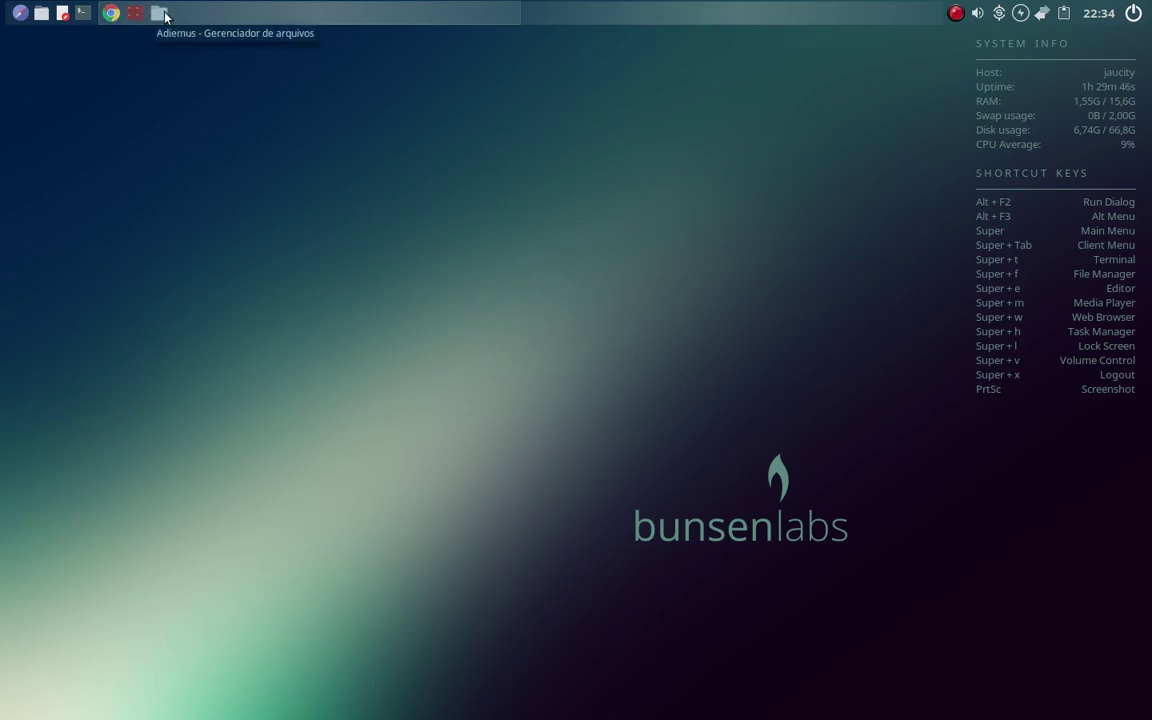
- Show and minimize the browser, terminal and Adiemus file manager windows in turn on the first workspace
left_click(111, 14)
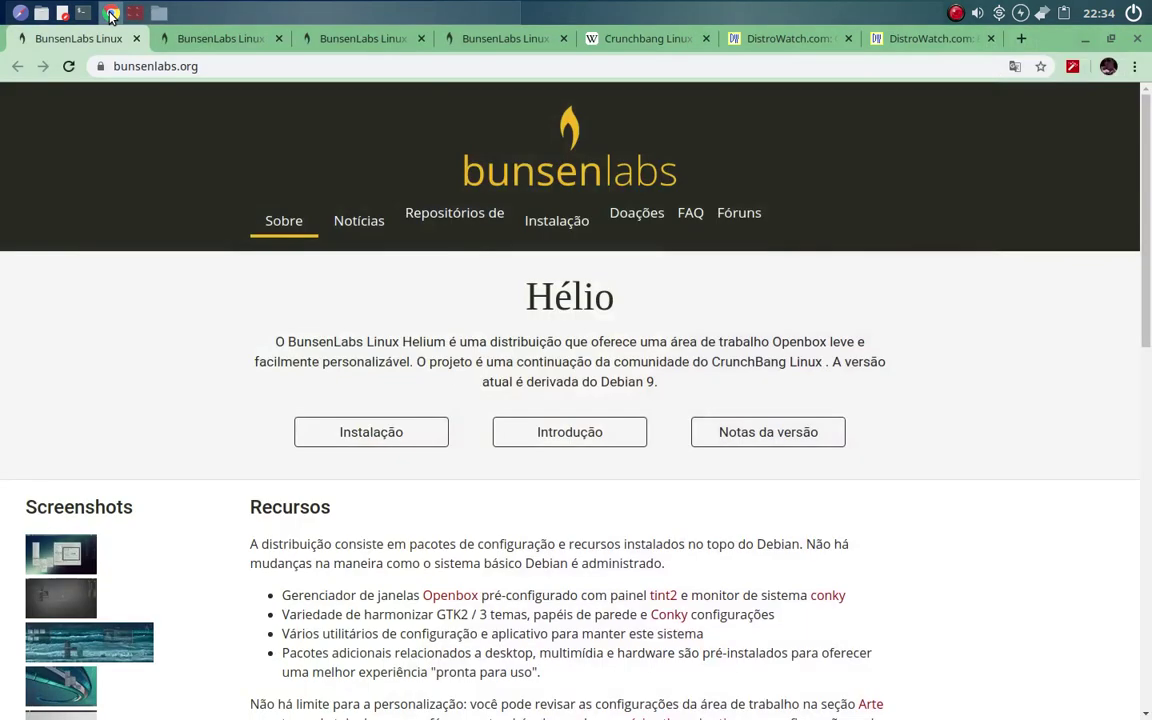
left_click(111, 14)
left_click(139, 13)
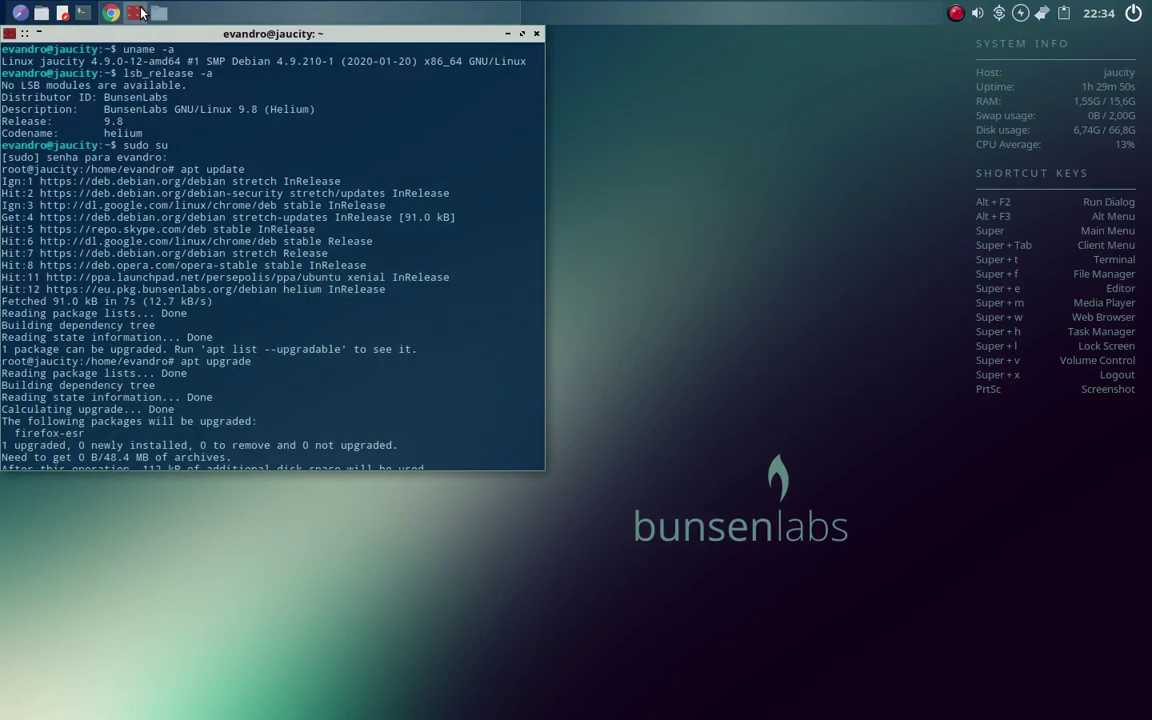
left_click(141, 12)
left_click(159, 13)
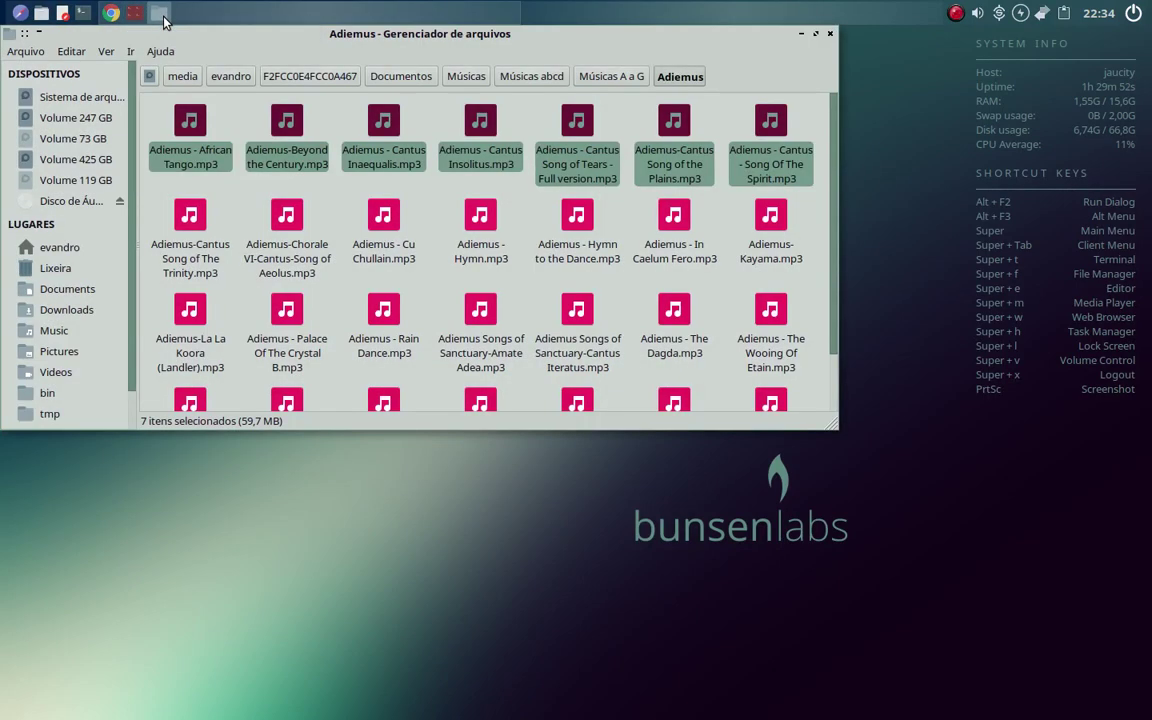
left_click(161, 14)
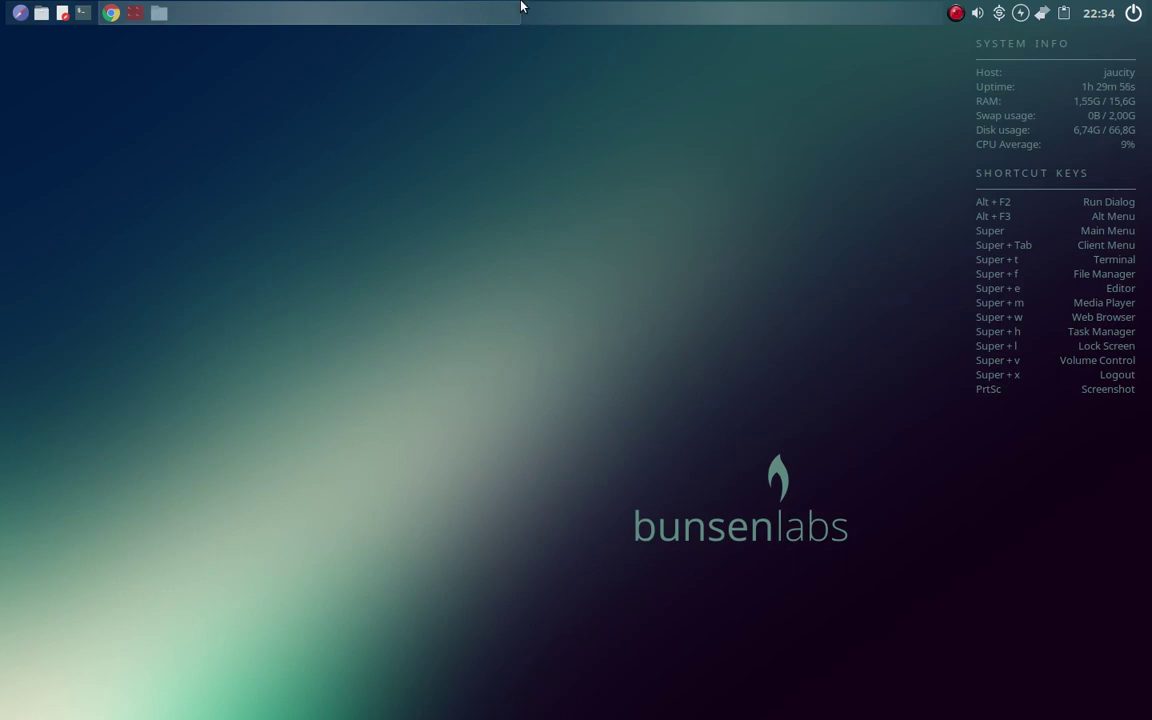
- Switch between the two workspaces, show the BunsenLabs browser window on the first one and return to the second
left_click(598, 11)
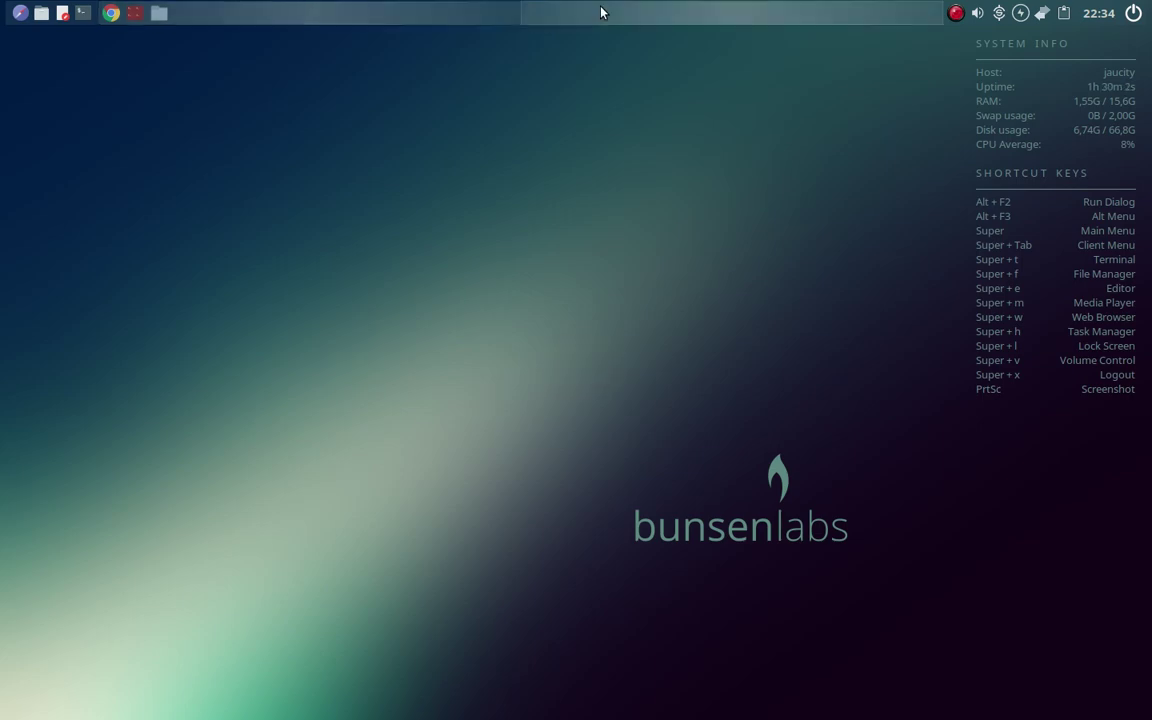
left_click(229, 14)
left_click(111, 13)
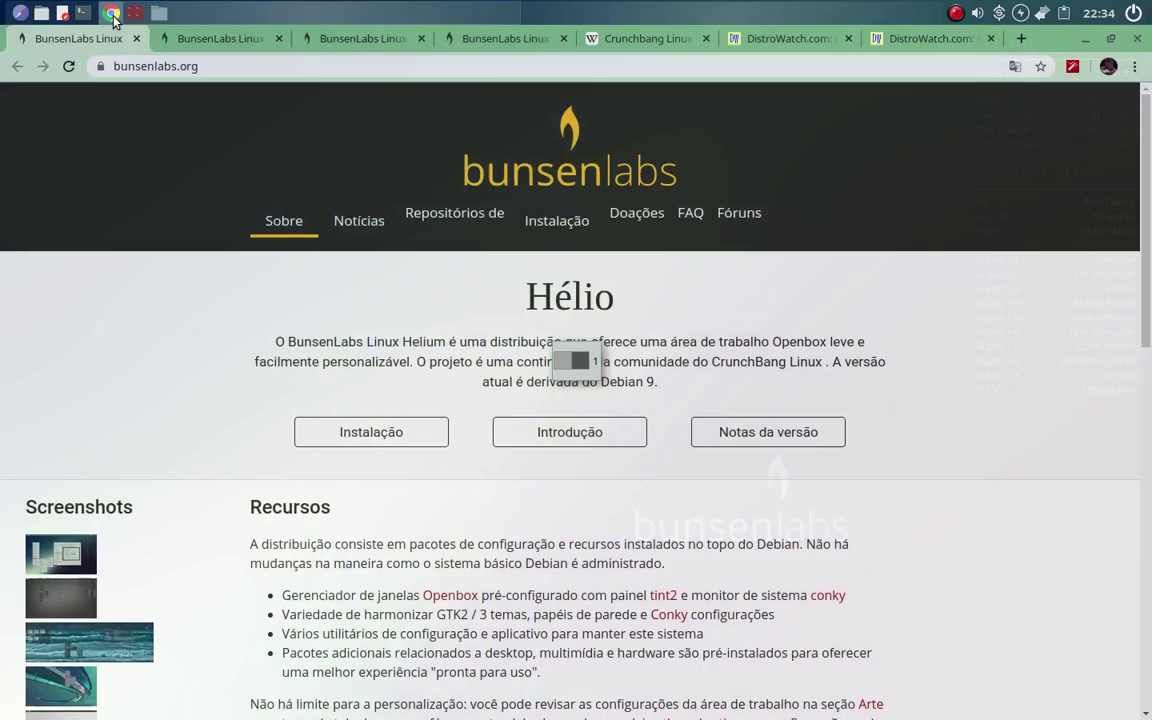
left_click(655, 14)
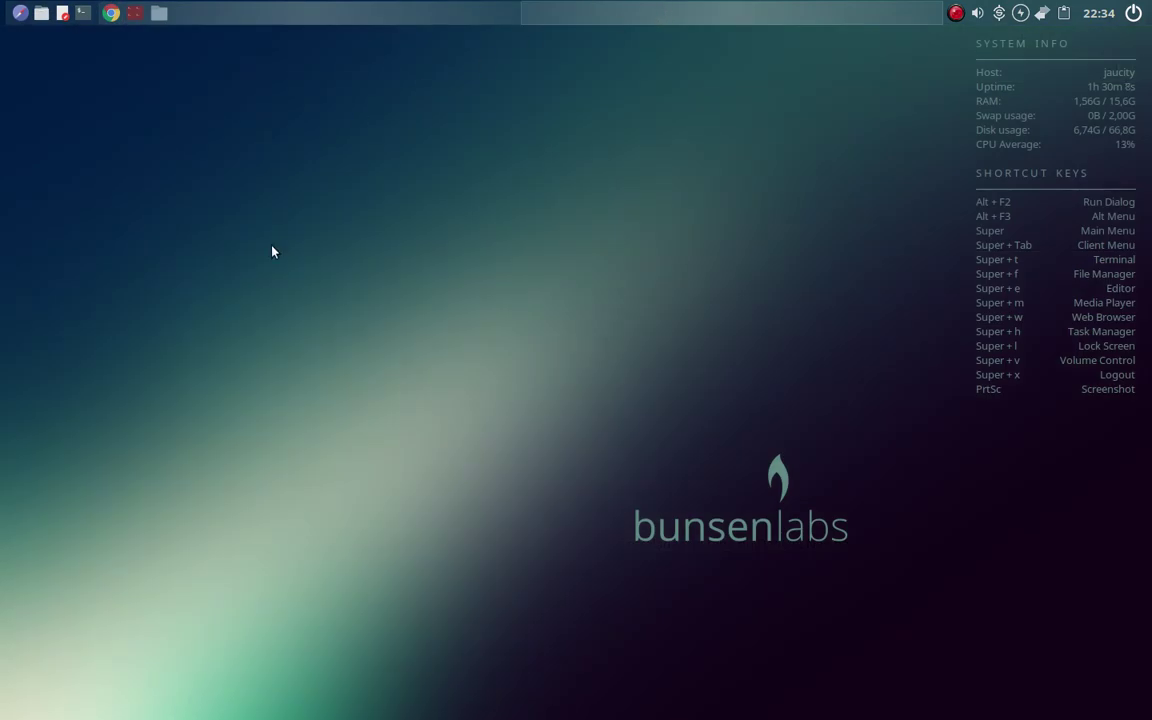
- Open the Dicionário online bookmark in a new browser window and the home folder in a file manager on workspace 2, minimizing both
left_click(20, 14)
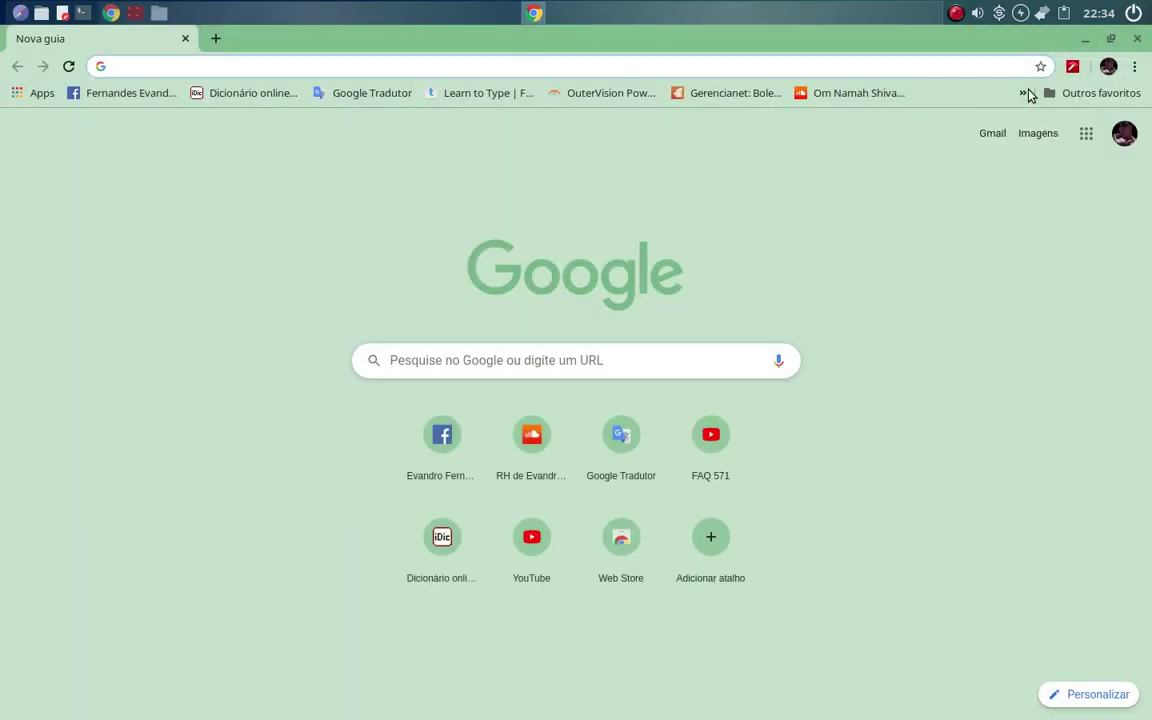
left_click(234, 98)
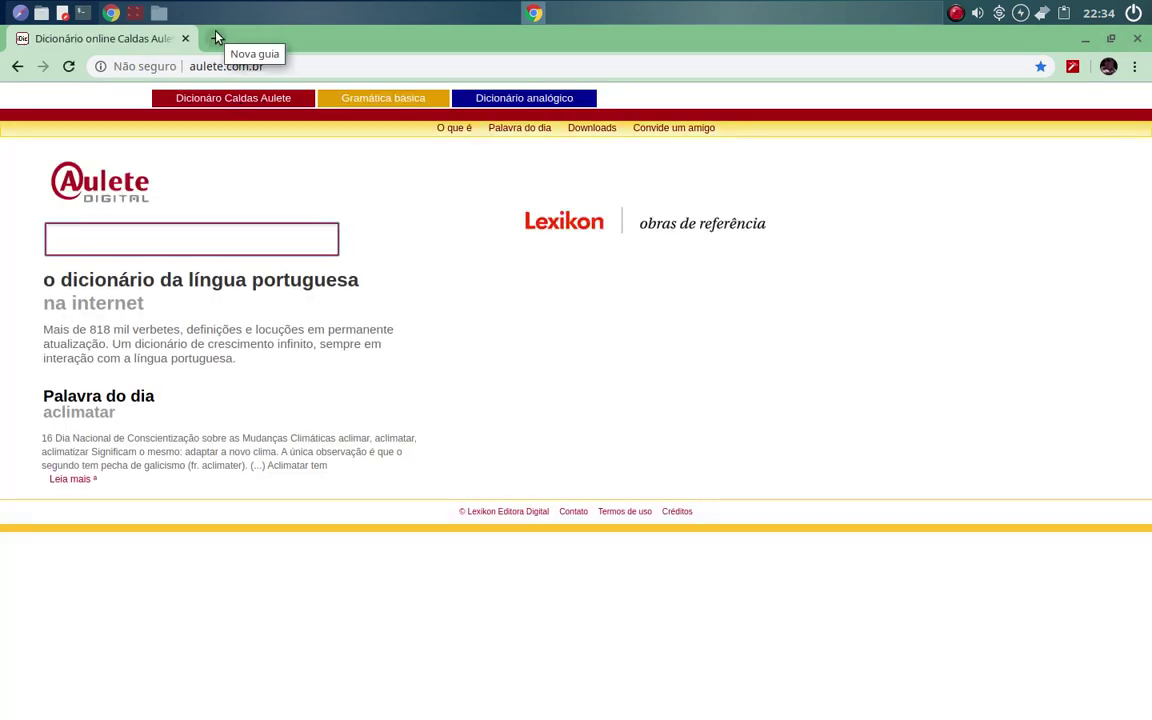
left_click(41, 13)
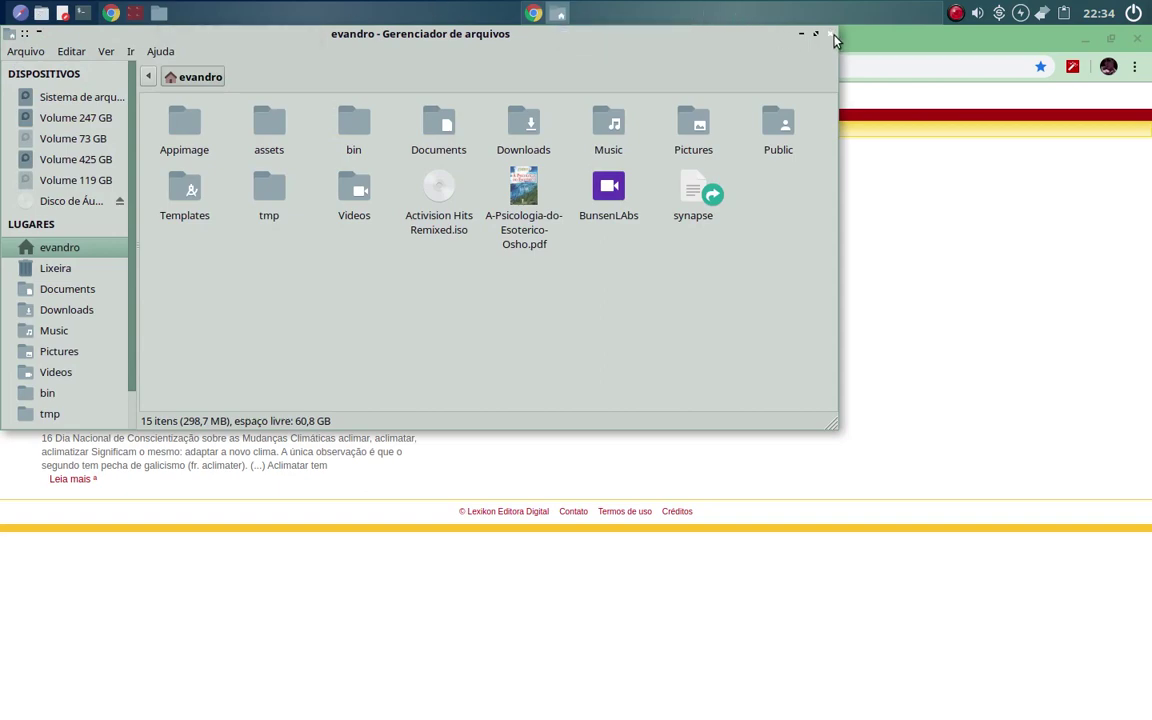
left_click(558, 13)
left_click(803, 35)
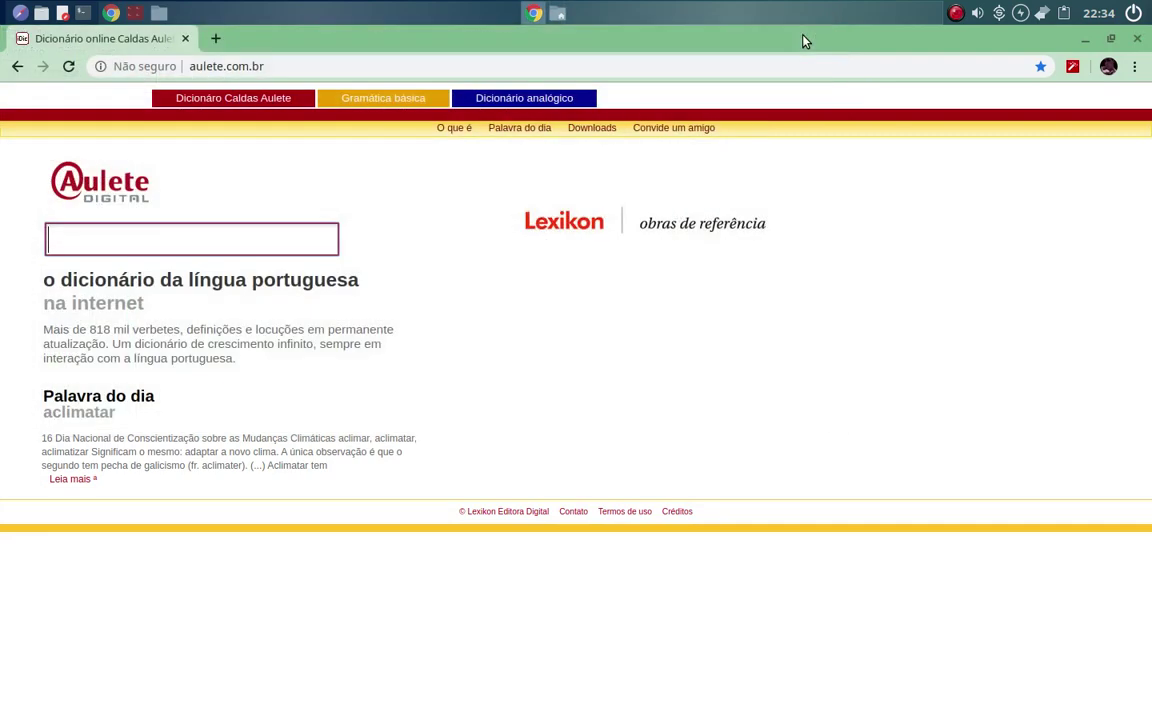
left_click(1085, 38)
- Restore and minimize the dictionary browser and home folder windows on workspace 2 to check how they toggle
left_click(535, 14)
left_click(535, 14)
left_click(558, 13)
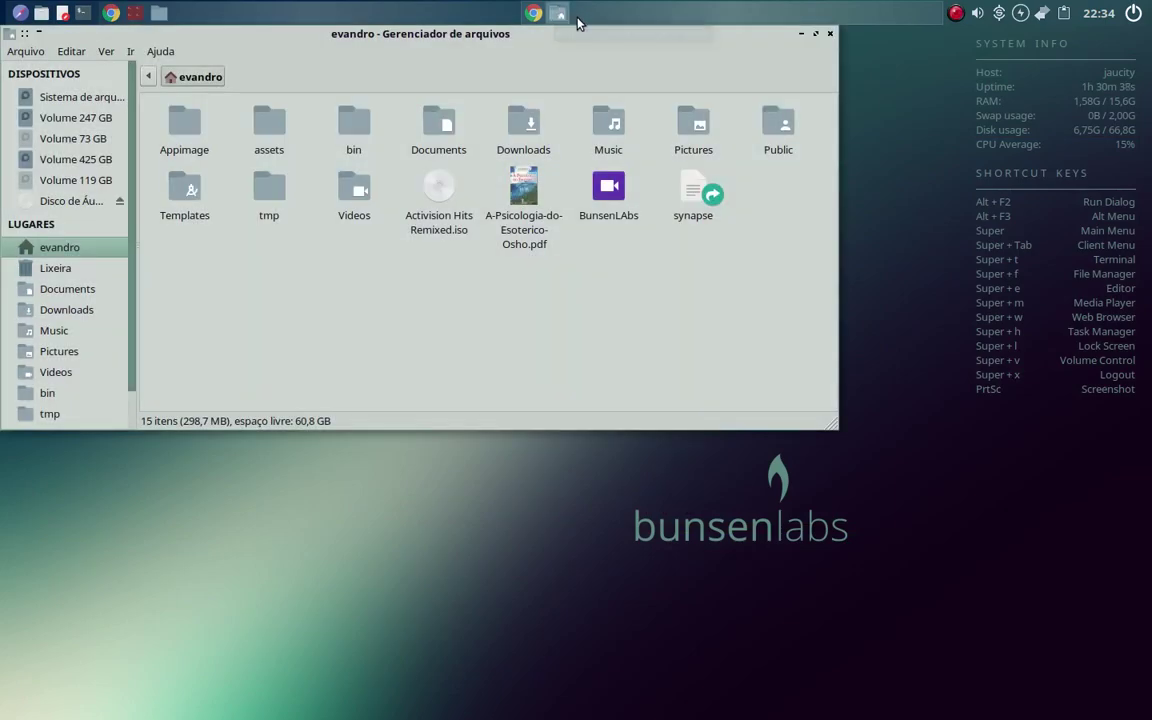
left_click(559, 14)
left_click(560, 16)
left_click(560, 17)
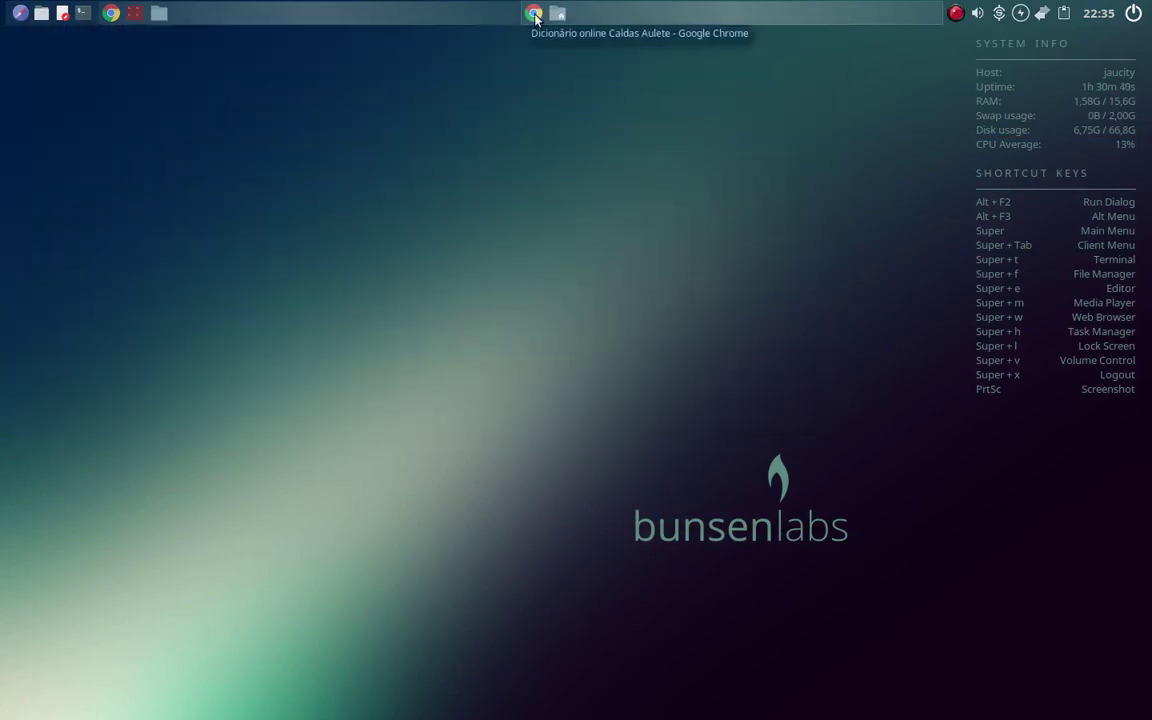
left_click(535, 14)
left_click(535, 14)
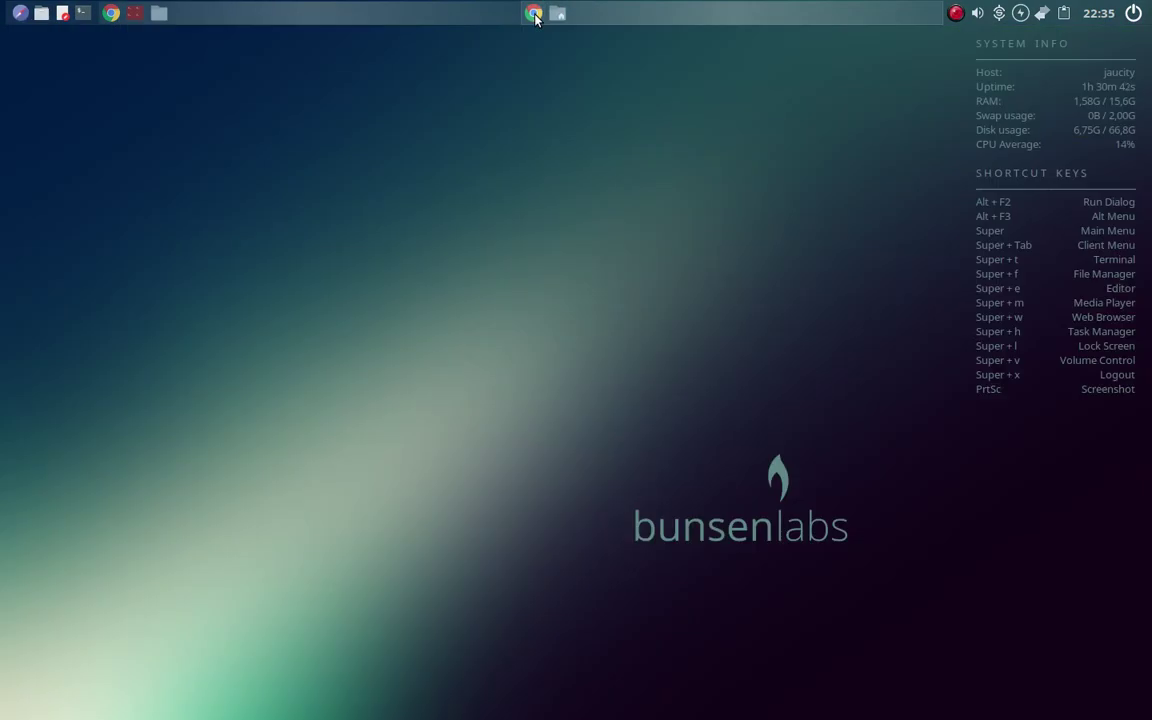
left_click(535, 14)
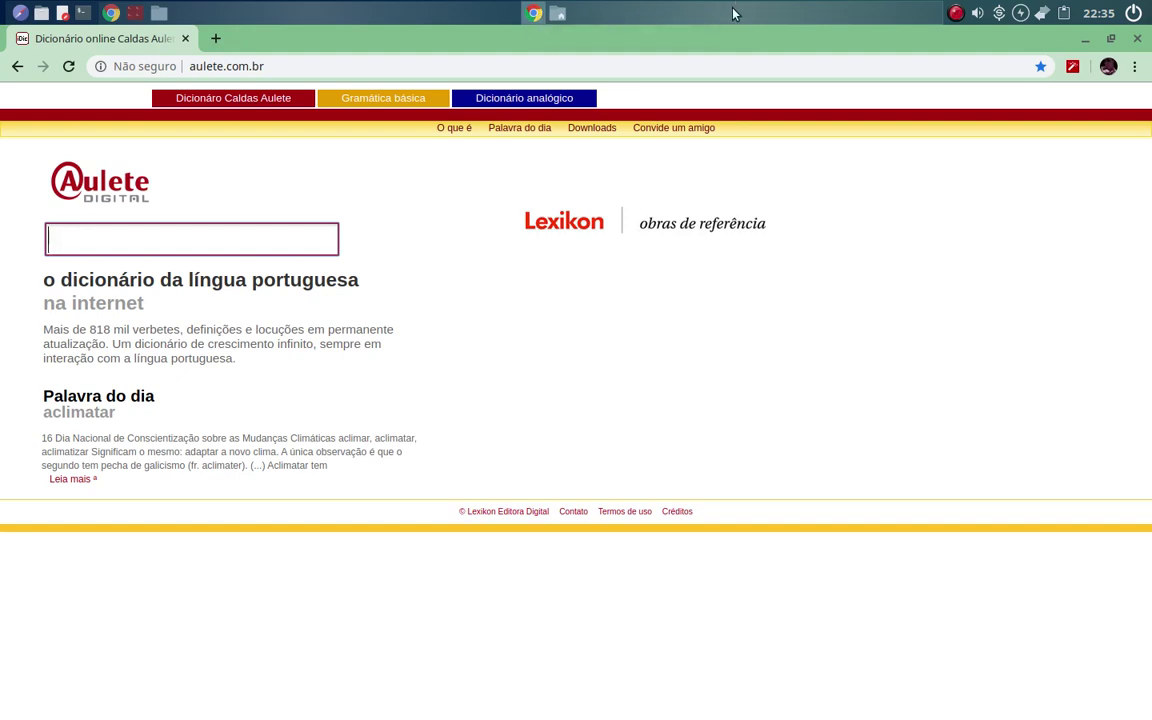
left_click(534, 13)
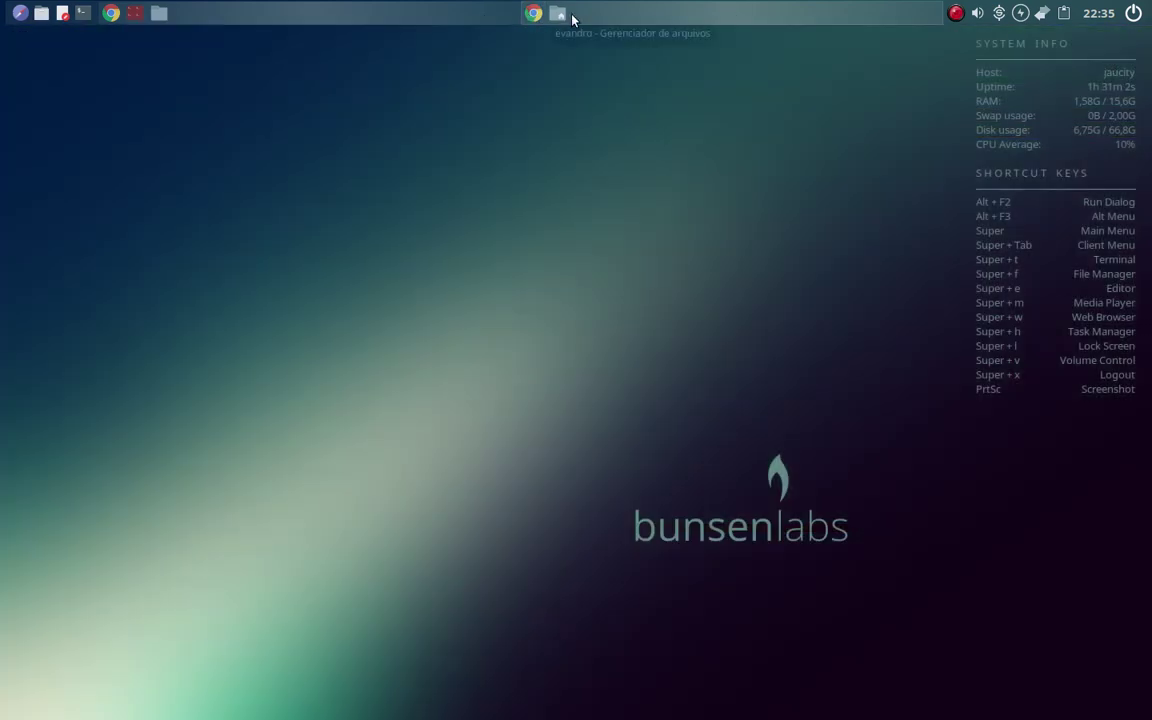
- Add a new workspace after the second one and switch to it
middle_click(663, 12)
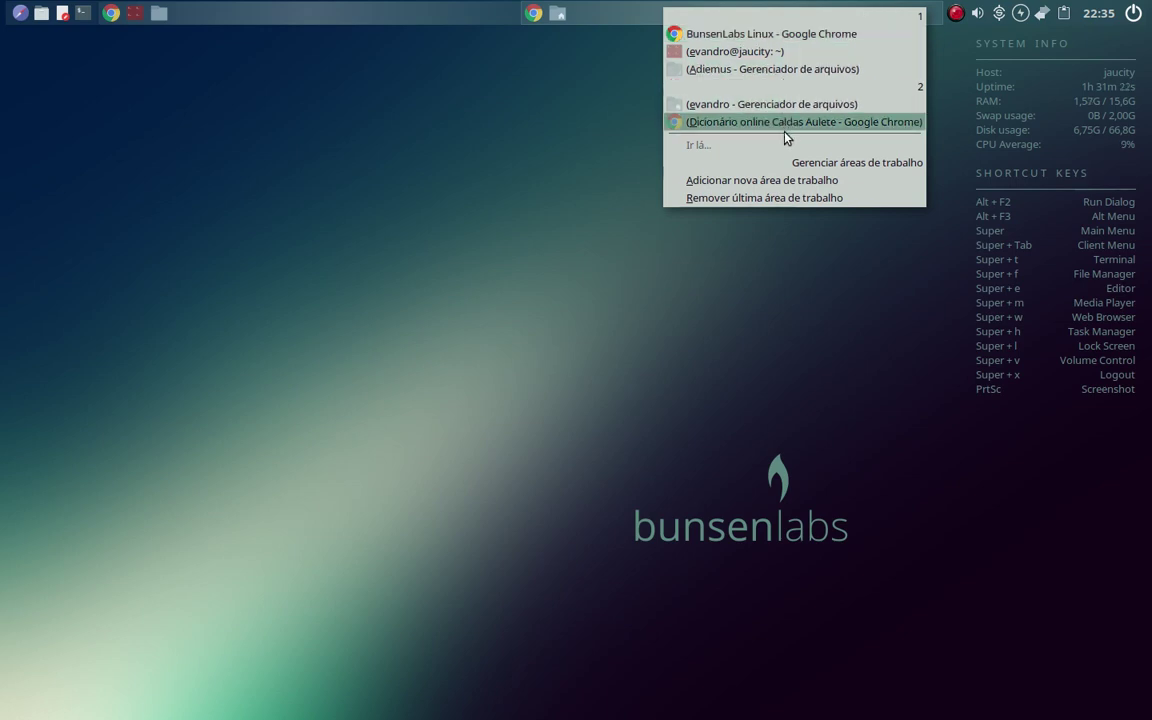
left_click(763, 188)
left_click(757, 18)
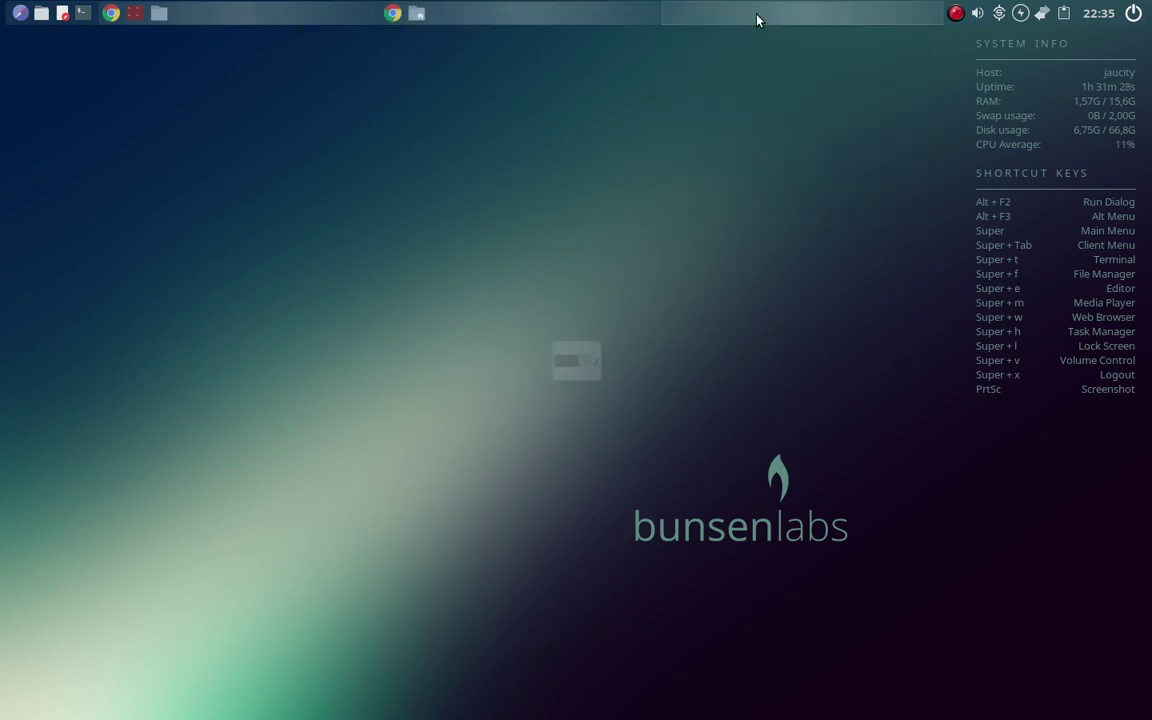
- Cycle through the three workspaces and finish on the third
left_click(537, 12)
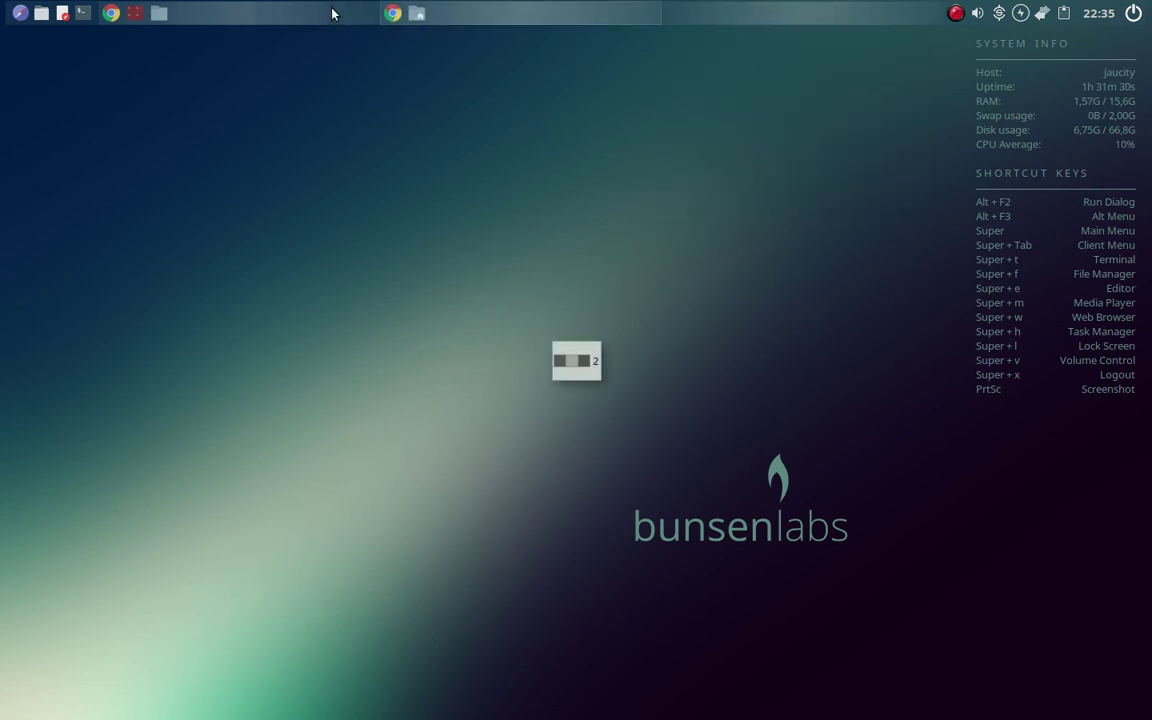
left_click(300, 12)
left_click(560, 12)
left_click(762, 13)
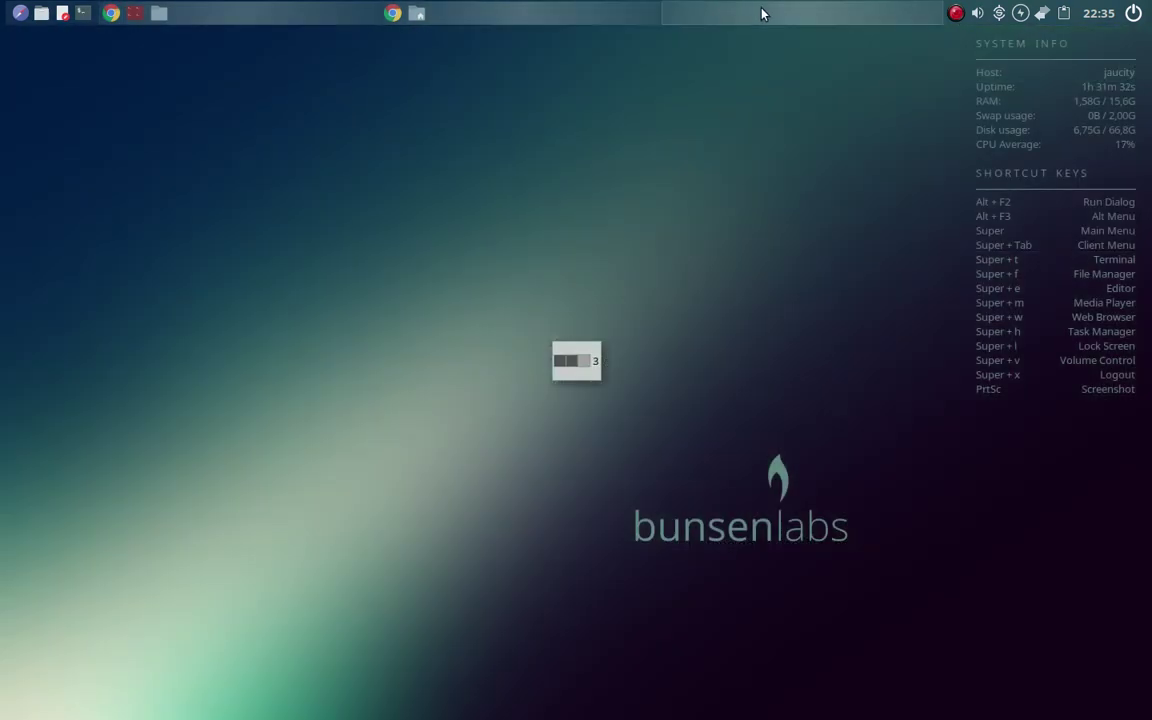
- Jump from workspace 3 to the BunsenLabs Linux browser window through the window list, and view the dictionary window on workspace 2
middle_click(762, 13)
middle_click(762, 13)
middle_click(762, 13)
left_click(784, 31)
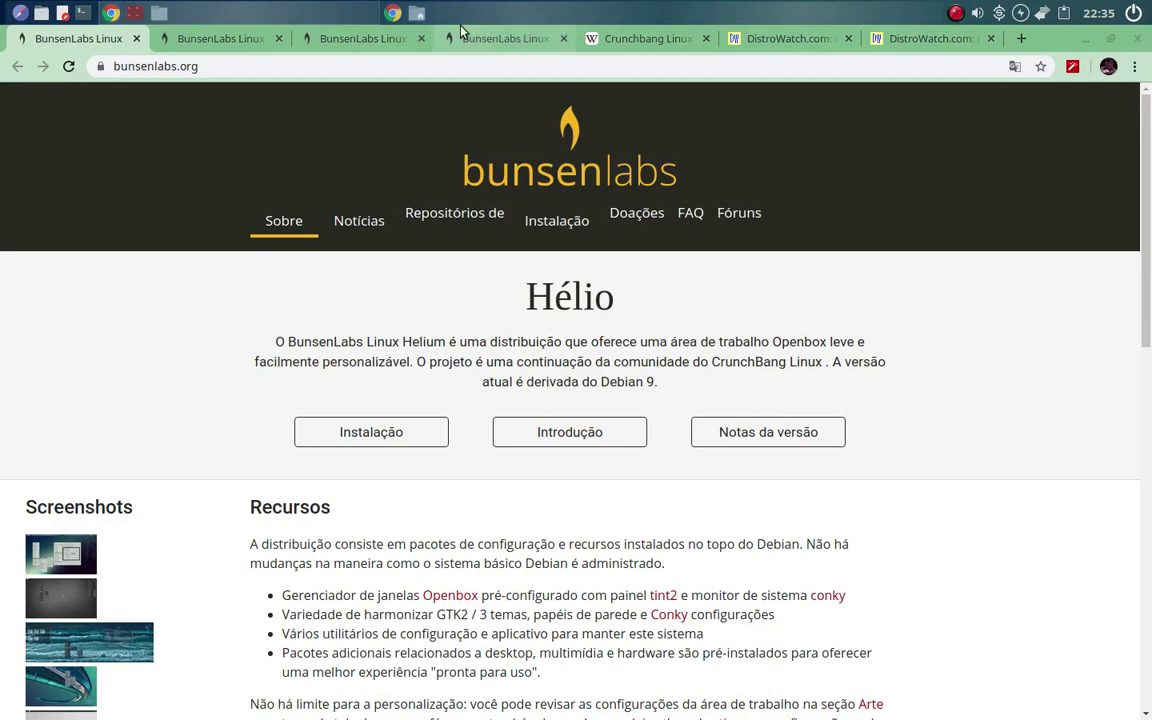
left_click(384, 13)
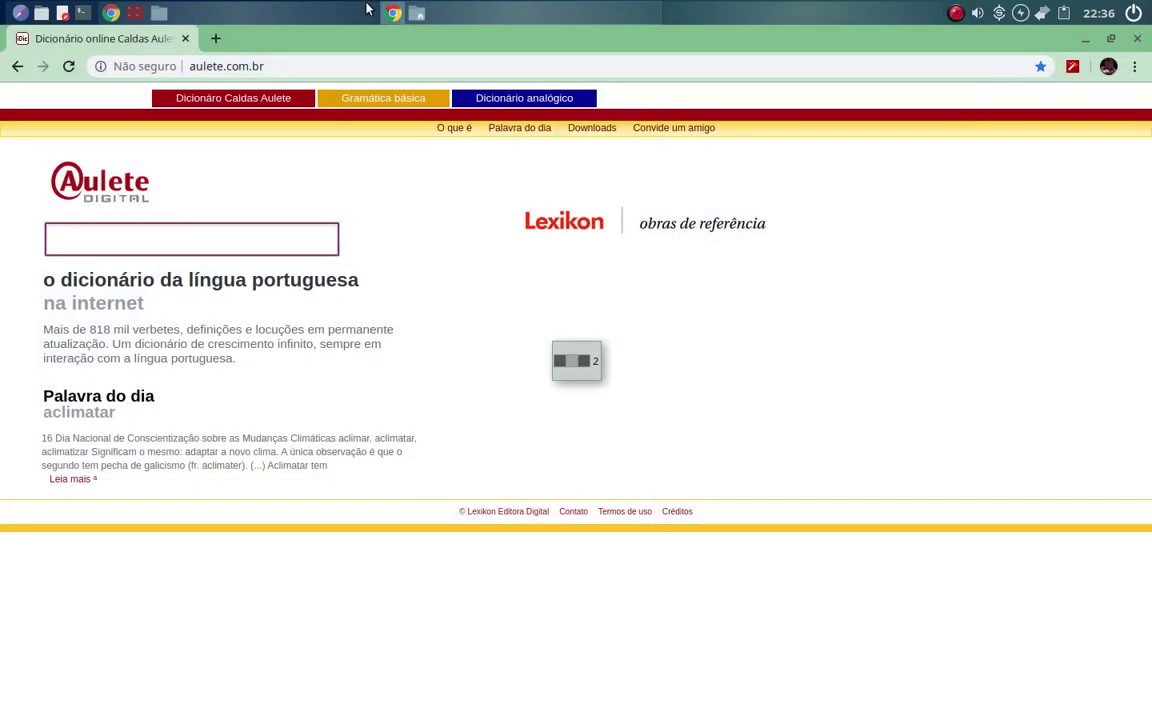
left_click(341, 16)
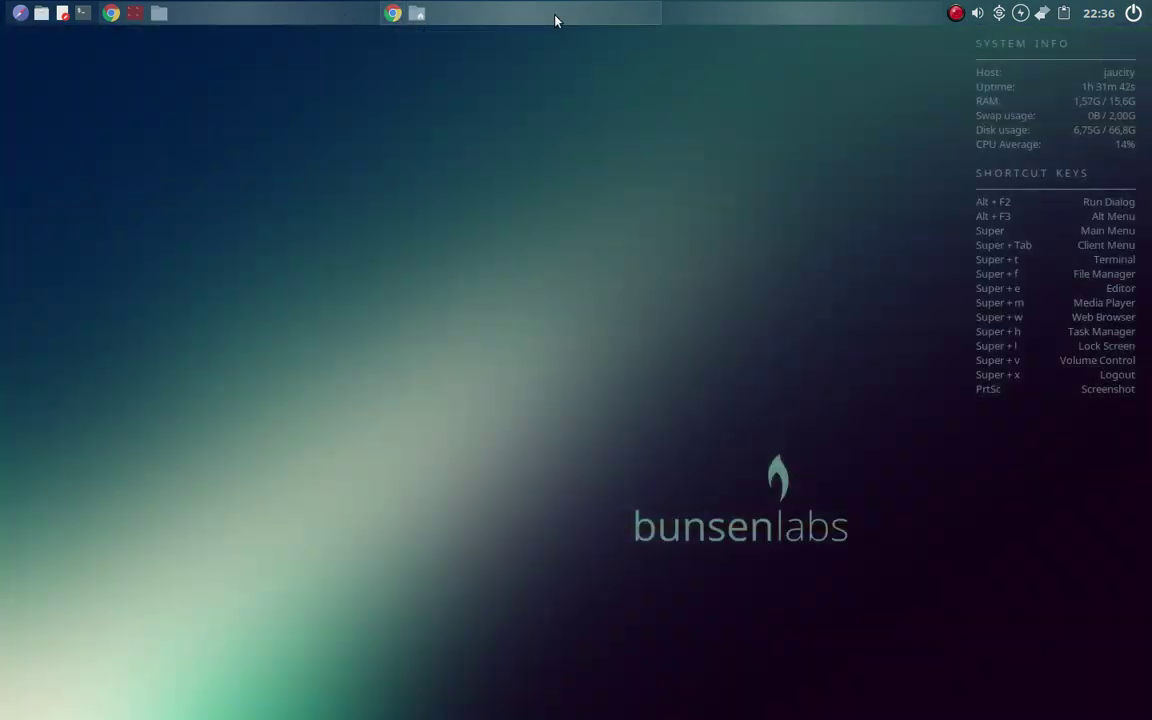
- Jump to the terminal window through the window list and go back to workspace 2
middle_click(725, 15)
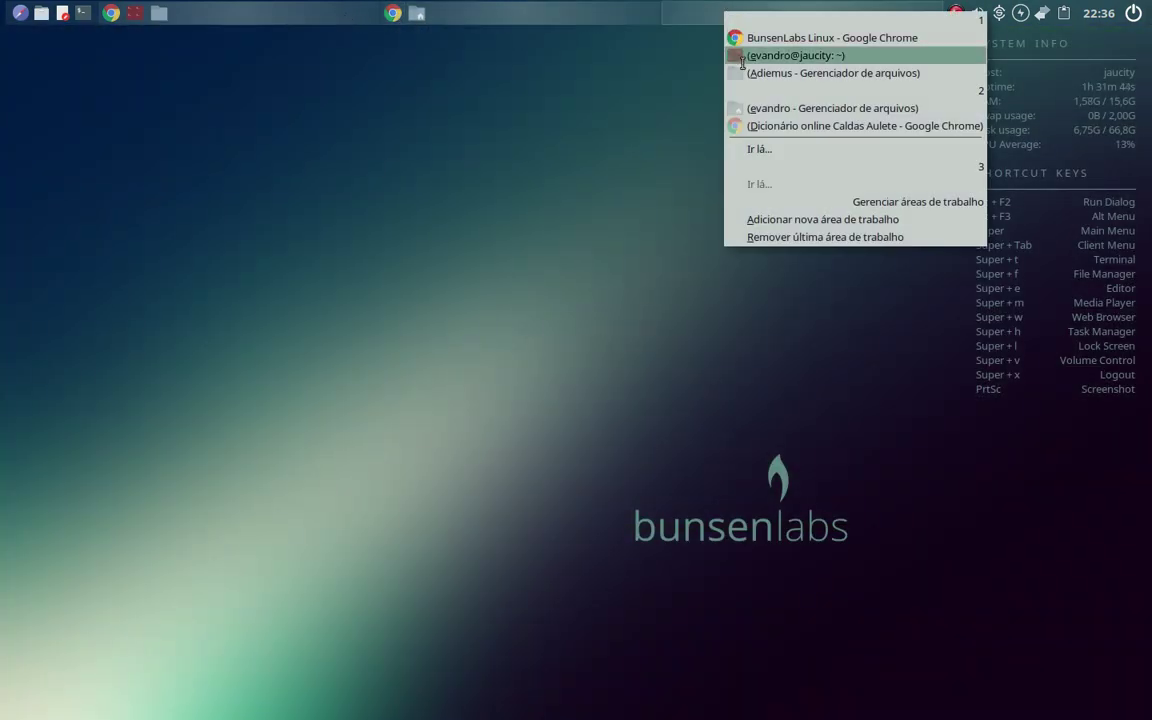
left_click(742, 53)
left_click(514, 6)
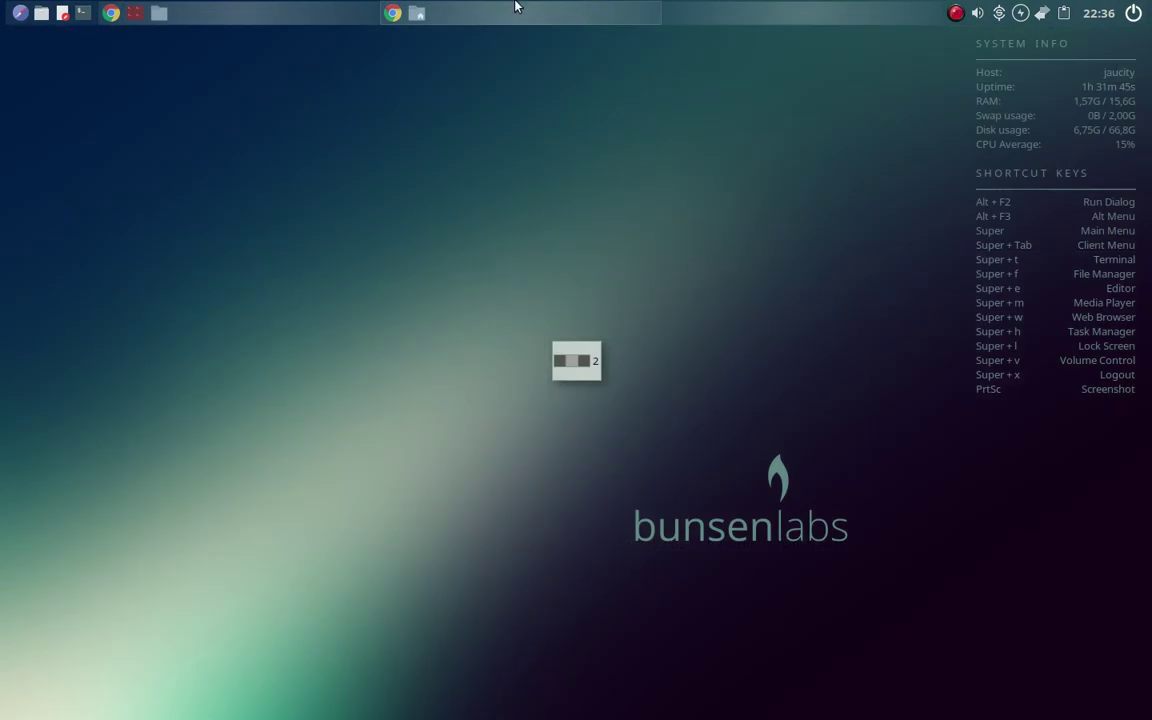
- Remove the last workspace and switch between the two remaining ones
middle_click(777, 14)
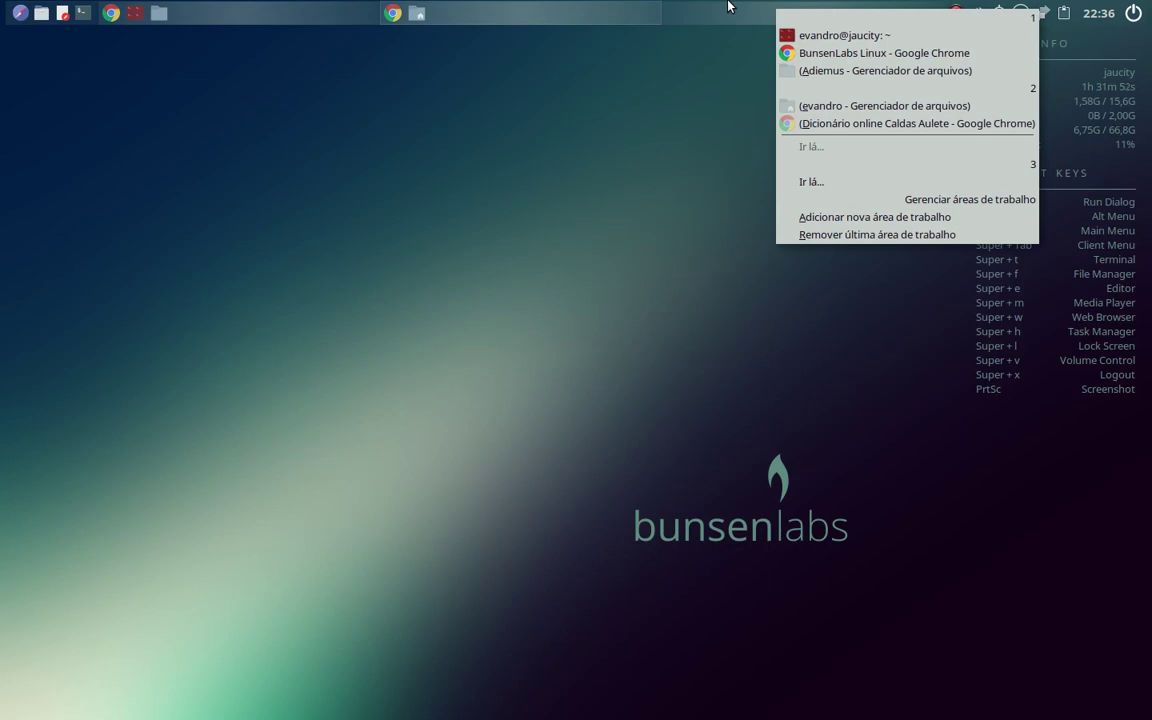
left_click(882, 232)
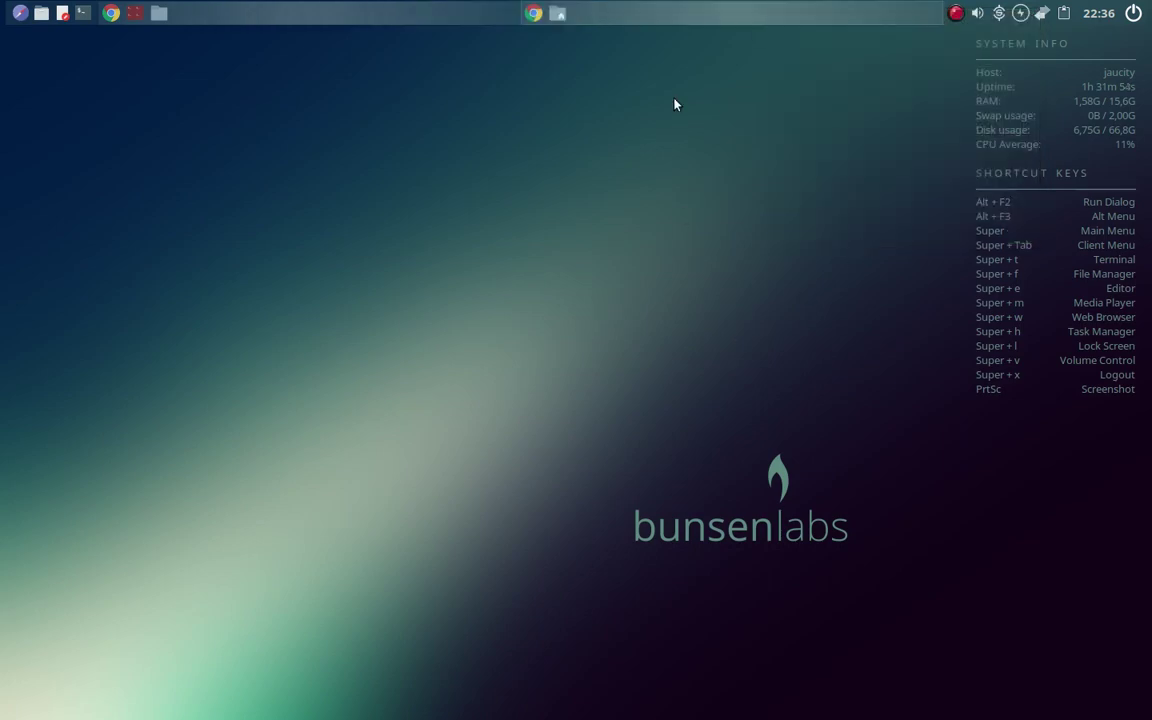
left_click(410, 12)
left_click(605, 10)
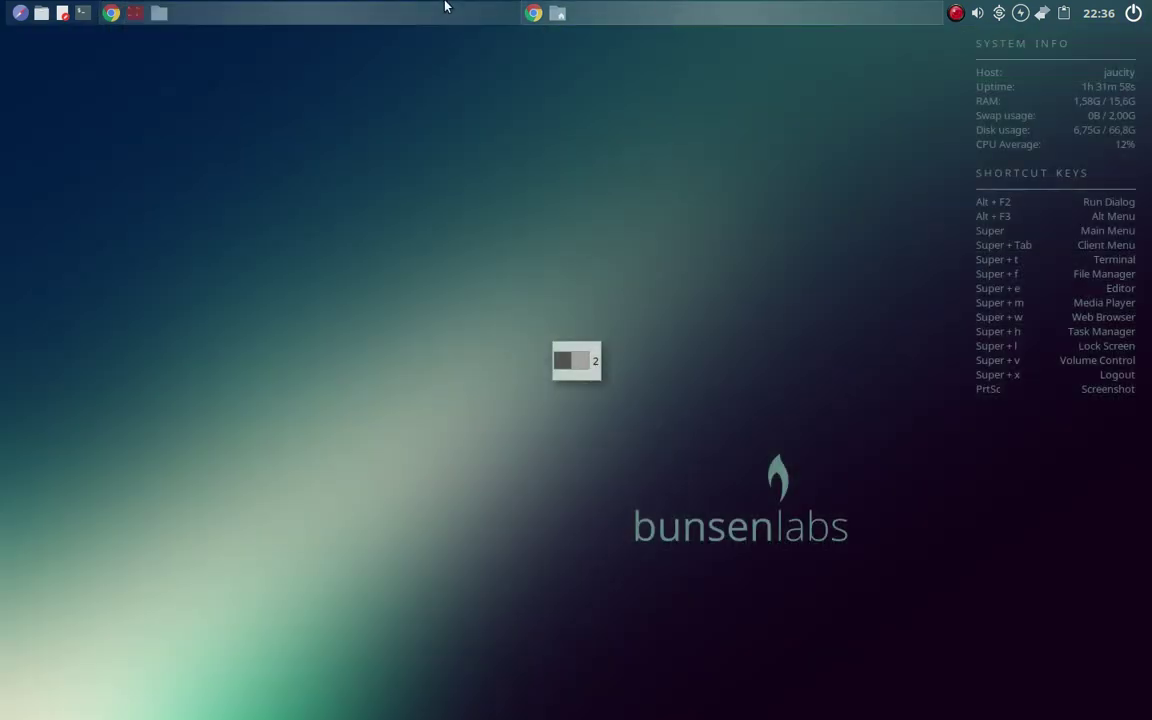
left_click(222, 12)
left_click(99, 20)
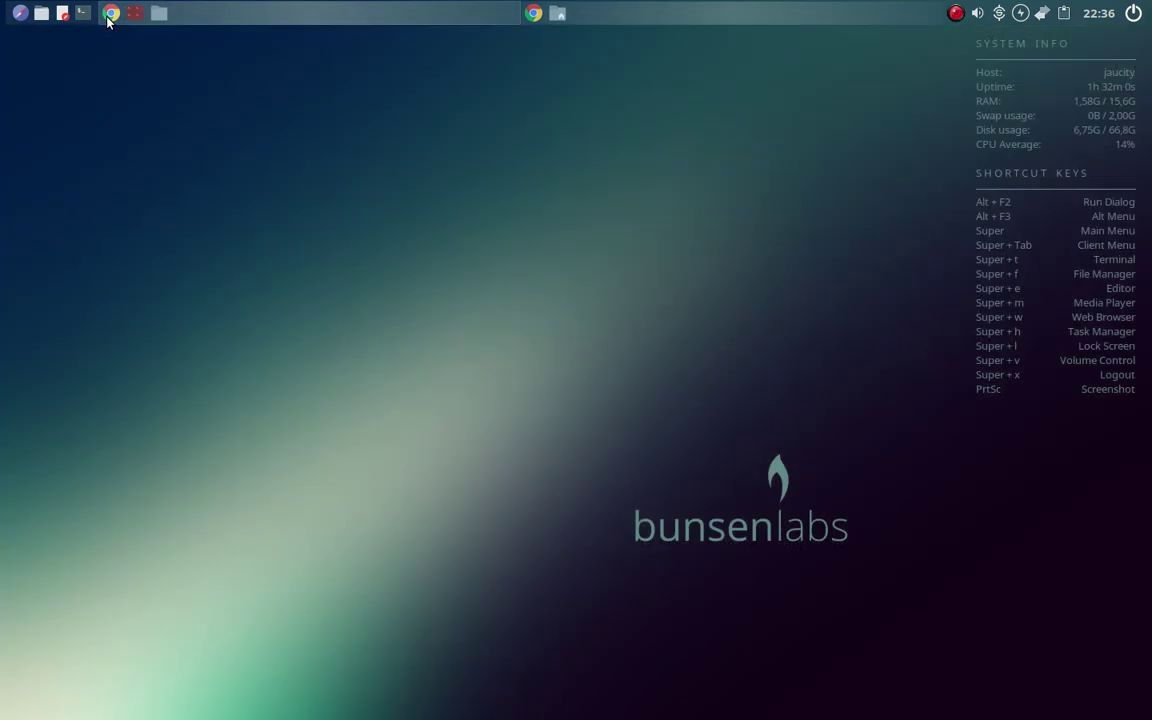
- Close the home folder window and the dictionary browser window on workspace 2
left_click(562, 12)
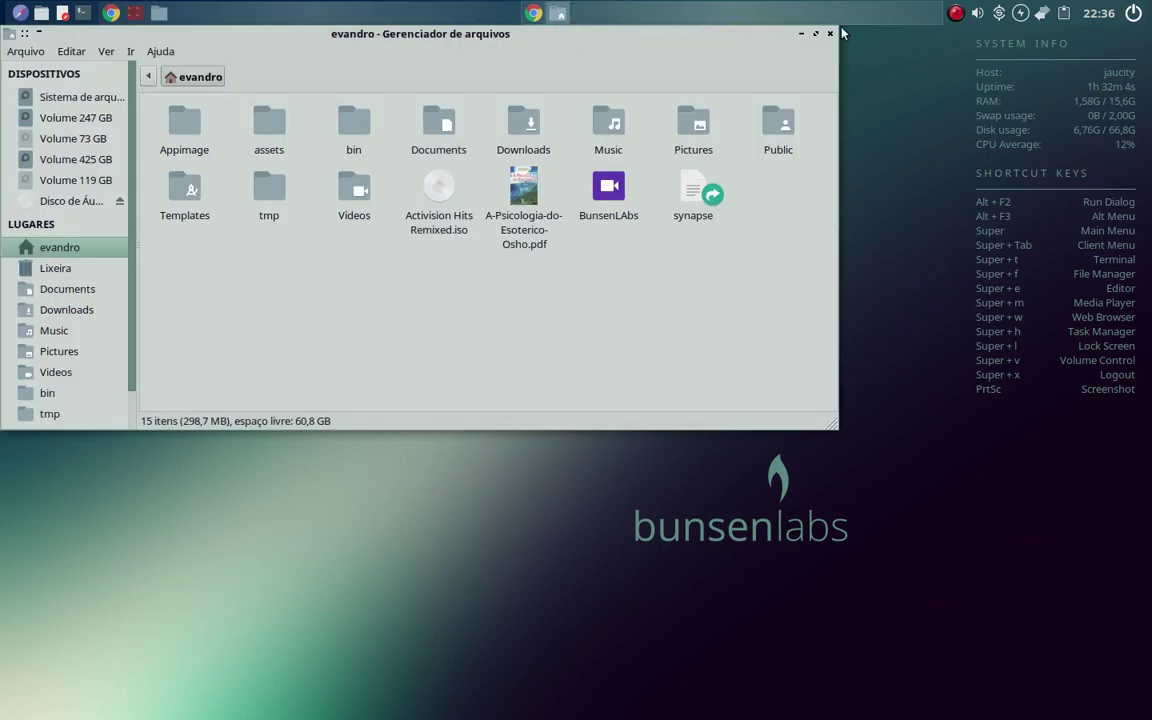
key("alt+F4")
left_click(580, 22)
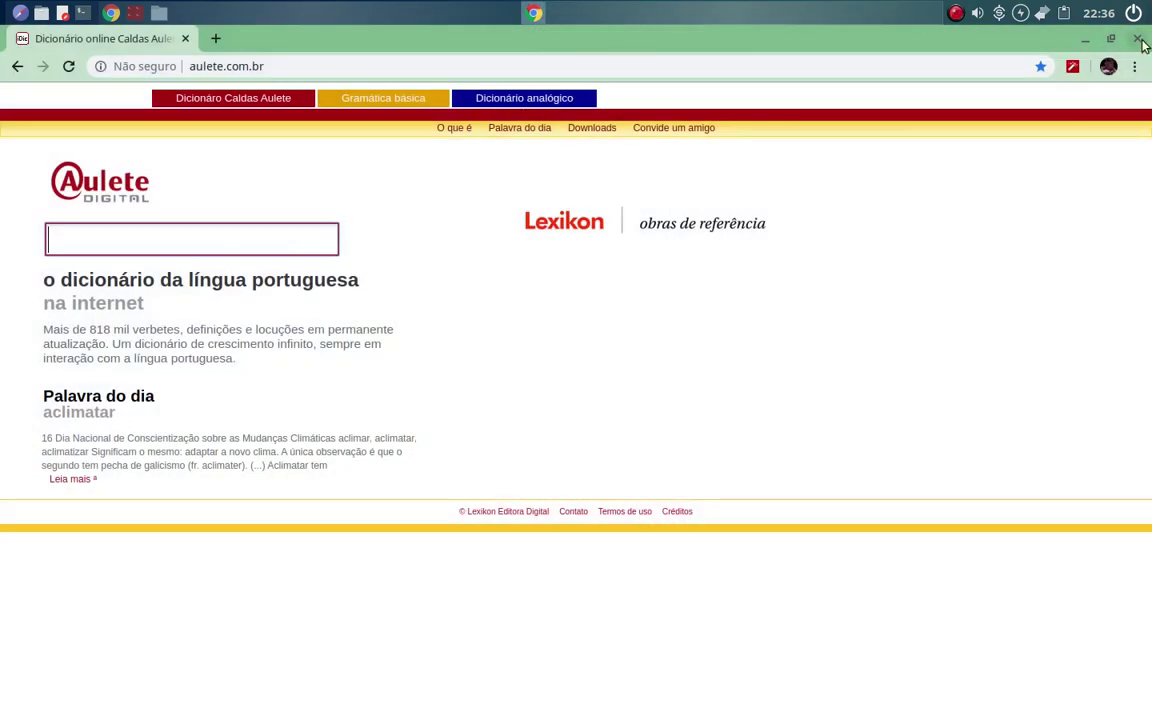
key("alt+F4")
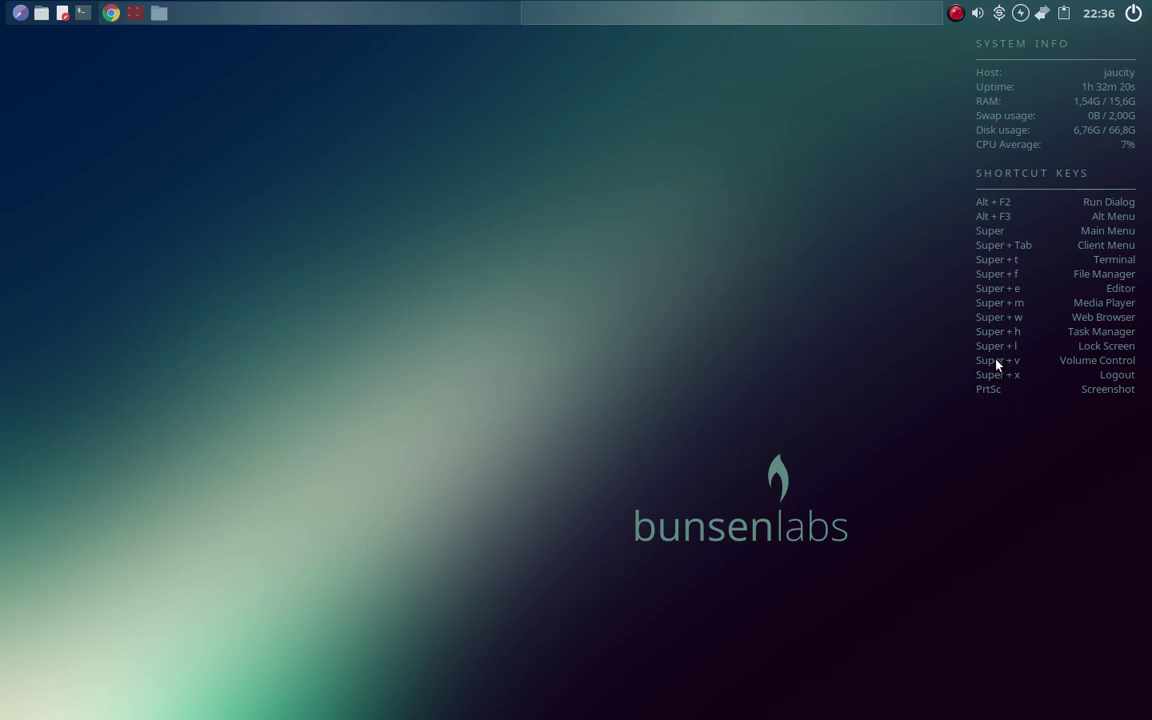
- Open the volume control, look through its recording, output device, input device and configuration settings, and close it
key("super+v")
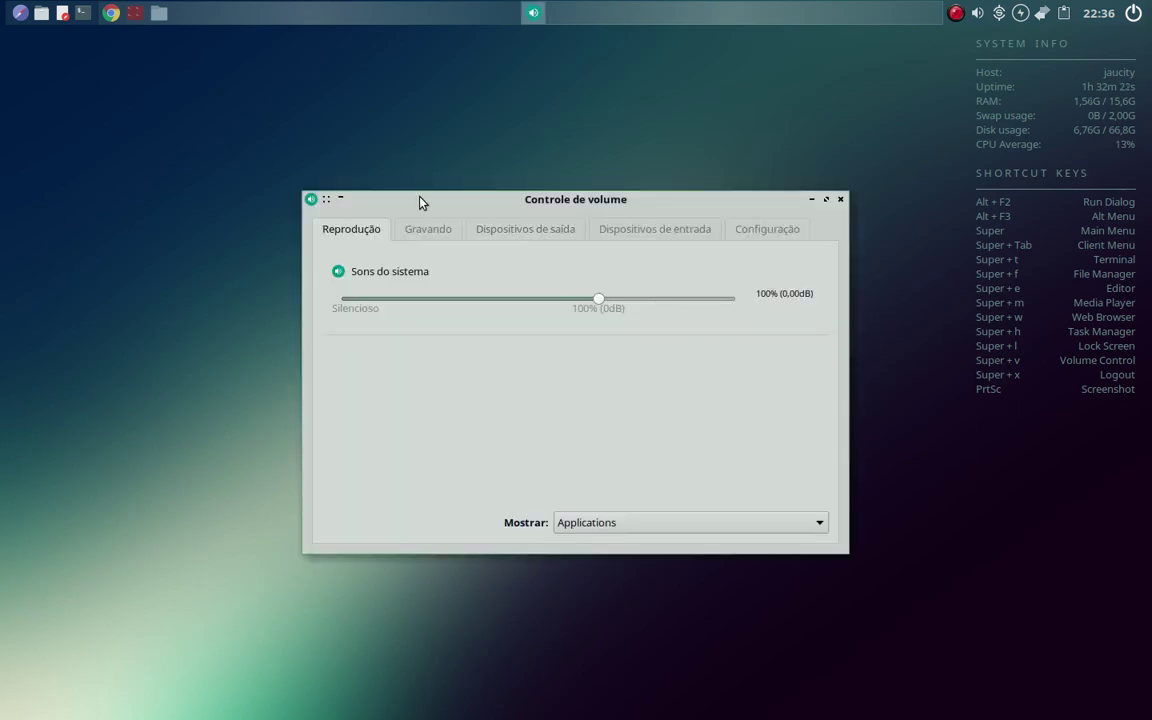
left_click(412, 229)
left_click(517, 229)
left_click(600, 229)
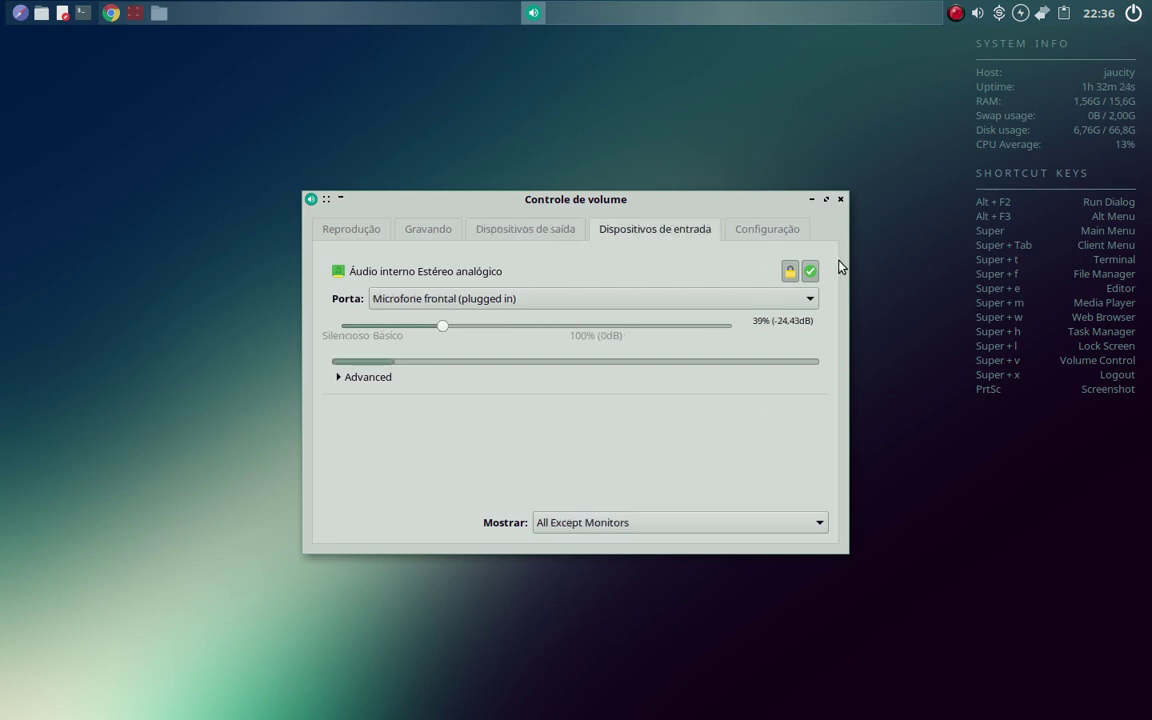
left_click(772, 229)
left_click(840, 199)
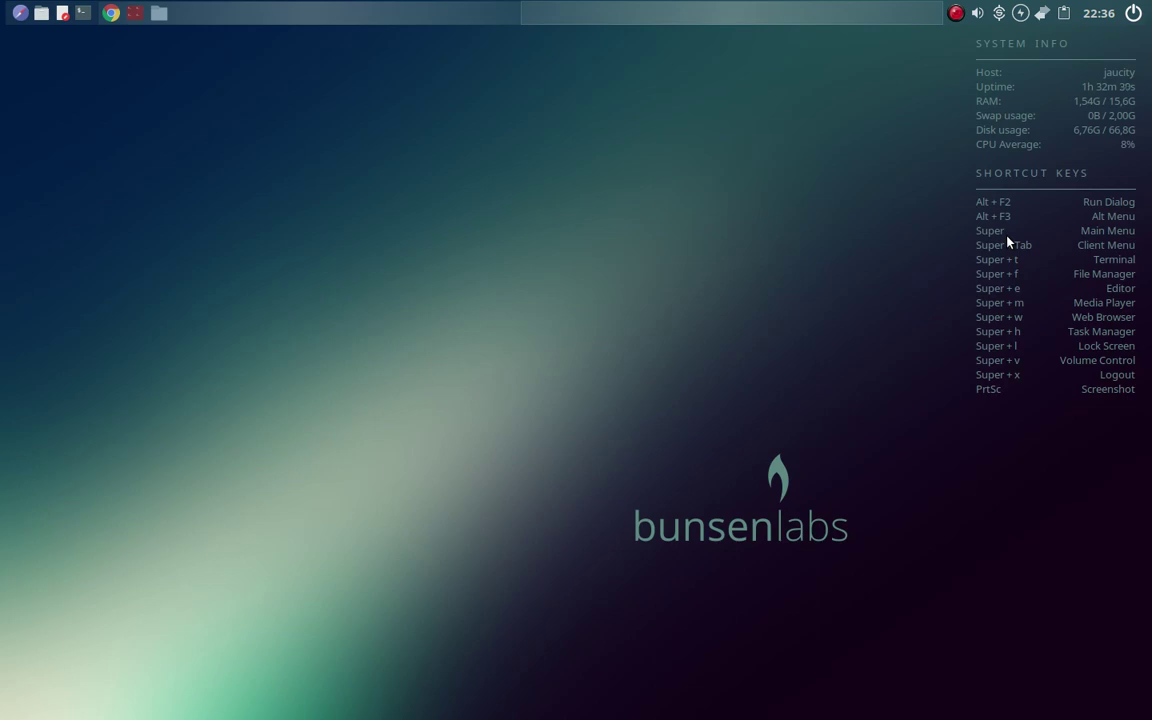
- Open a new terminal window on workspace 2 and close it
key("super+t")
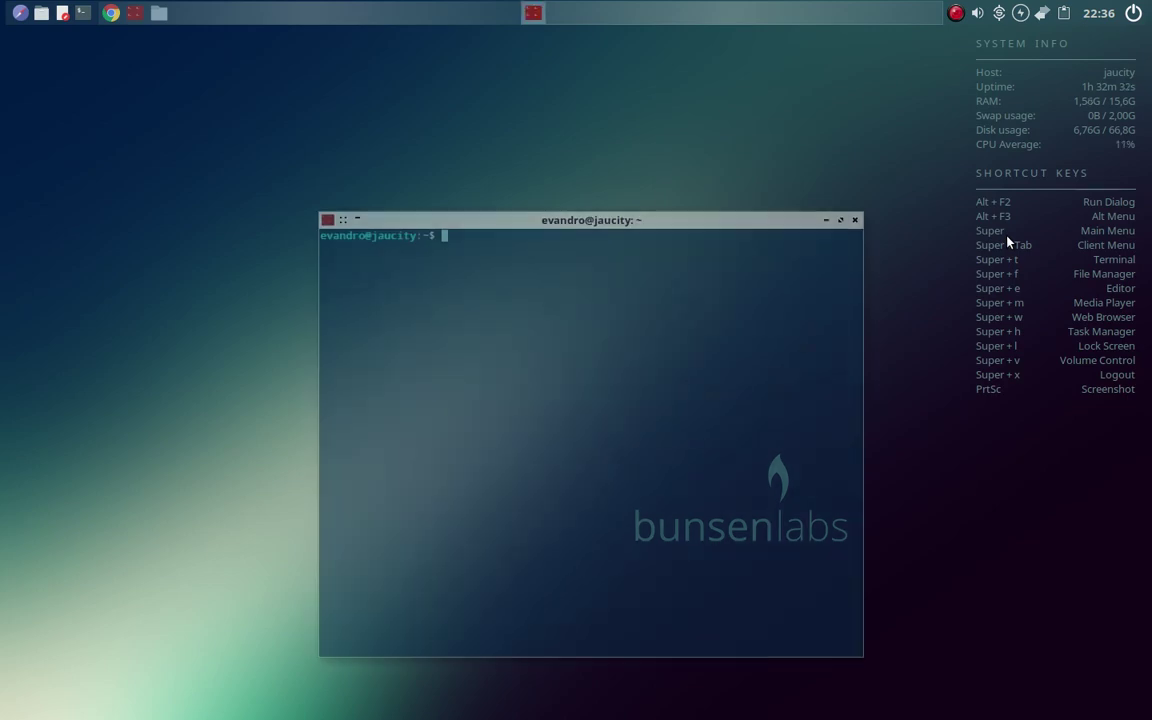
left_click(855, 220)
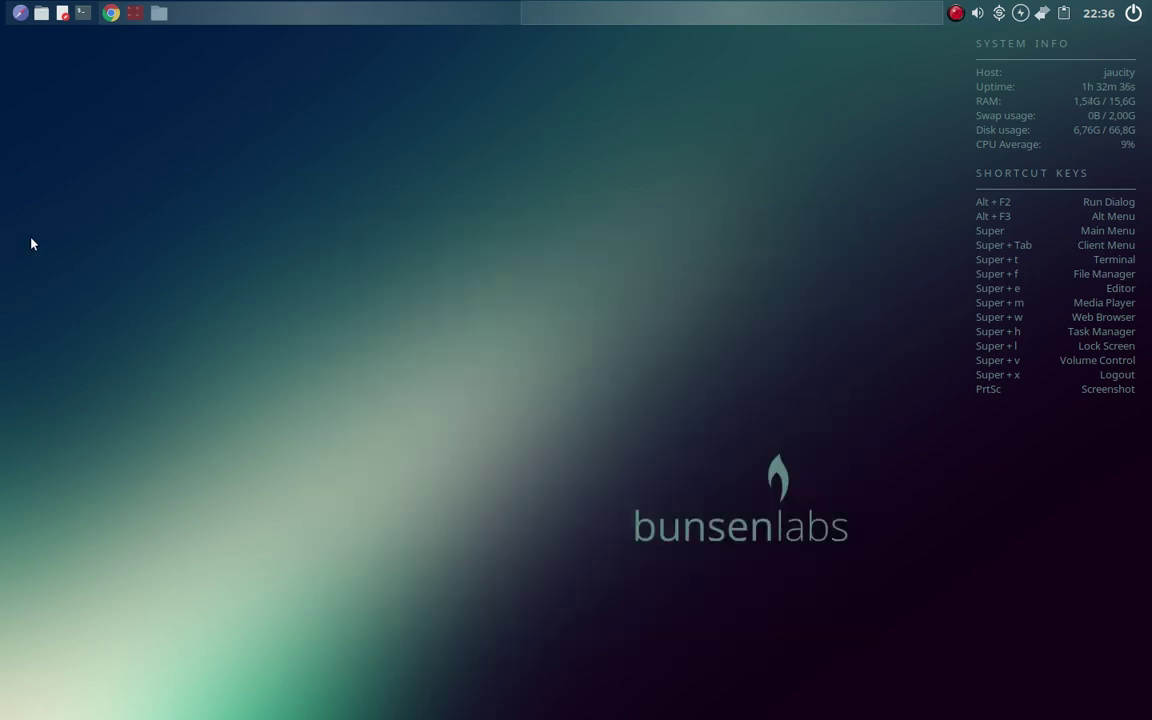
- Switch to Chrome and look through the BunsenLabs home page, from its features to the architectures, community support and press sections
left_click(111, 14)
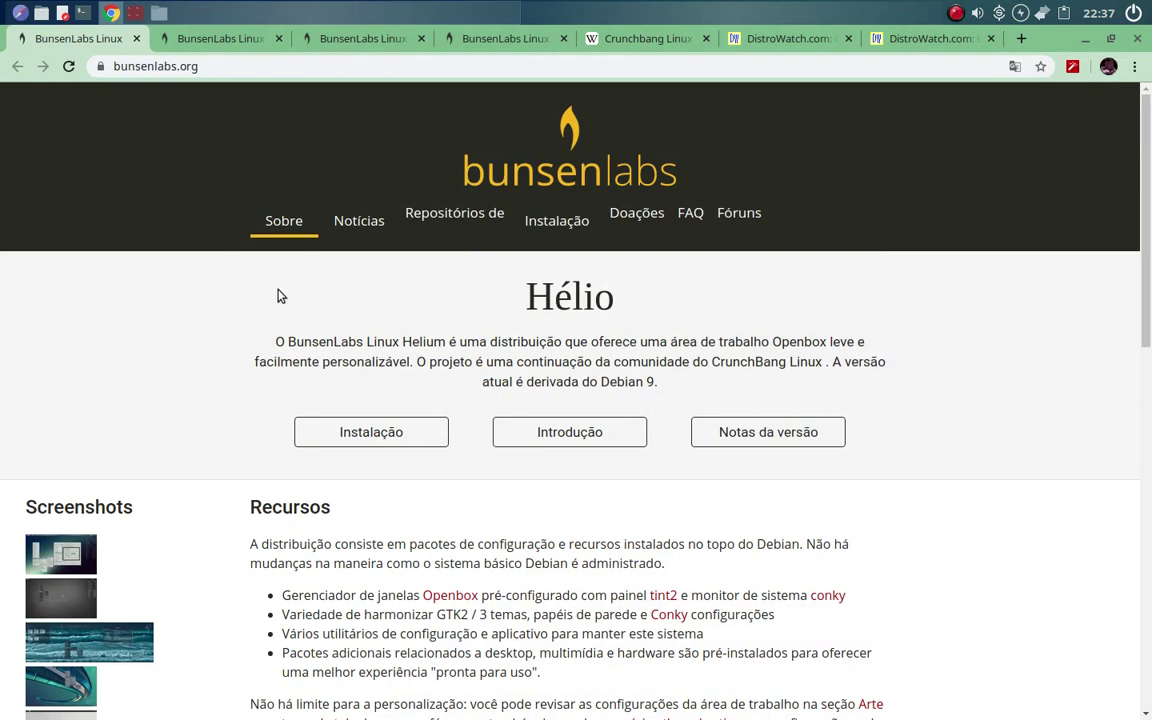
scroll(172, 500, "down", 5)
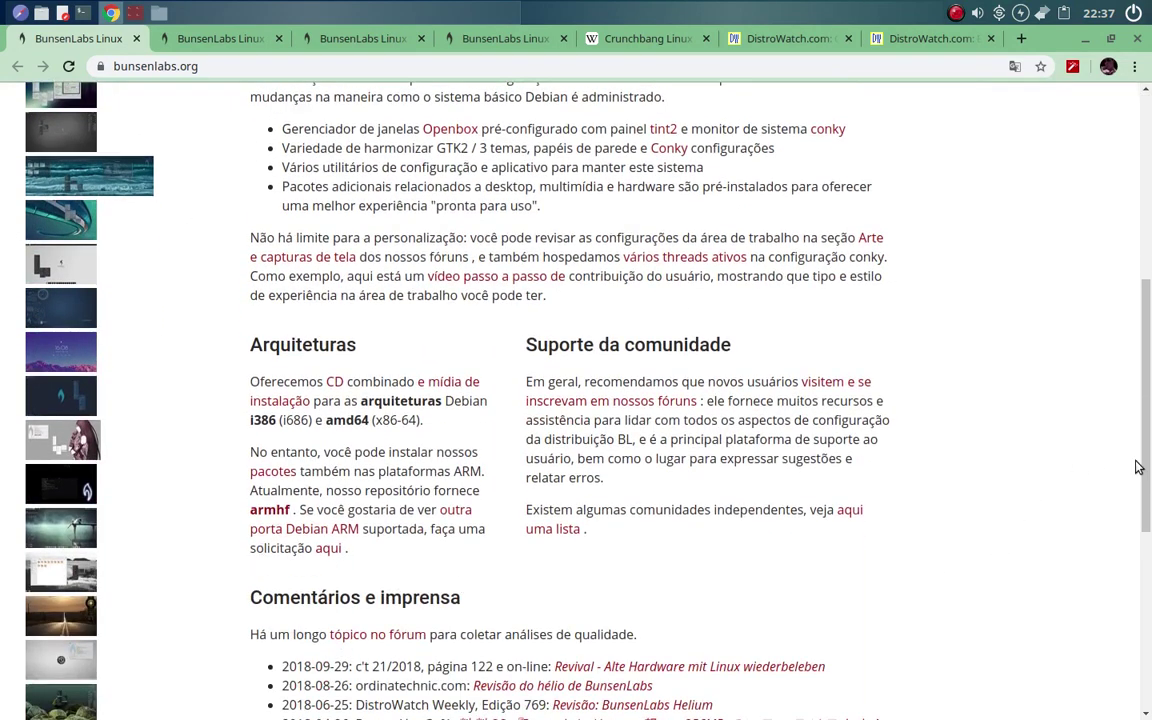
left_click_drag(1138, 467, 1148, 307)
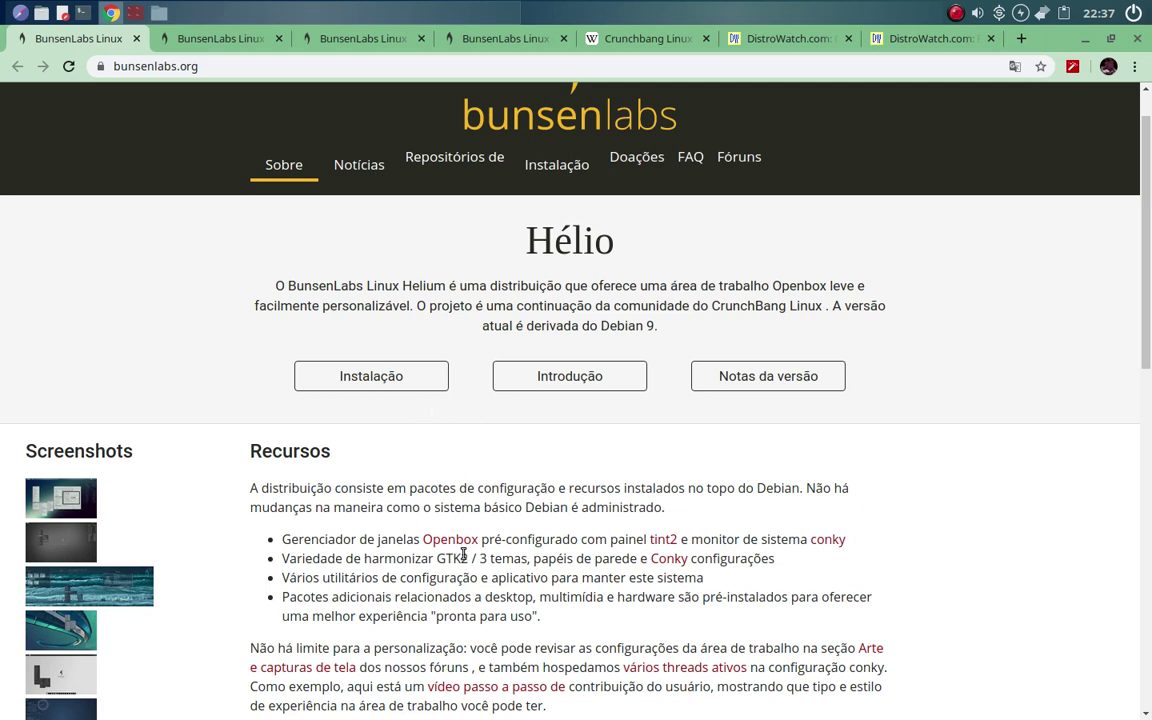
scroll(458, 548, "up", 1)
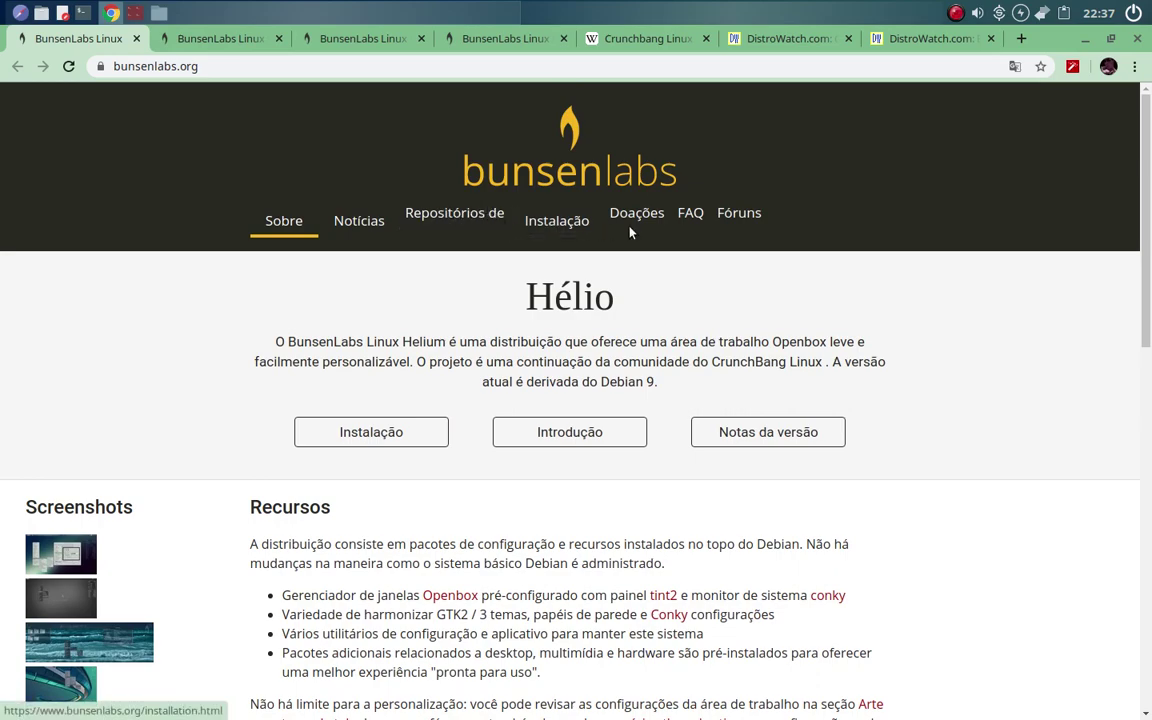
scroll(357, 582, "down", 2)
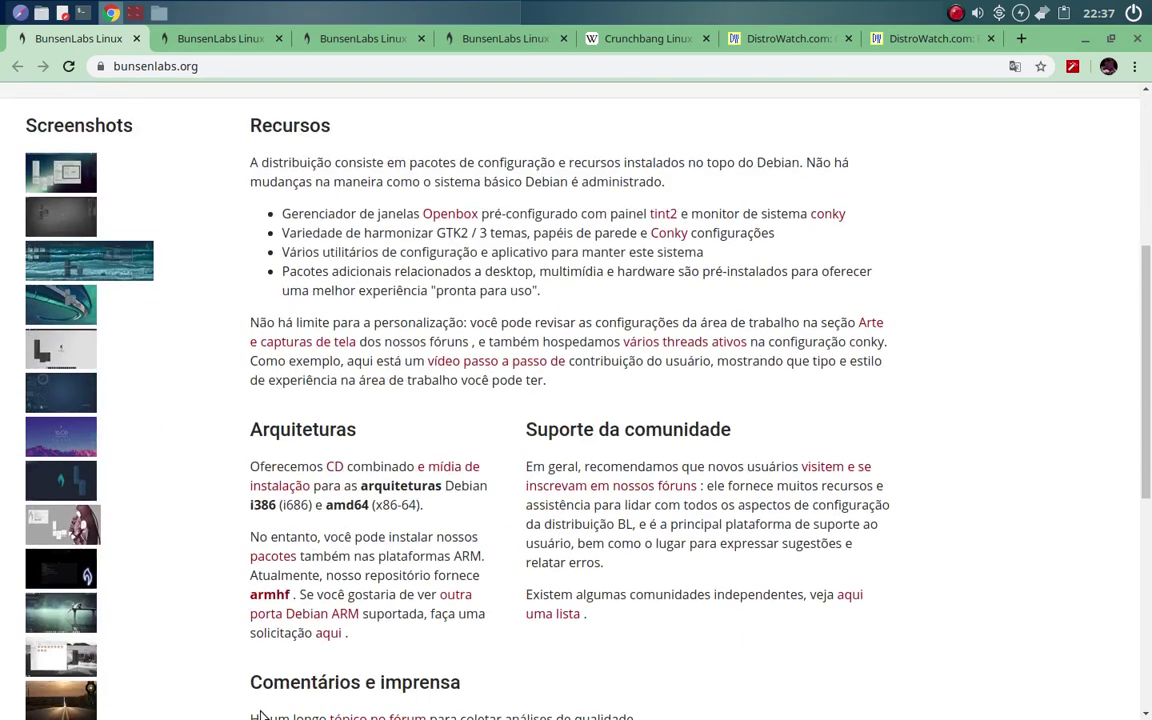
scroll(1149, 383, "down", 5)
left_click_drag(1149, 383, 493, 8)
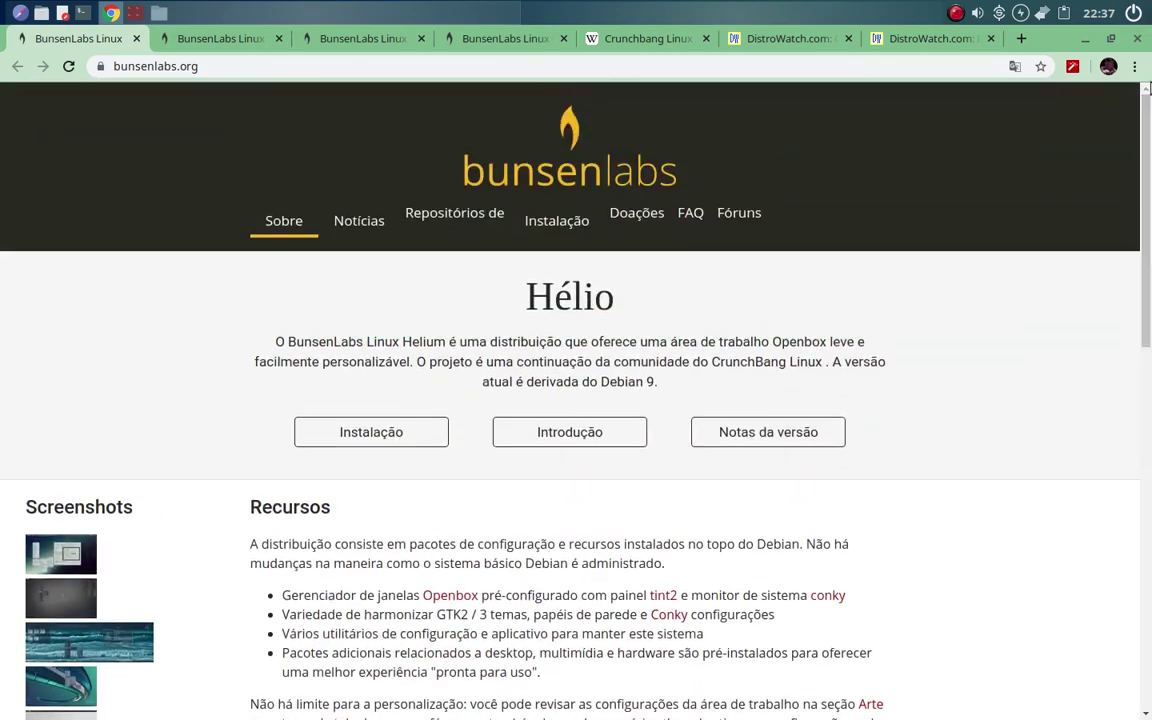
- Show the BunsenLabs repositories page, switch to the terminal and highlight the pkg.bunsenlabs.org repository address in the apt update output
left_click(243, 41)
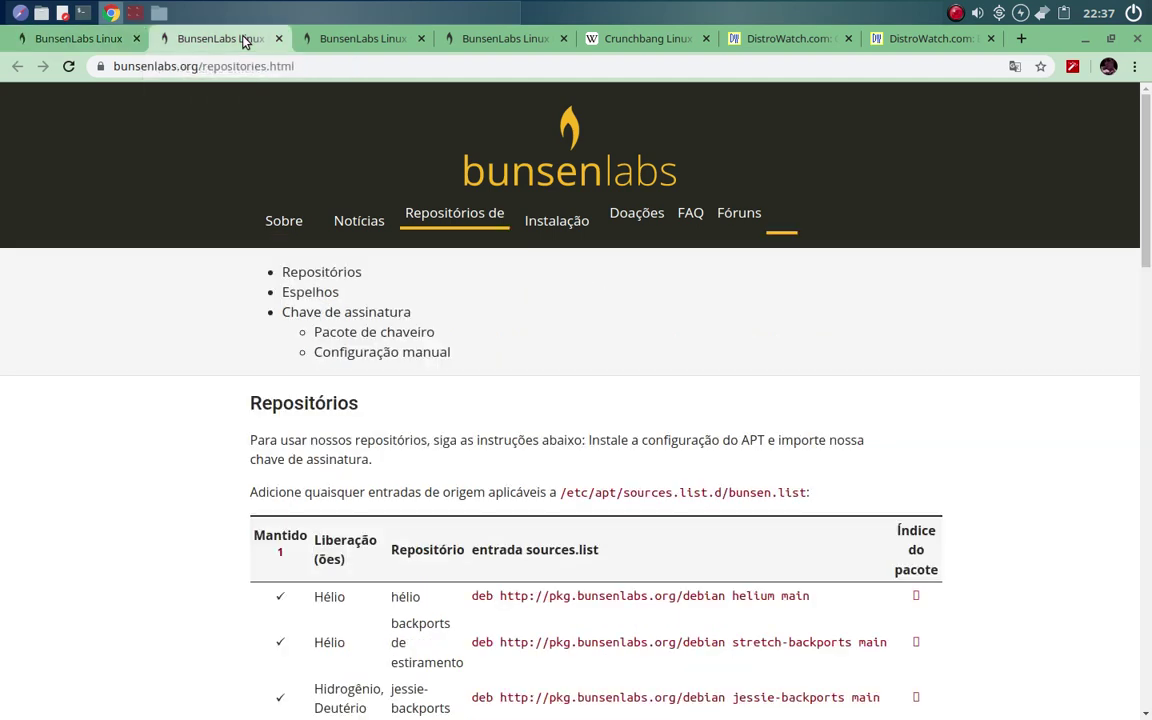
left_click(113, 15)
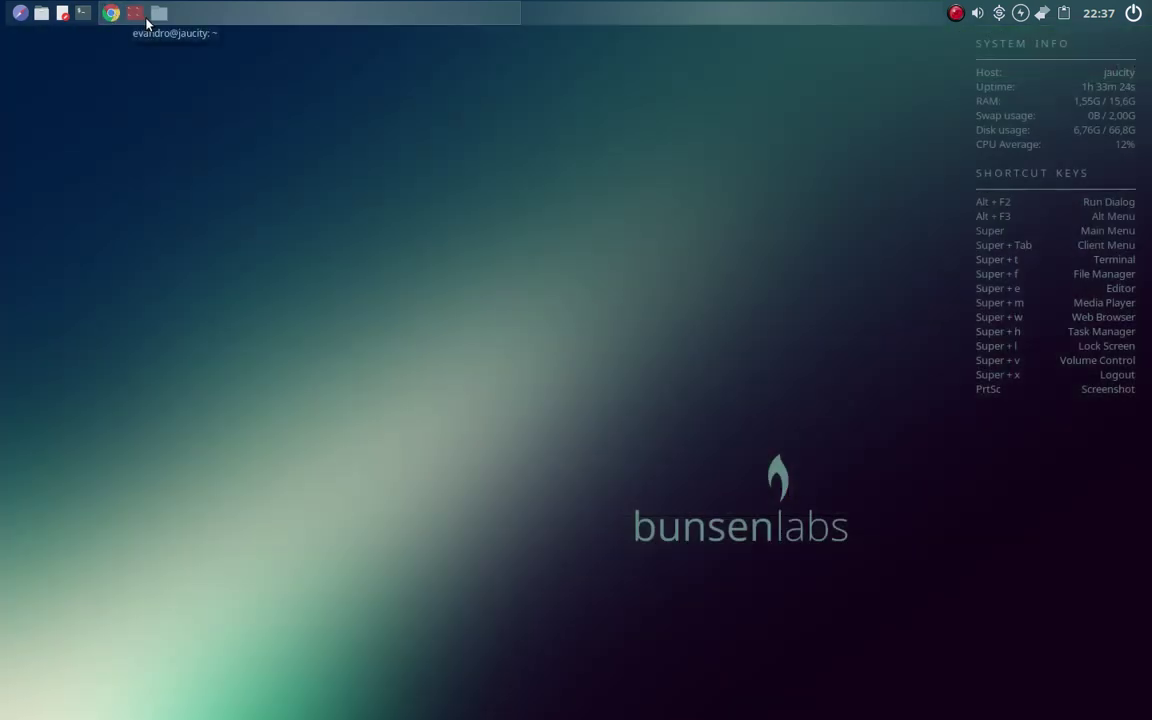
left_click(136, 15)
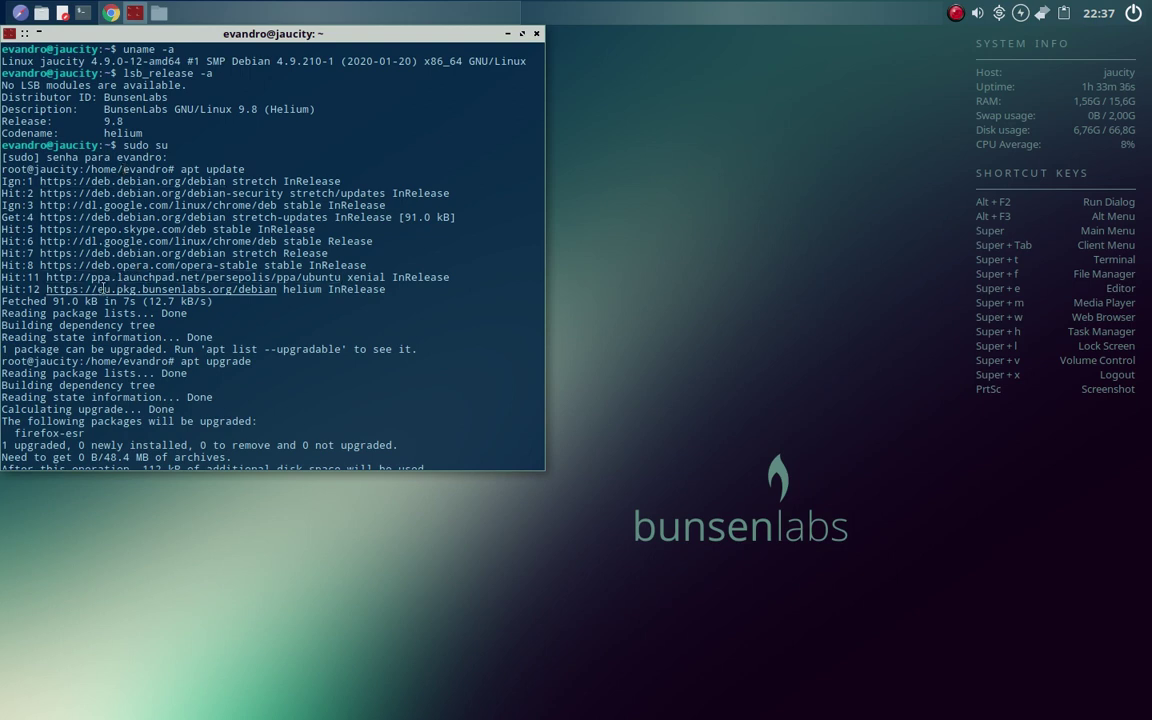
left_click_drag(123, 289, 253, 289)
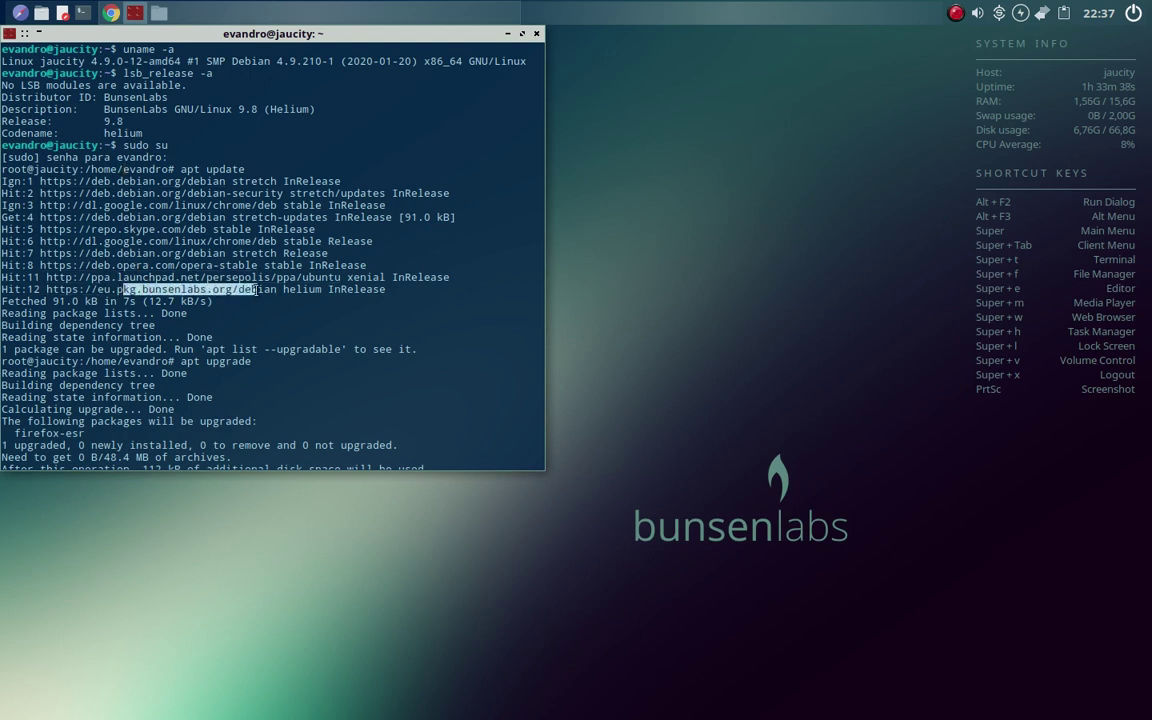
left_click(266, 290)
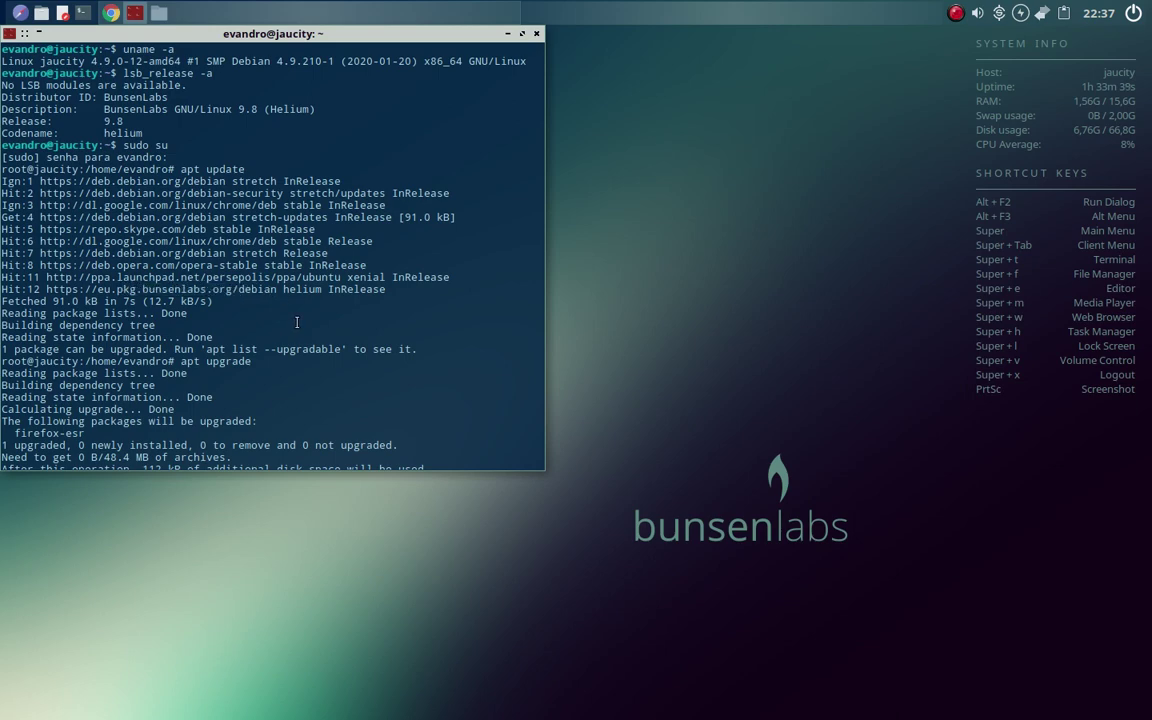
- Return to Chrome and examine the repositories table, briefly highlighting part of the stretch-backports sources.list entry
left_click(110, 13)
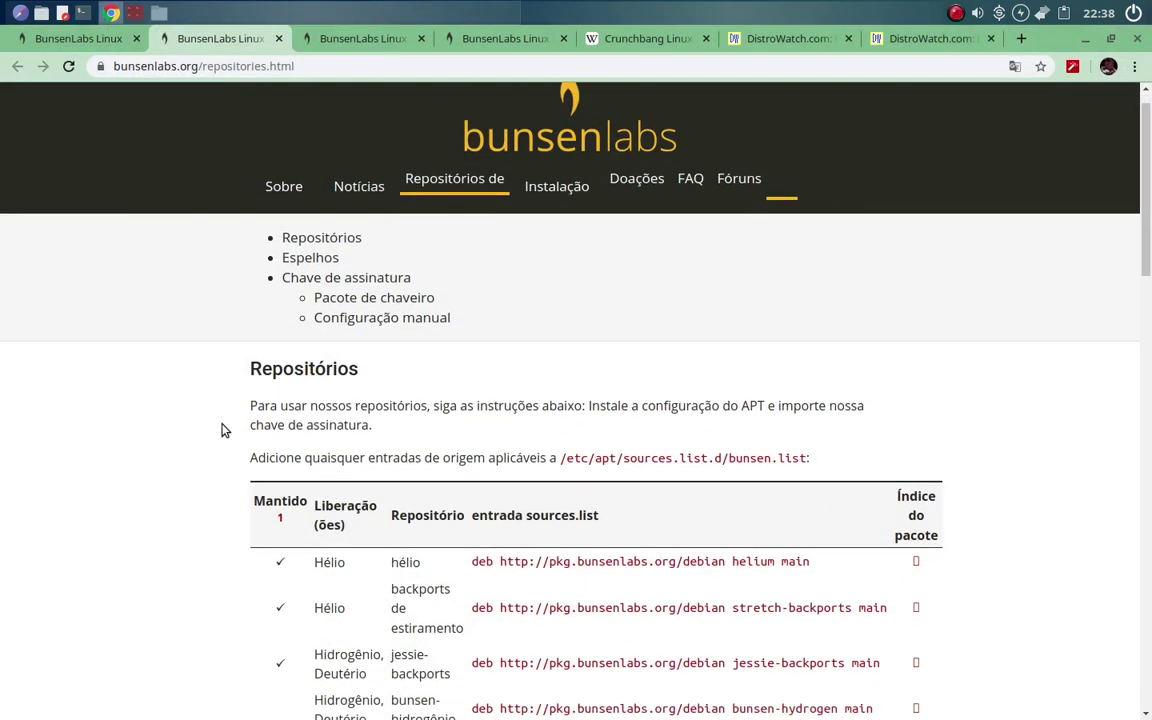
scroll(225, 430, "down", 4)
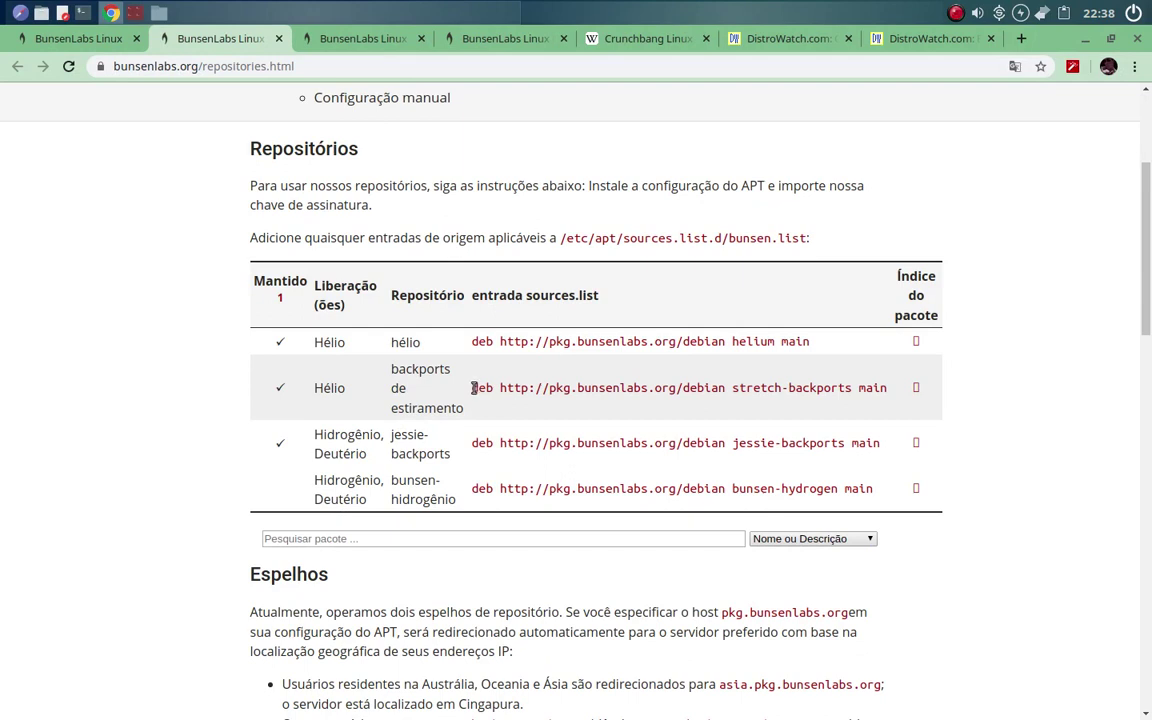
left_click_drag(474, 388, 588, 401)
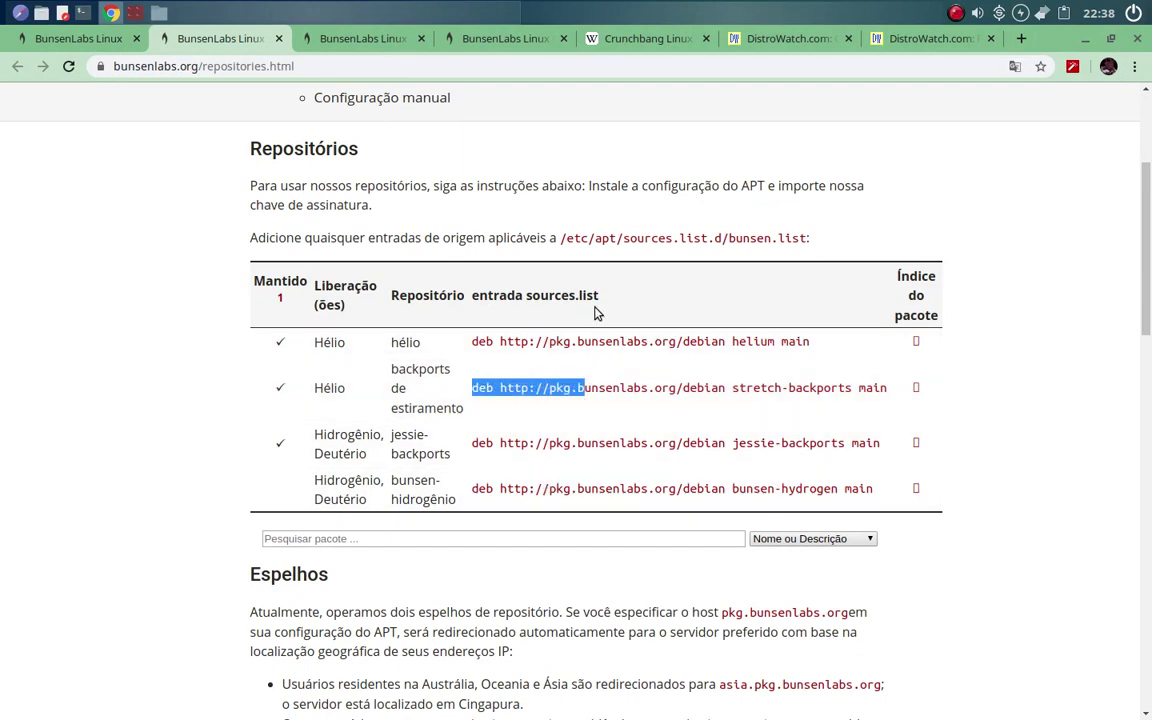
left_click(605, 266)
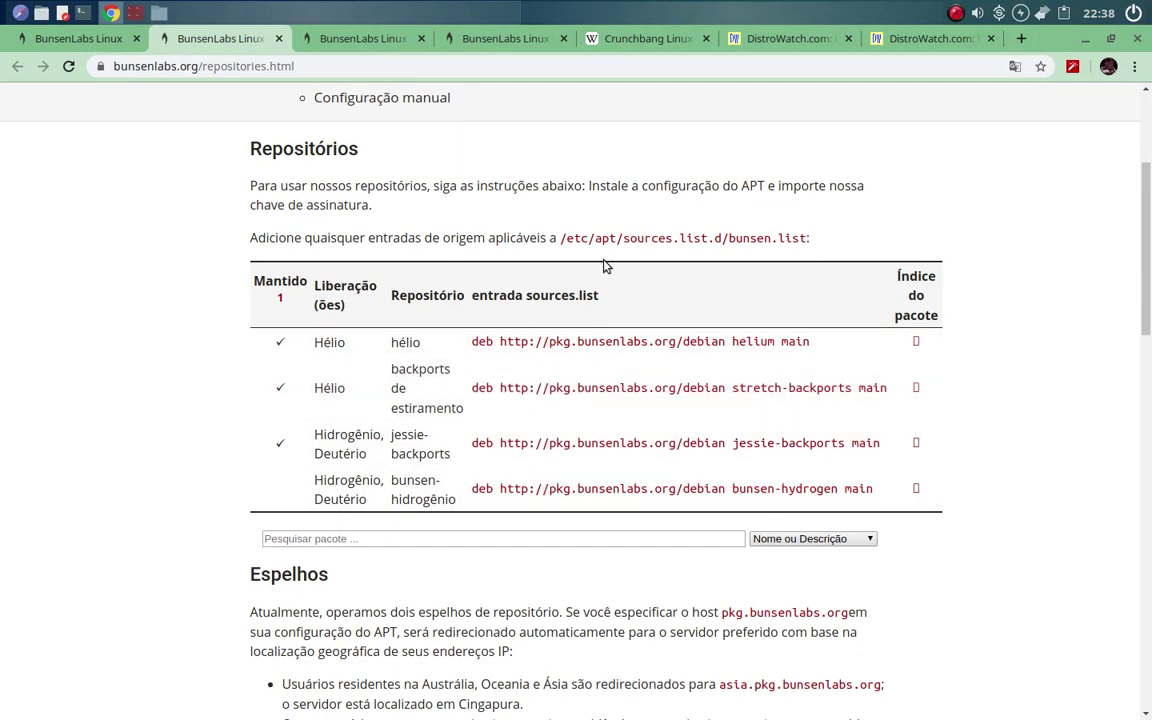
- Go back to the terminal, review the output of both apt update and apt upgrade runs, and minimize the terminal
left_click(111, 13)
scroll(148, 241, "down", 7)
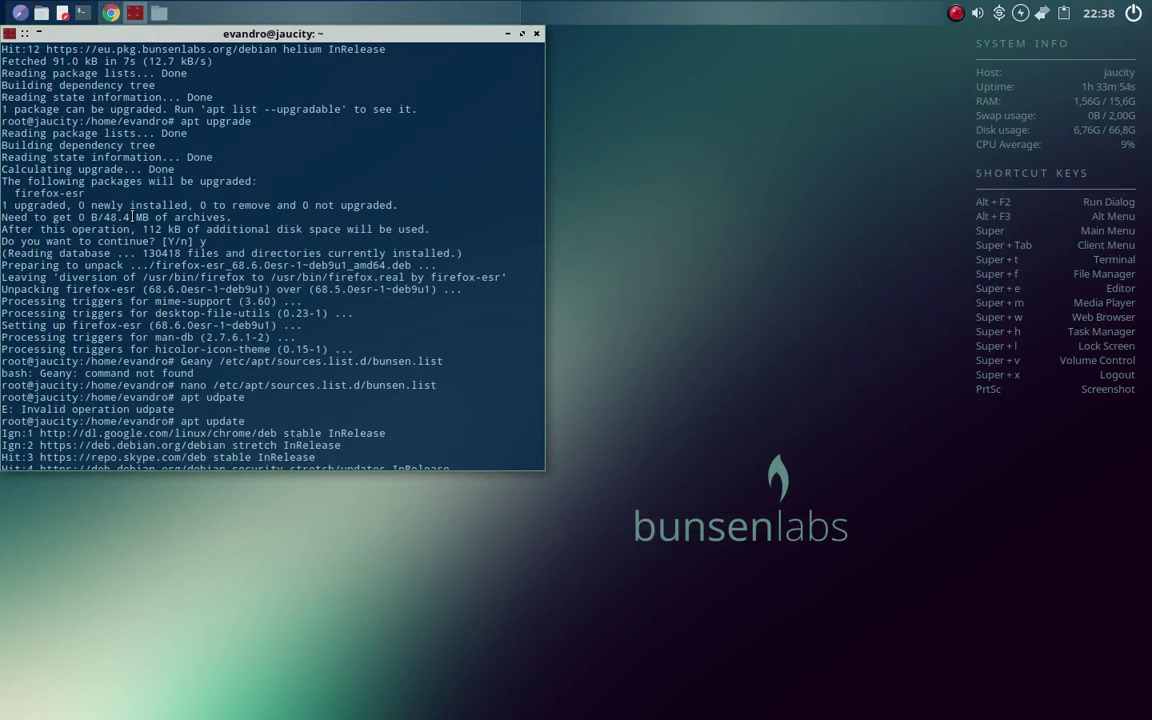
scroll(133, 217, "down", 5)
scroll(117, 170, "down", 3)
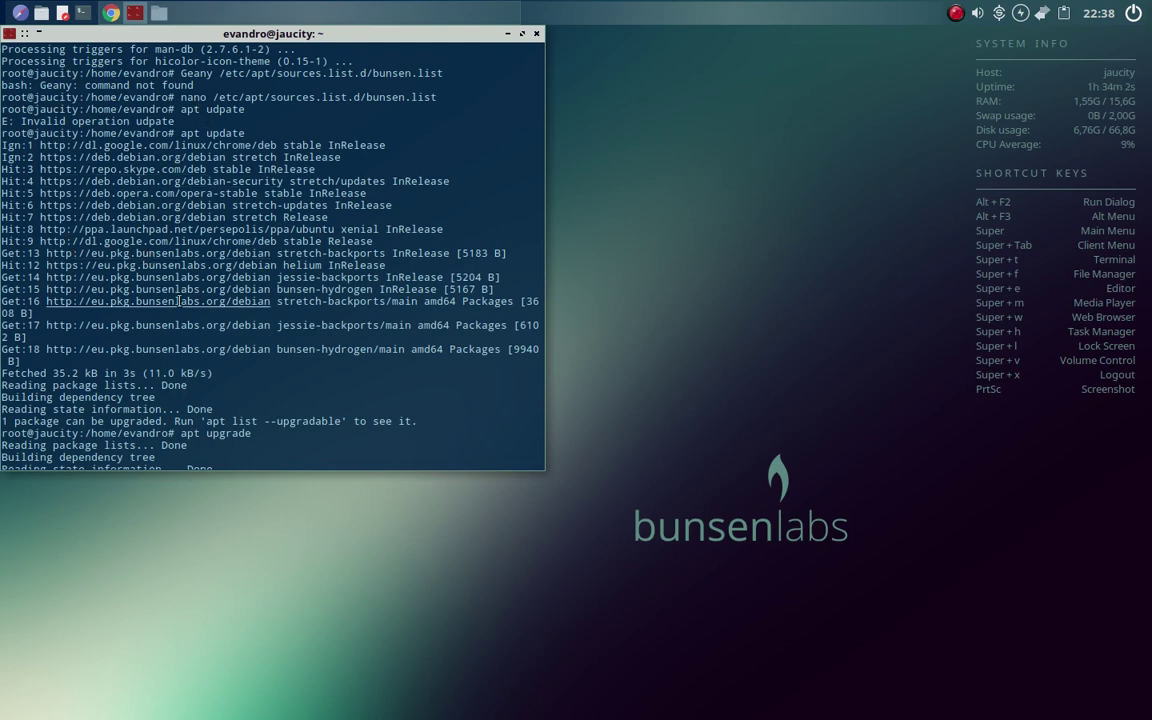
scroll(178, 295, "down", 5)
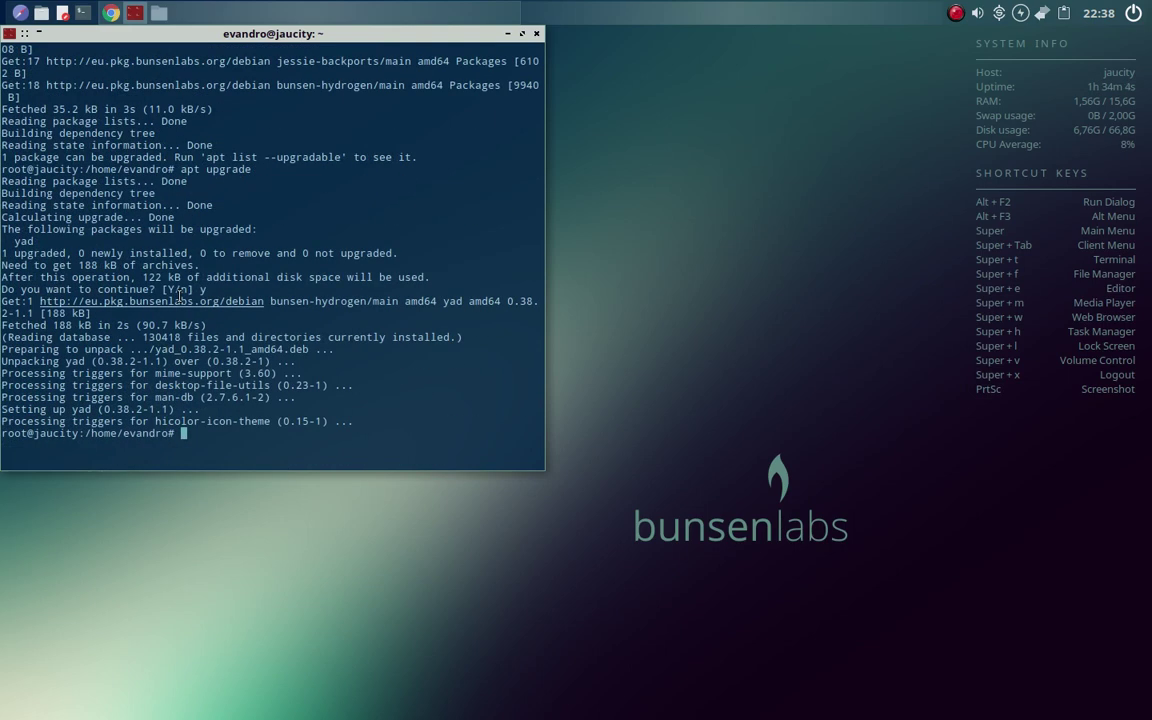
scroll(178, 295, "up", 3)
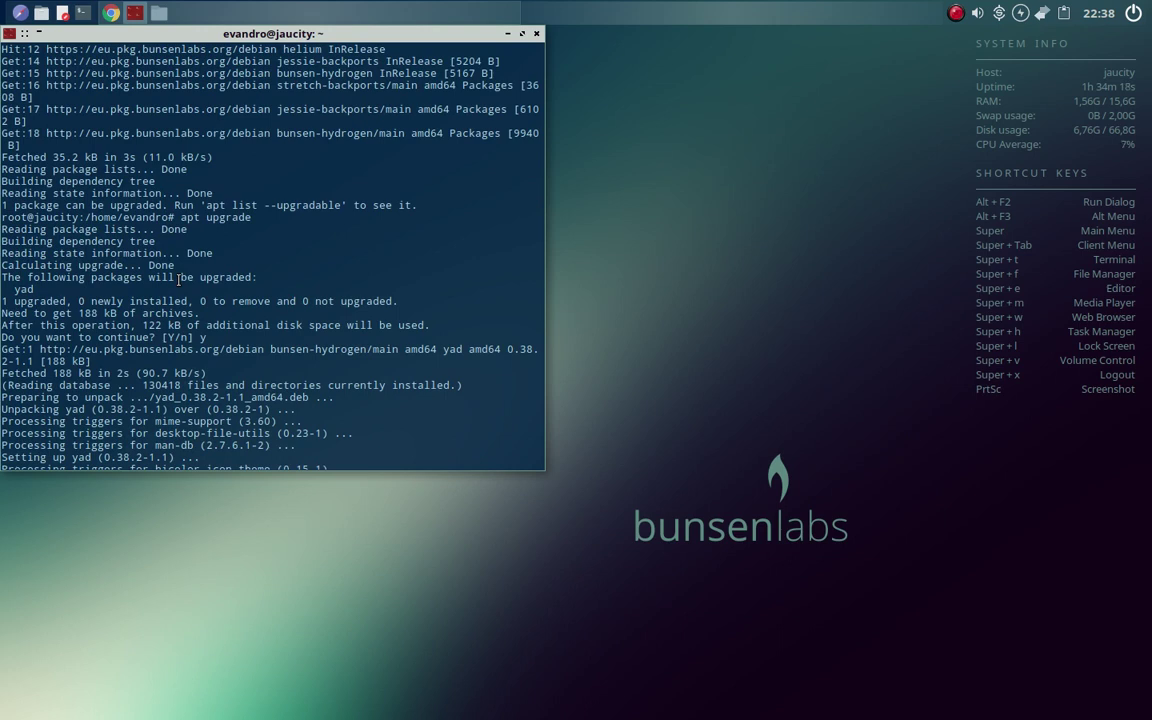
scroll(179, 281, "up", 4)
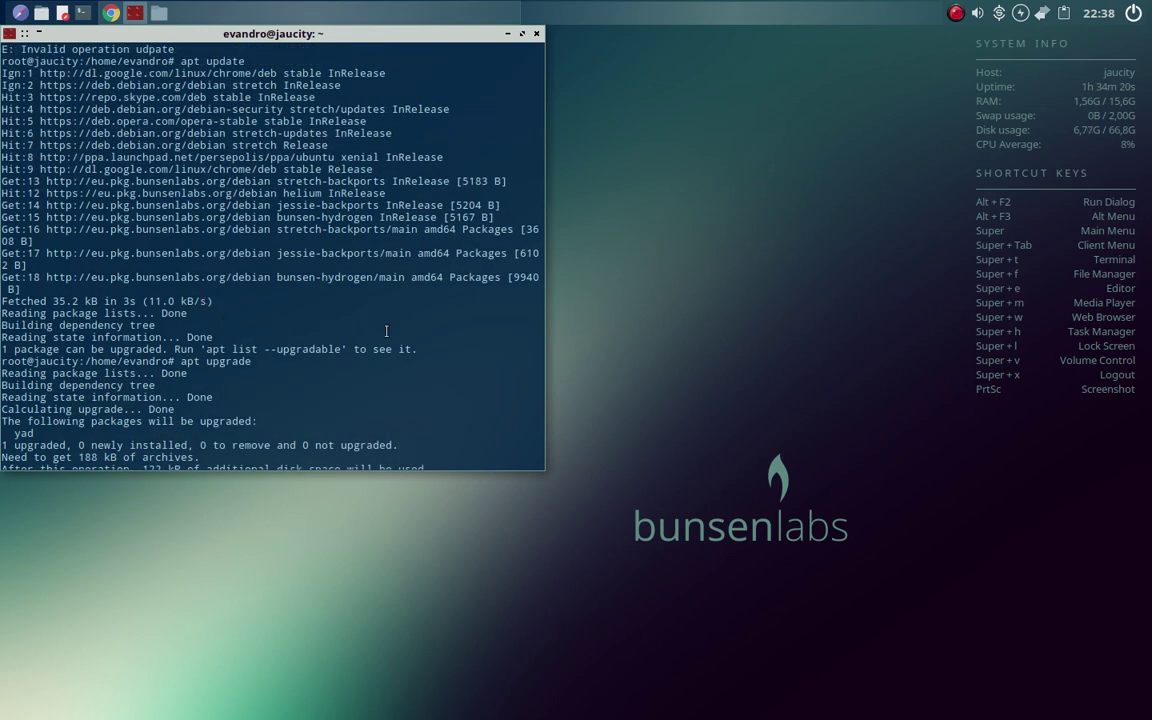
scroll(234, 310, "up", 12)
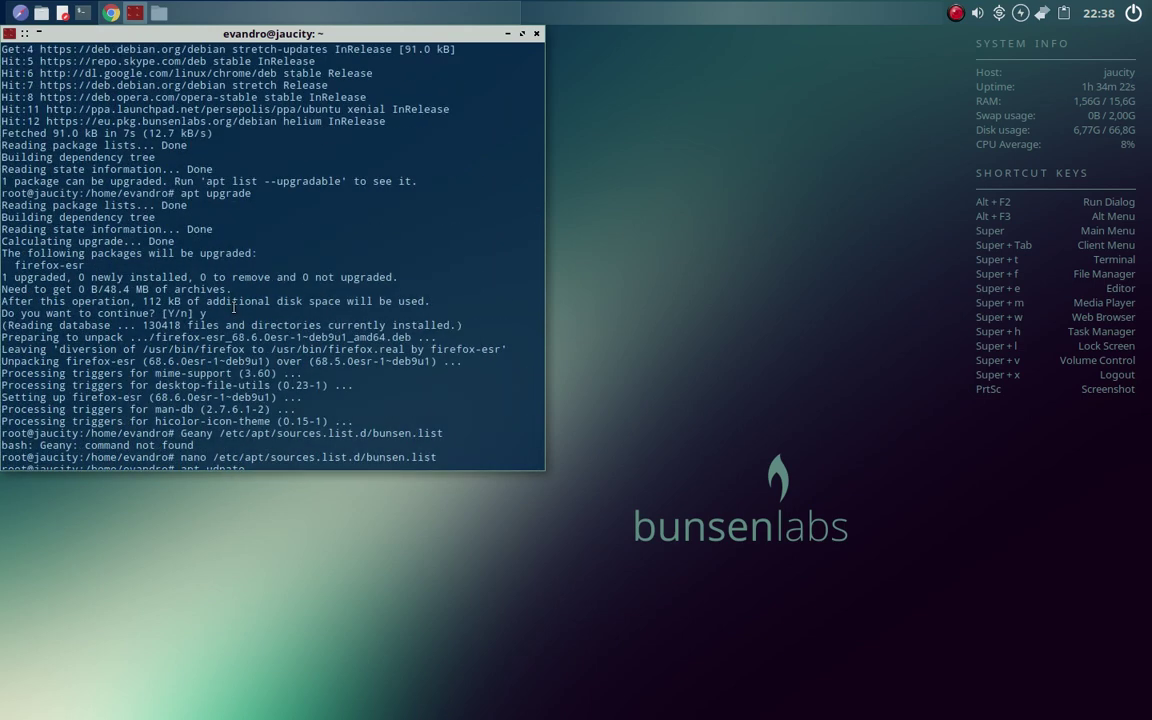
scroll(232, 301, "up", 5)
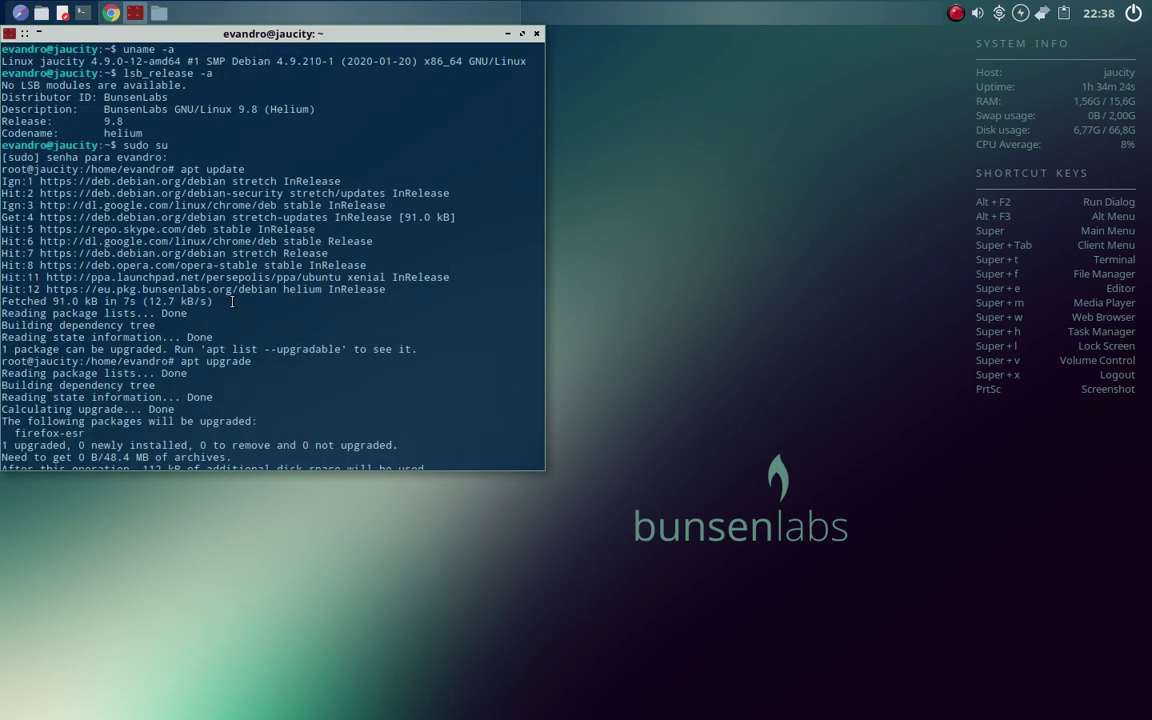
left_click(130, 14)
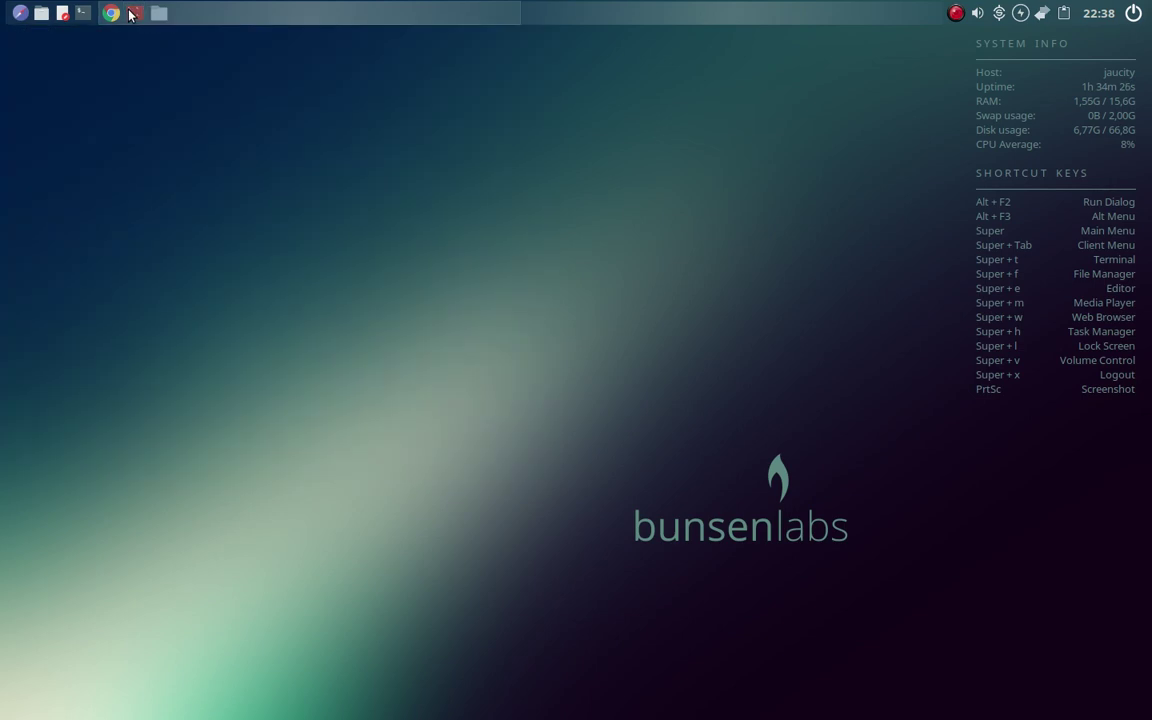
- Reopen the repositories page in Chrome and look over its sources.list entries and mirrors section
left_click(111, 13)
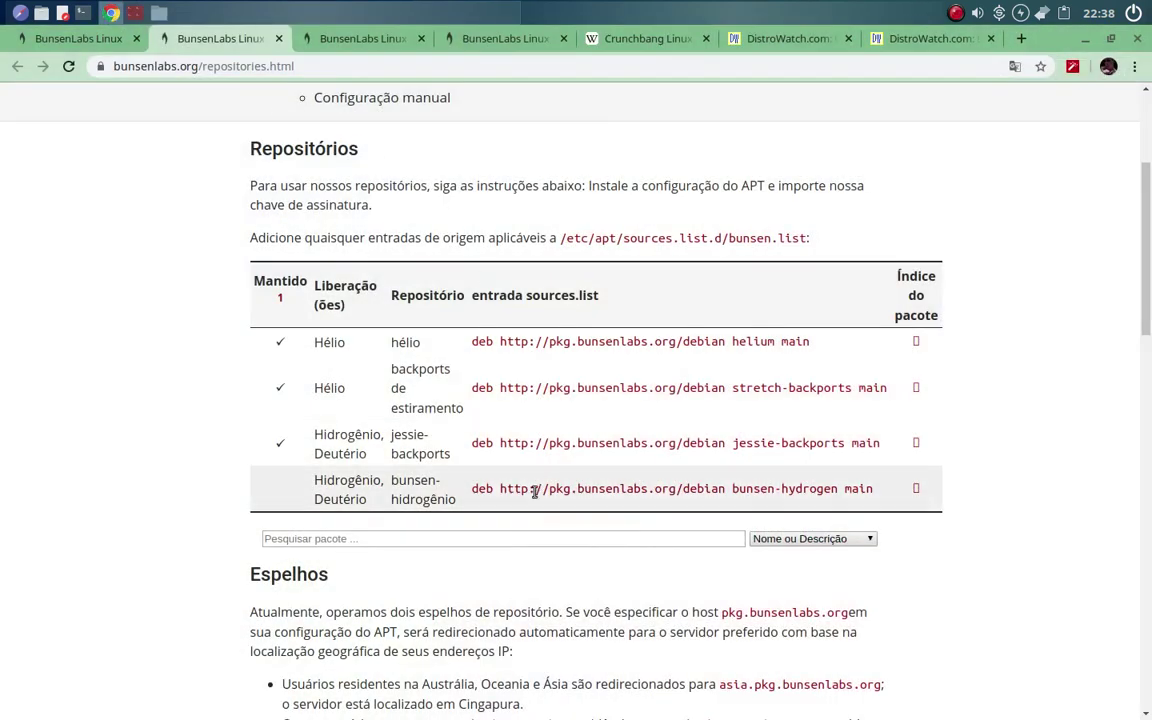
scroll(334, 437, "down", 2)
left_click_drag(1143, 329, 1149, 168)
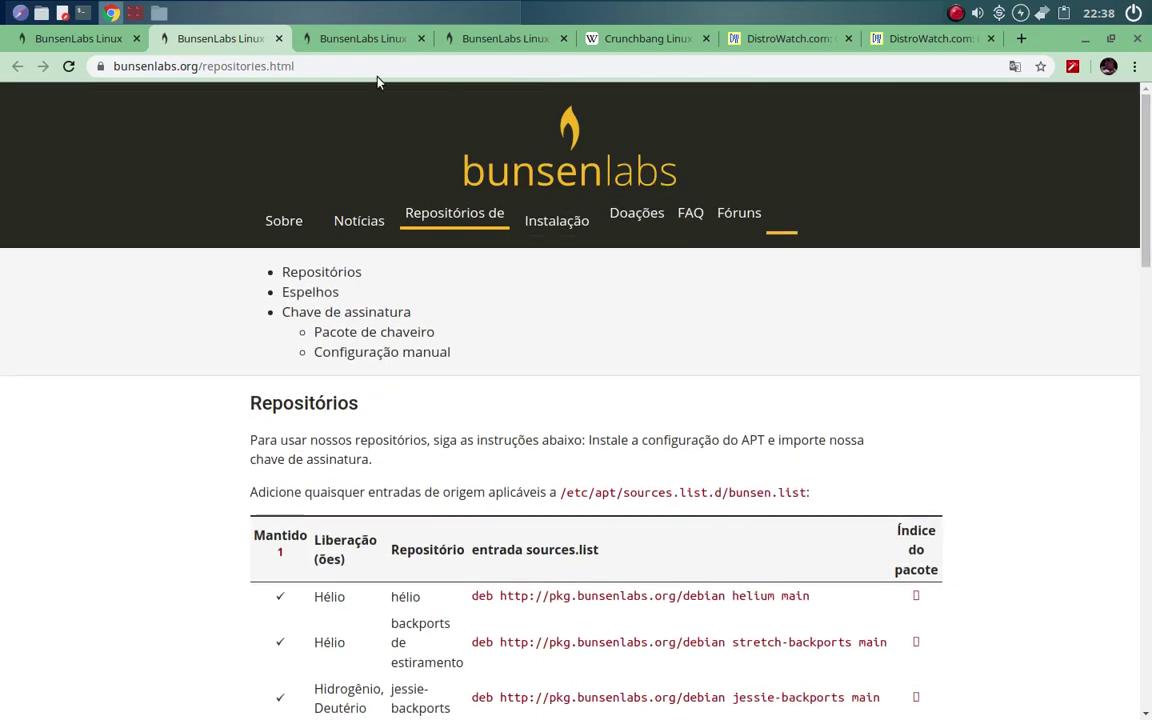
- Show the BunsenLabs installation page, read its system requirements, and compare them with the system info on the desktop
left_click(337, 37)
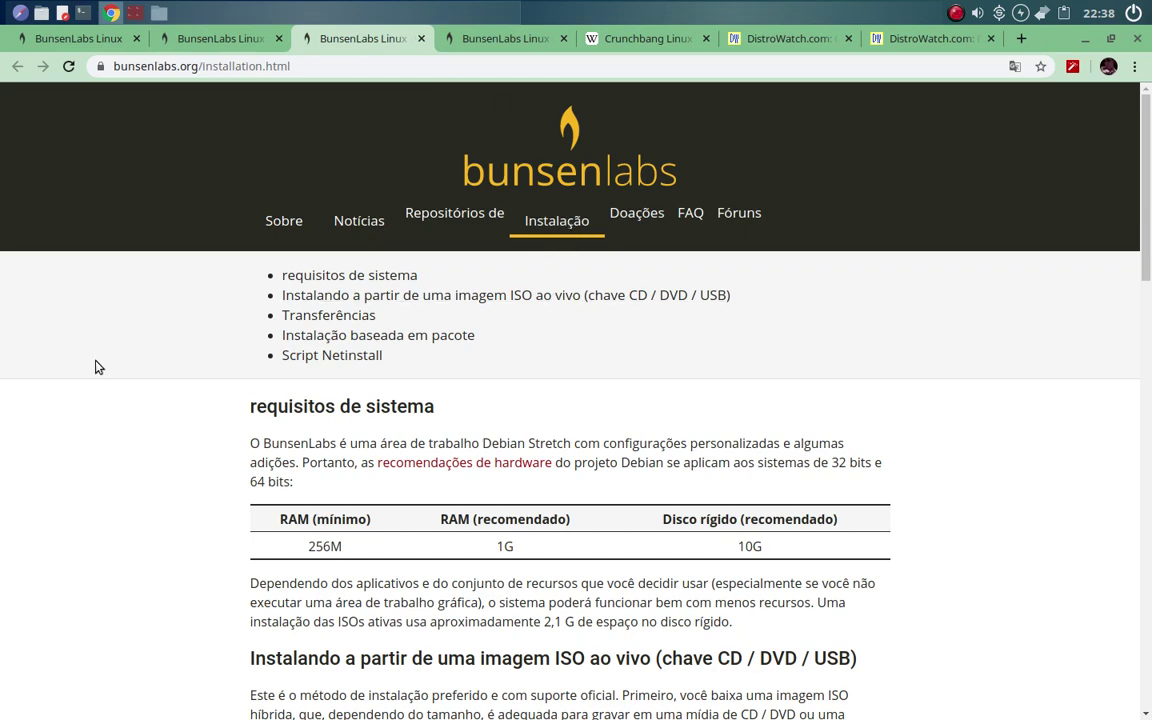
scroll(167, 365, "down", 3)
scroll(226, 440, "down", 2)
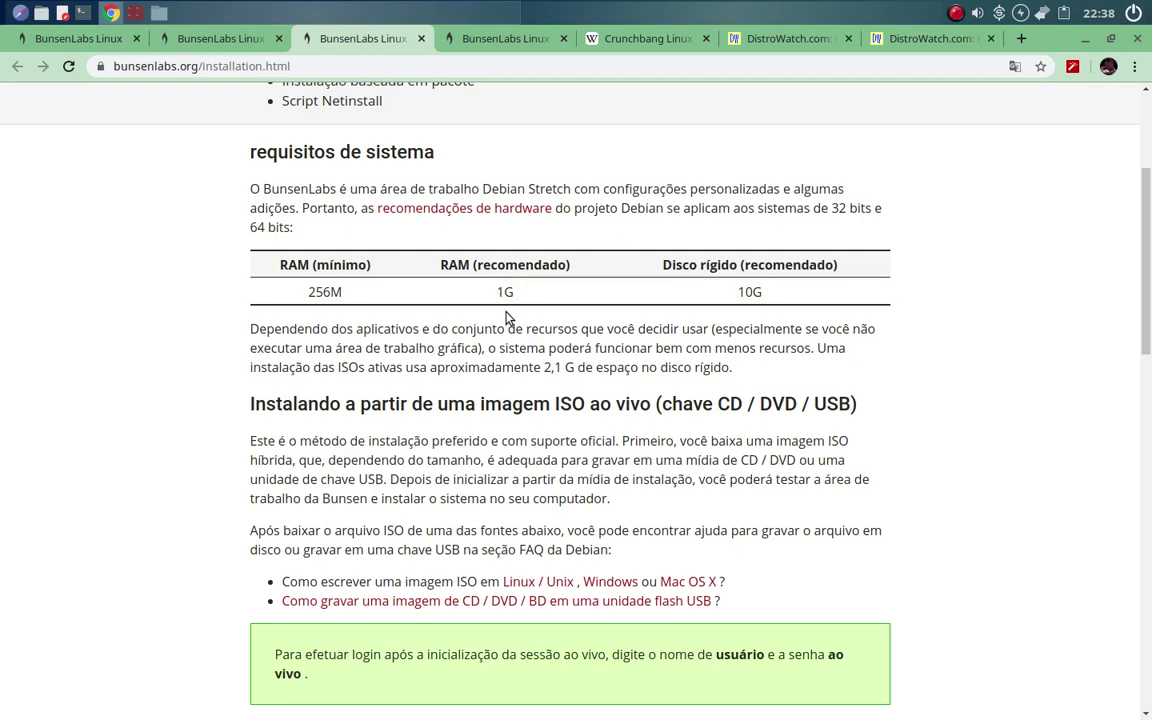
left_click(111, 13)
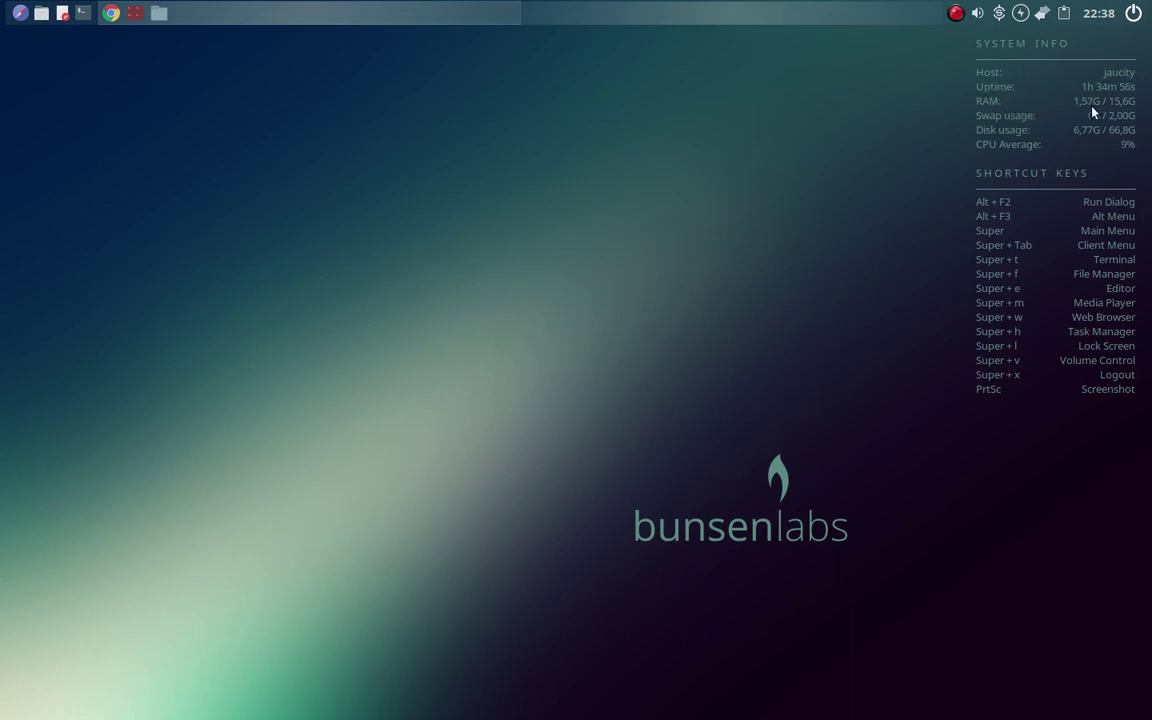
left_click(112, 13)
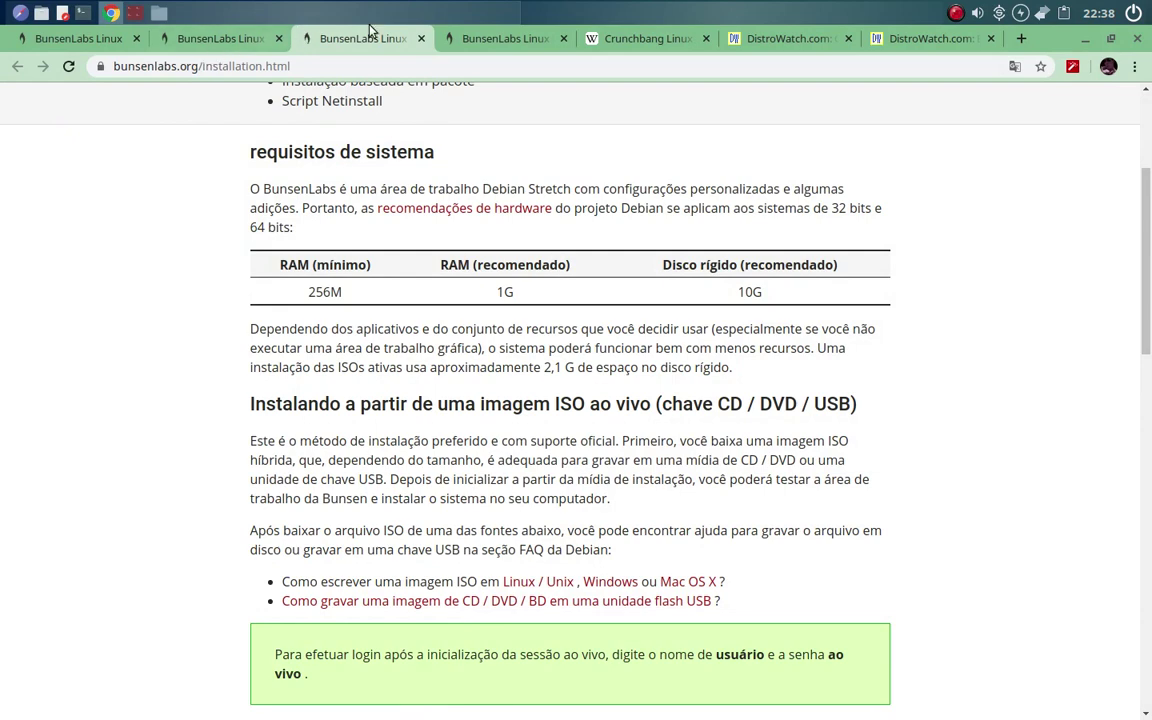
left_click(1090, 44)
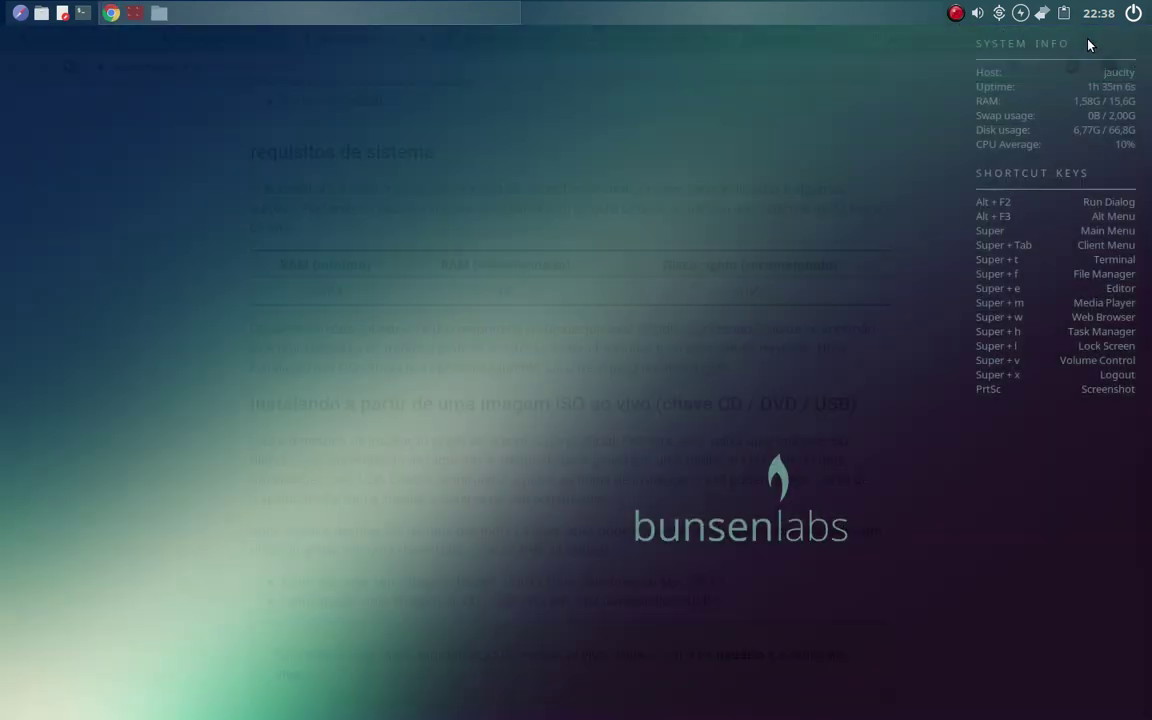
- Bring up the terminal window with the apt output twice, minimizing it again each time
left_click(140, 22)
left_click(140, 18)
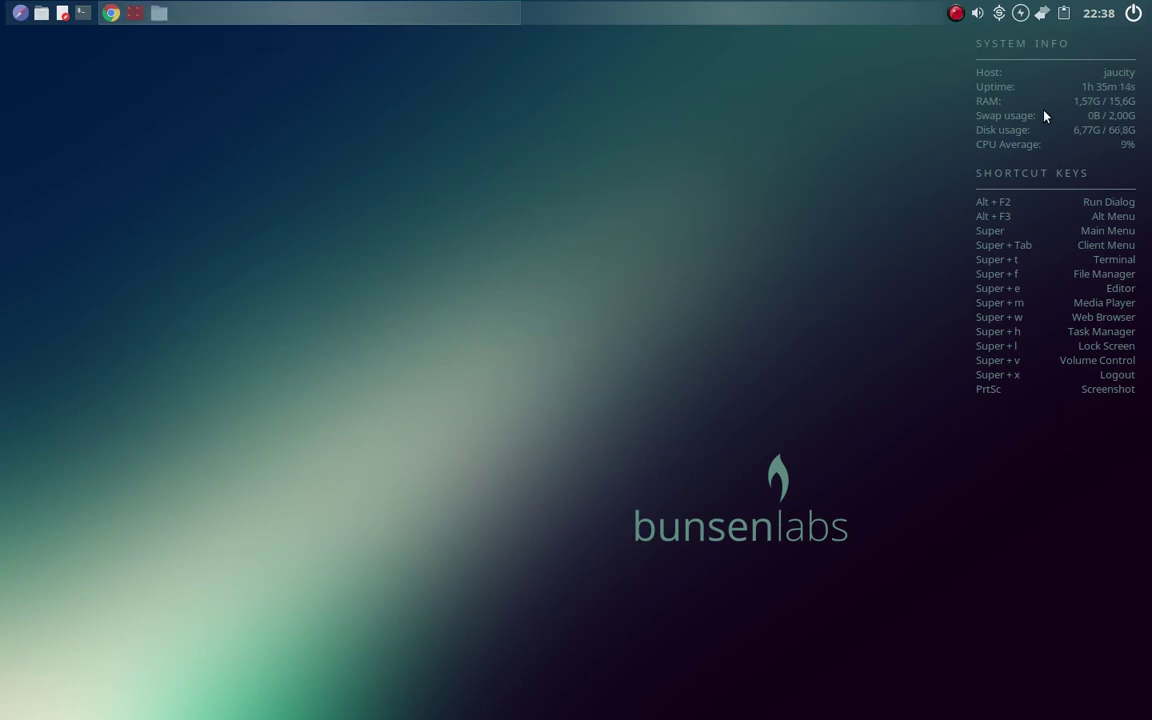
left_click(137, 13)
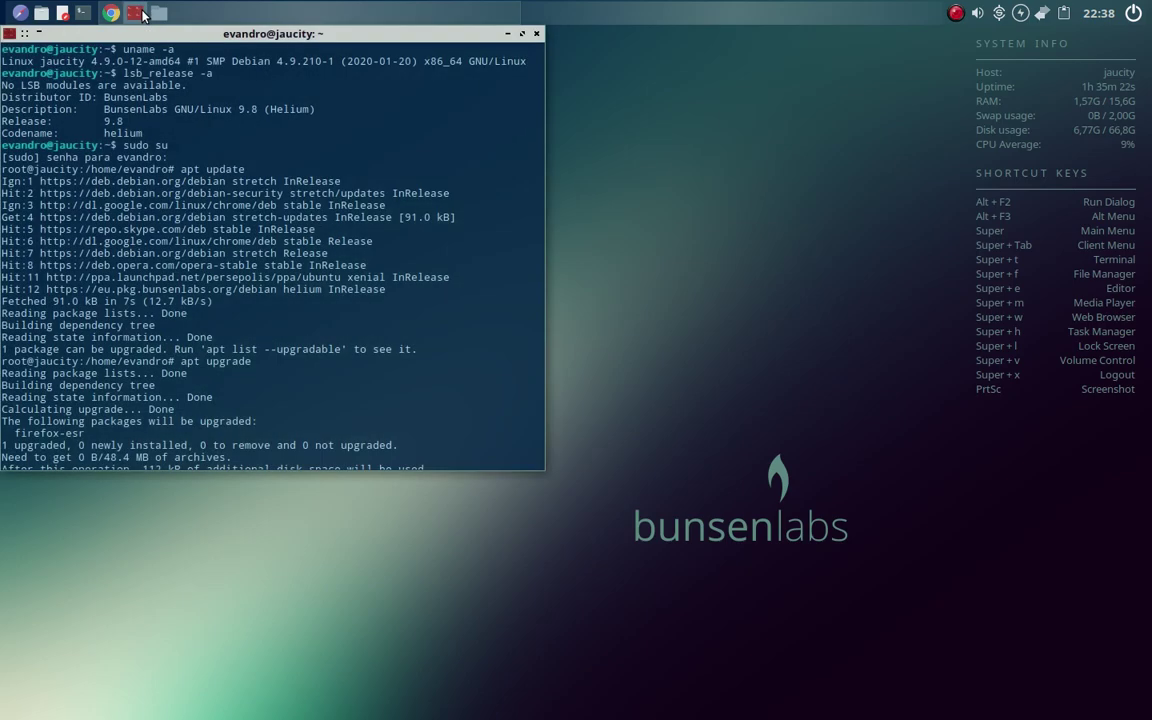
left_click(143, 13)
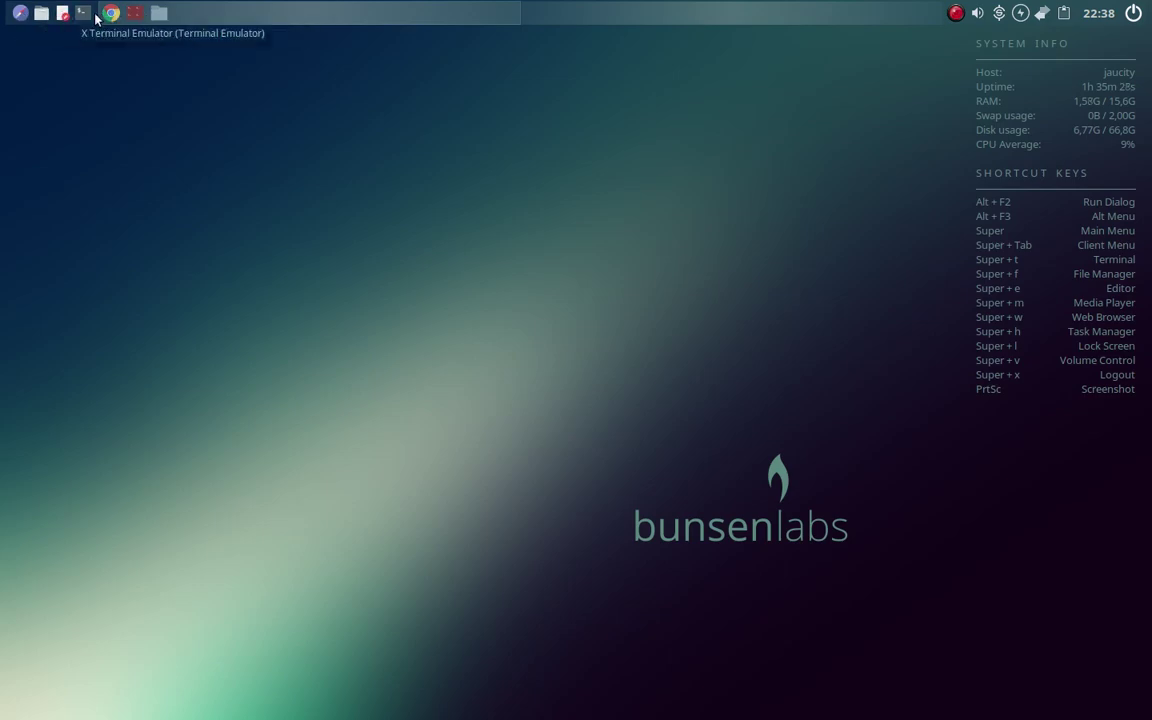
- Return to the BunsenLabs installation page in Chrome and review the system requirements, the live ISO instructions and the download table
left_click(113, 13)
scroll(505, 357, "down", 3)
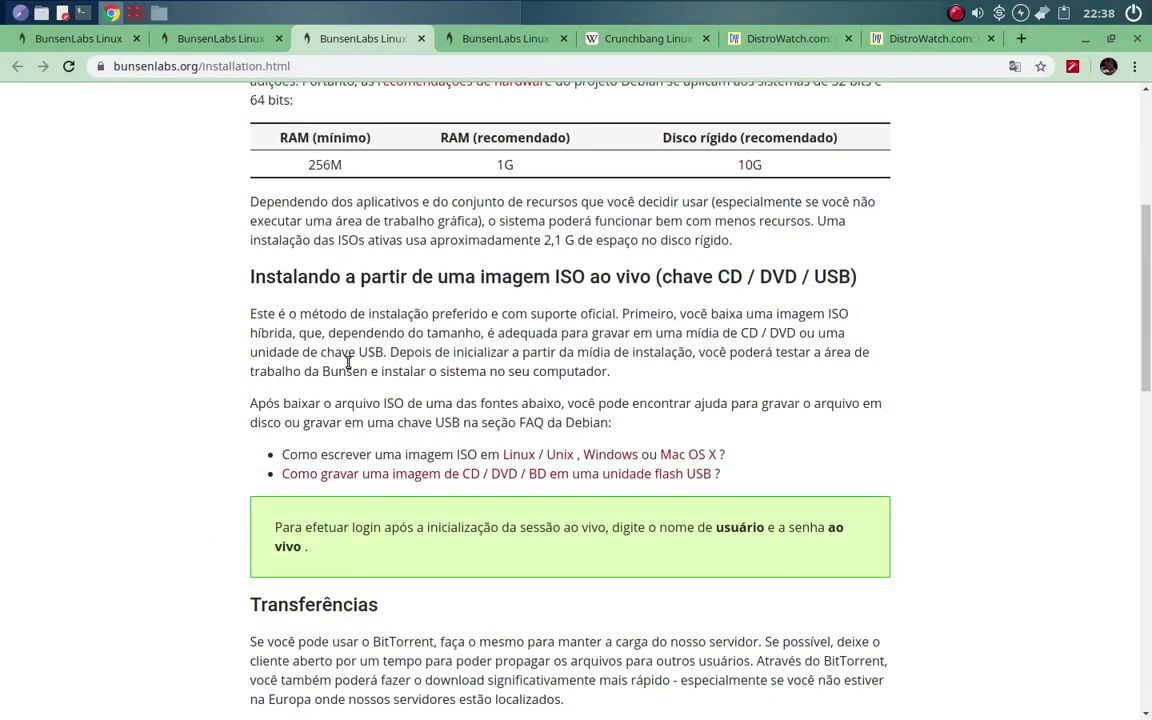
scroll(121, 436, "down", 1)
scroll(200, 440, "up", 3)
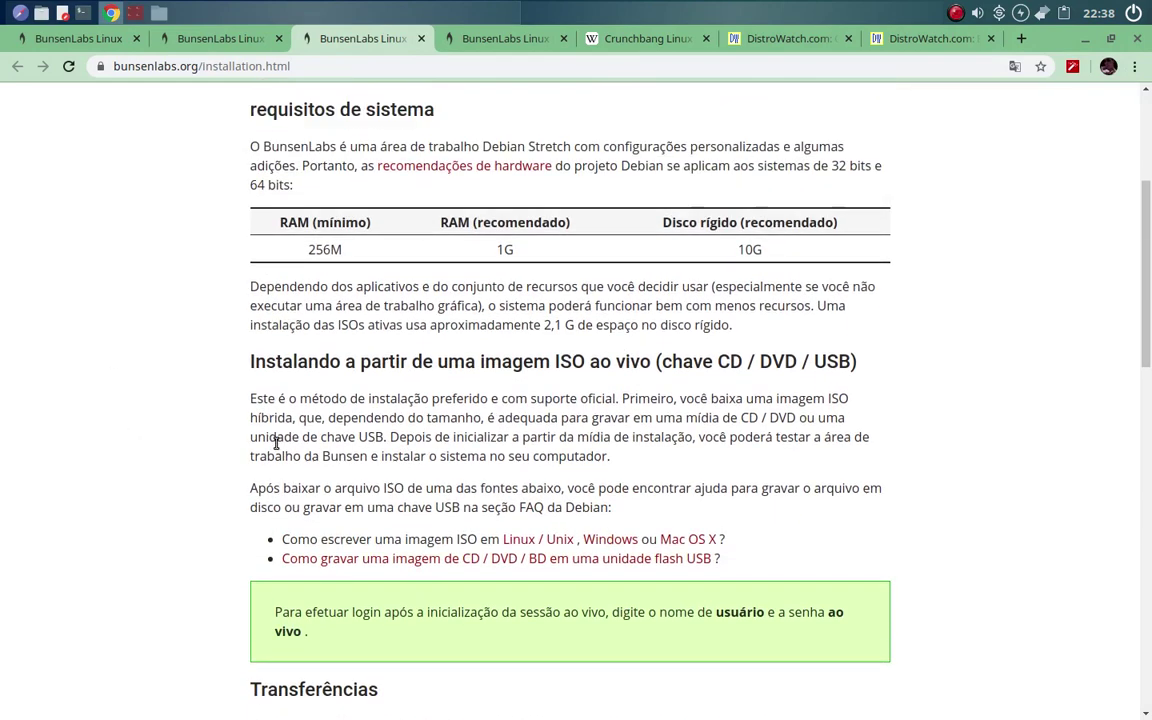
scroll(260, 432, "down", 3)
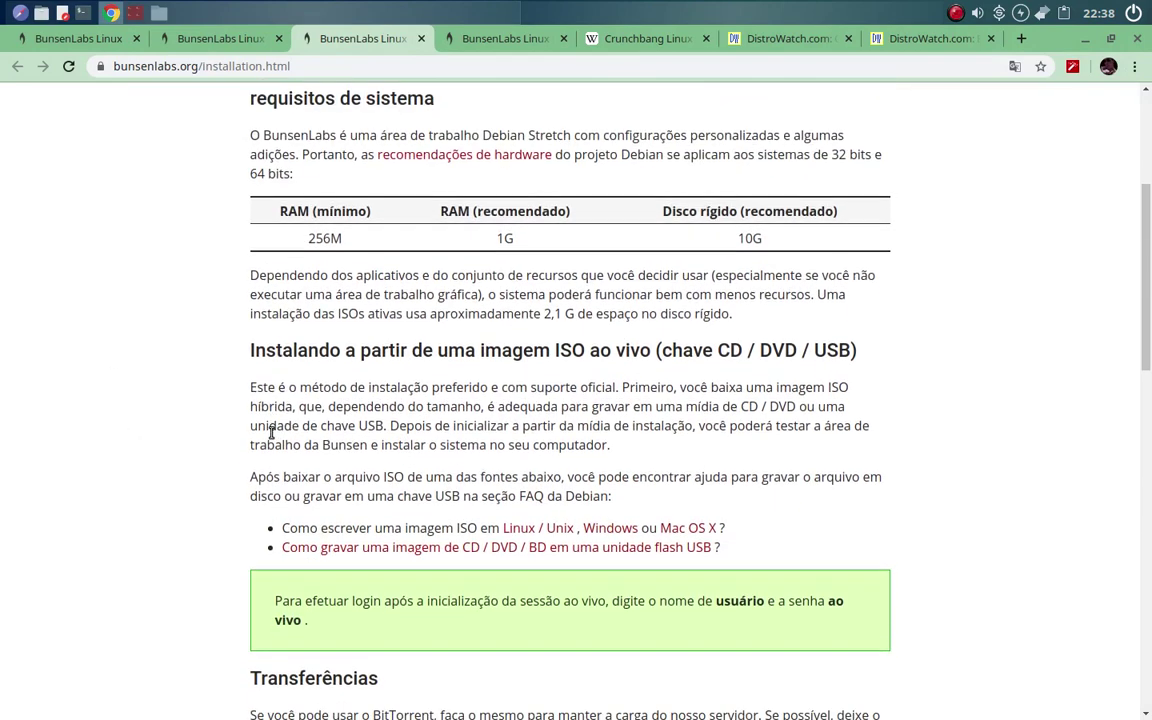
scroll(197, 419, "down", 2)
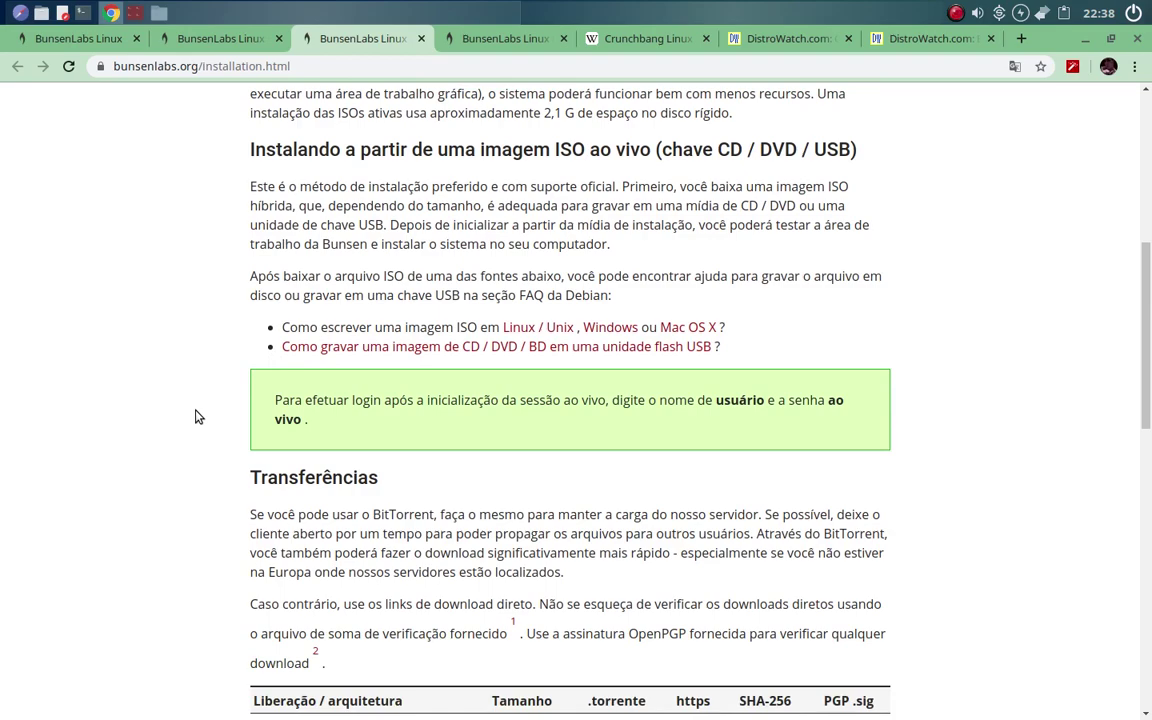
scroll(209, 395, "down", 10)
scroll(243, 420, "up", 2)
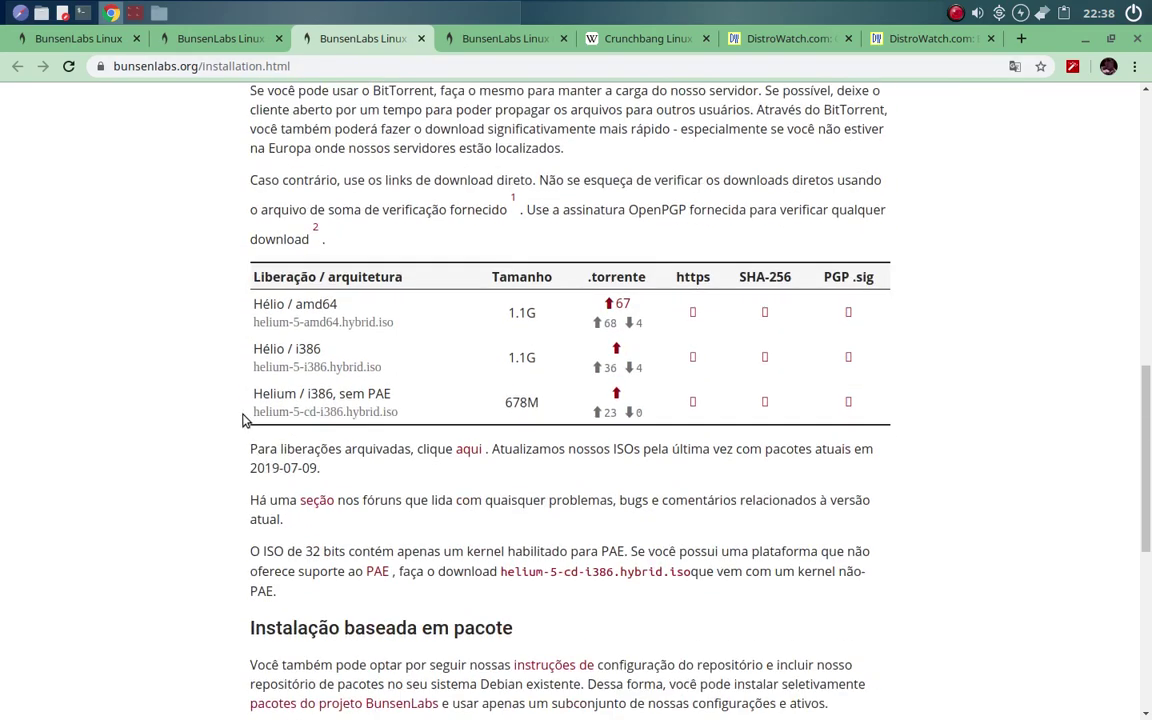
- Examine the installation page's Helium ISO downloads, live-session login note, package-based installation and Netinstall script sections
scroll(245, 420, "down", 6)
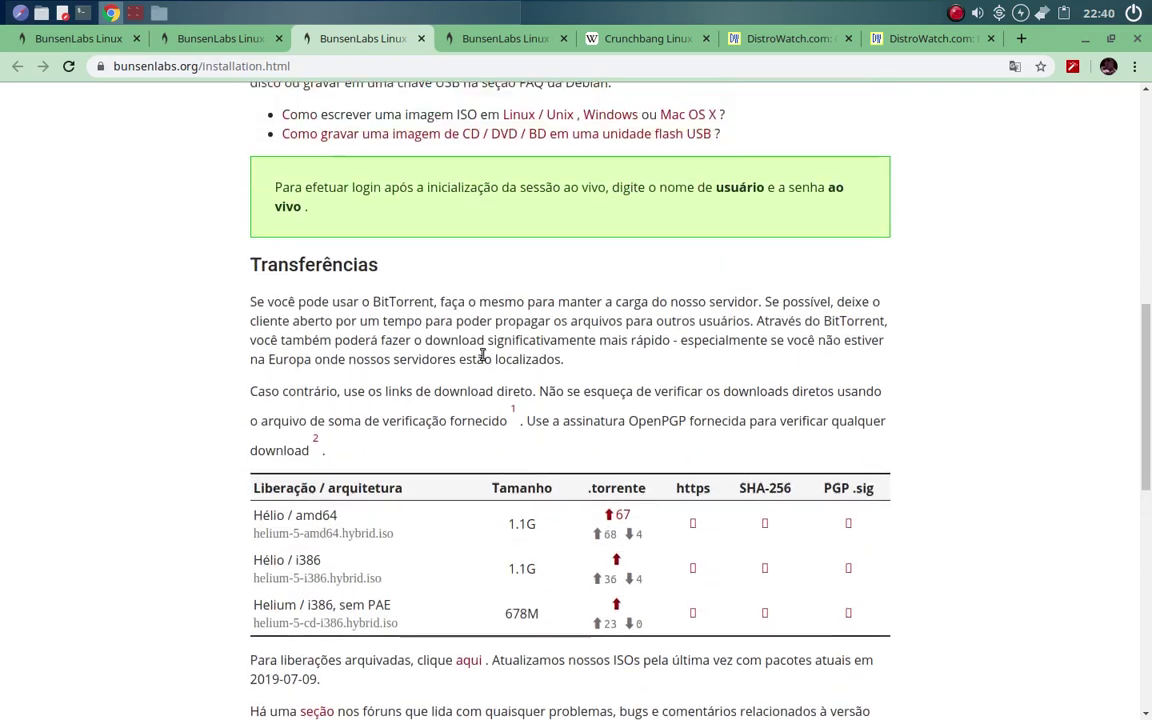
scroll(482, 354, "up", 3)
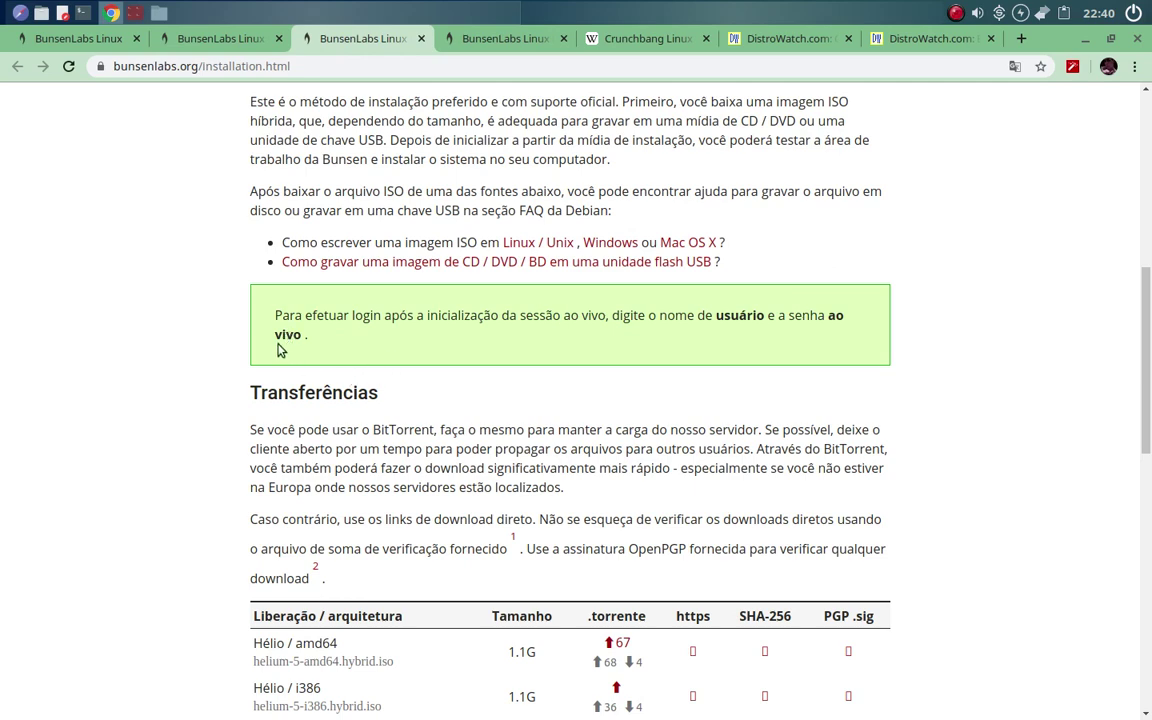
scroll(270, 365, "down", 3)
scroll(268, 368, "down", 3)
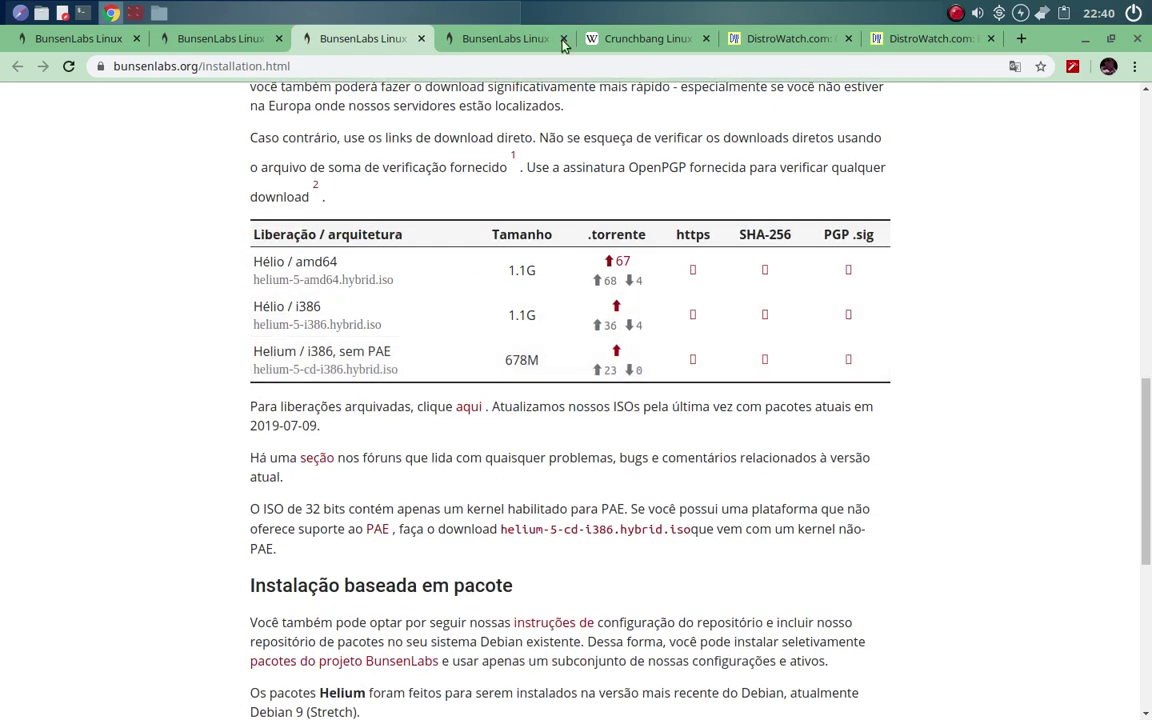
scroll(322, 250, "up", 2)
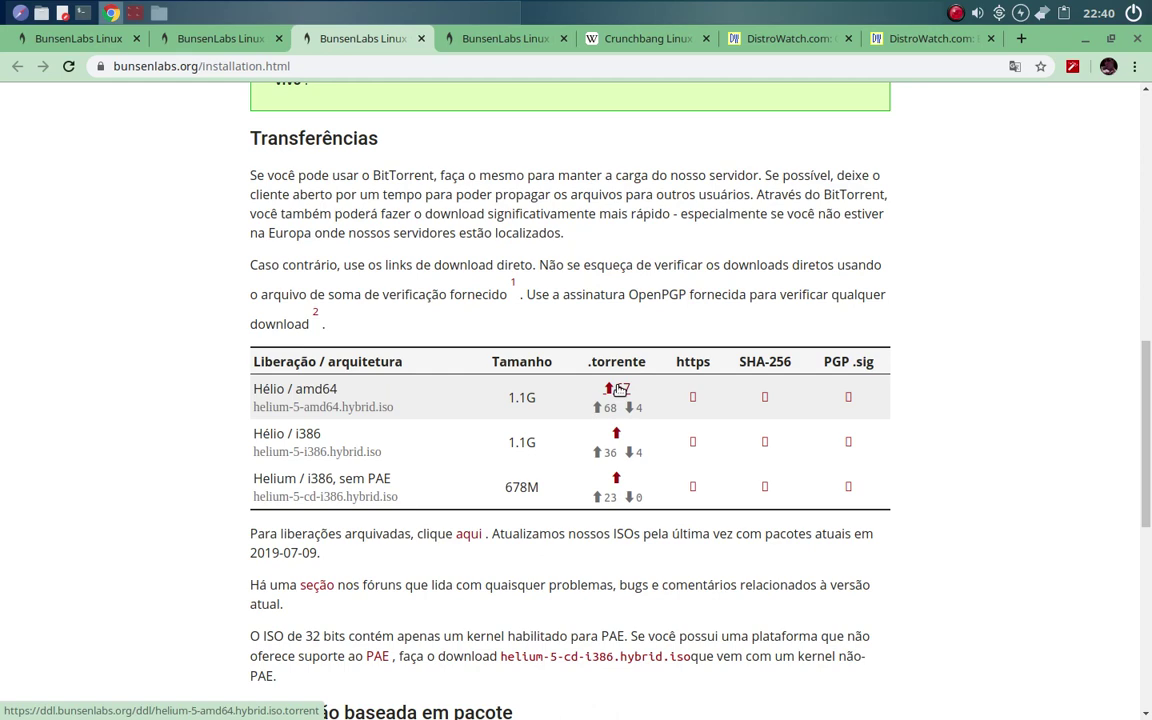
scroll(619, 389, "down", 2)
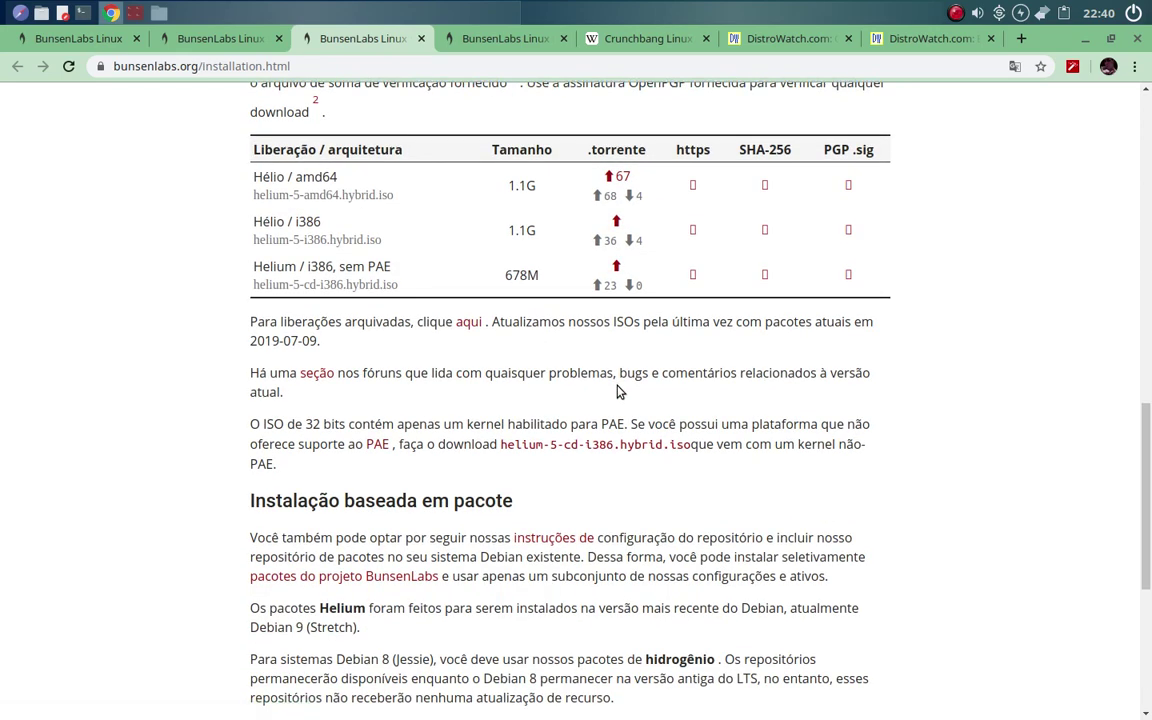
scroll(619, 390, "down", 3)
scroll(619, 390, "down", 1)
scroll(560, 410, "up", 12)
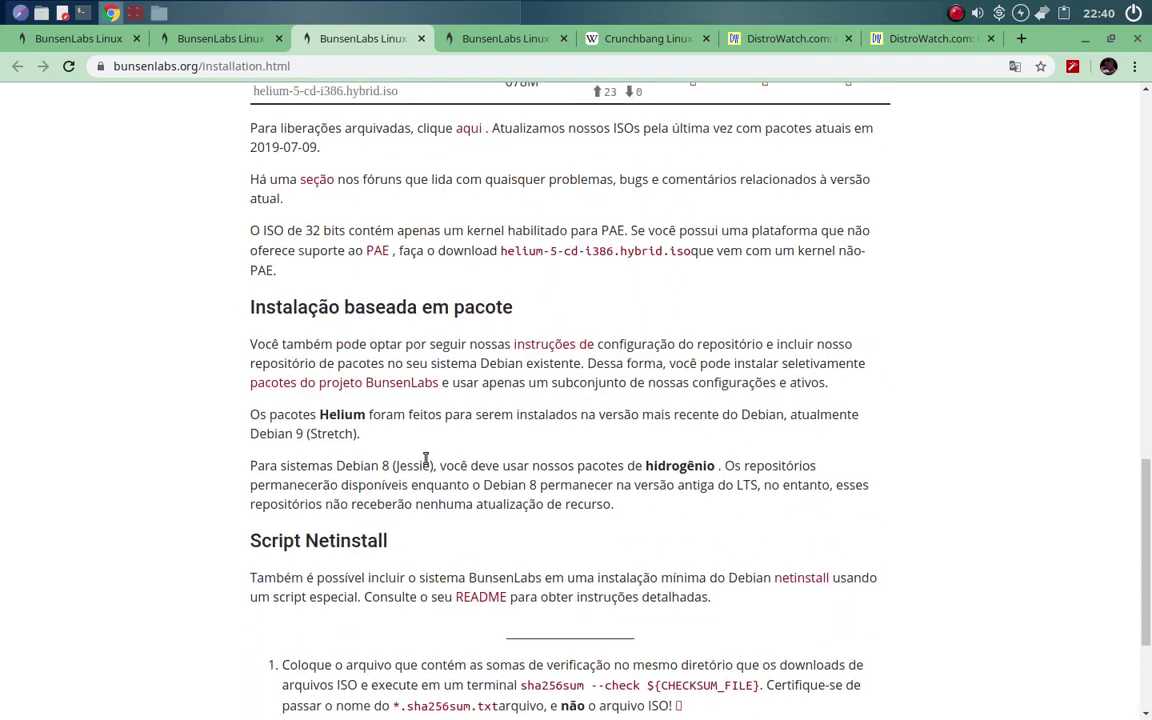
scroll(544, 424, "up", 2)
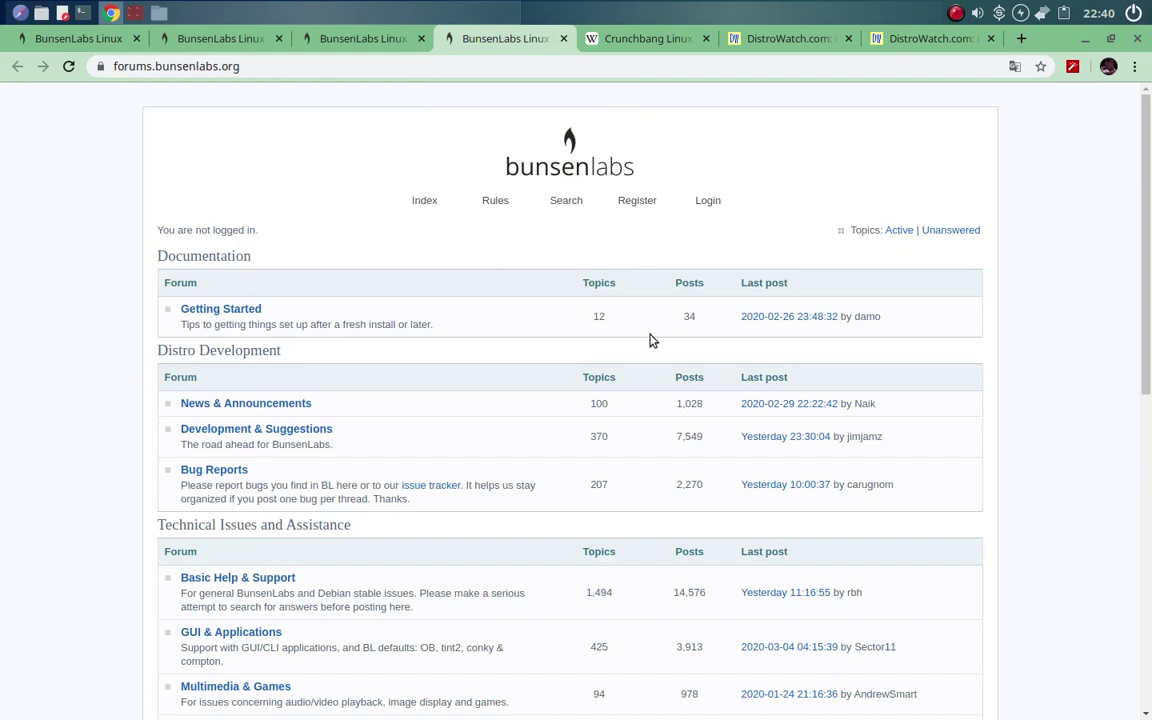
- Look through the BunsenLabs forum index, from Documentation and Distro Development to the Technical Issues and Assistance sections
scroll(5, 501, "down", 2)
scroll(99, 360, "up", 2)
scroll(283, 396, "down", 4)
scroll(676, 458, "down", 4)
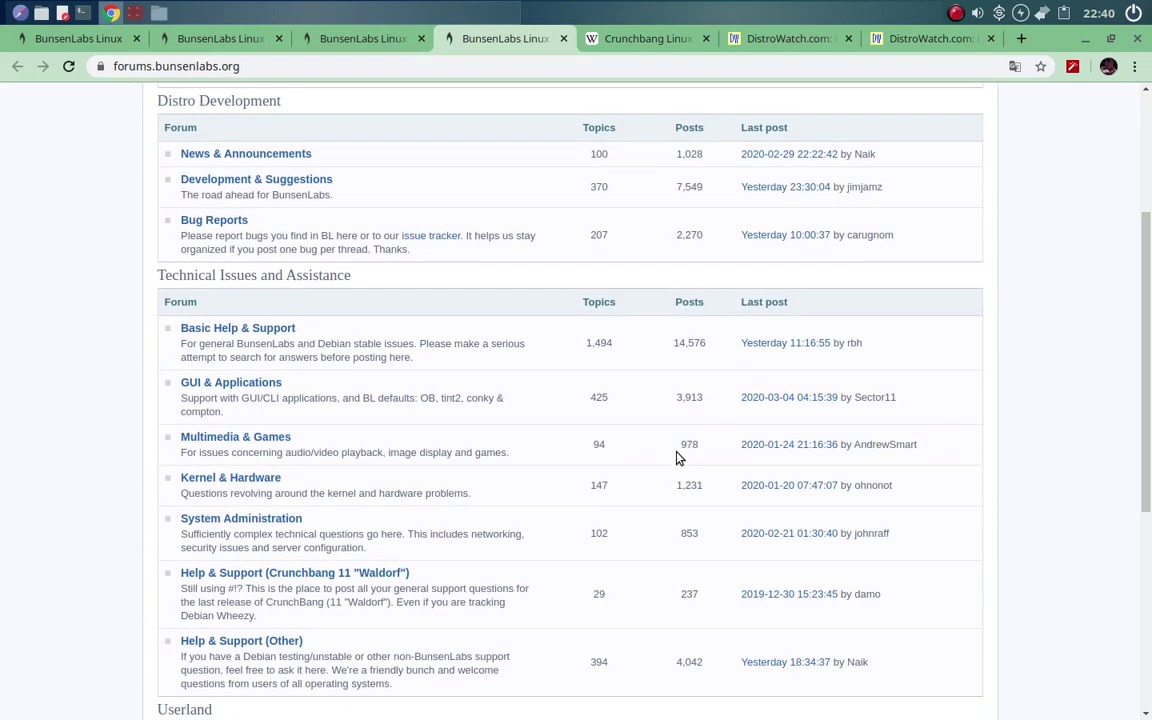
left_click_drag(1148, 467, 1148, 667)
key("Home")
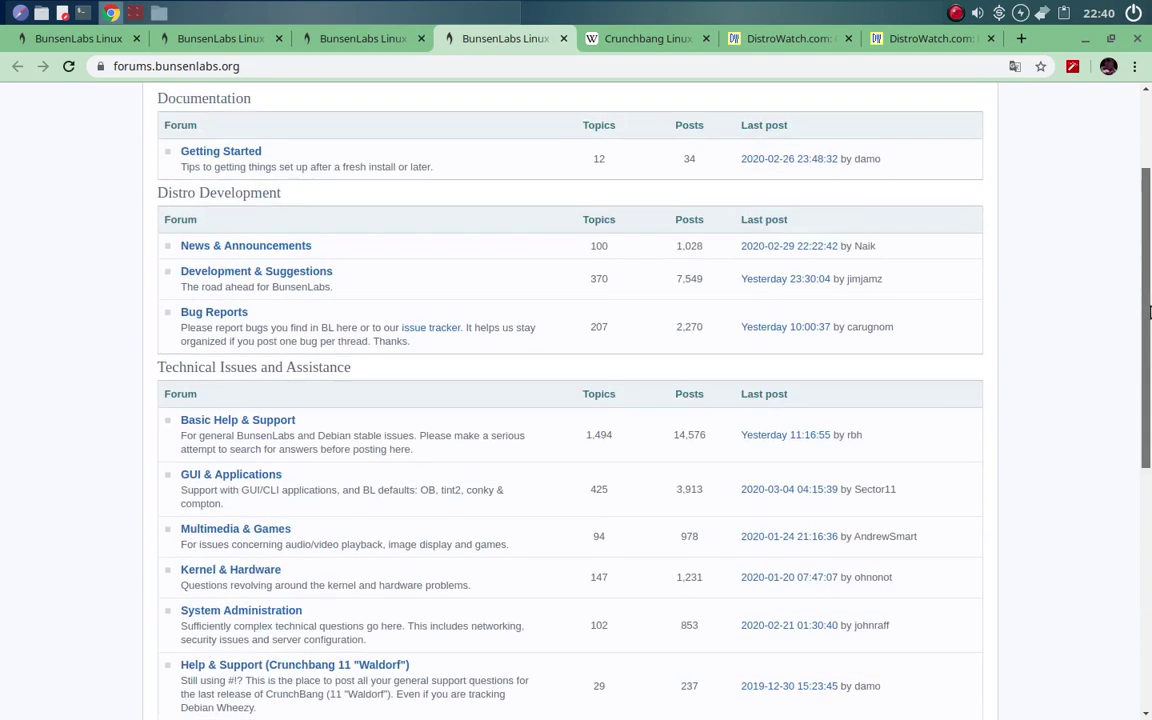
- Show the Crunchbang Linux article on Portuguese Wikipedia and skim its sections
left_click(614, 42)
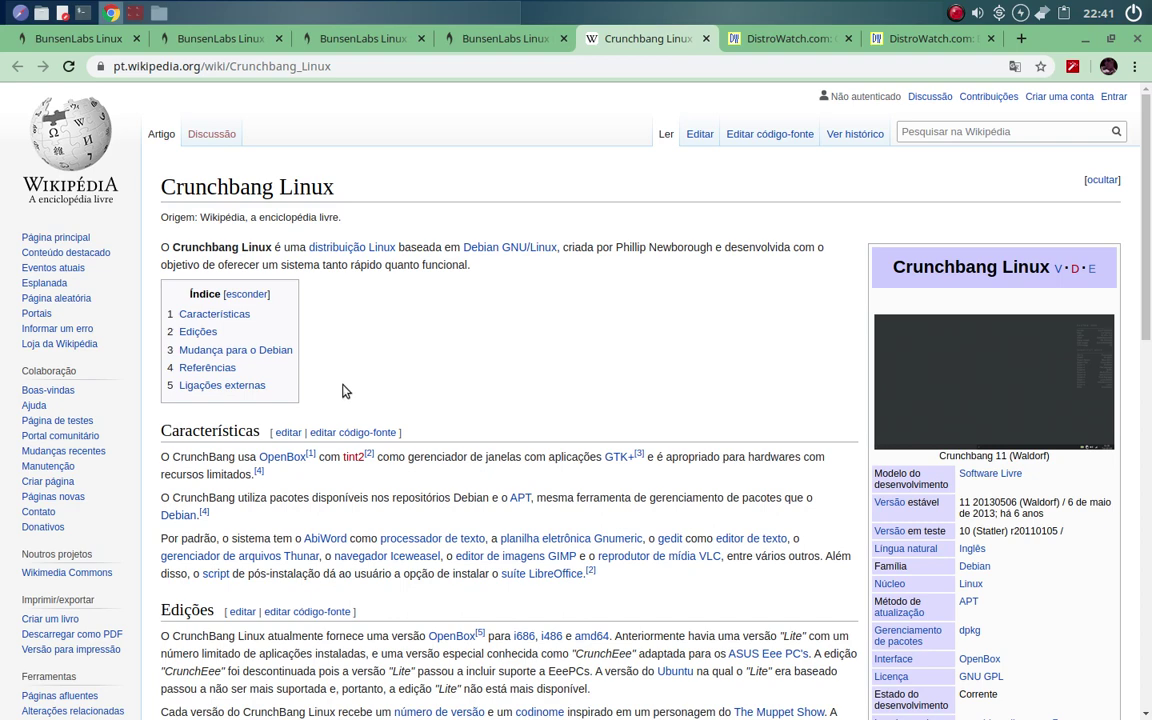
scroll(342, 390, "down", 3)
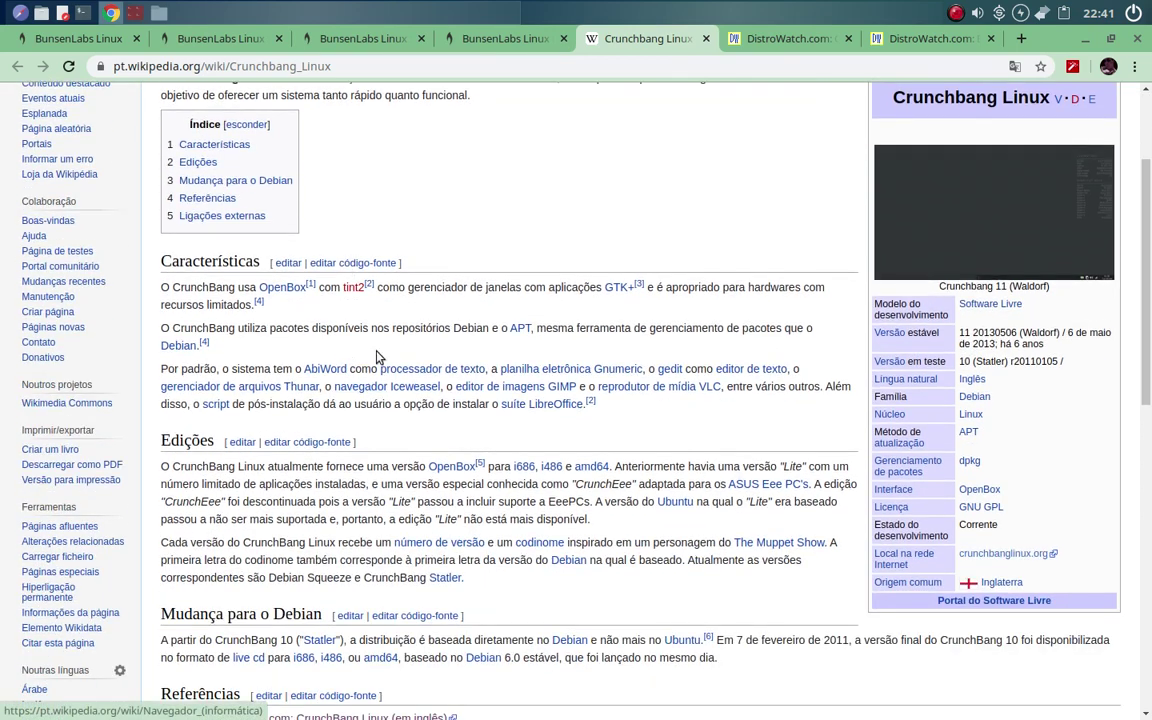
scroll(378, 360, "up", 2)
scroll(410, 478, "down", 3)
scroll(375, 558, "up", 3)
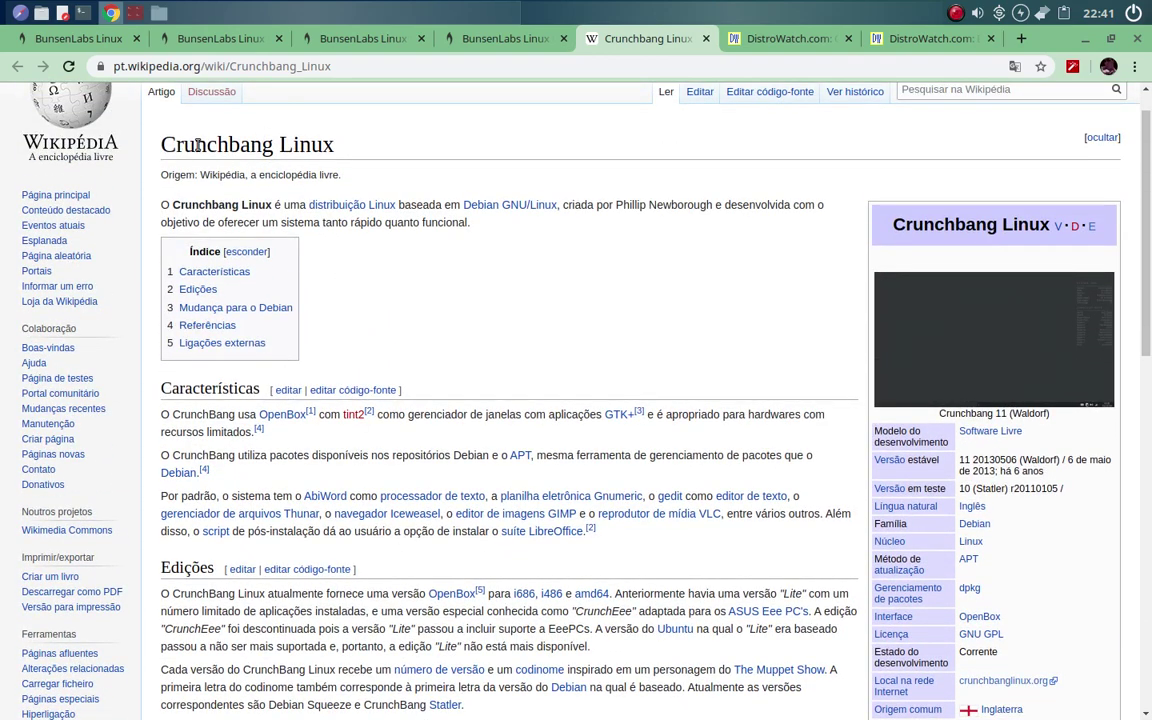
- Highlight the article title Crunchbang Linux several times to point it out, and clear the selection
left_click_drag(195, 145, 333, 150)
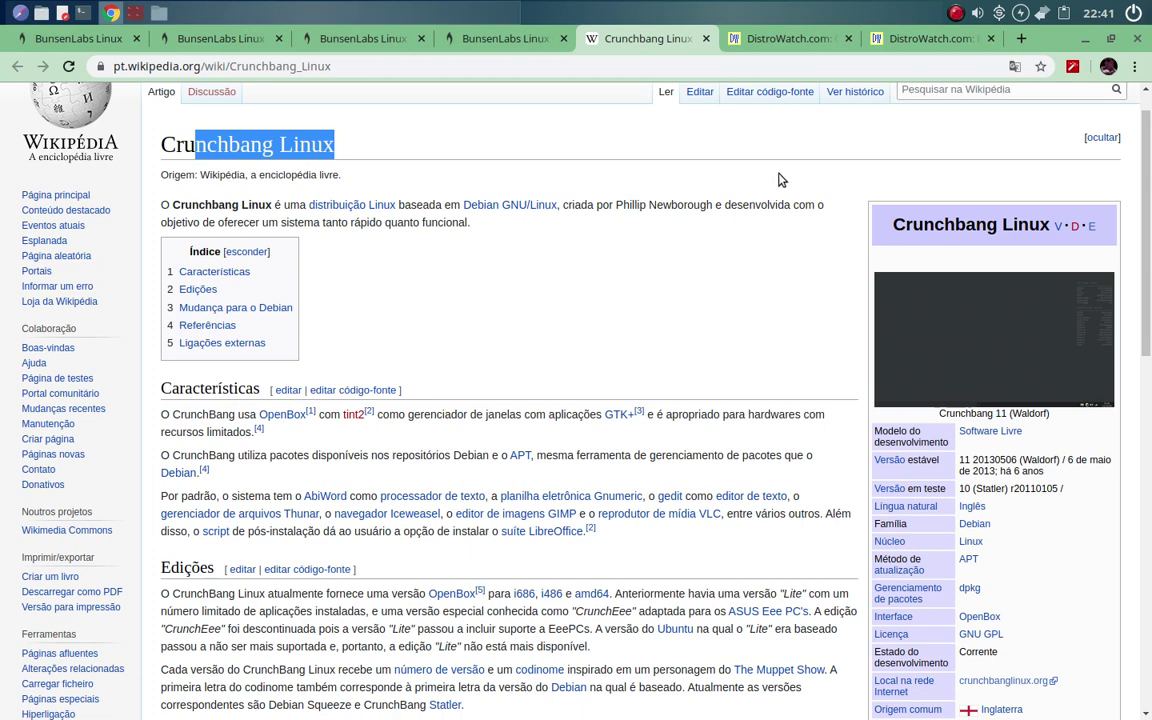
left_click(178, 144)
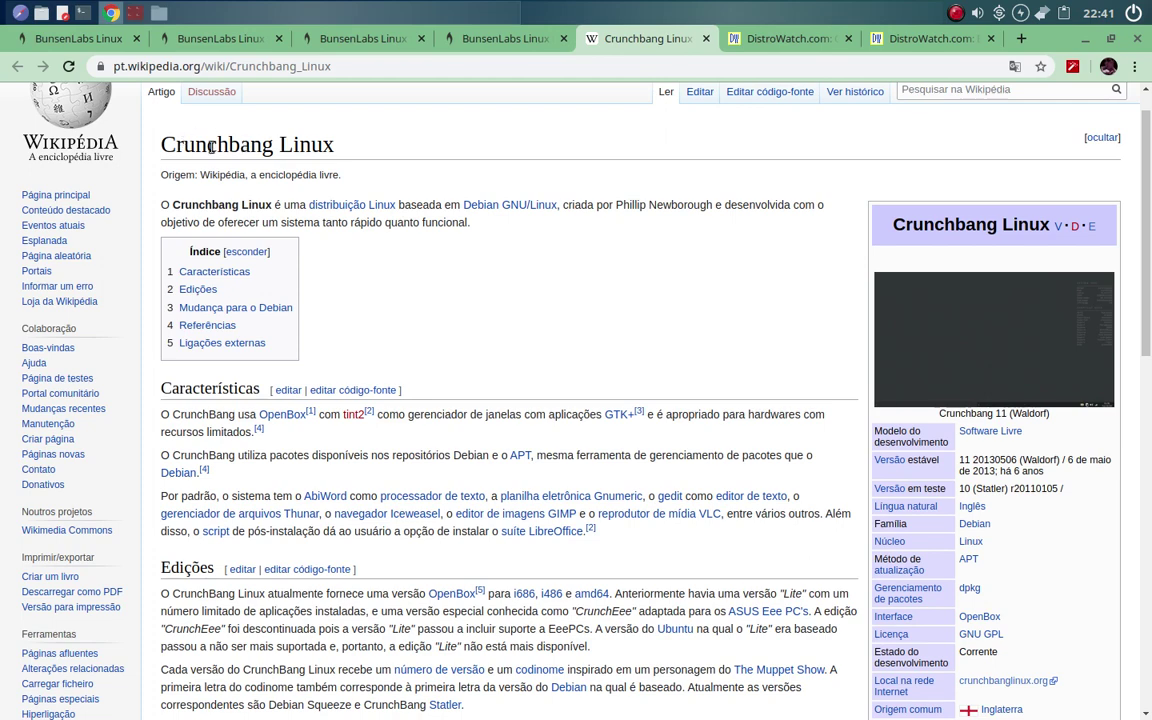
left_click_drag(190, 146, 315, 140)
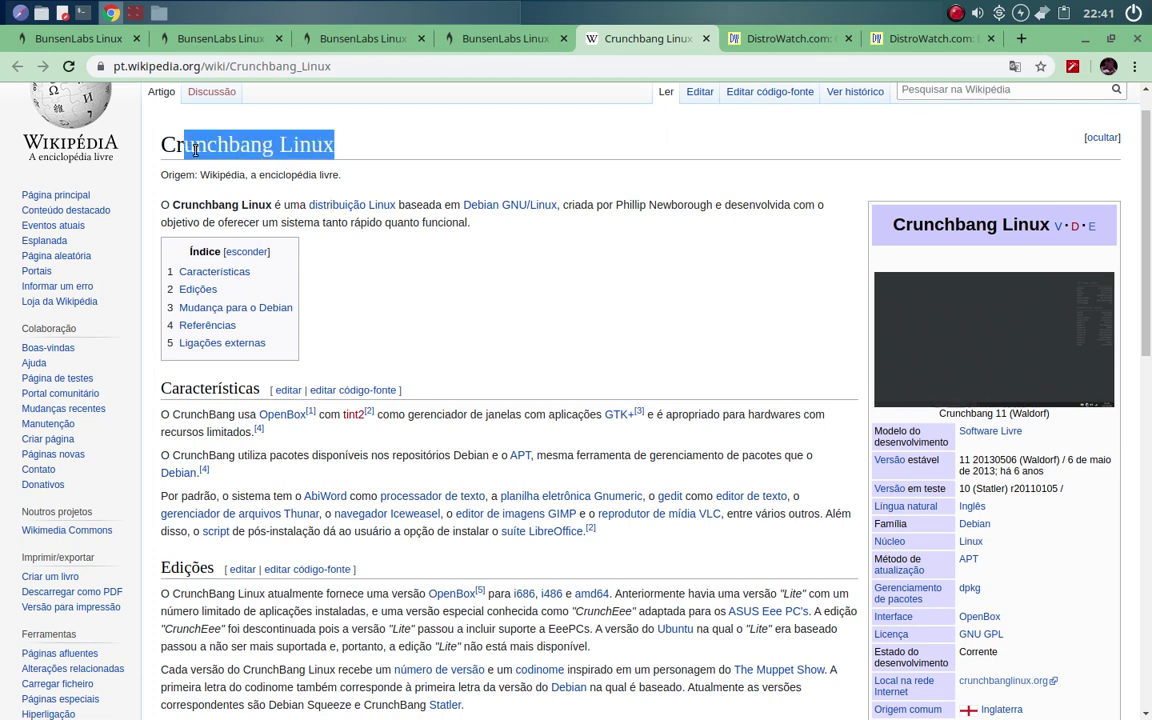
left_click(302, 128)
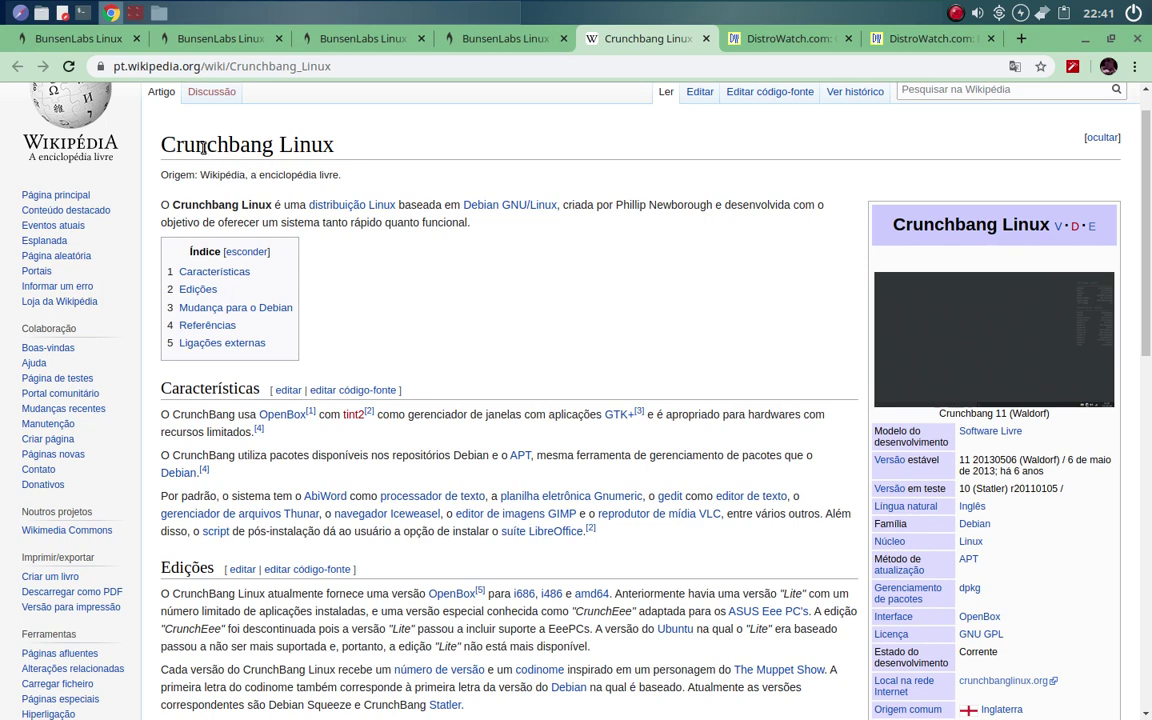
left_click_drag(203, 148, 314, 136)
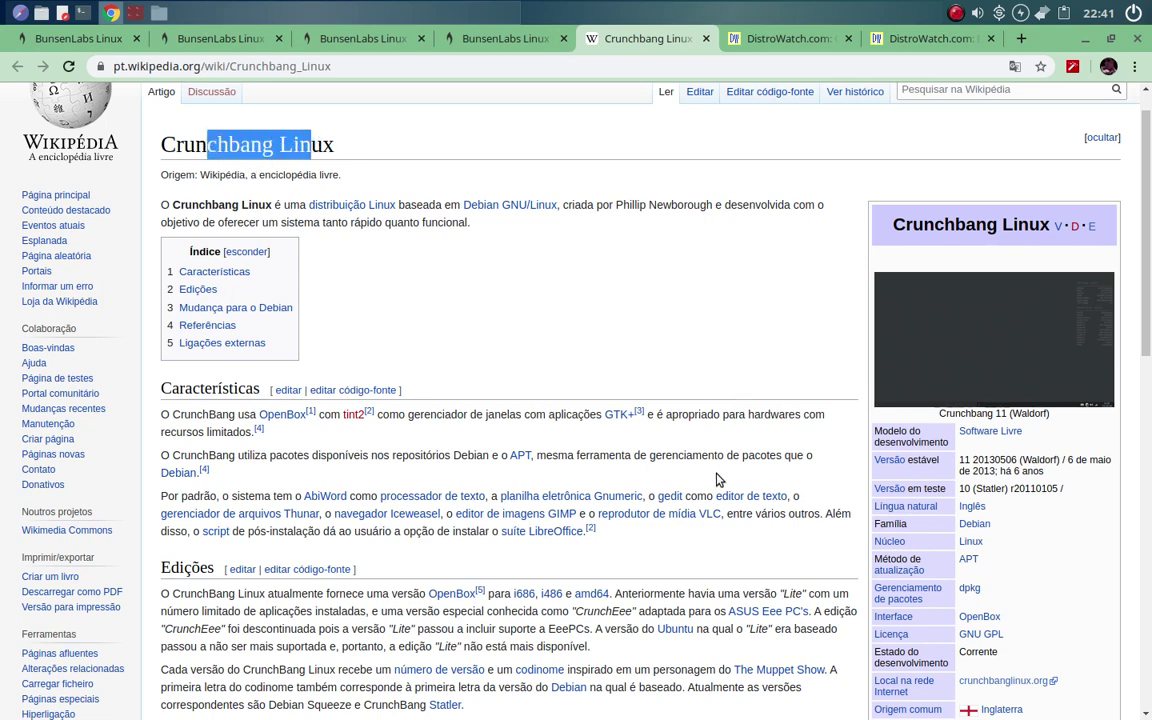
left_click(378, 153)
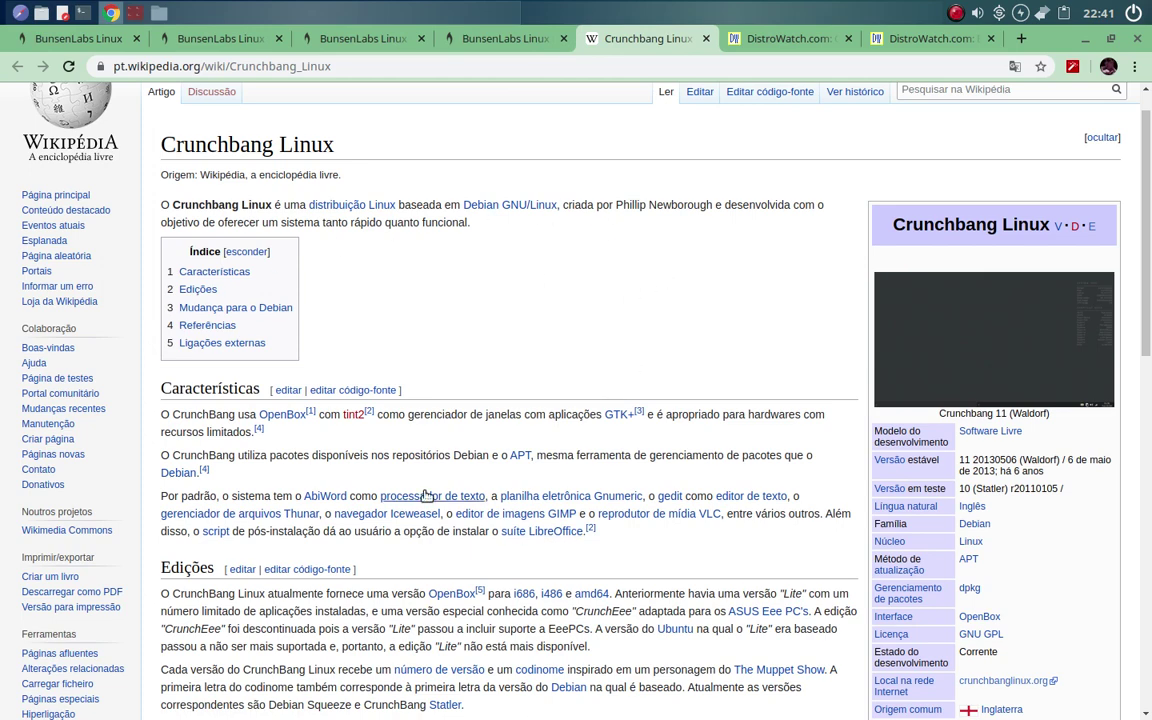
- Read the Crunchbang article's features, editions and move-to-Debian sections together with its version infobox
mouse_move(426, 496)
scroll(480, 437, "down", 2)
mouse_move(480, 437)
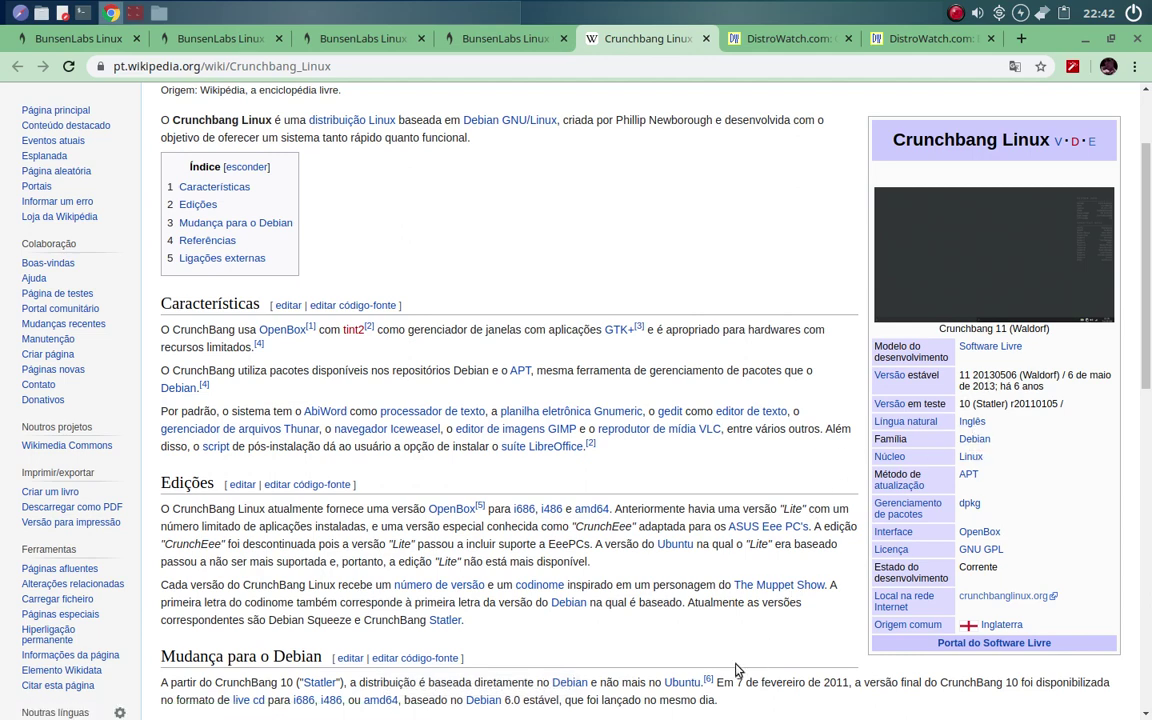
scroll(812, 447, "down", 1)
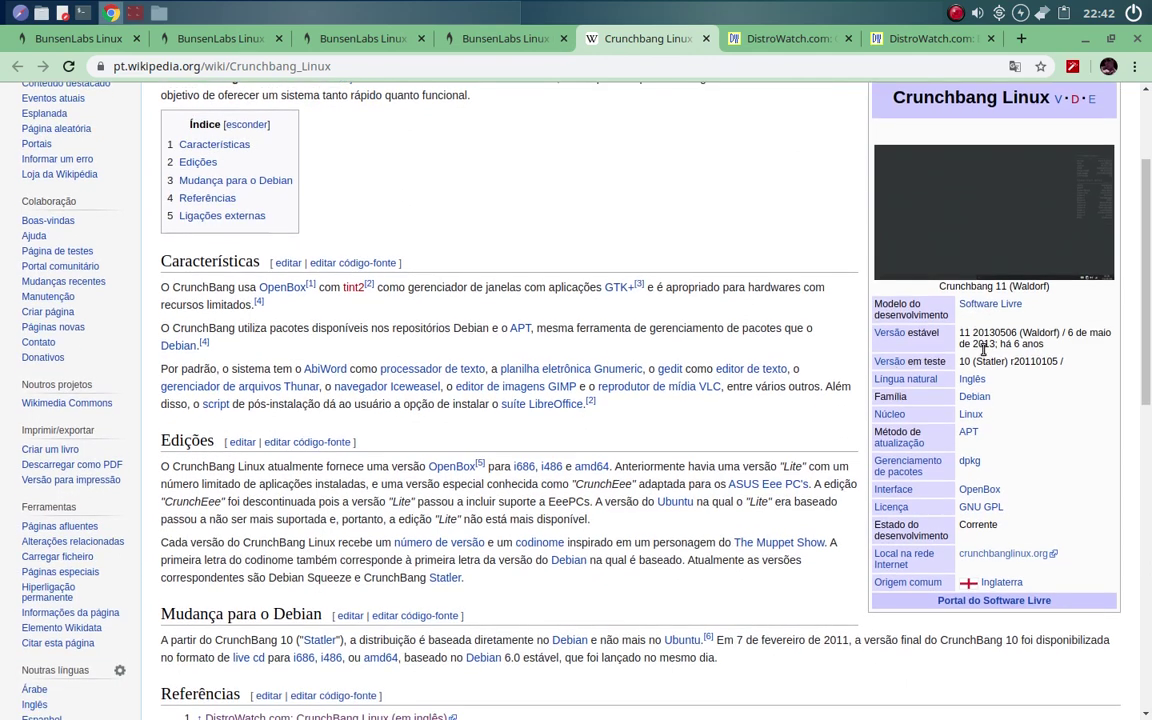
scroll(347, 616, "up", 1)
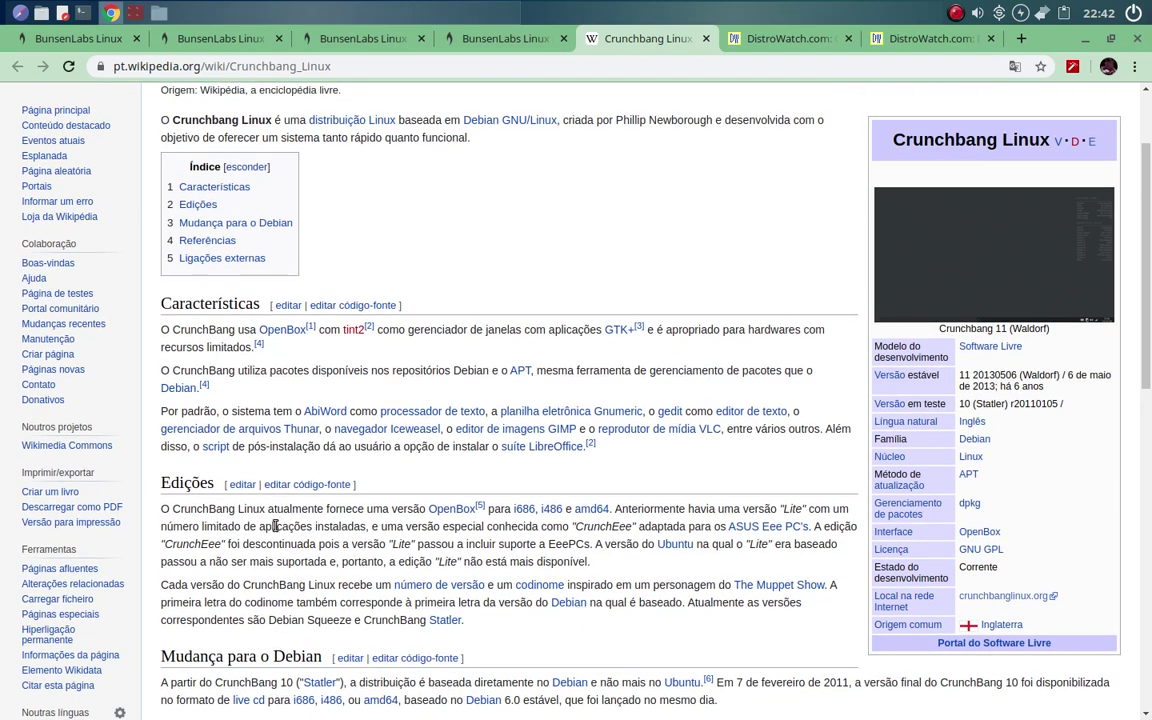
scroll(275, 525, "down", 6)
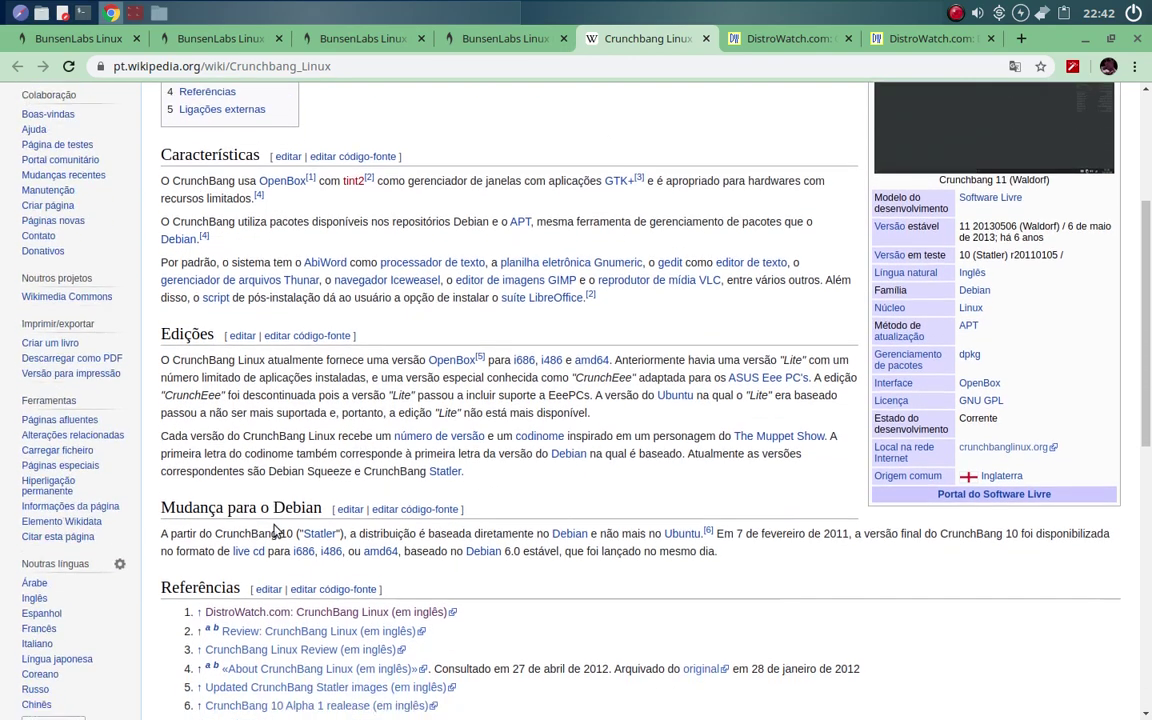
scroll(362, 677, "up", 4)
scroll(362, 677, "up", 5)
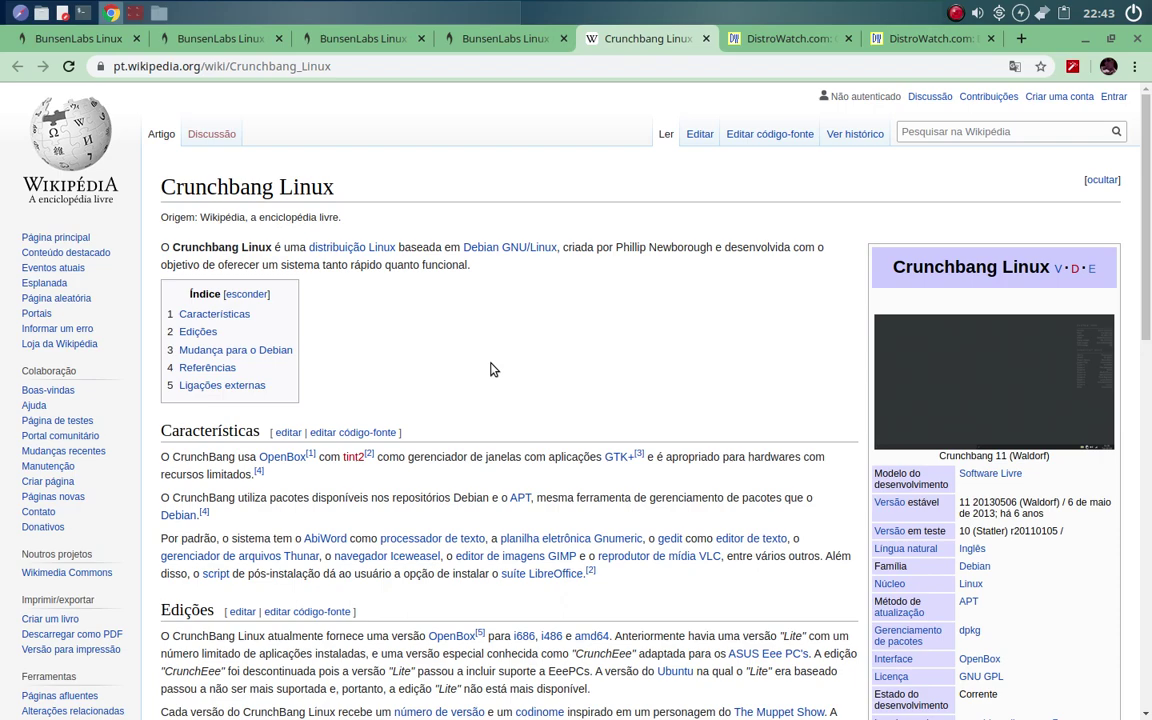
scroll(490, 370, "down", 4)
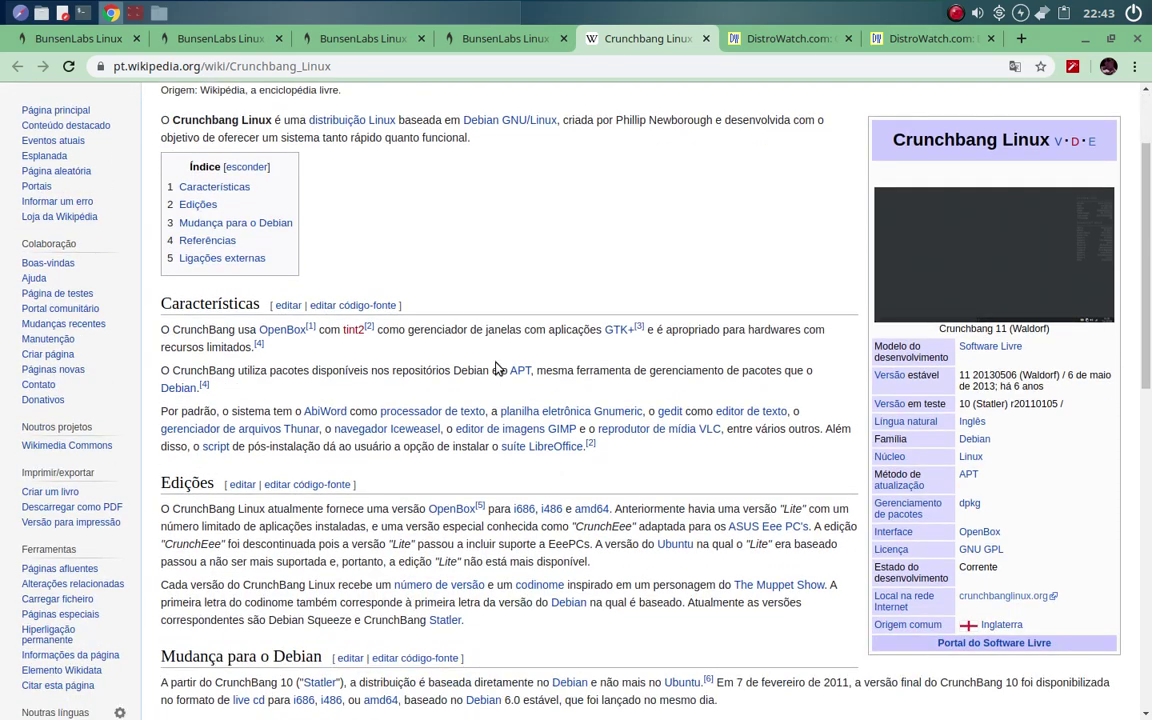
scroll(437, 334, "up", 4)
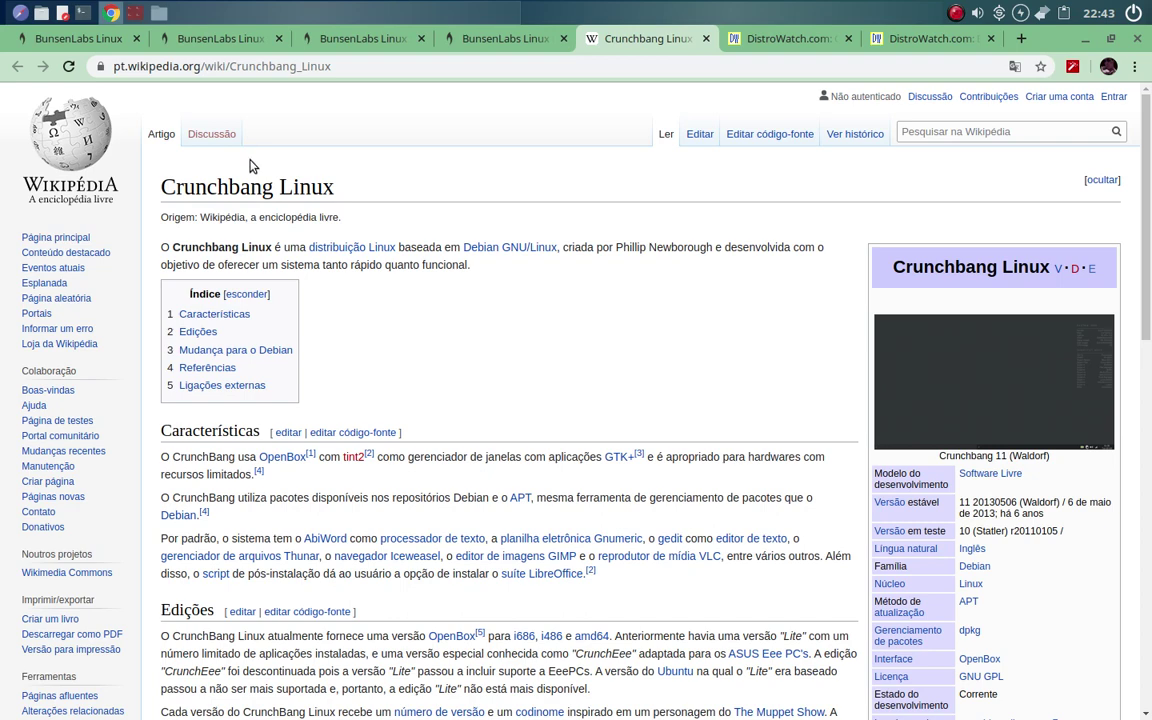
- Show the Helium introduction on the BunsenLabs home page, and return to the Crunchbang article to review its features and editions
left_click(78, 40)
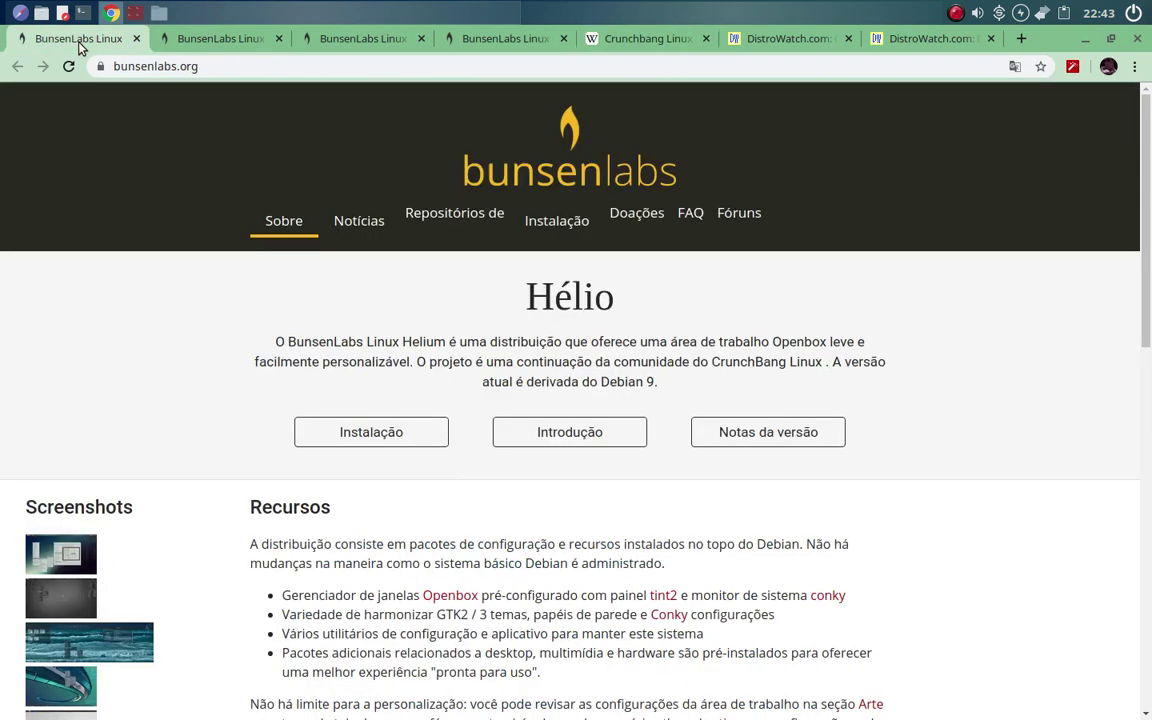
left_click(656, 42)
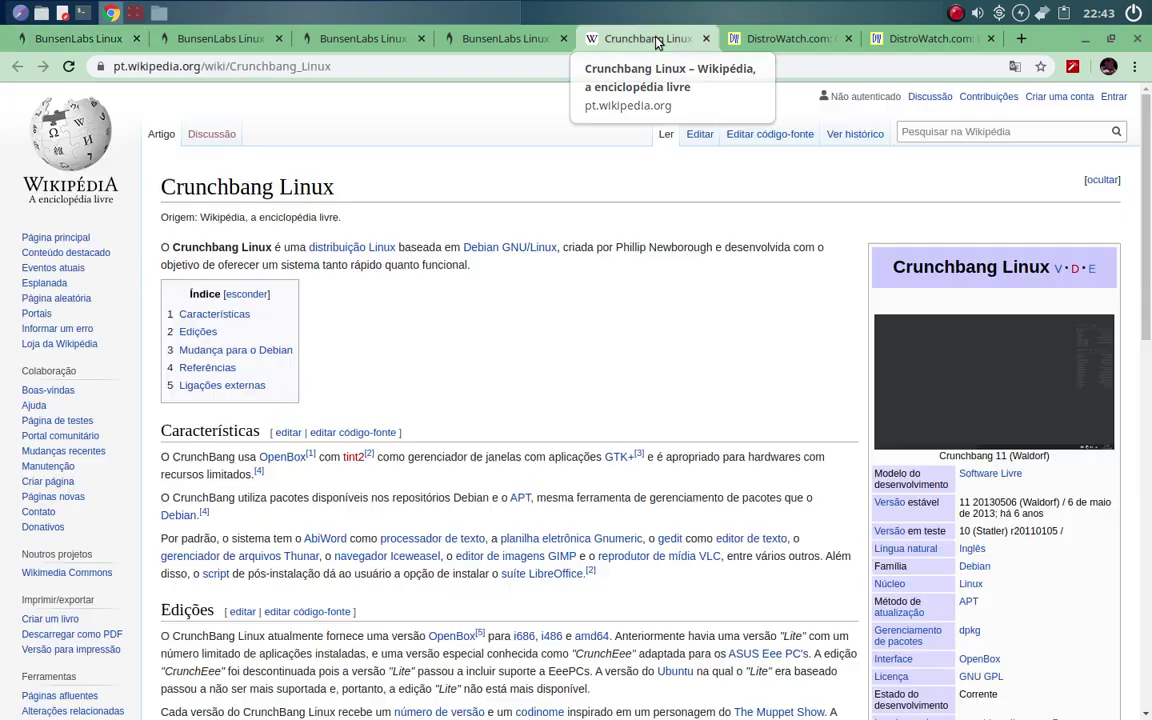
scroll(330, 447, "down", 4)
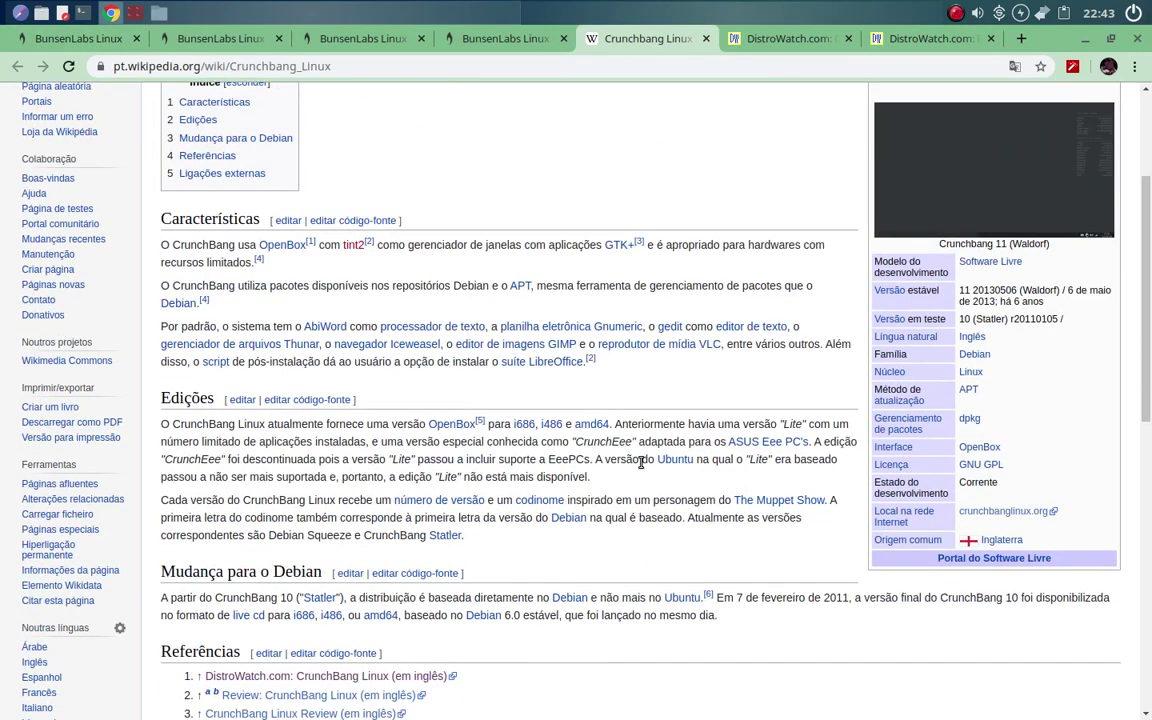
scroll(641, 462, "up", 2)
scroll(560, 490, "down", 3)
scroll(497, 520, "up", 2)
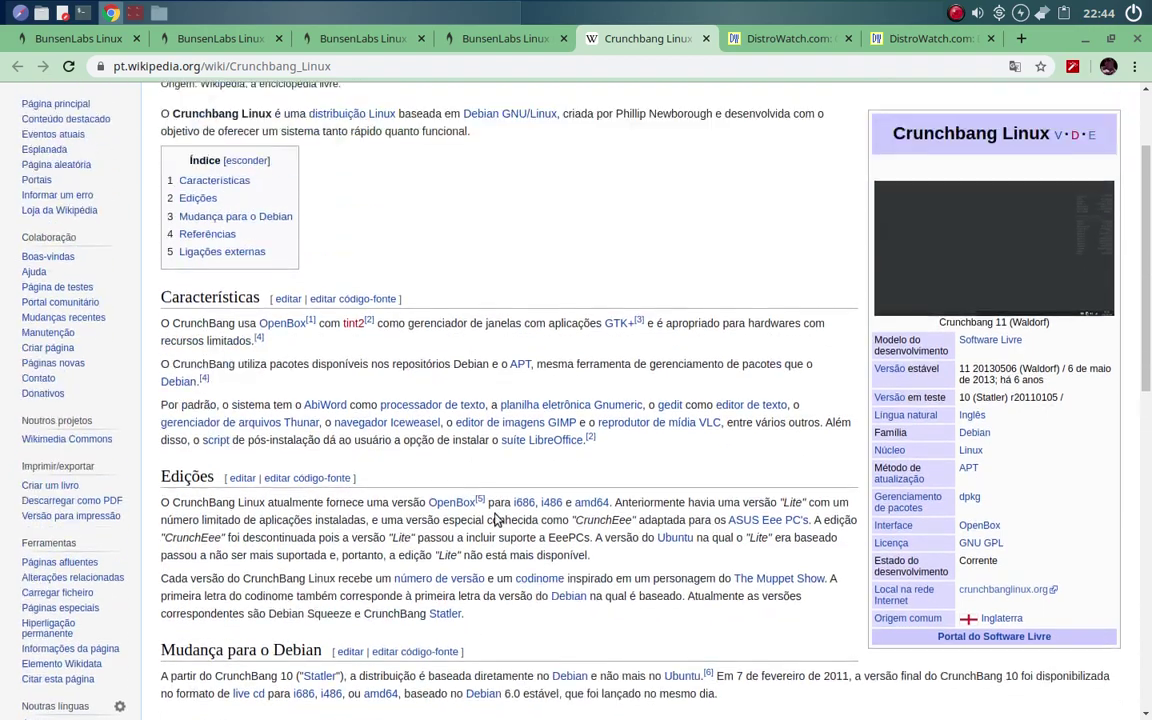
scroll(497, 520, "up", 3)
scroll(601, 421, "down", 3)
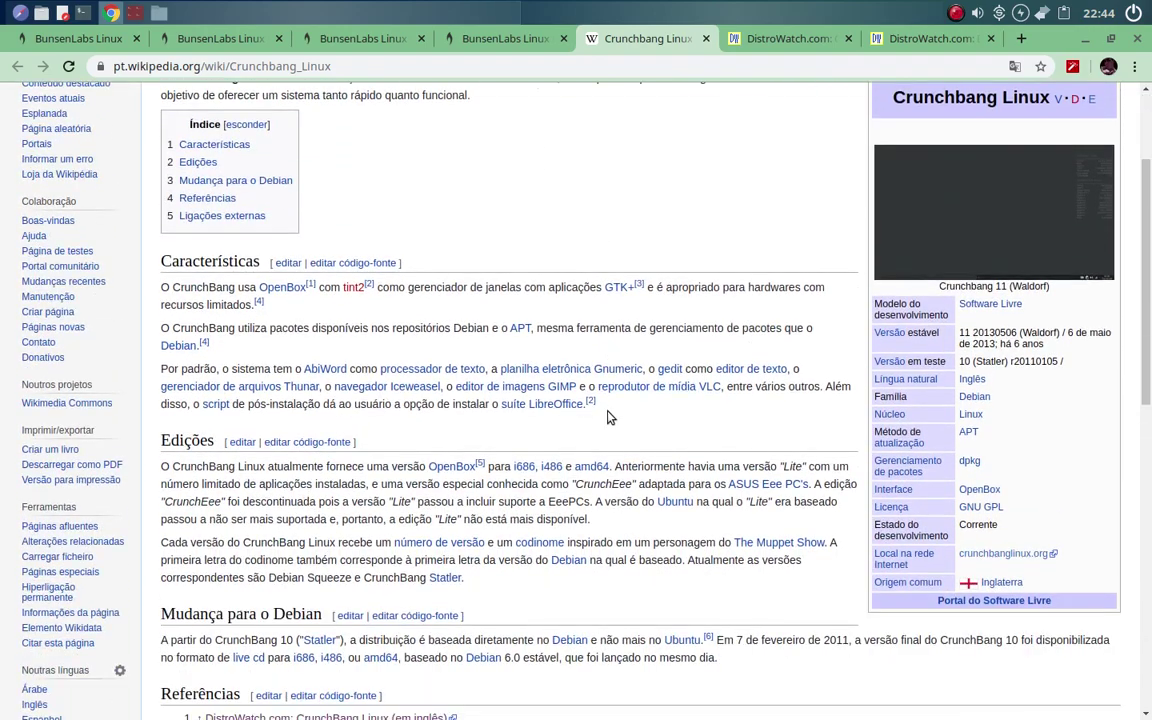
- Glance at the CrunchBang page on DistroWatch, and return to the Wikipedia article to examine its infobox down to the origin entry
scroll(835, 612, "up", 3)
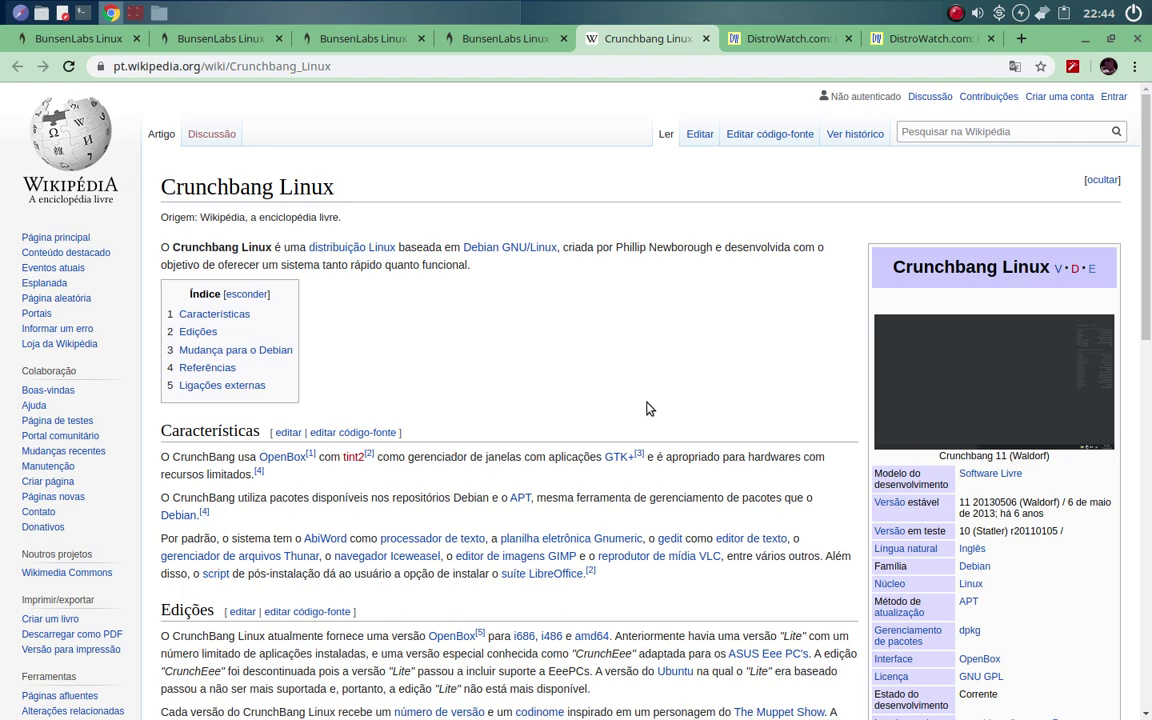
left_click(762, 38)
scroll(221, 490, "up", 4)
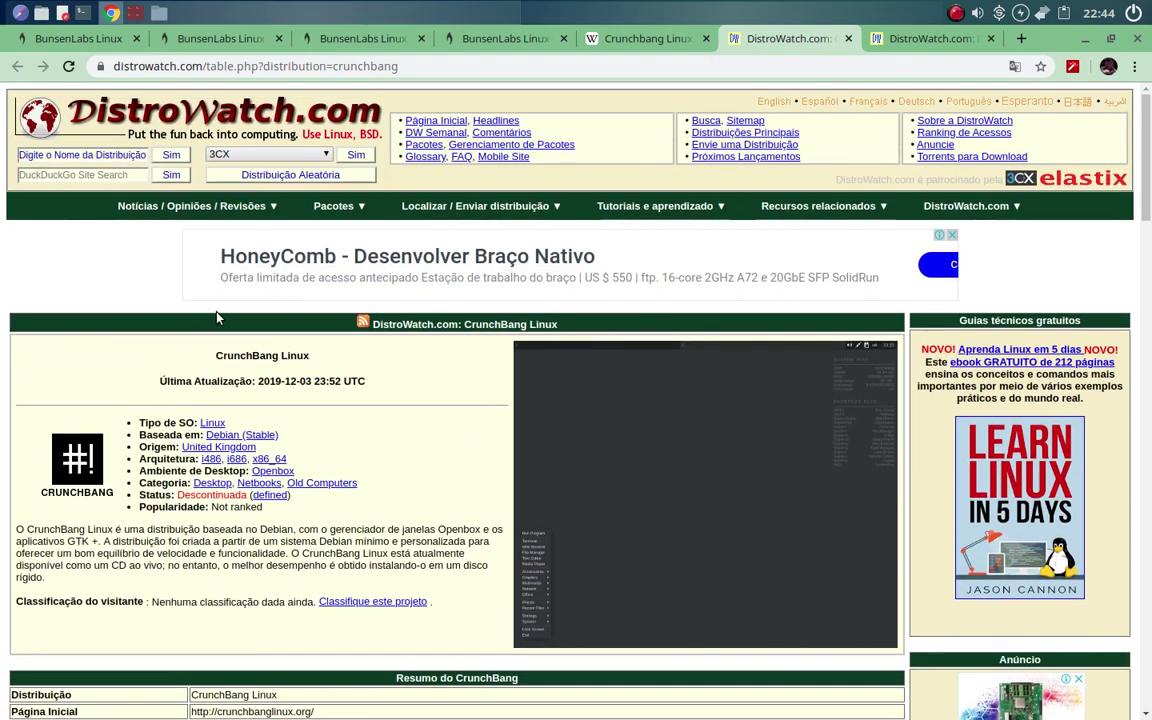
left_click(622, 40)
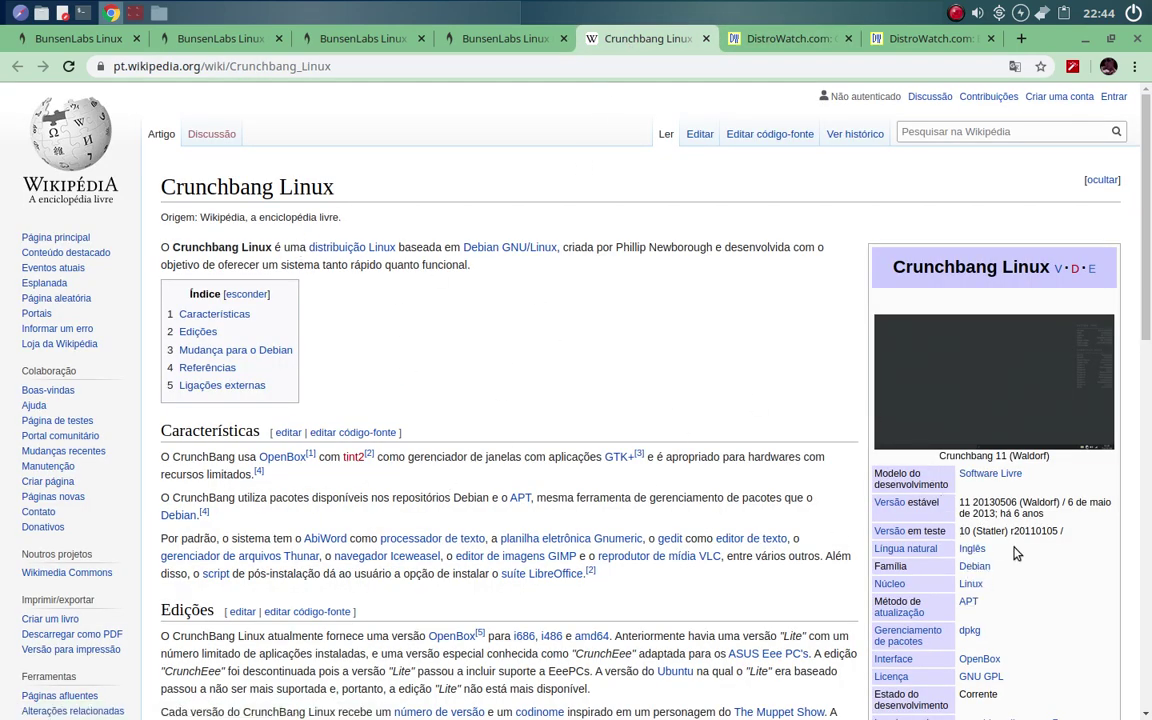
scroll(860, 500, "down", 3)
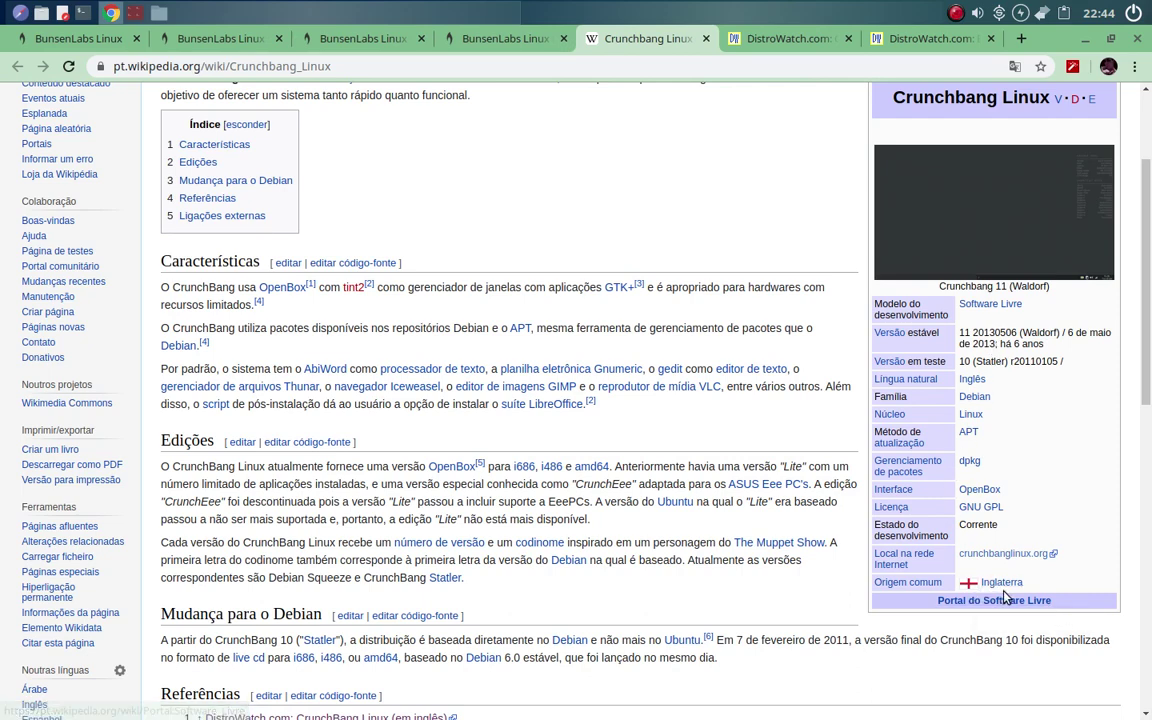
mouse_move(1005, 584)
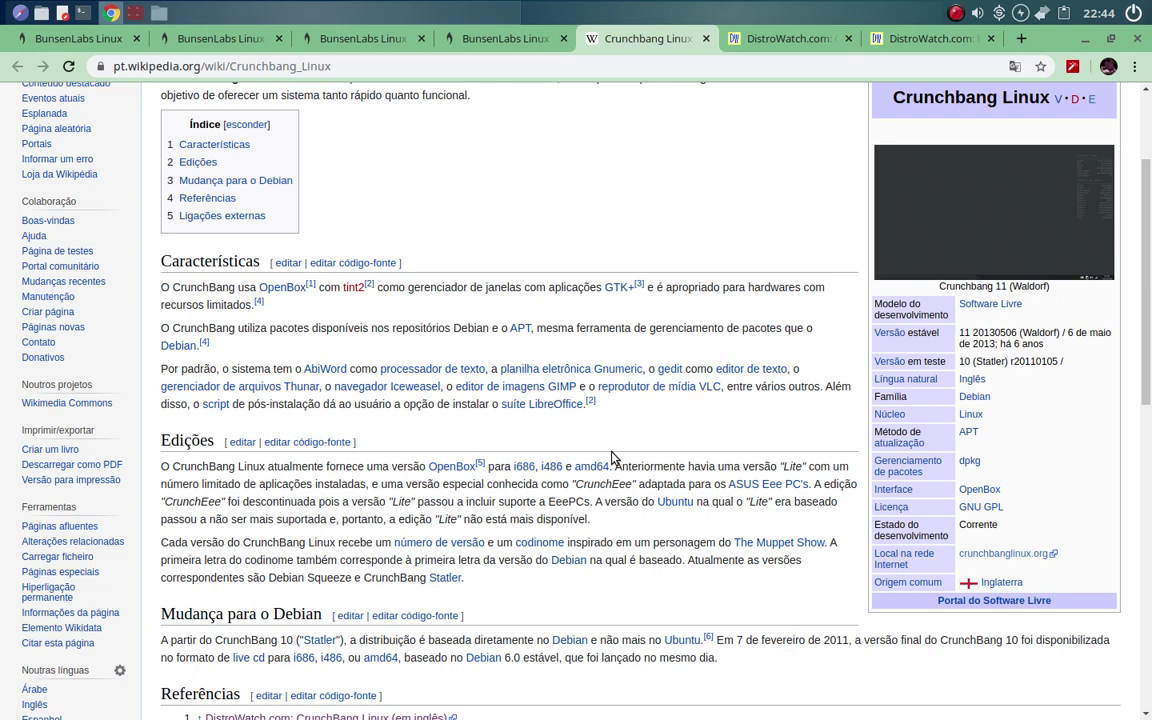
scroll(590, 525, "up", 3)
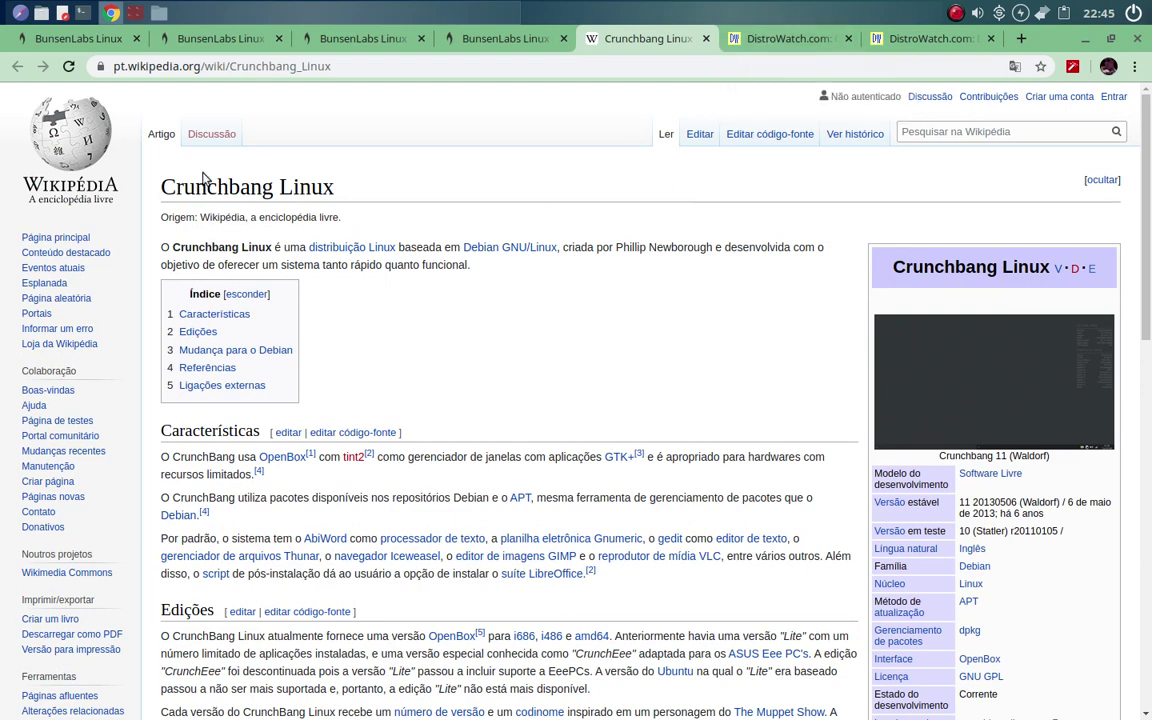
- Highlight part of the Crunchbang Linux title, clear the selection, and skim the article down to its references and Linux distributions table
left_click_drag(194, 186, 298, 182)
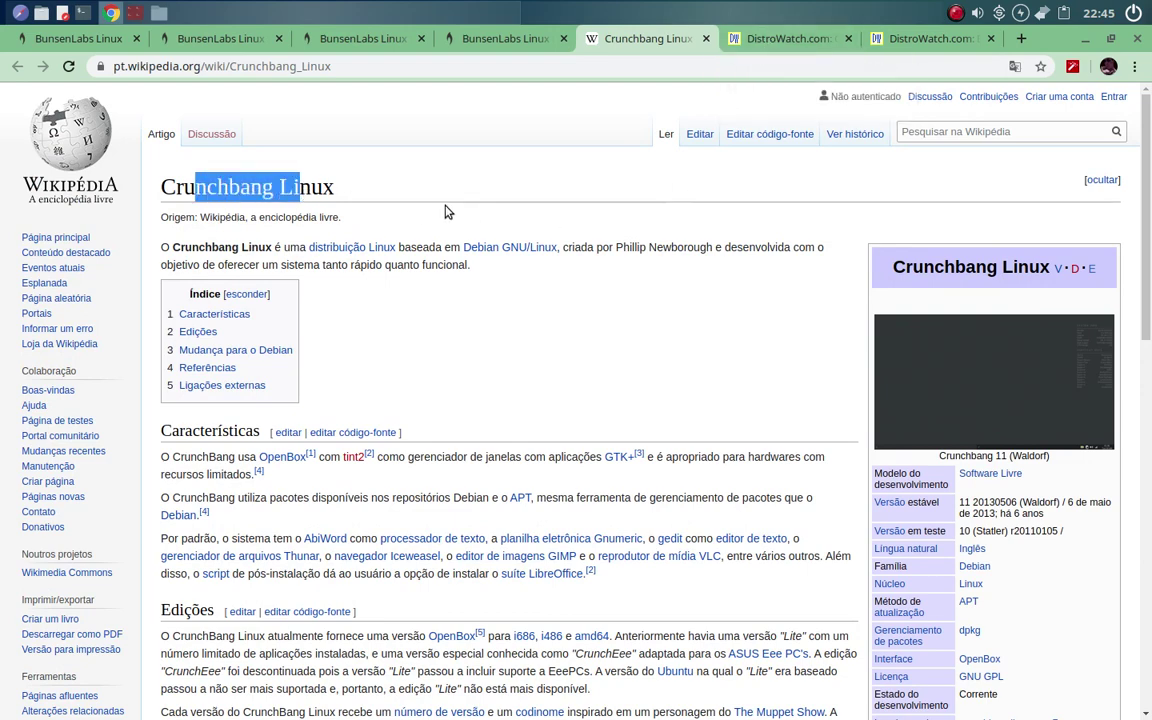
left_click(450, 210)
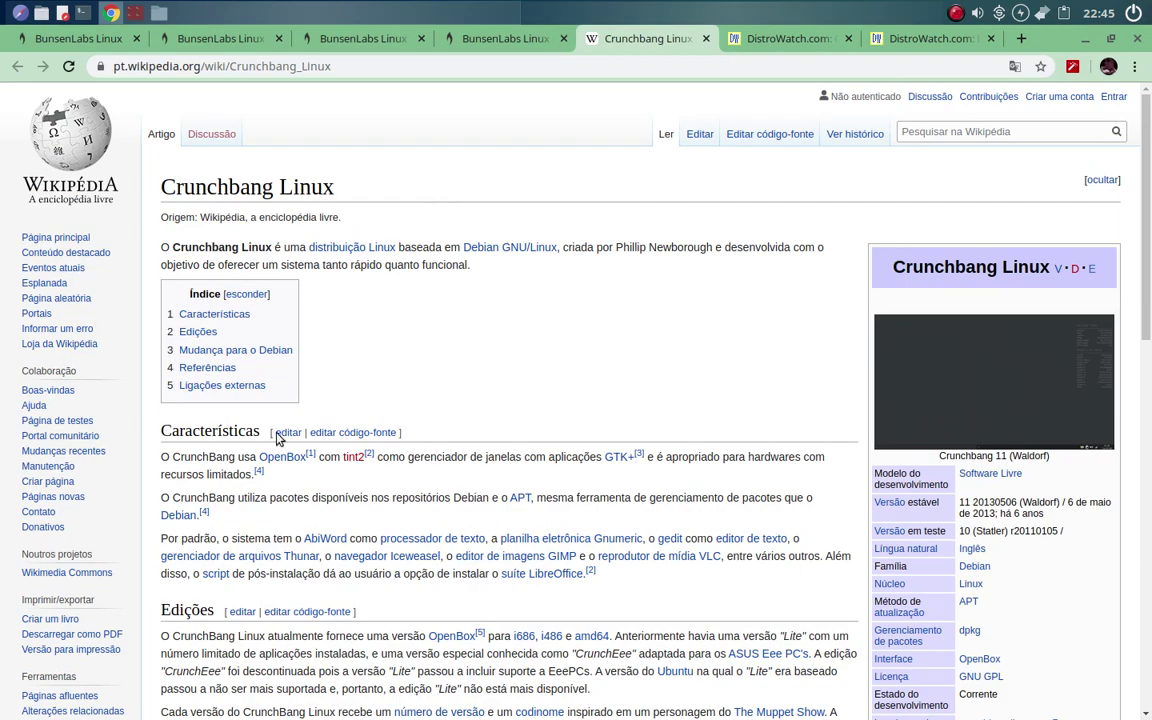
scroll(280, 440, "down", 8)
scroll(283, 475, "down", 1)
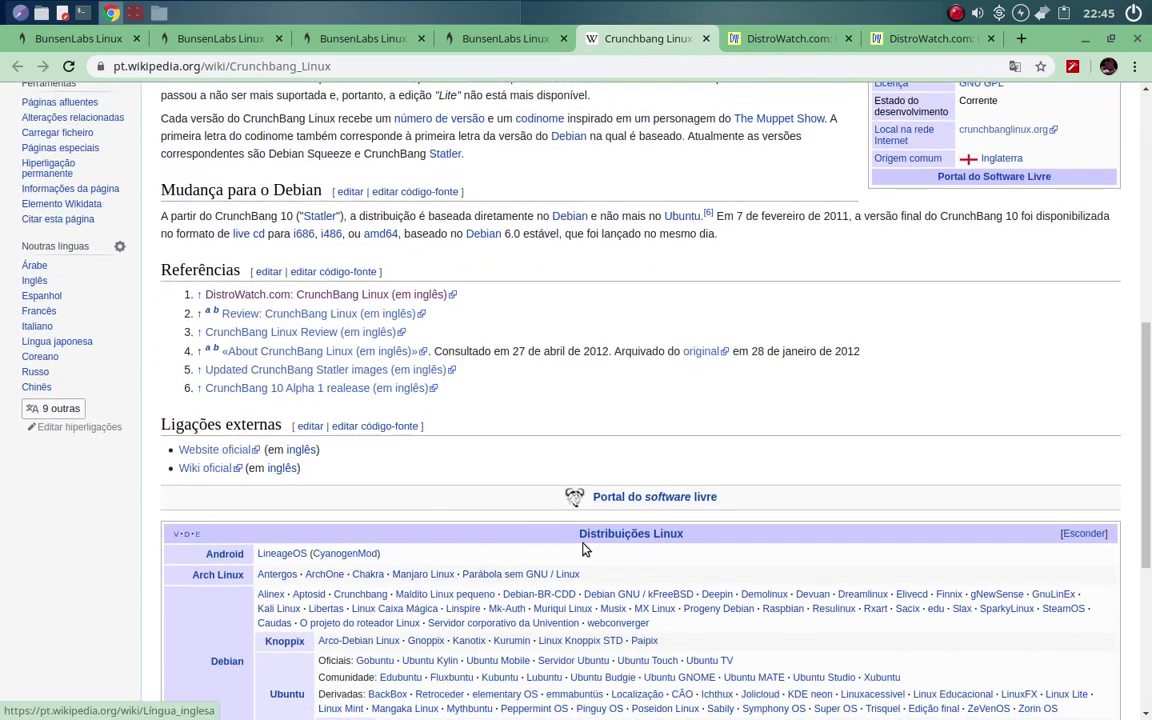
scroll(624, 676, "down", 3)
left_click_drag(1149, 467, 1149, 118)
- Show the CrunchBang Linux page on DistroWatch and read its base, origin, architecture, desktop and status details
left_click(780, 40)
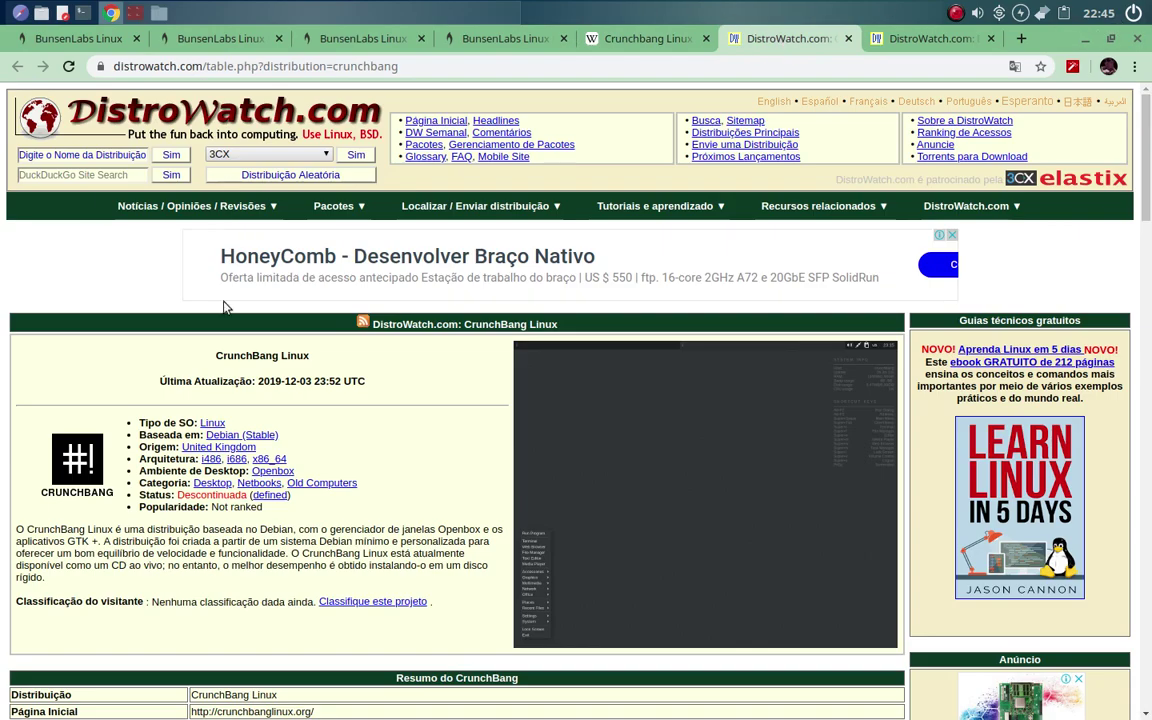
scroll(100, 415, "down", 2)
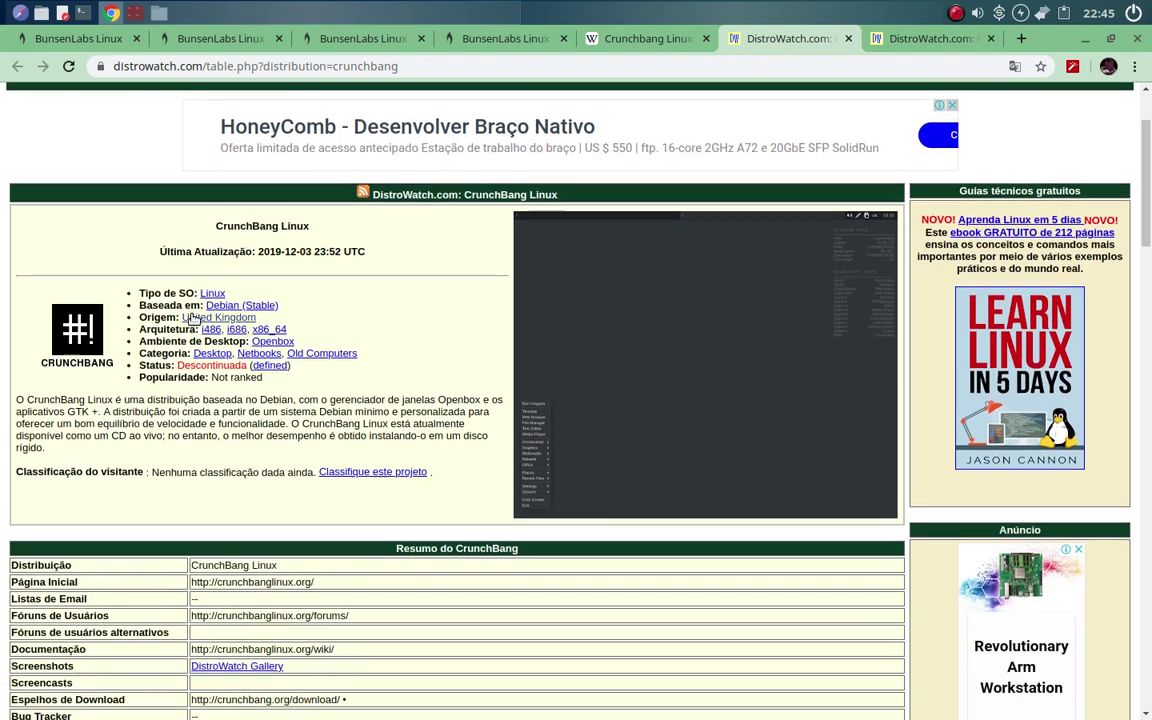
scroll(170, 285, "down", 2)
left_click_drag(212, 283, 240, 295)
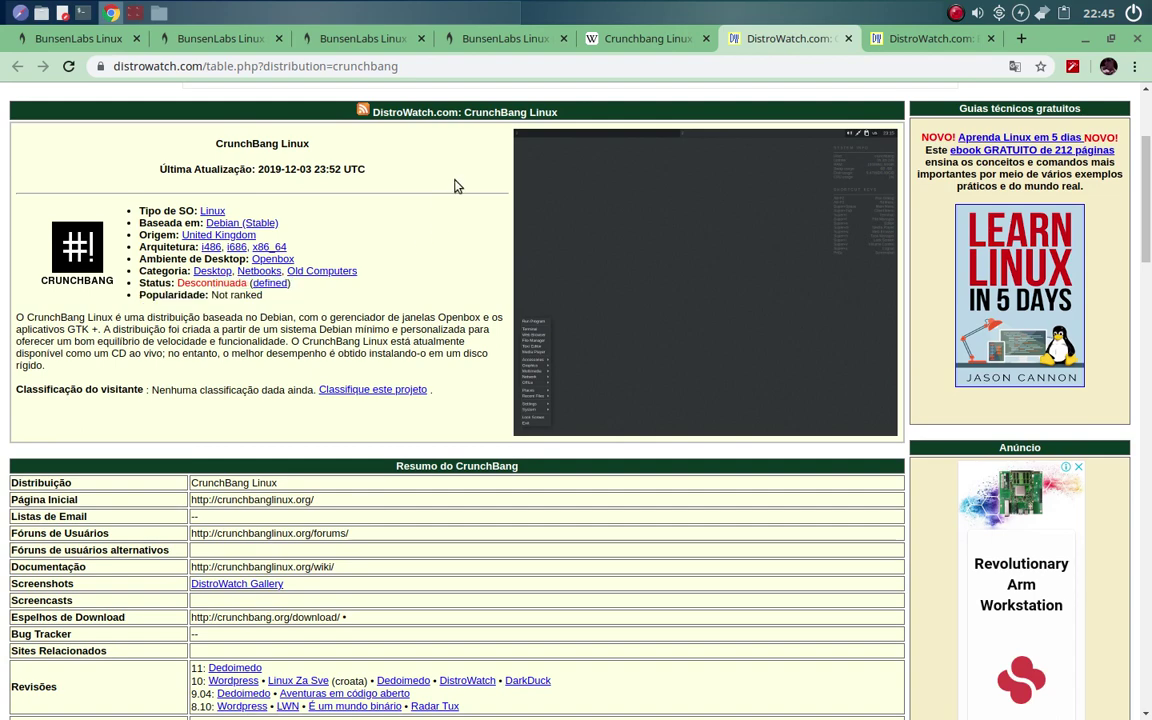
- Show the BunsenLabs Linux page on DistroWatch and review its description, popularity and summary table
left_click(926, 39)
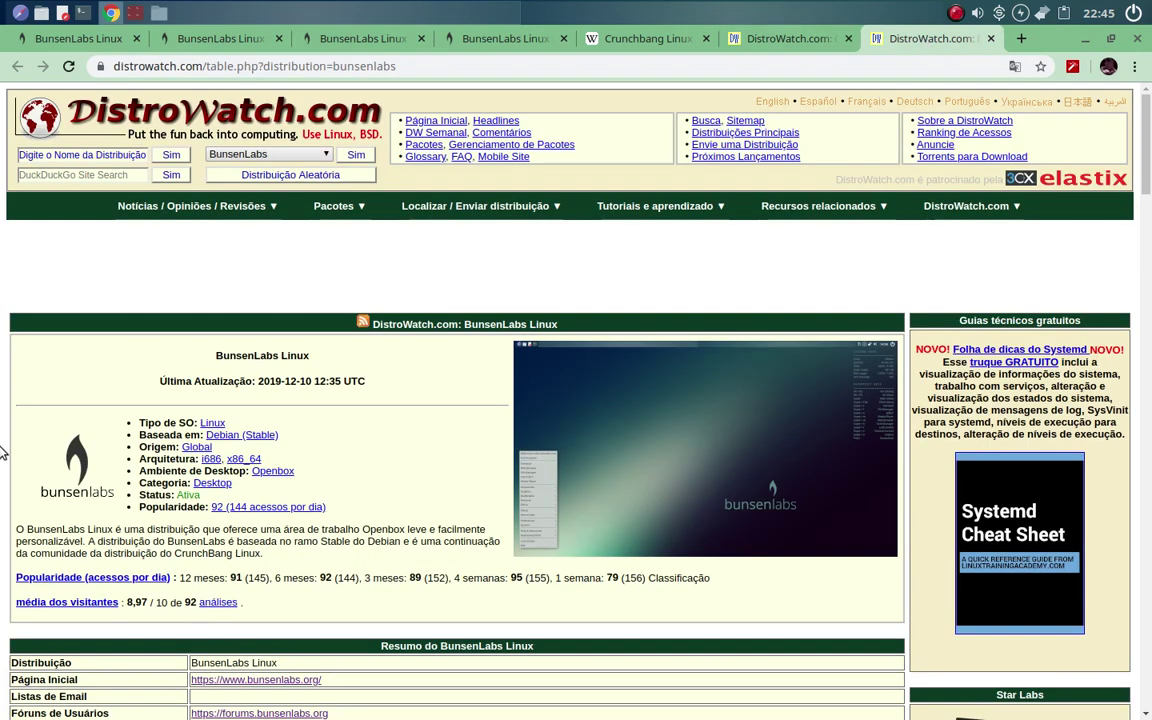
scroll(297, 330, "down", 3)
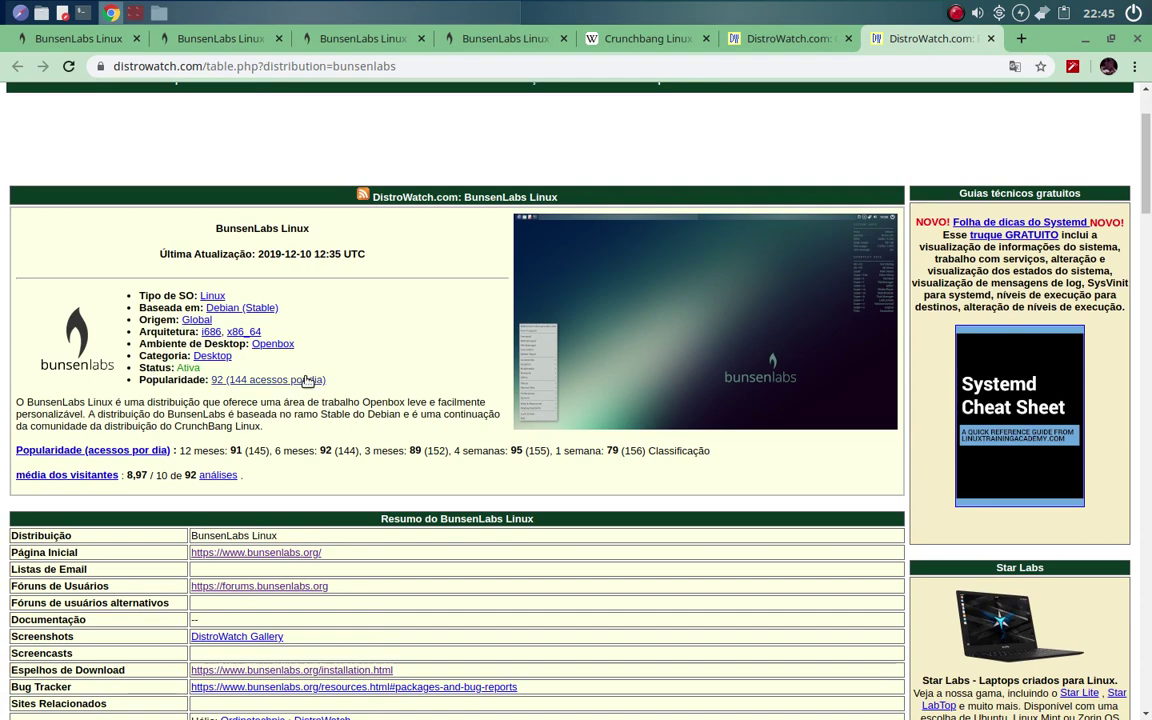
scroll(312, 393, "down", 3)
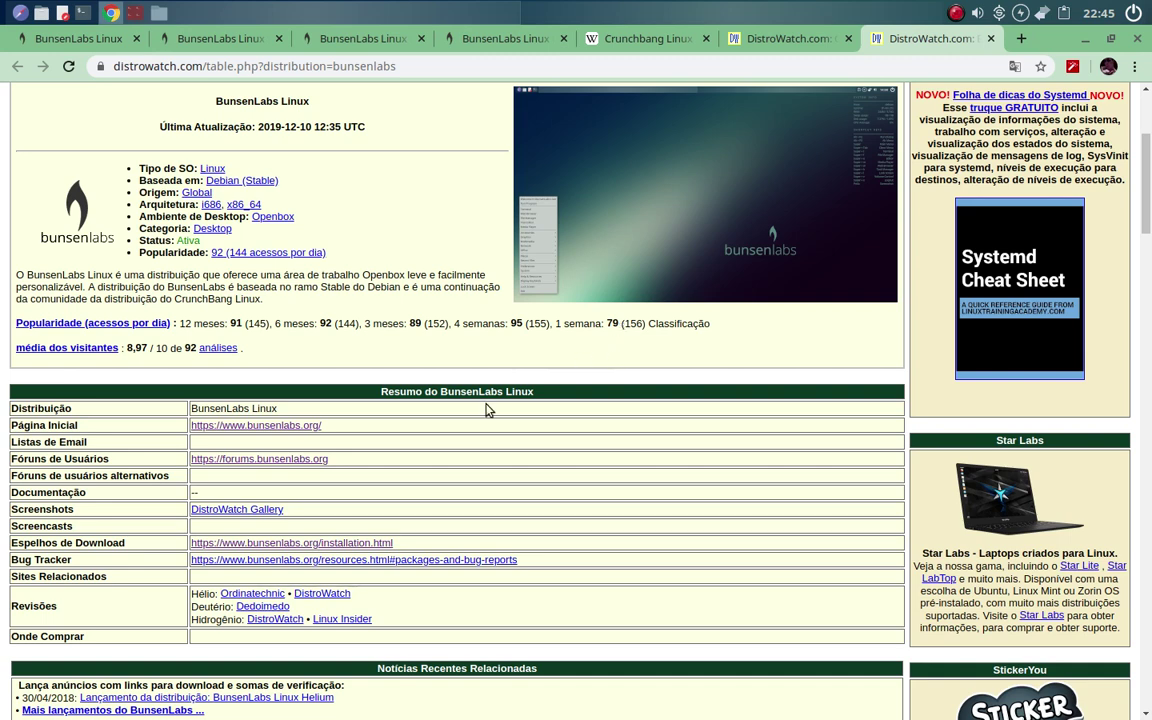
scroll(195, 522, "up", 1)
scroll(195, 522, "up", 2)
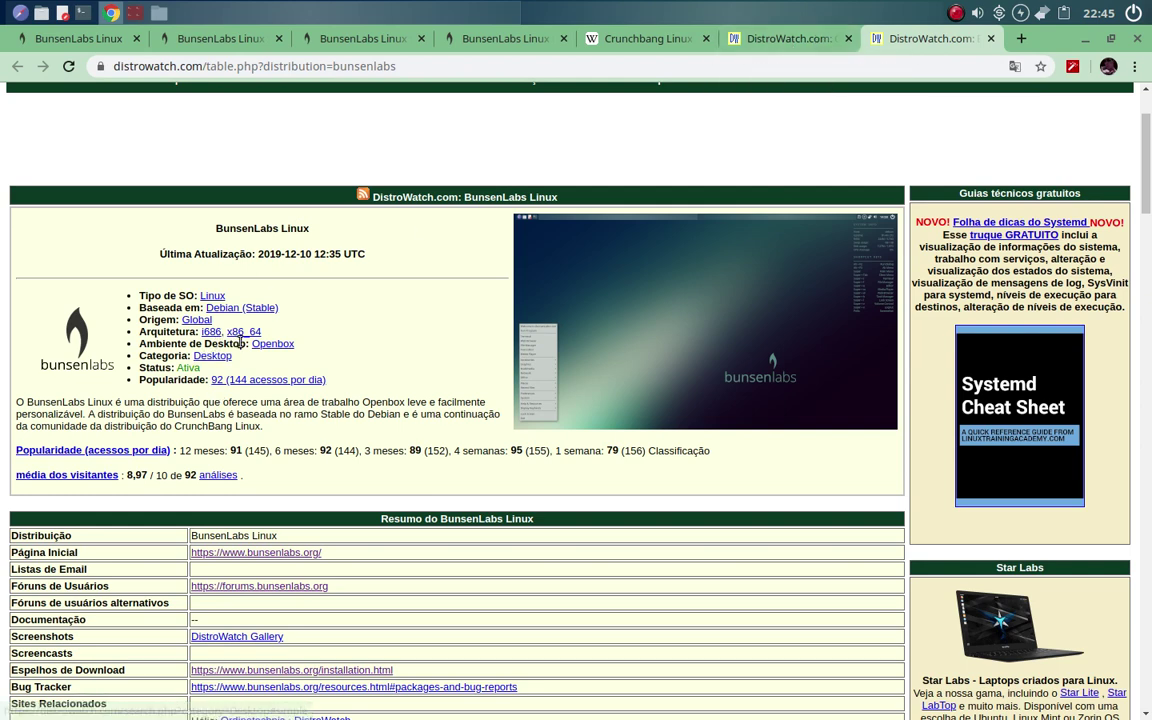
- Compare the Origem entries on the CrunchBang and BunsenLabs DistroWatch pages, highlighting each, and return to the CrunchBang page
left_click(795, 38)
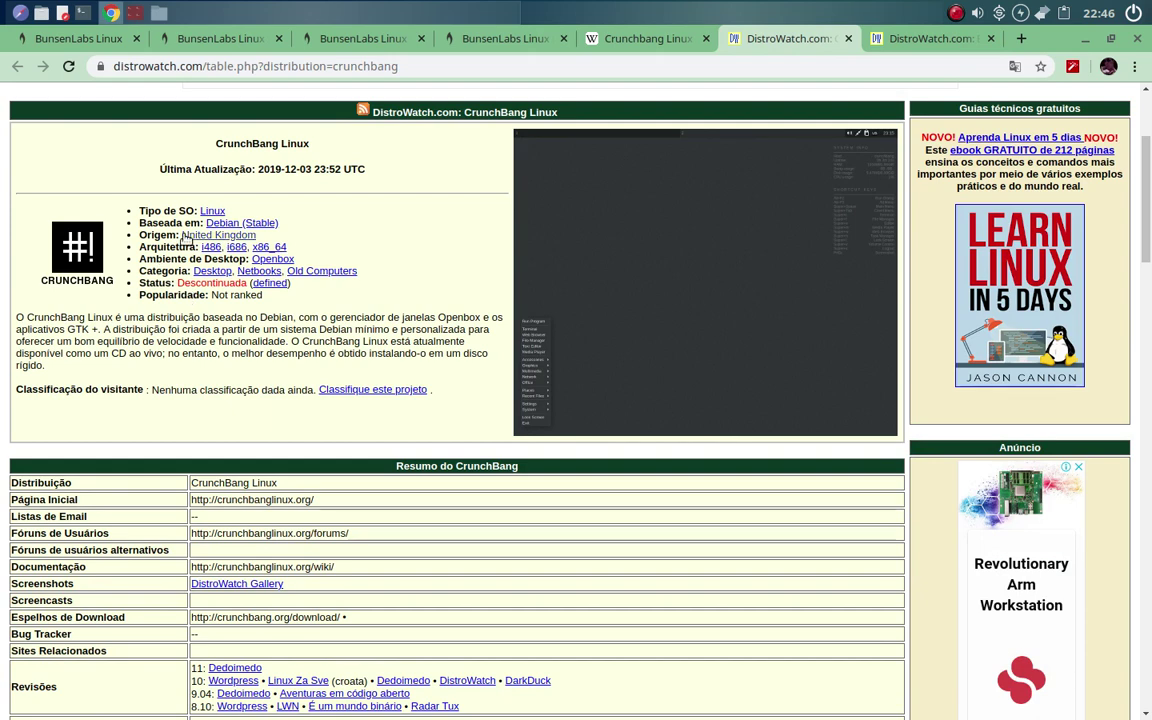
left_click_drag(160, 235, 193, 237)
left_click(874, 38)
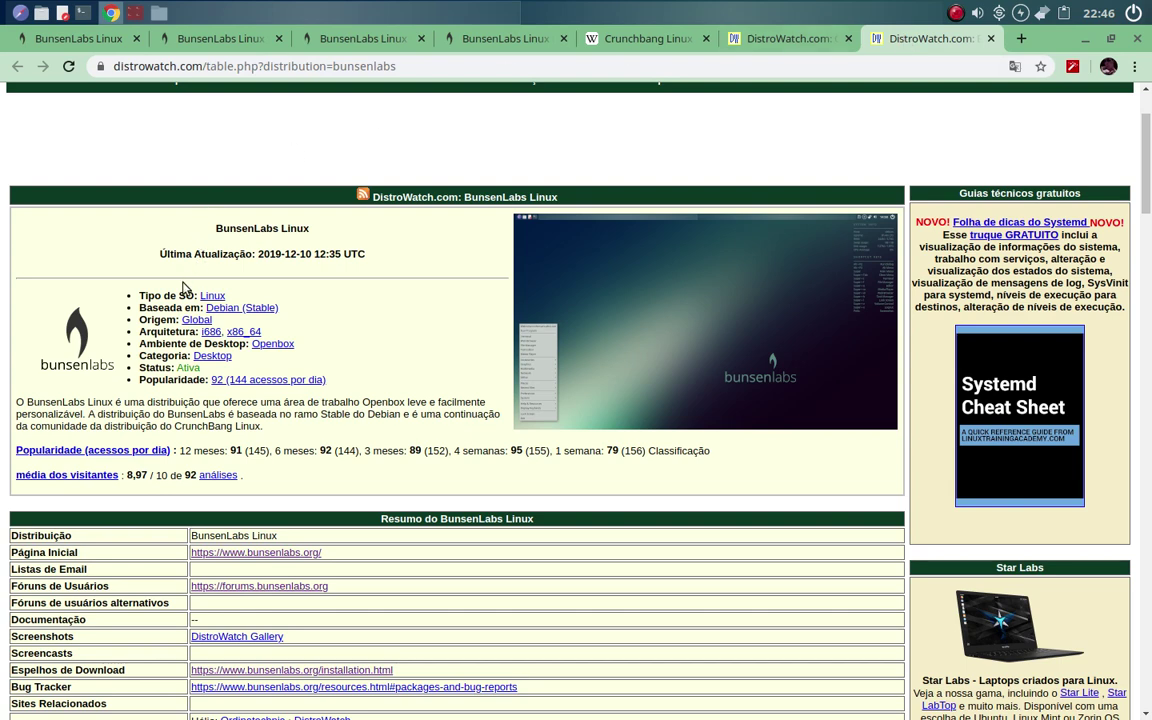
left_click_drag(139, 320, 210, 320)
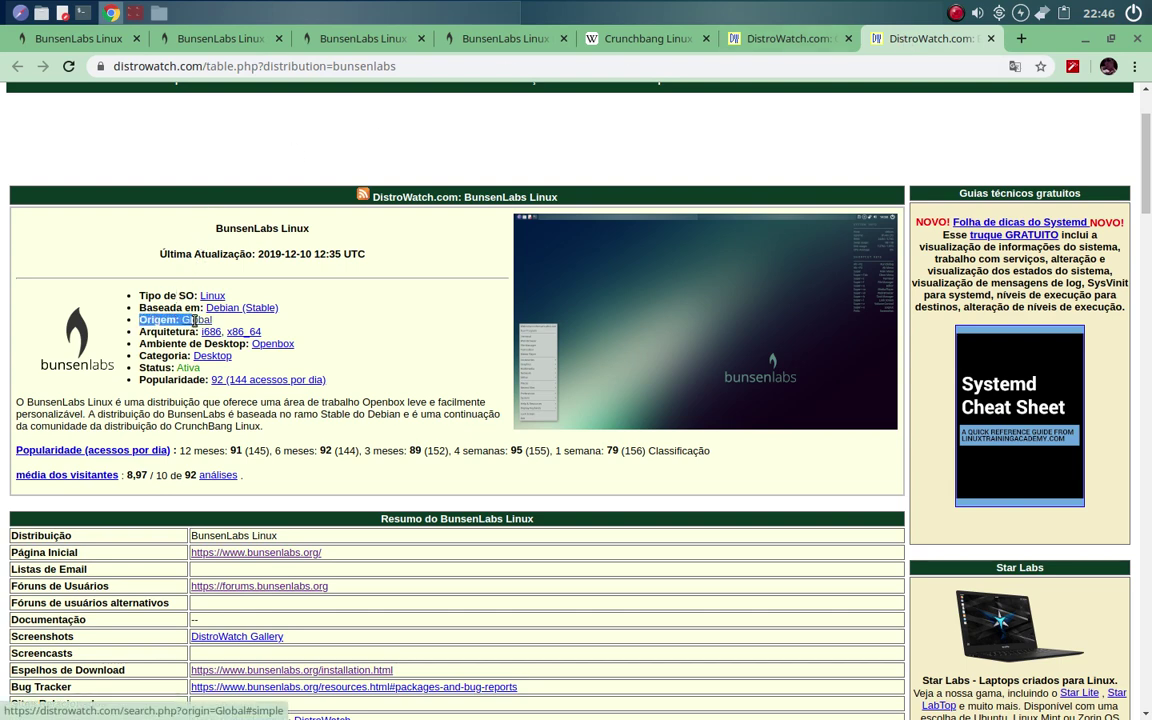
left_click(247, 330)
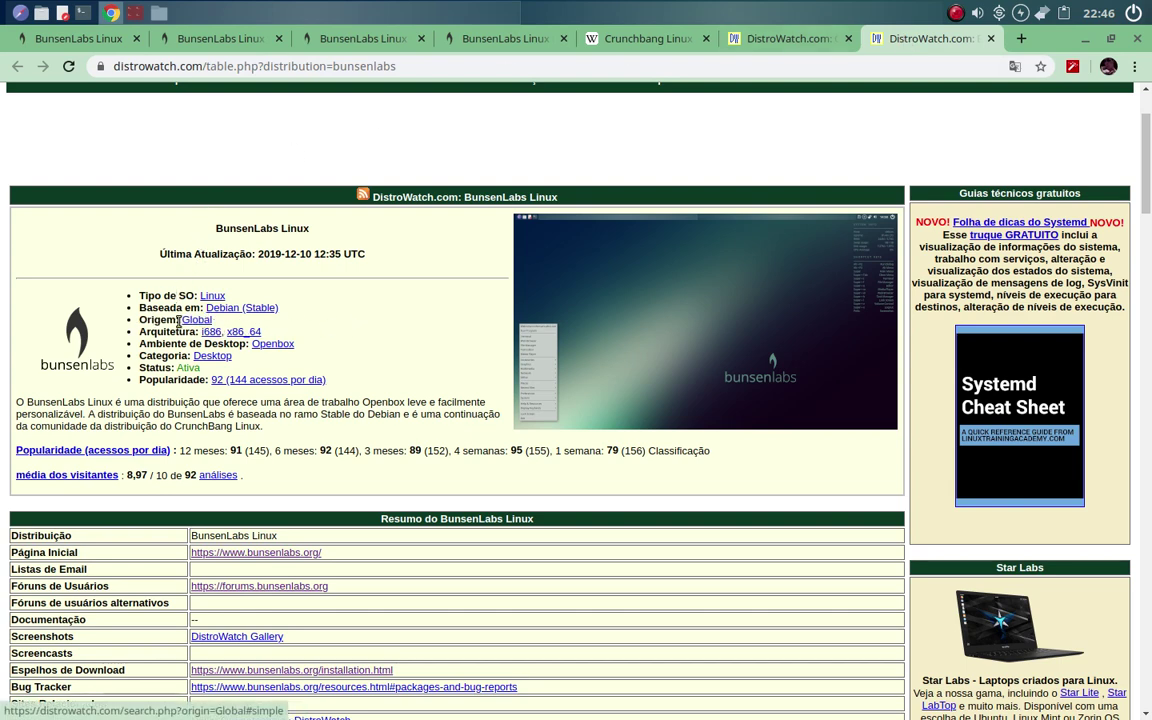
left_click_drag(163, 320, 180, 321)
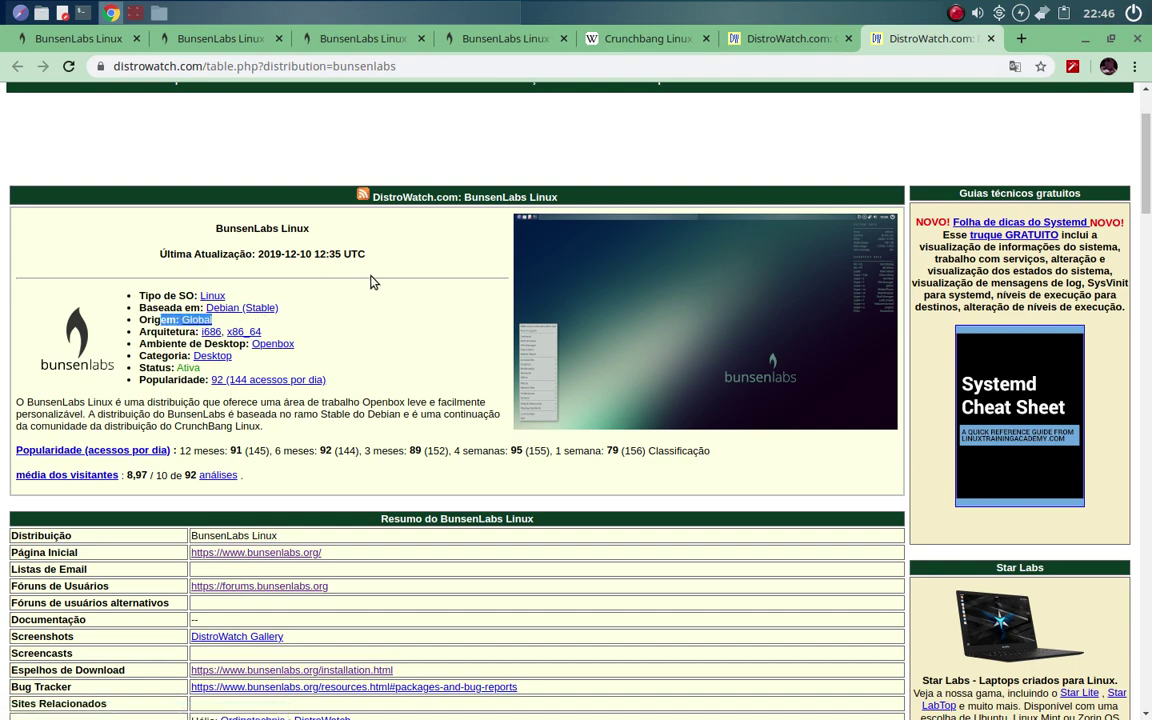
left_click(418, 367)
key("ctrl+Page_Up")
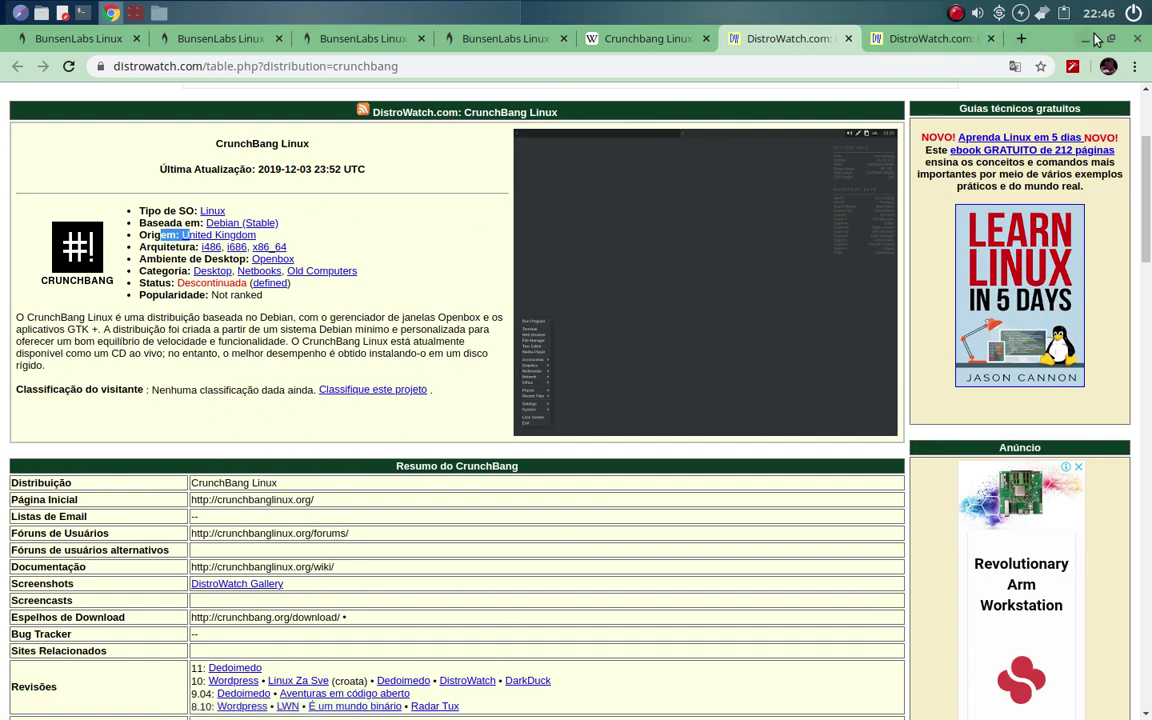
- Show the BunsenLabs desktop and open its main menu
key("super+d")
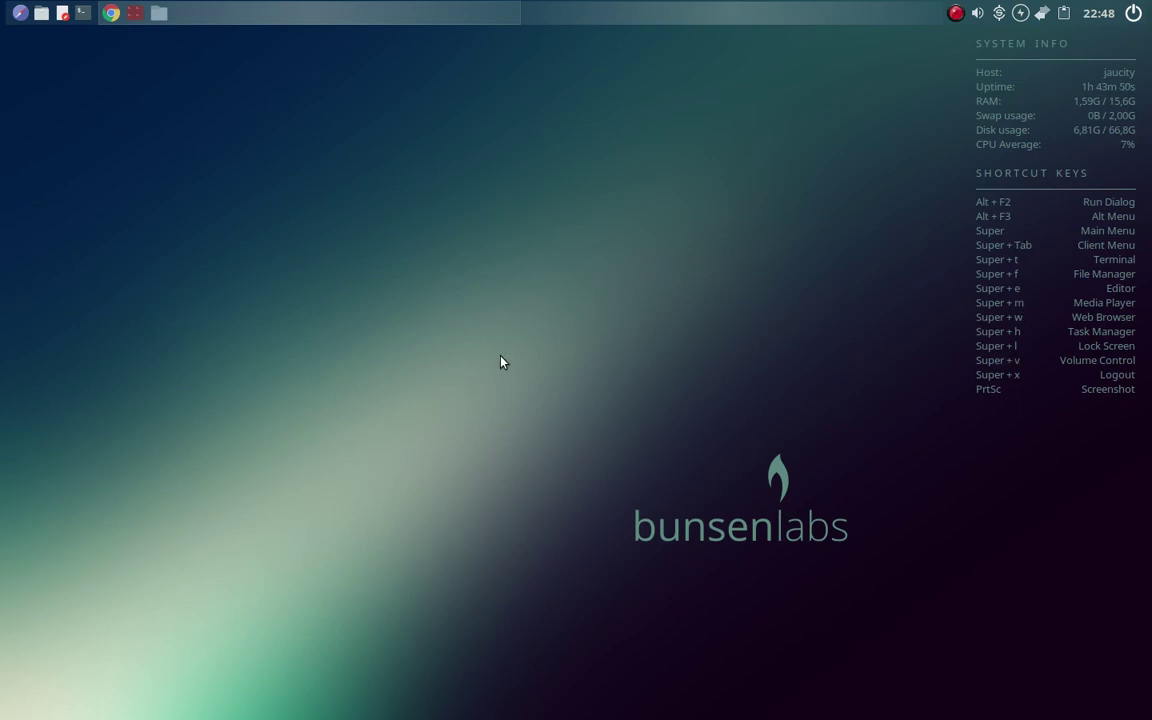
right_click(449, 152)
left_click(355, 270)
right_click(432, 226)
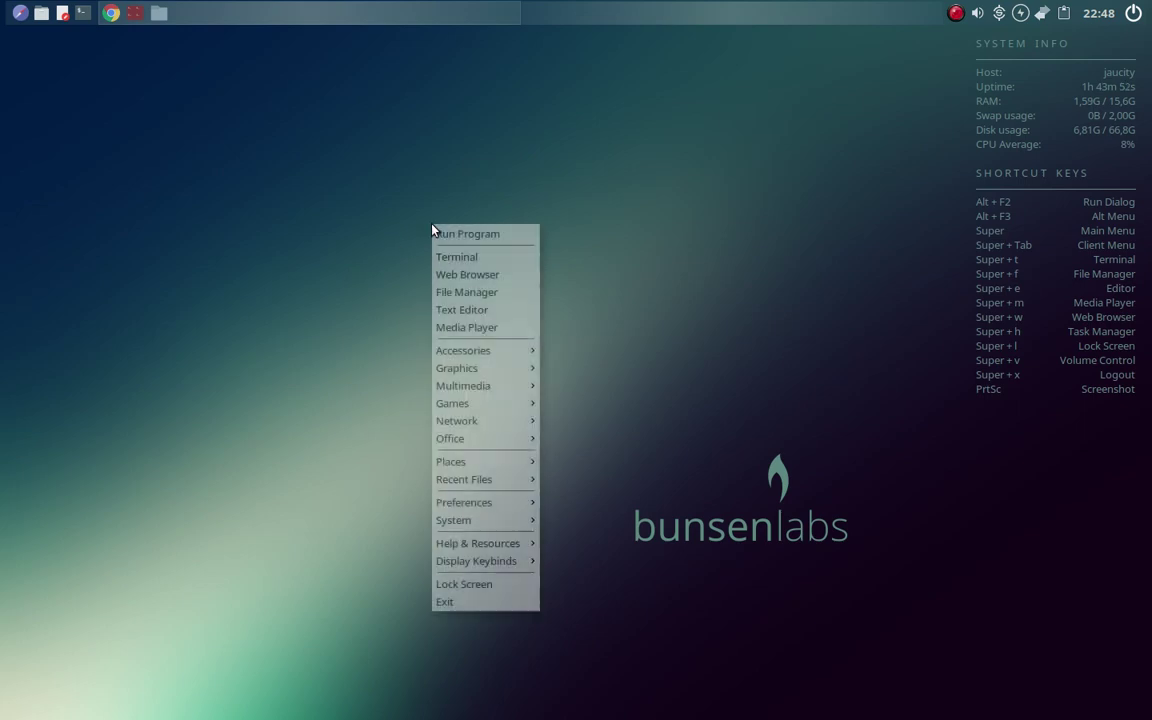
left_click(398, 205)
right_click(420, 187)
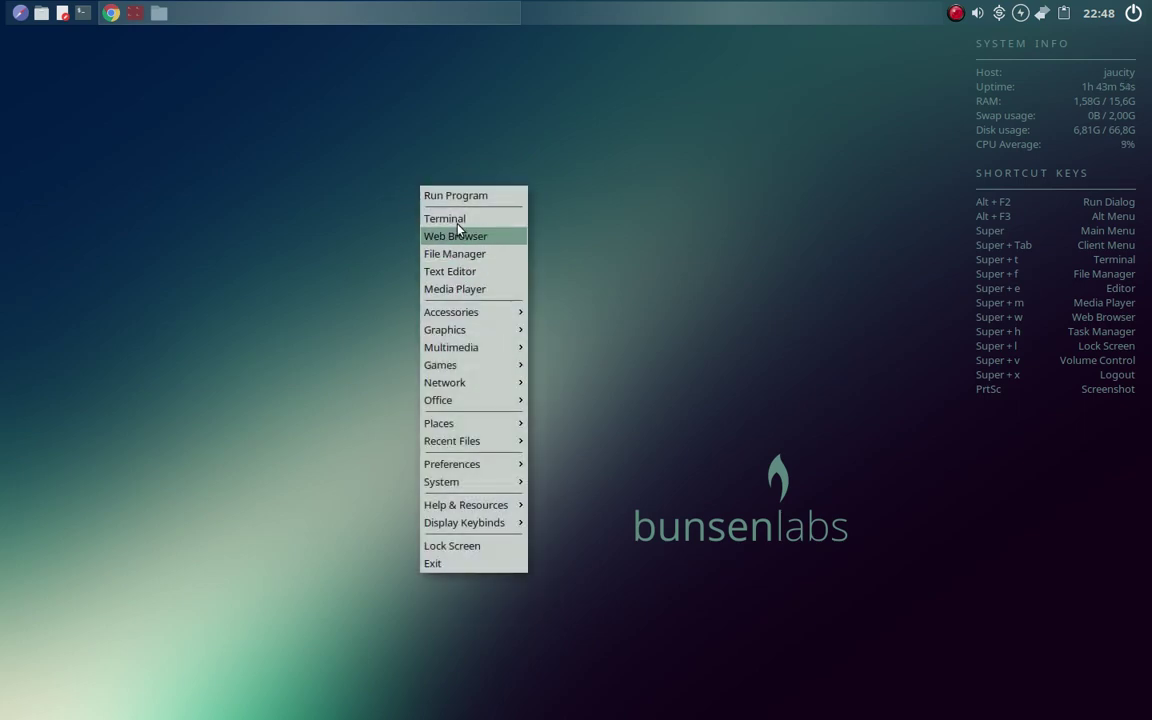
- Examine the desktop menu's Accessories, Graphics and Games entries, including the scrot Screenshooter and graphics install options
mouse_move(478, 329)
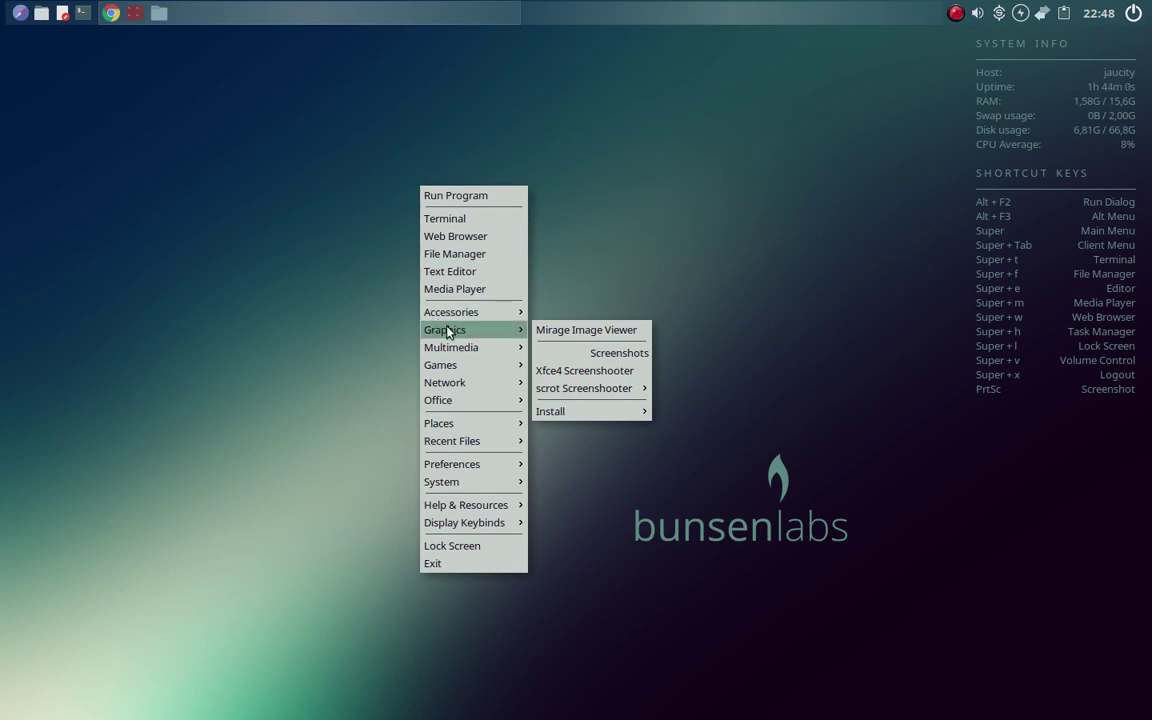
mouse_move(473, 370)
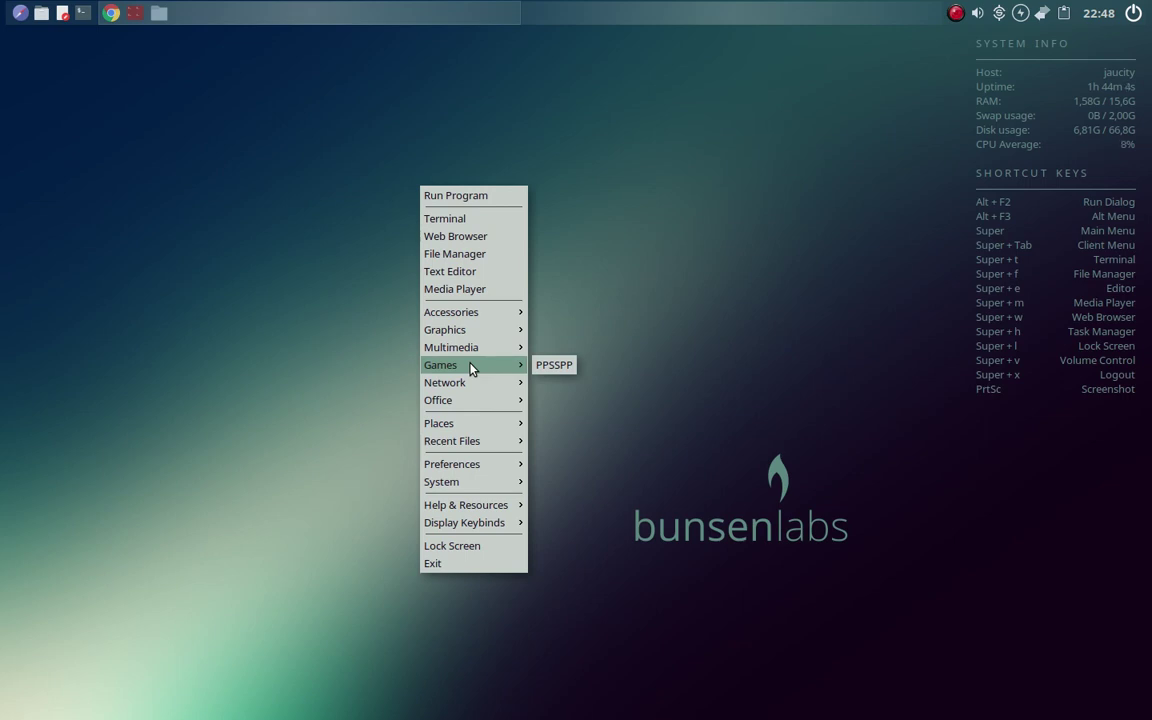
mouse_move(498, 308)
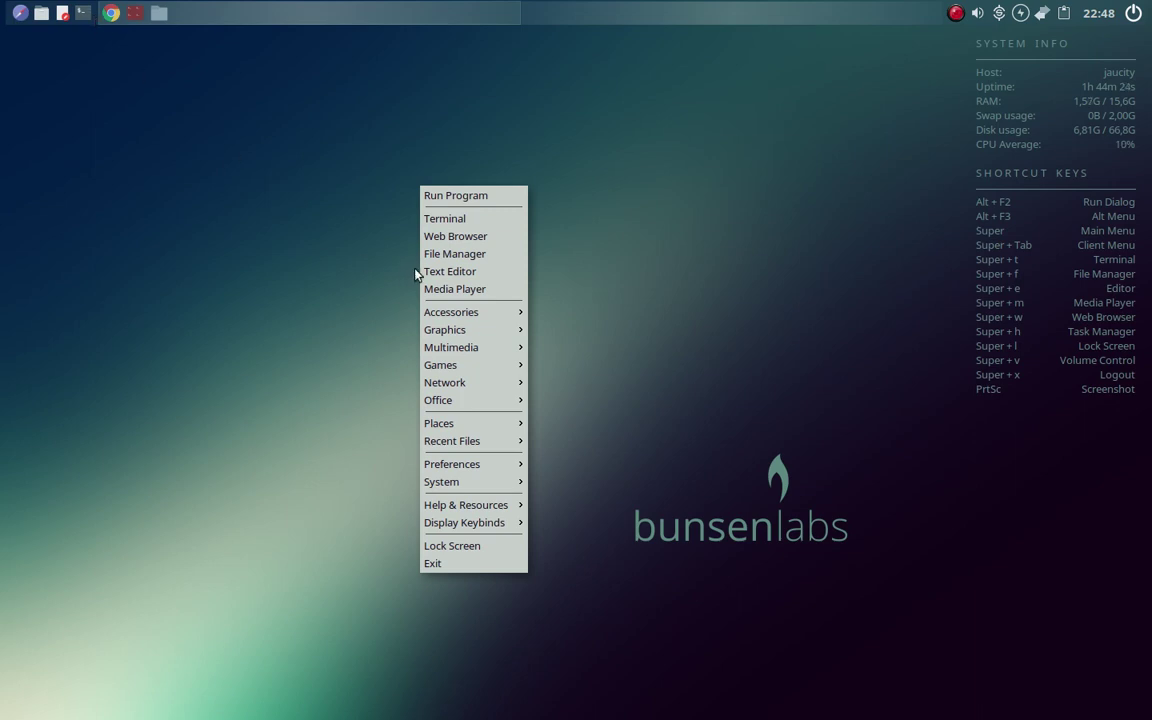
mouse_move(442, 315)
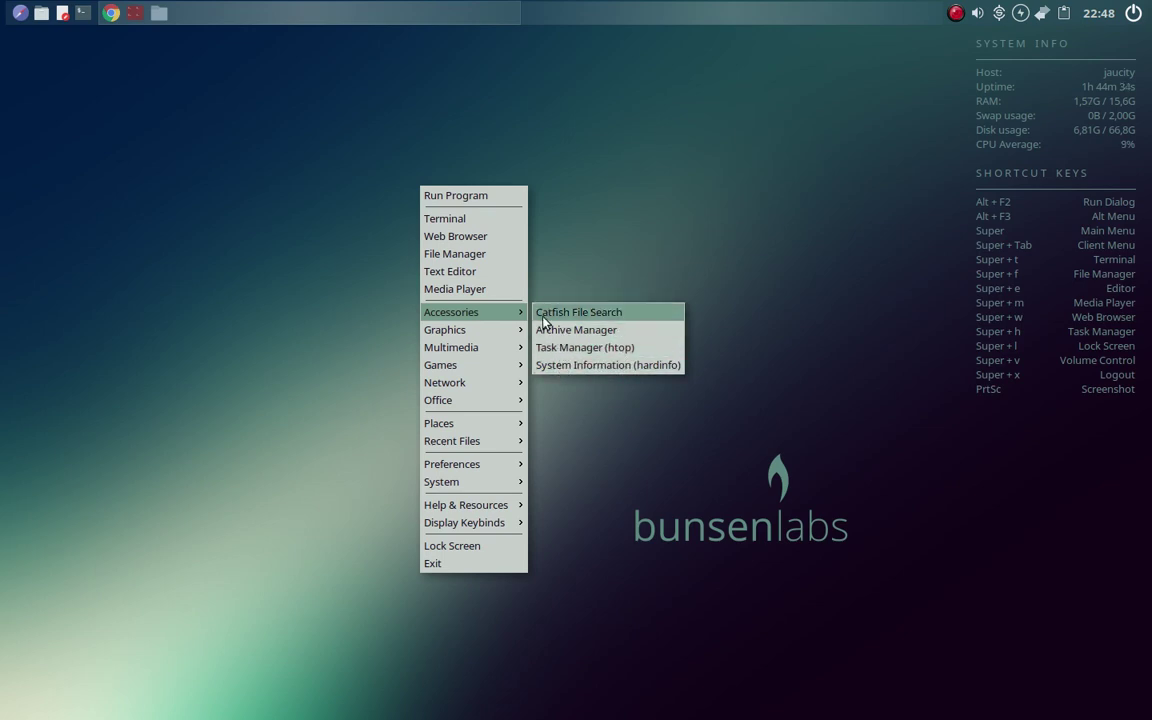
mouse_move(519, 329)
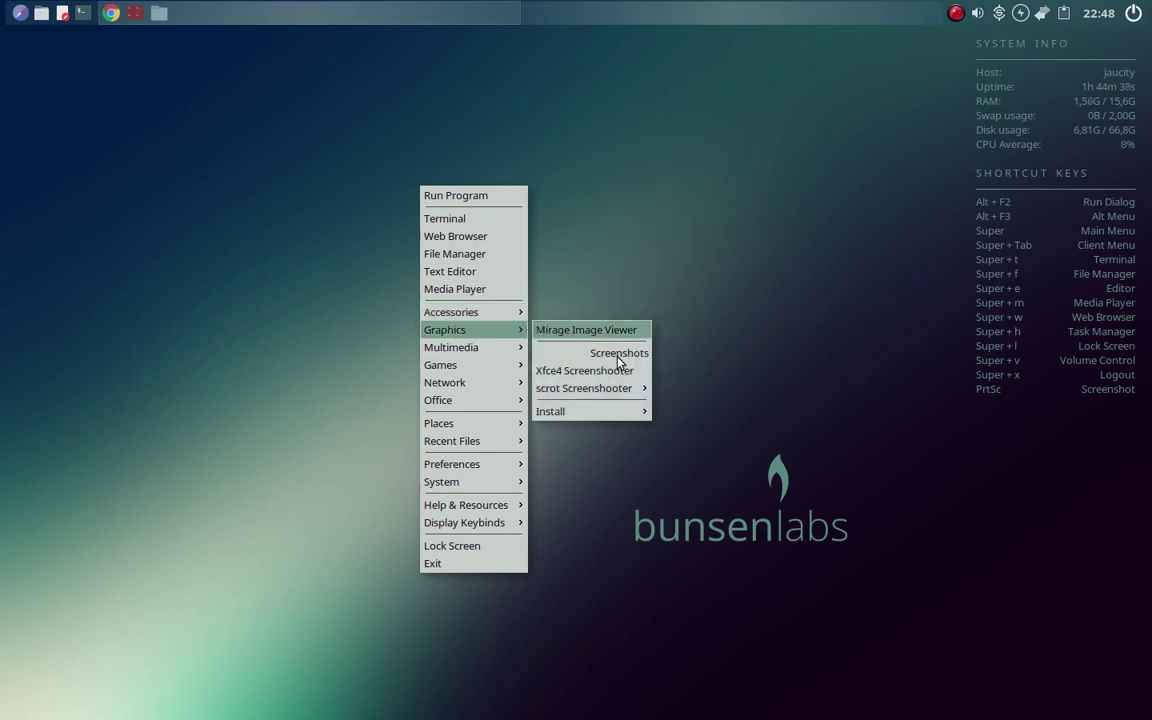
mouse_move(609, 393)
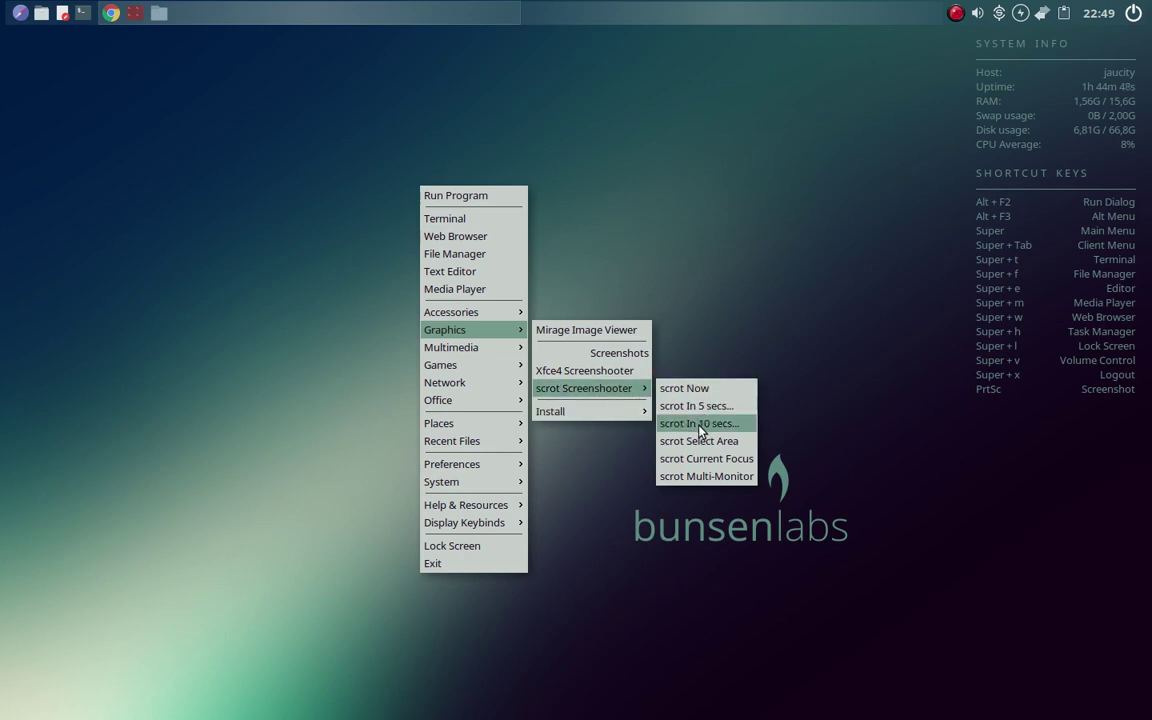
mouse_move(604, 421)
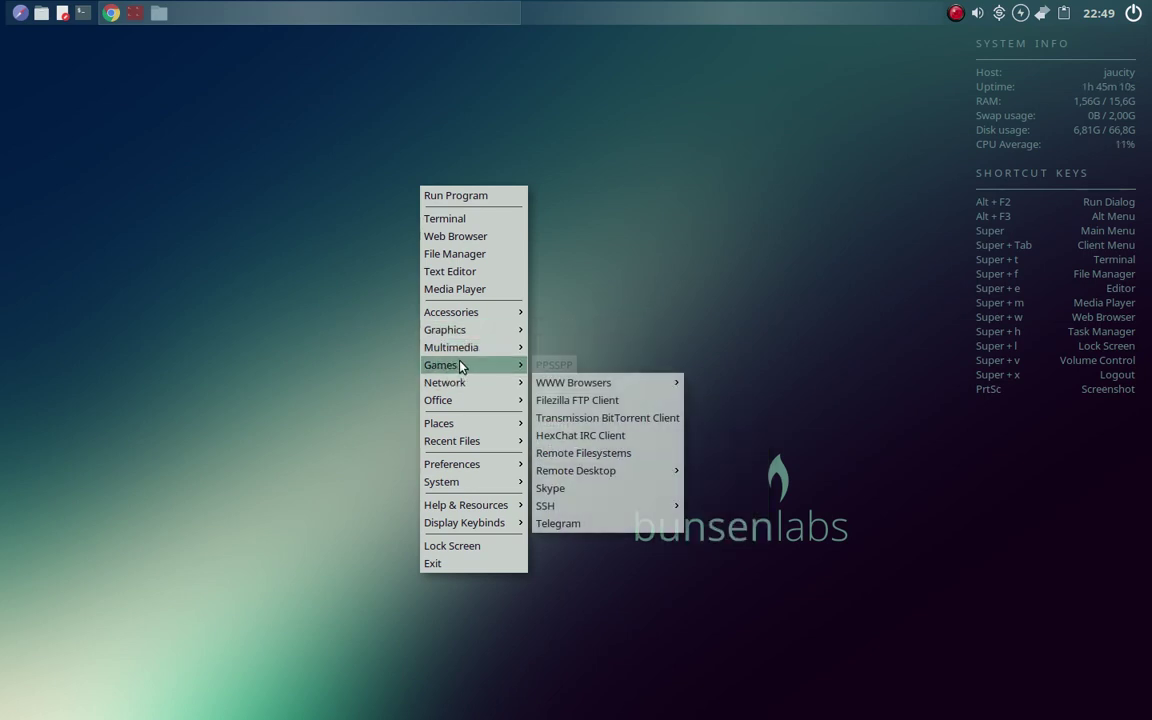
- Examine the desktop menu's Network entries, including WWW Browsers, Remote Desktop and SSH, and open and close Telegram
mouse_move(463, 368)
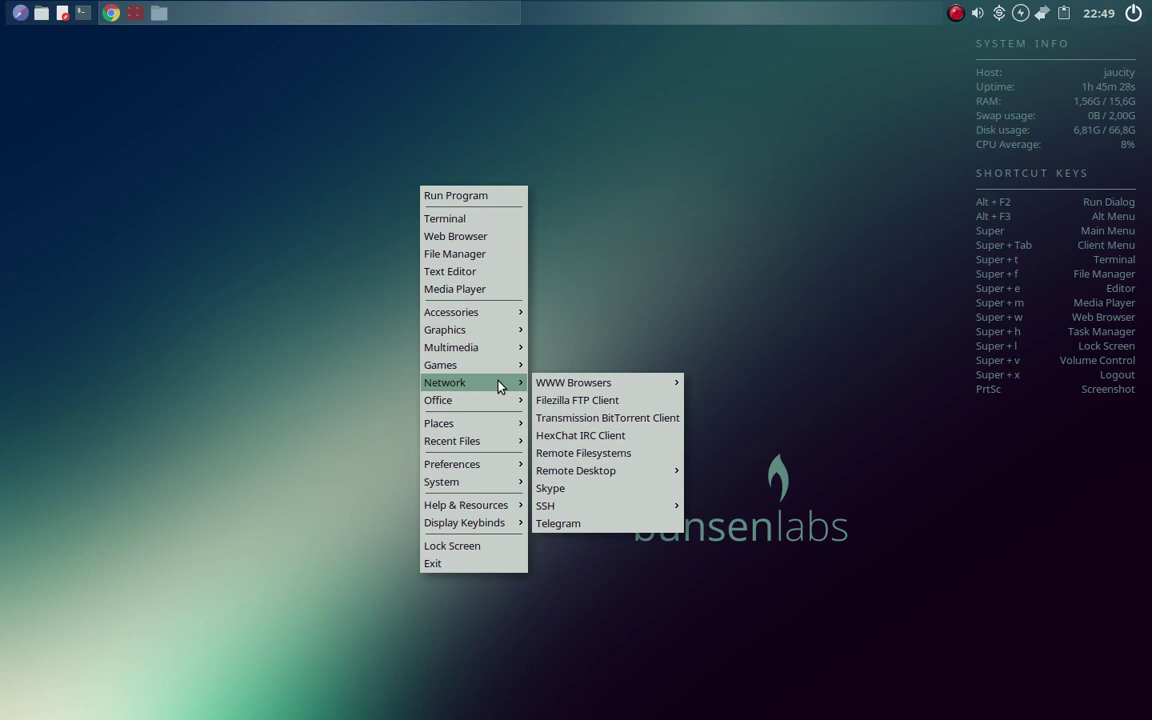
mouse_move(568, 383)
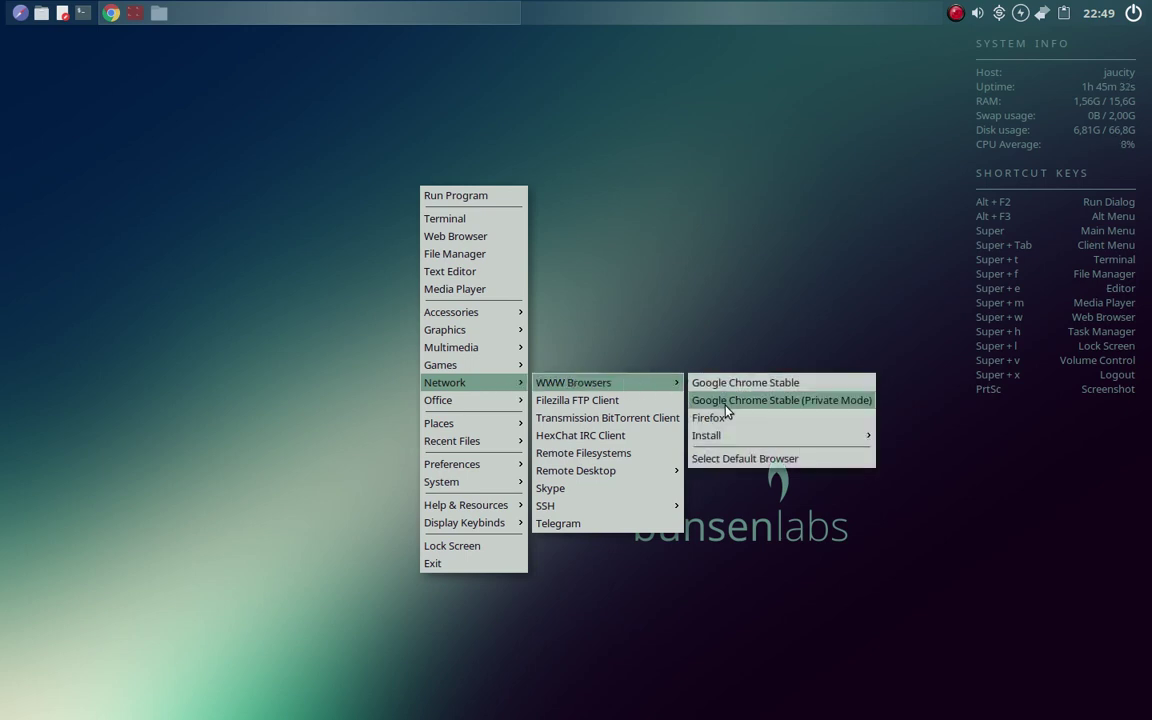
mouse_move(720, 437)
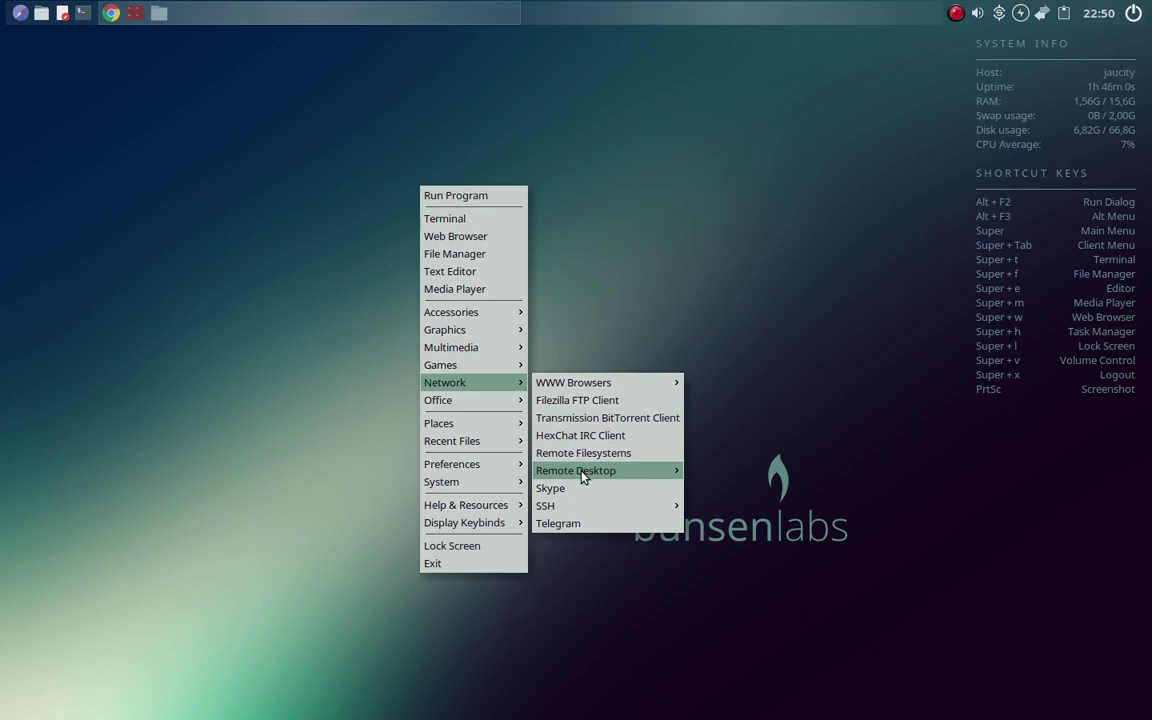
mouse_move(586, 470)
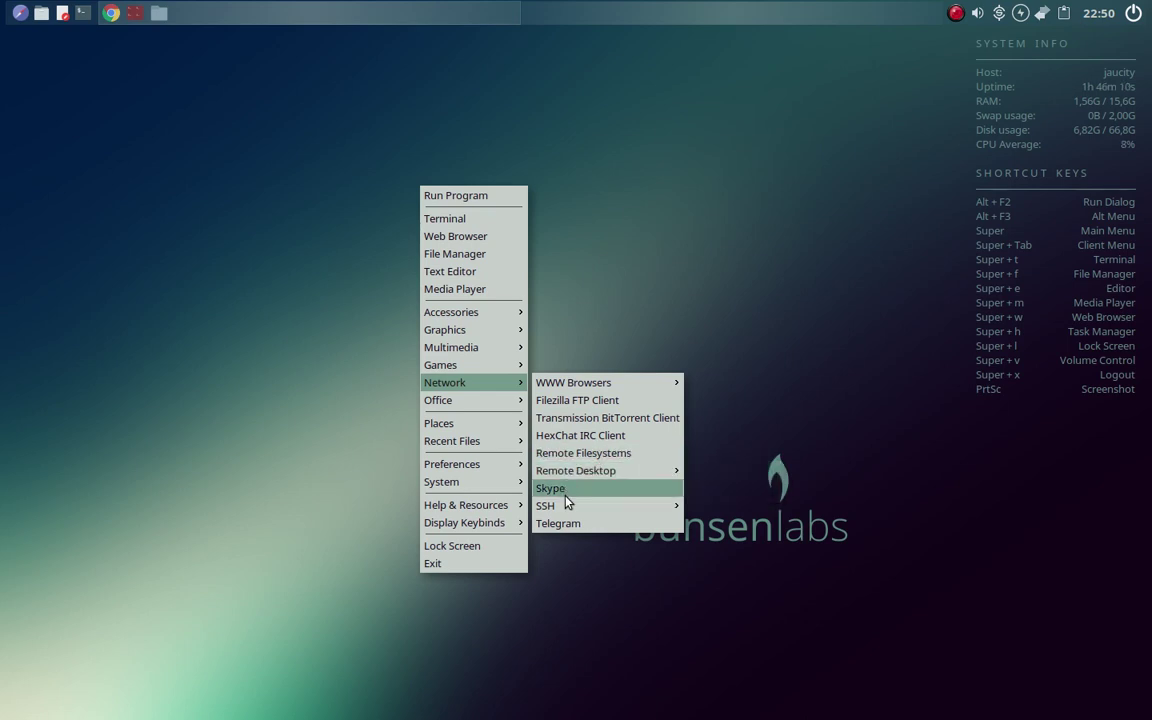
mouse_move(570, 512)
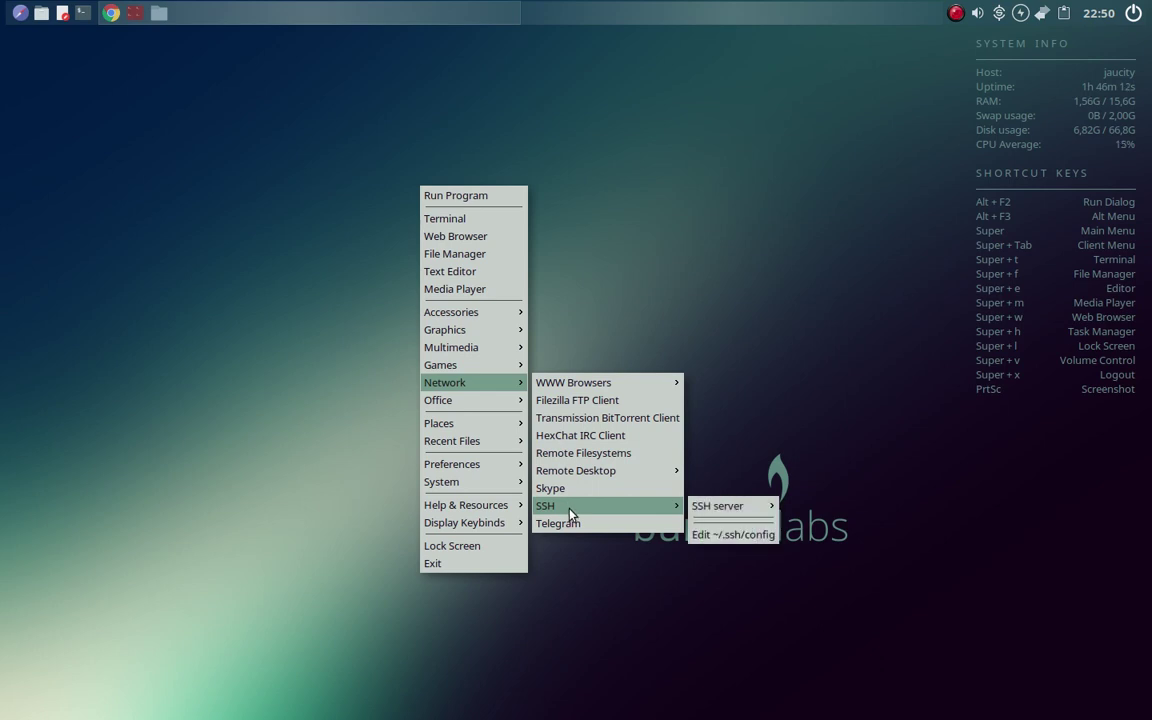
mouse_move(710, 510)
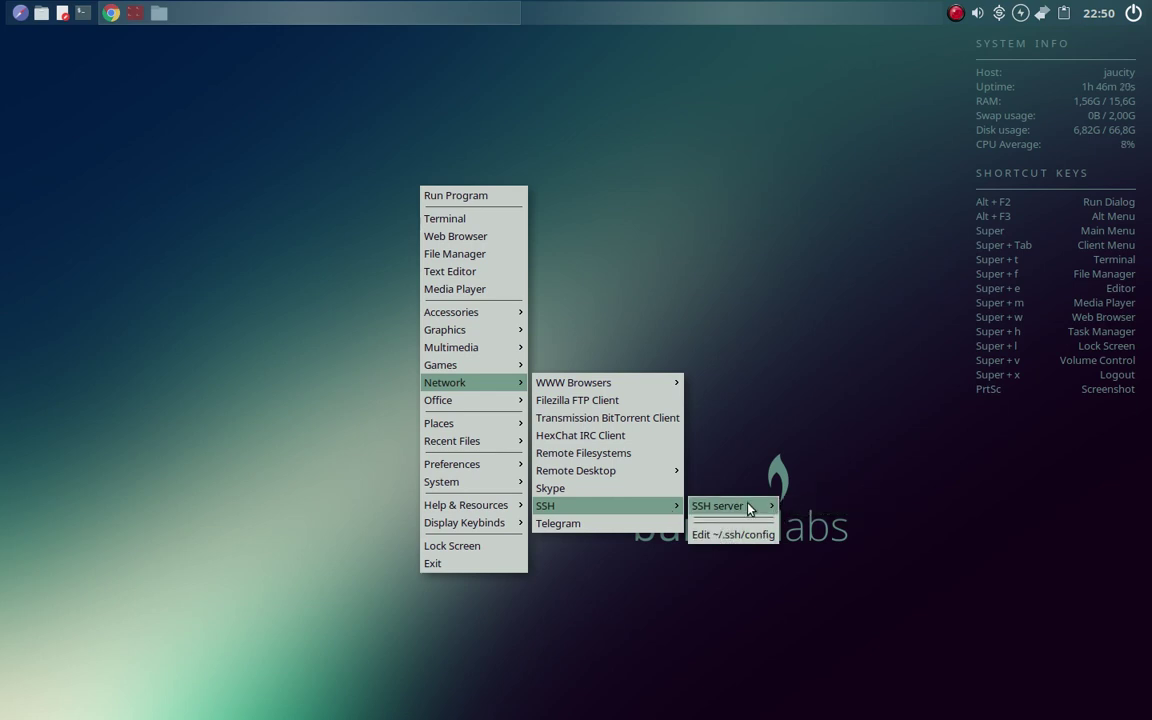
left_click(598, 523)
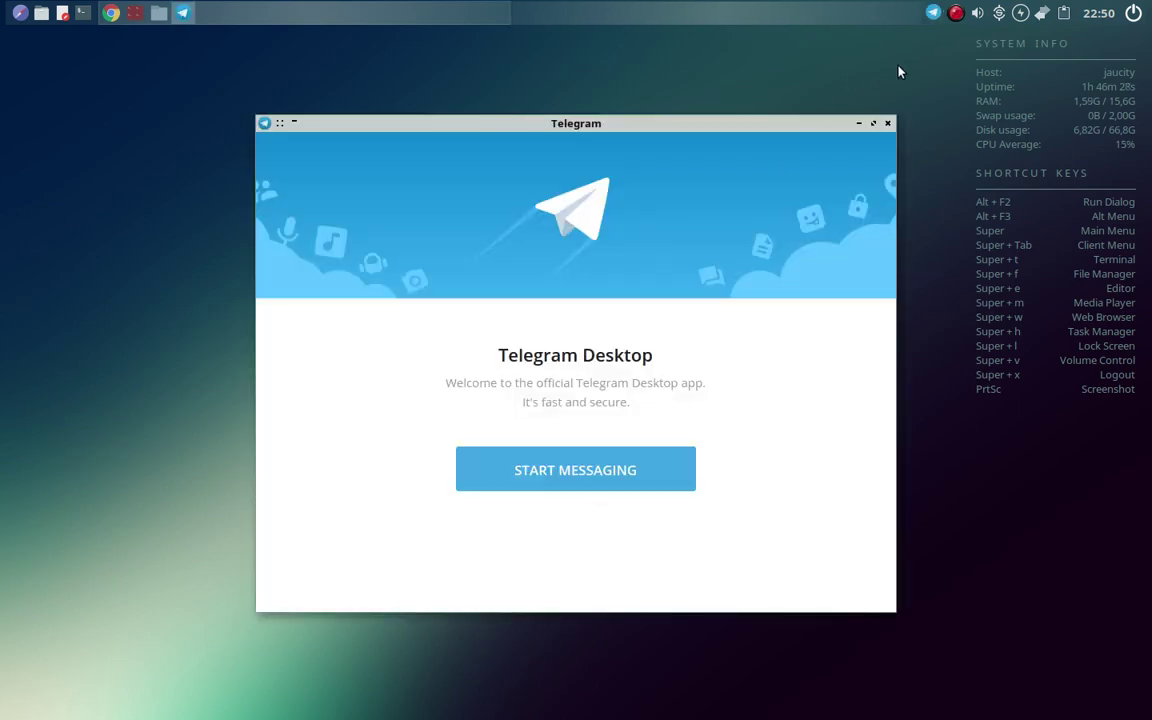
left_click(887, 124)
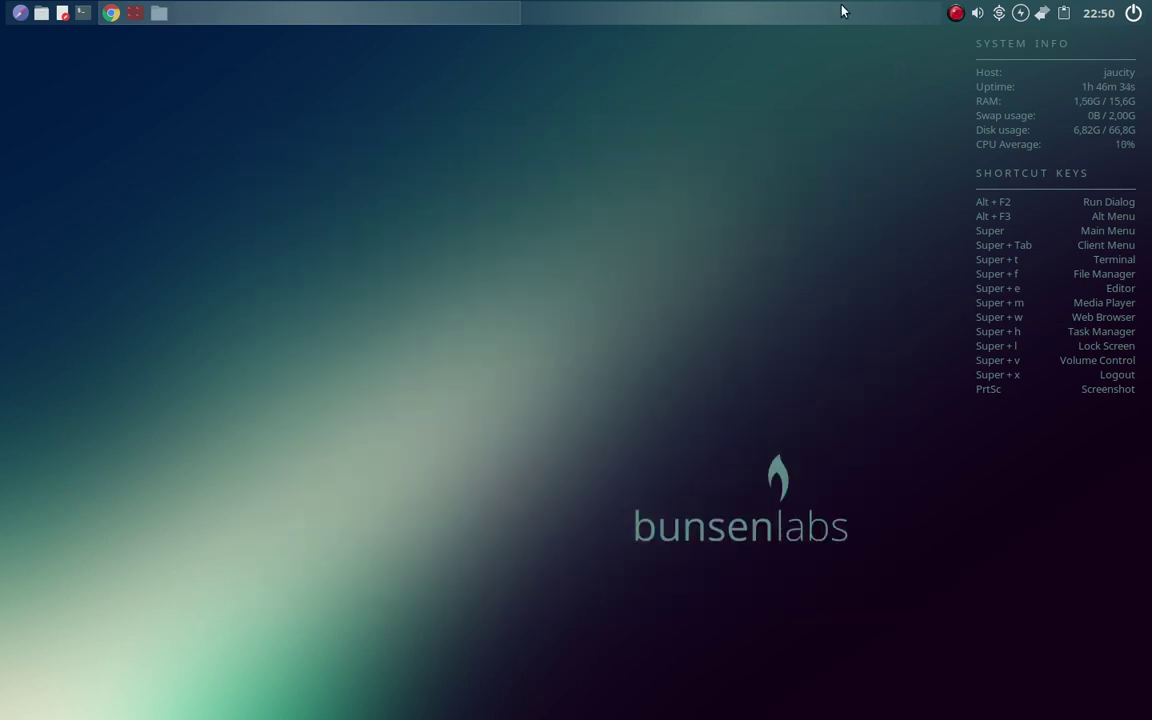
- Show the Office menu's LibreOffice install options, open the Install LibreOffice Calc script and dismiss it
right_click(489, 229)
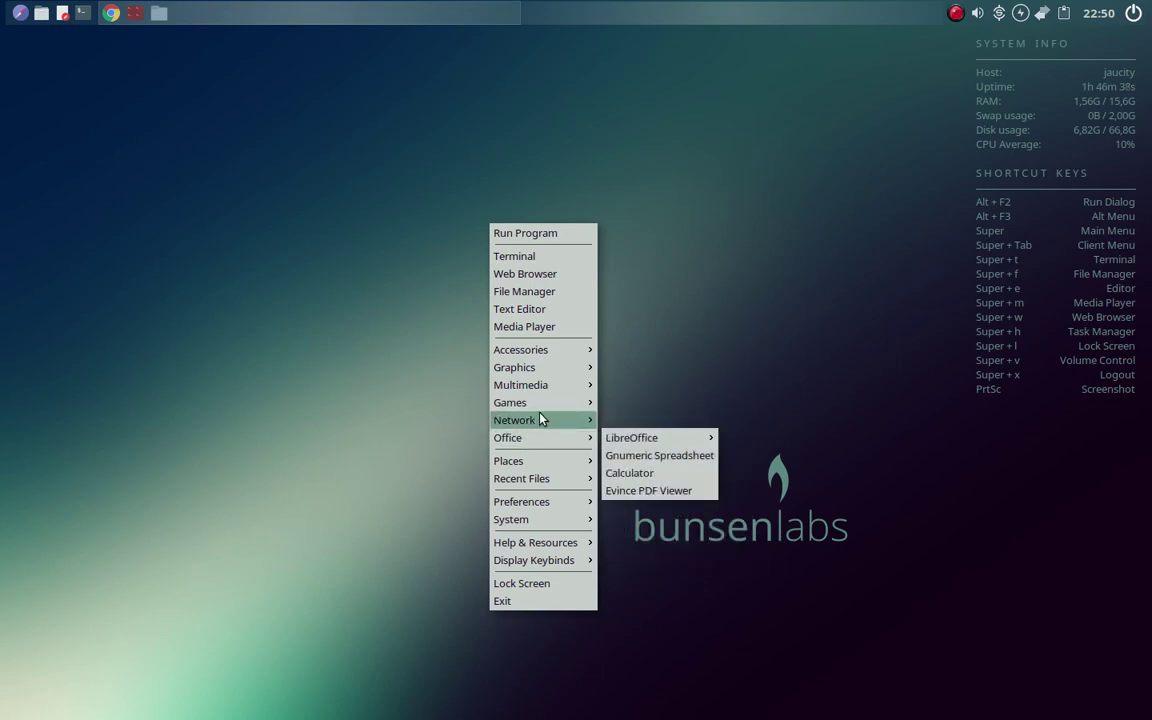
mouse_move(547, 424)
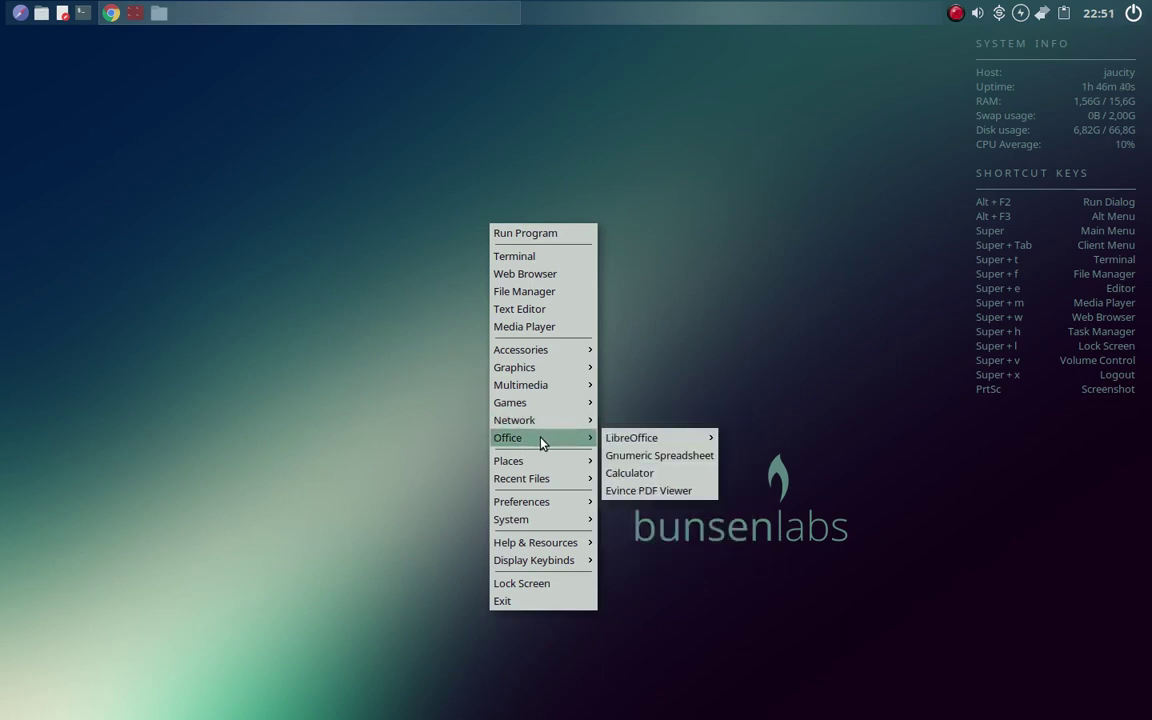
mouse_move(632, 438)
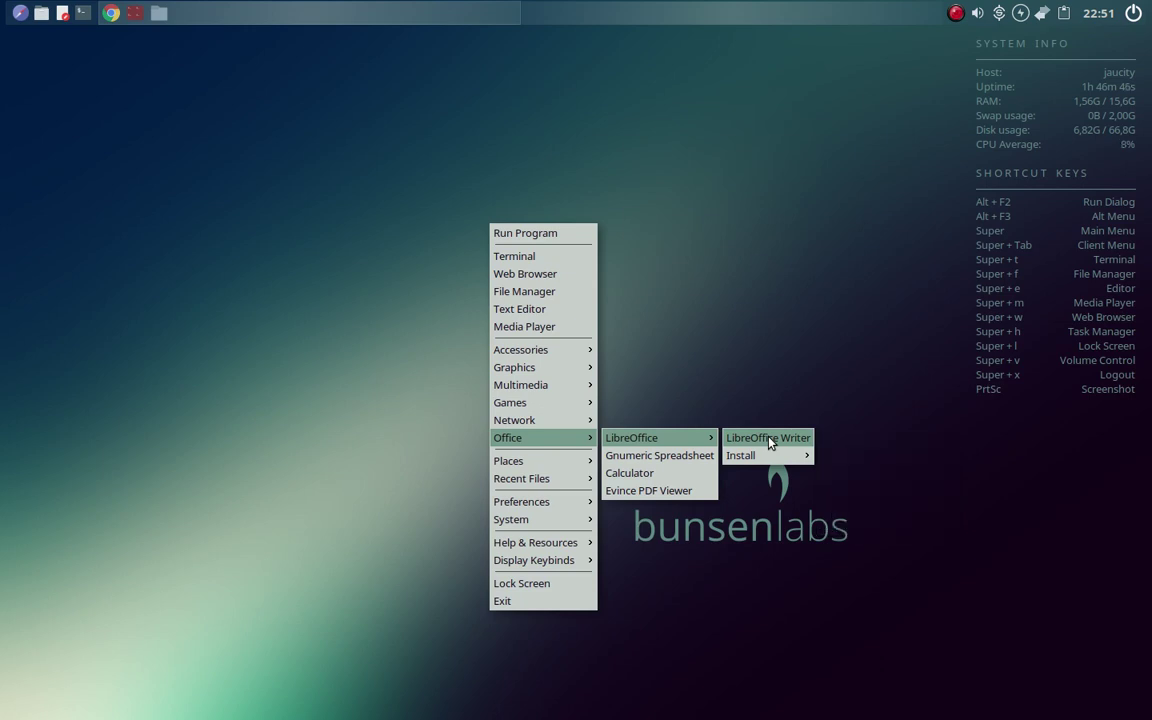
mouse_move(774, 456)
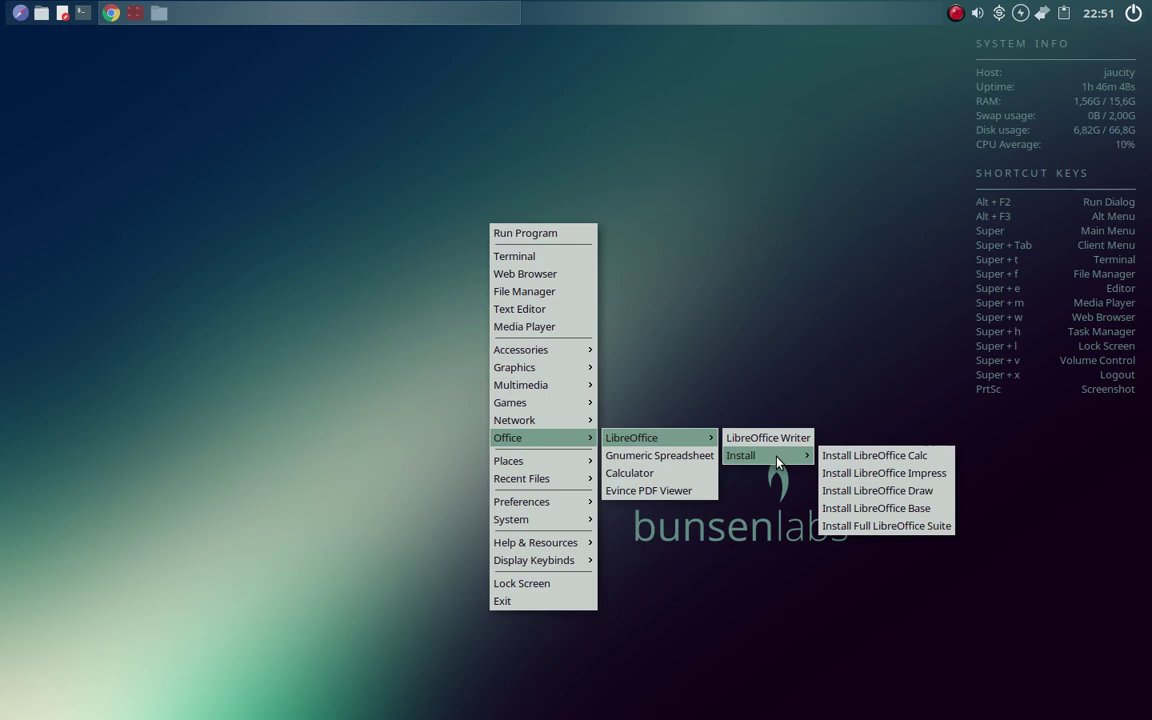
left_click(858, 459)
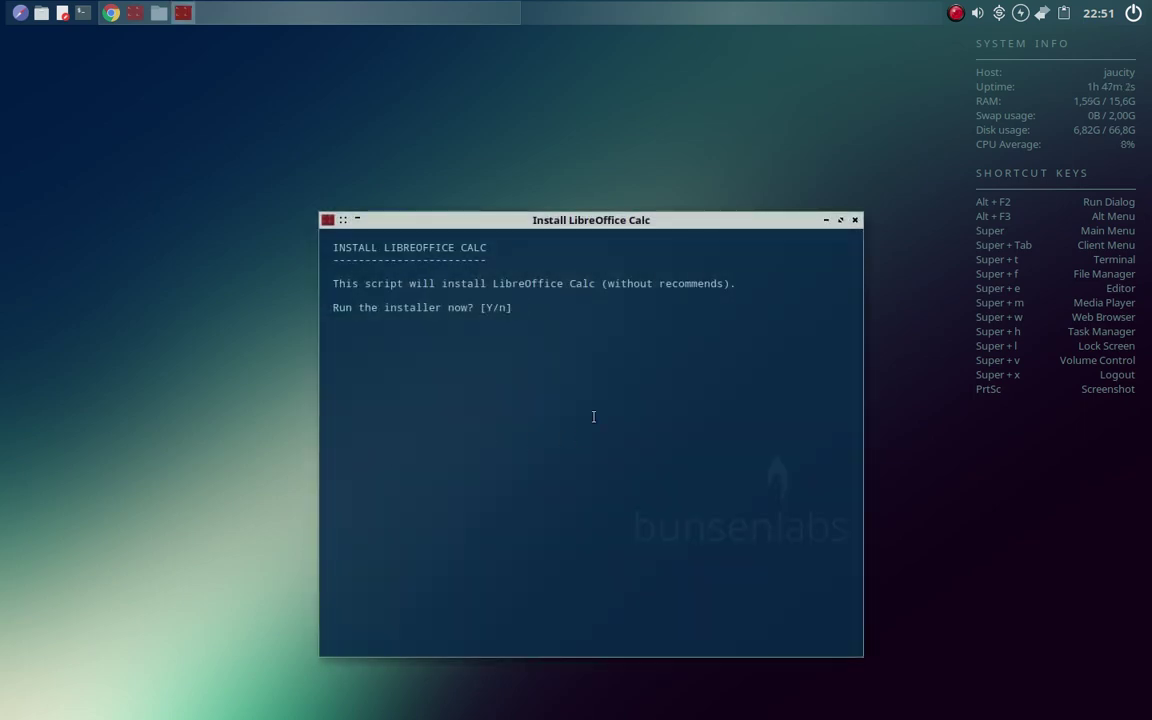
key("Return")
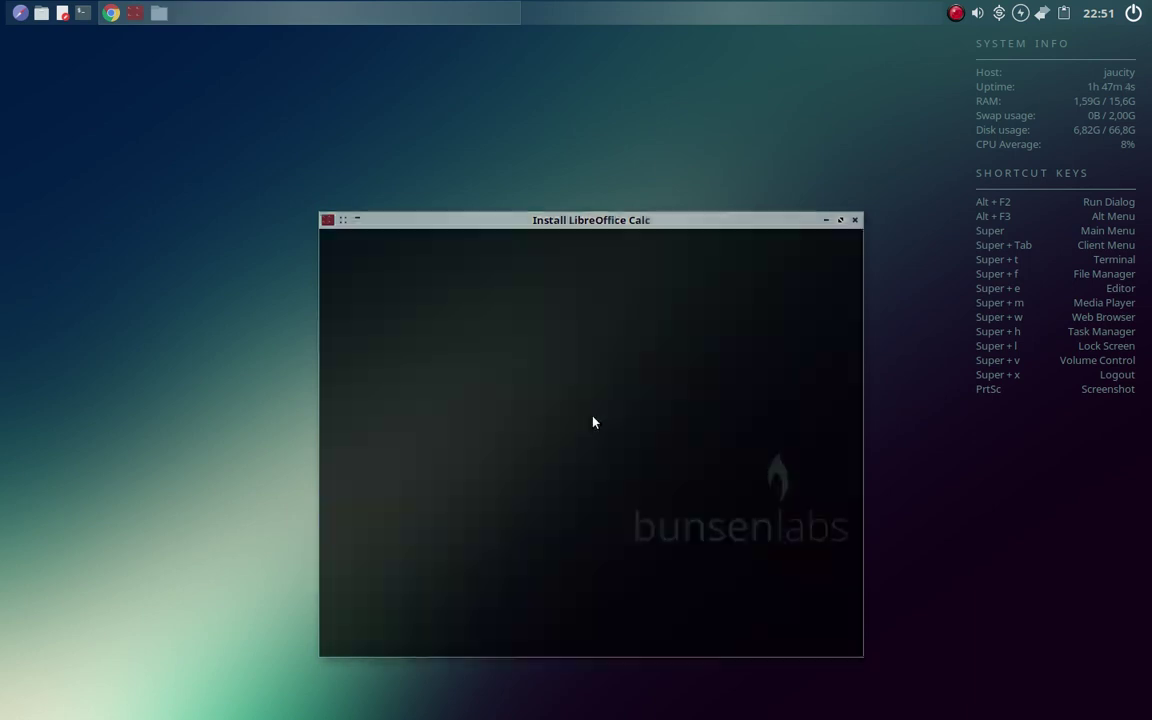
- Review the desktop menu's Network, Office, Preferences and Accessories entries and the Install Chromium option, and close the menu
right_click(587, 164)
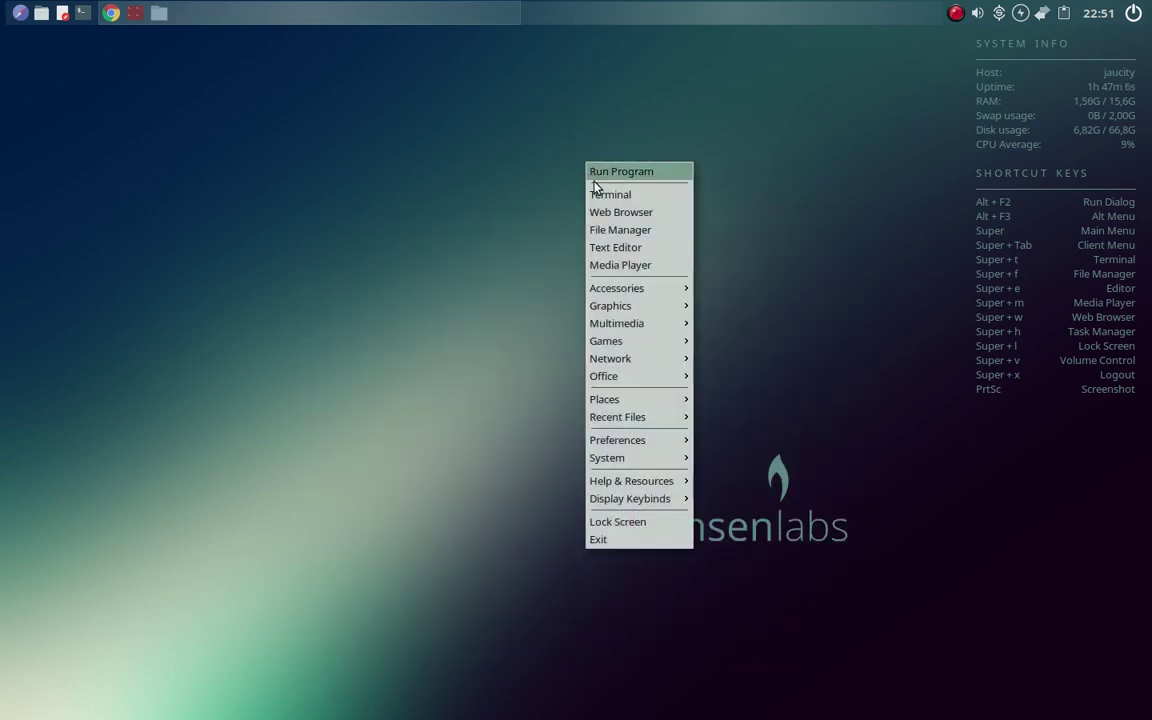
mouse_move(628, 362)
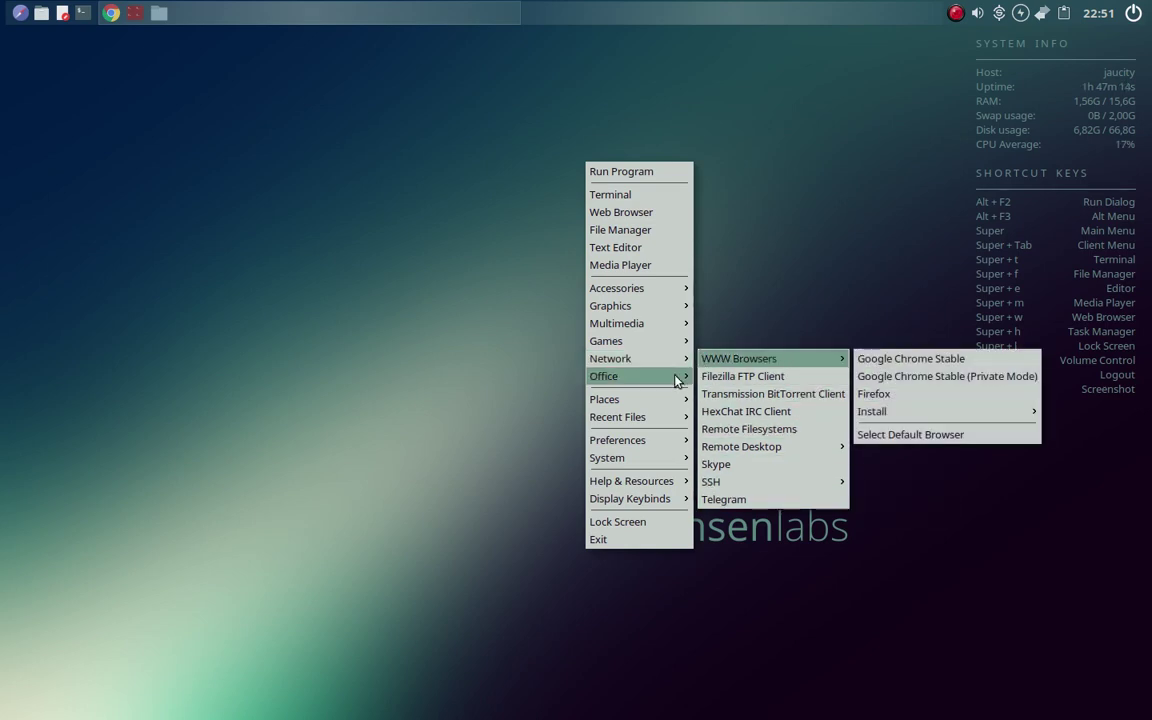
mouse_move(676, 381)
mouse_move(715, 378)
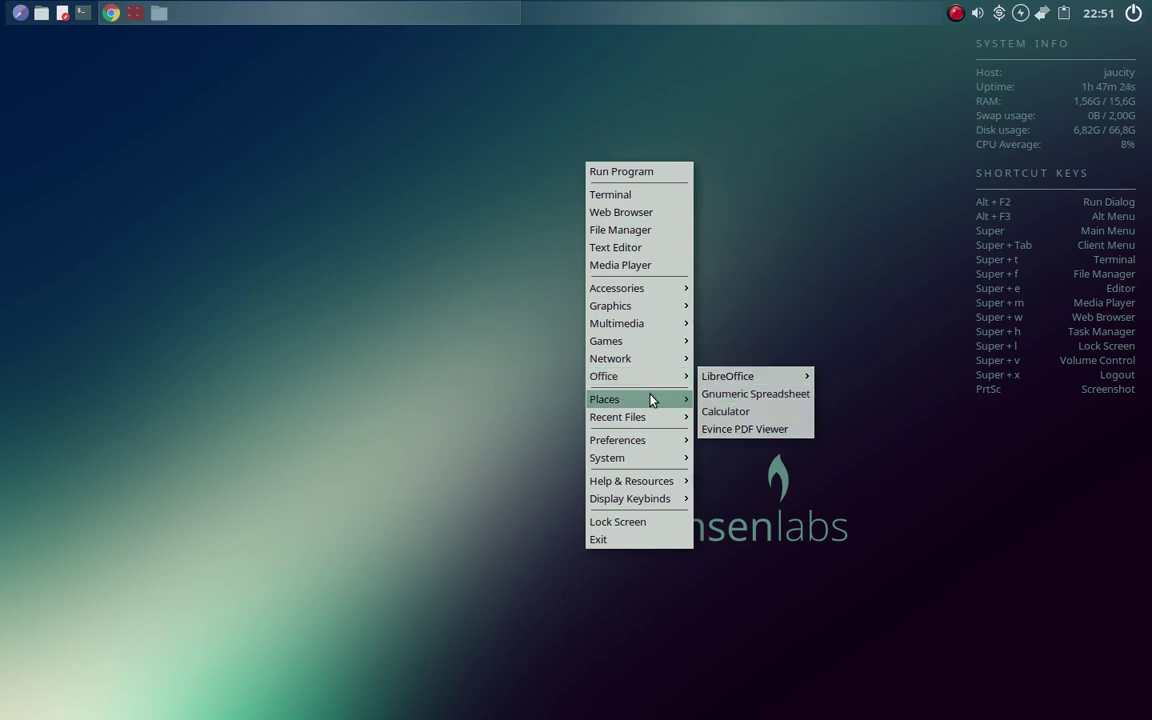
mouse_move(645, 408)
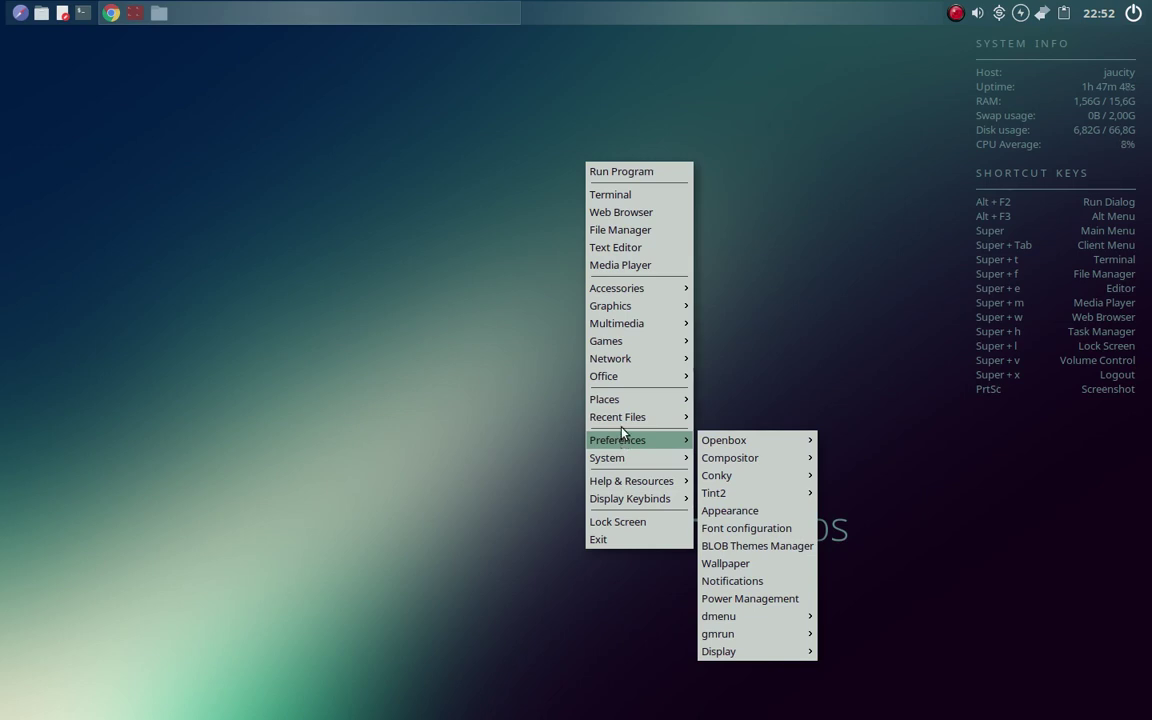
mouse_move(626, 331)
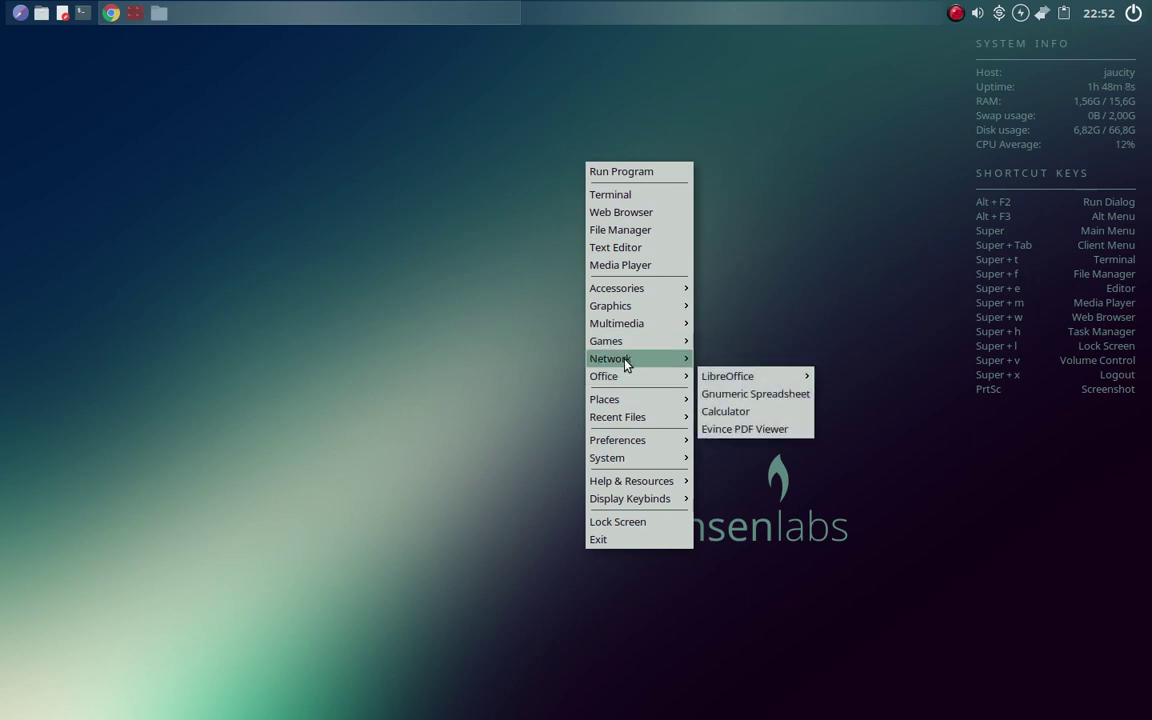
mouse_move(632, 287)
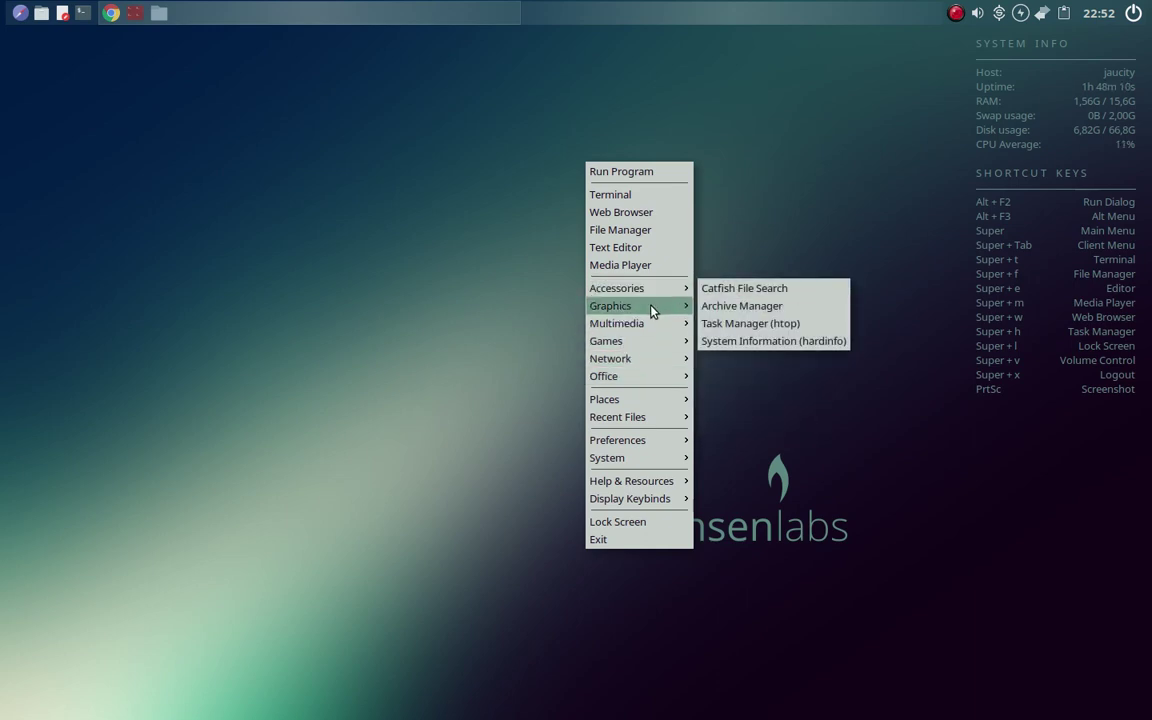
mouse_move(655, 309)
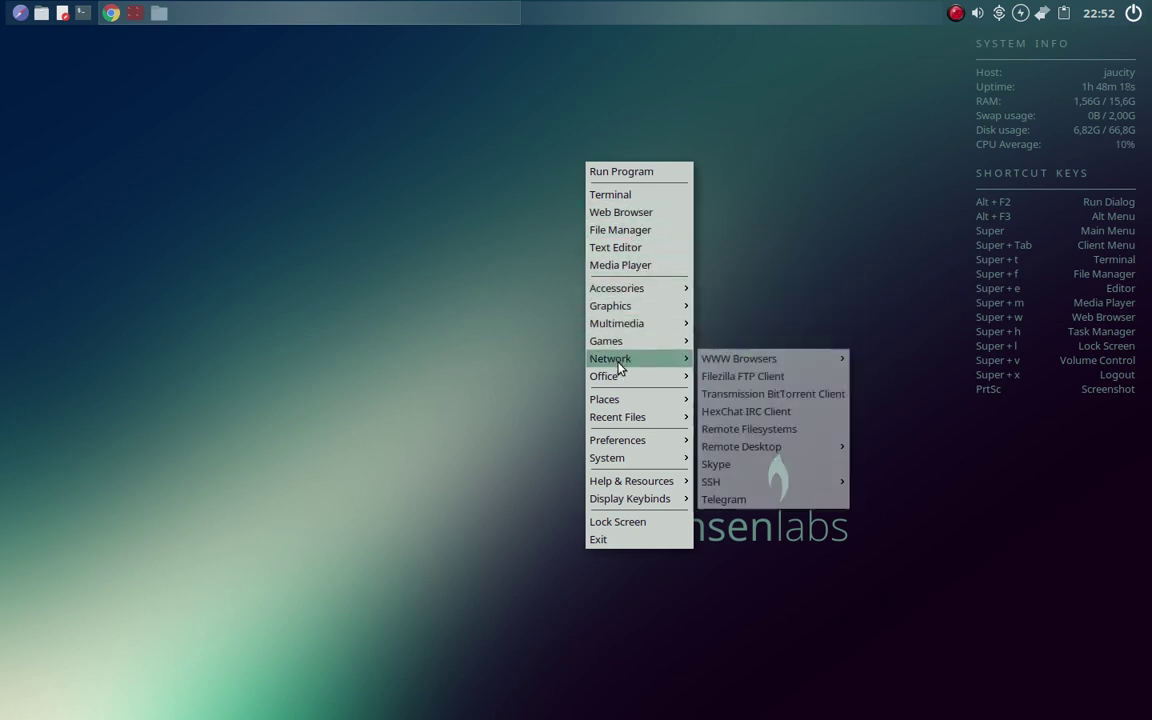
mouse_move(728, 358)
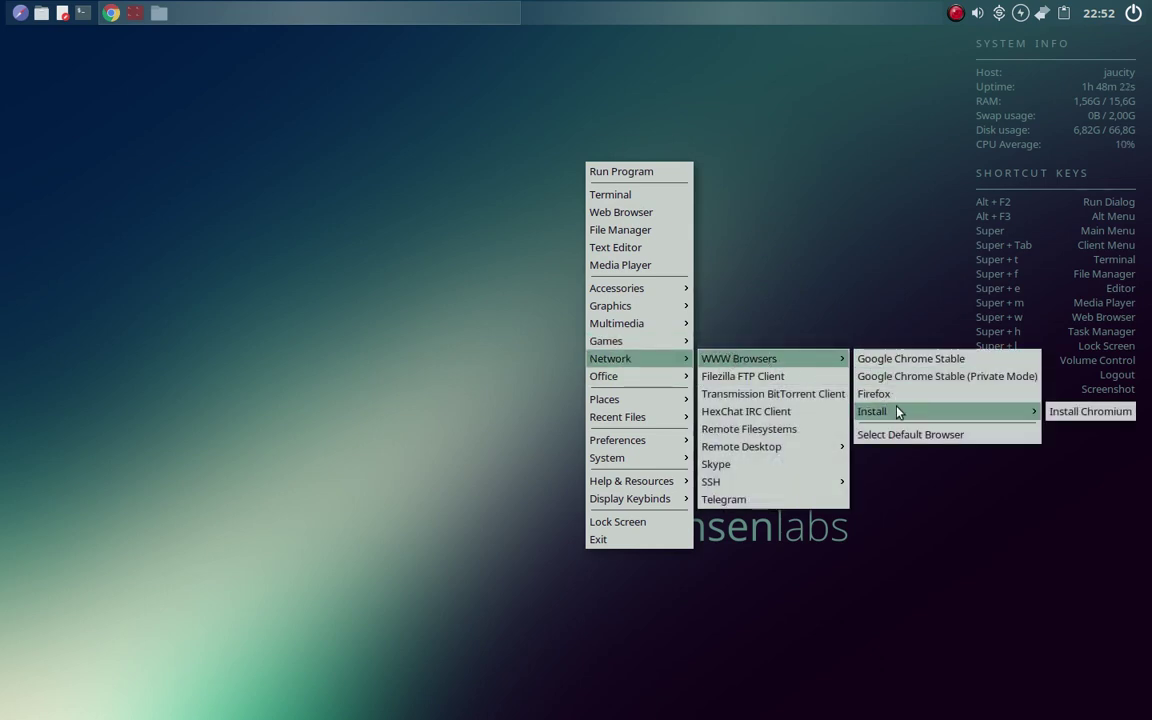
left_click(455, 267)
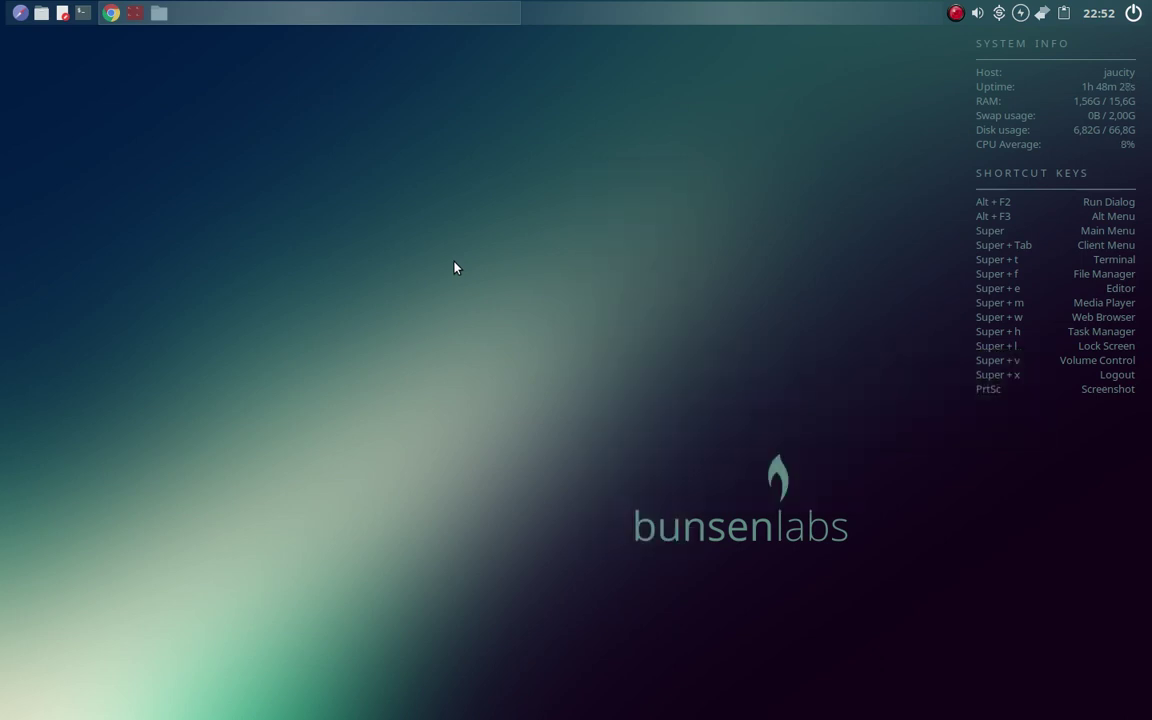
right_click(649, 184)
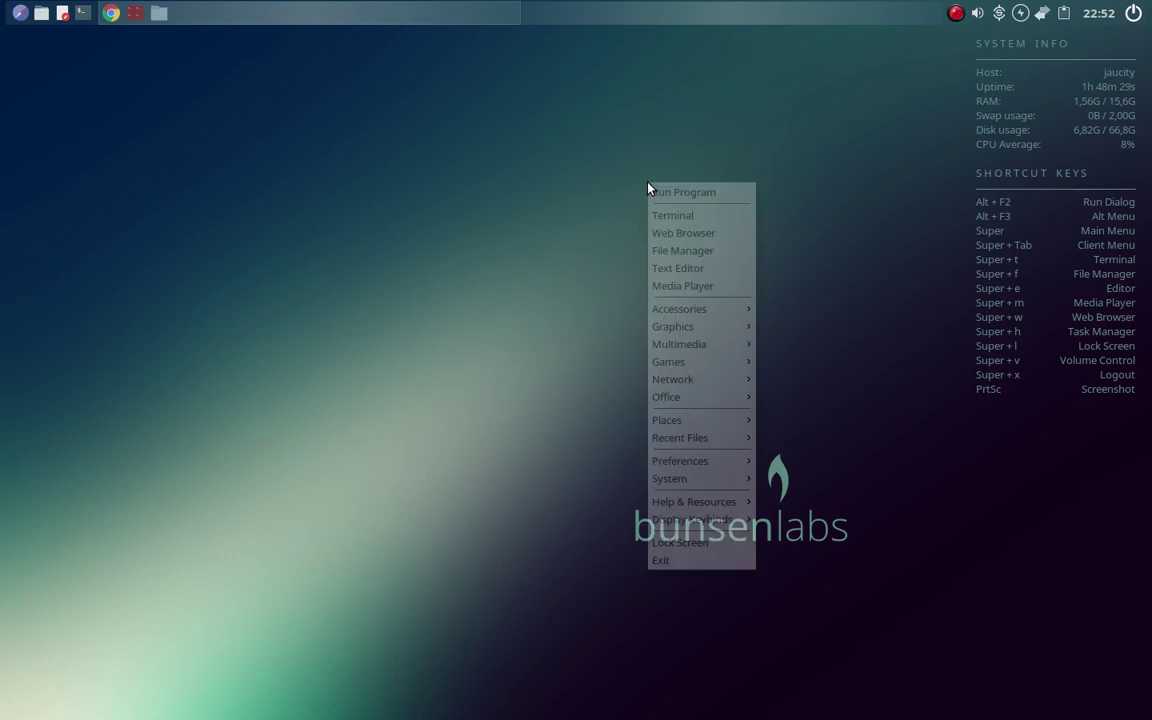
left_click(583, 203)
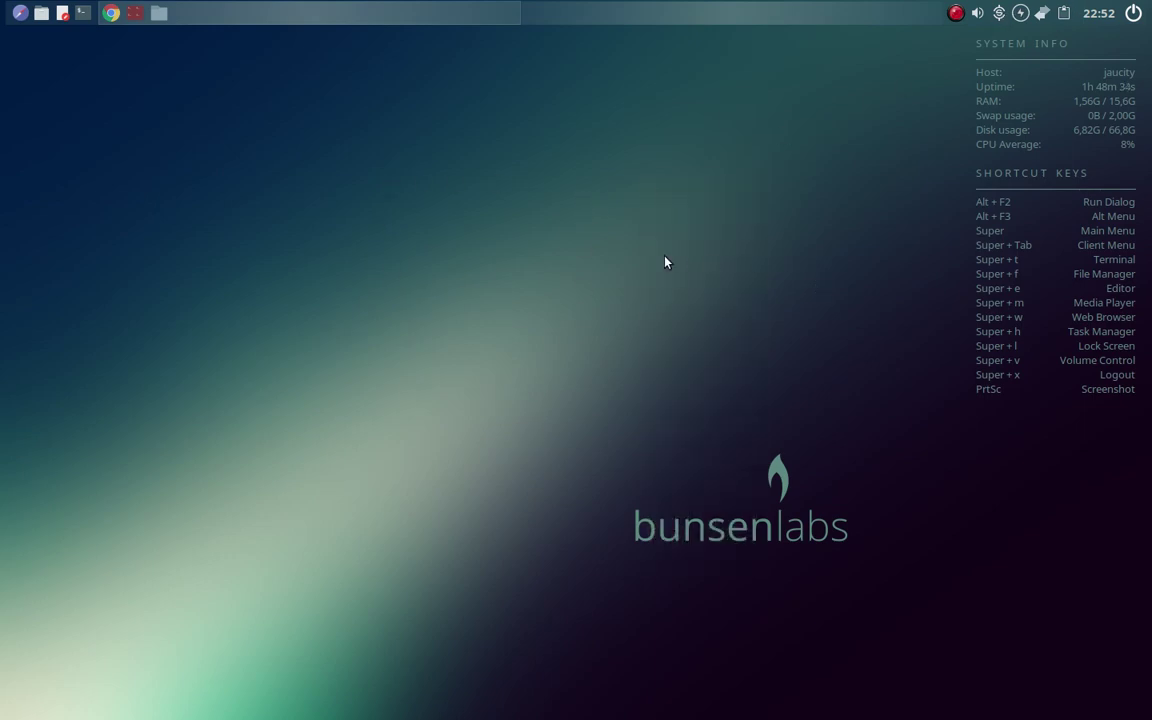
- Open the search launcher, search for Opera, clear the query and close the launcher
key("ctrl+space")
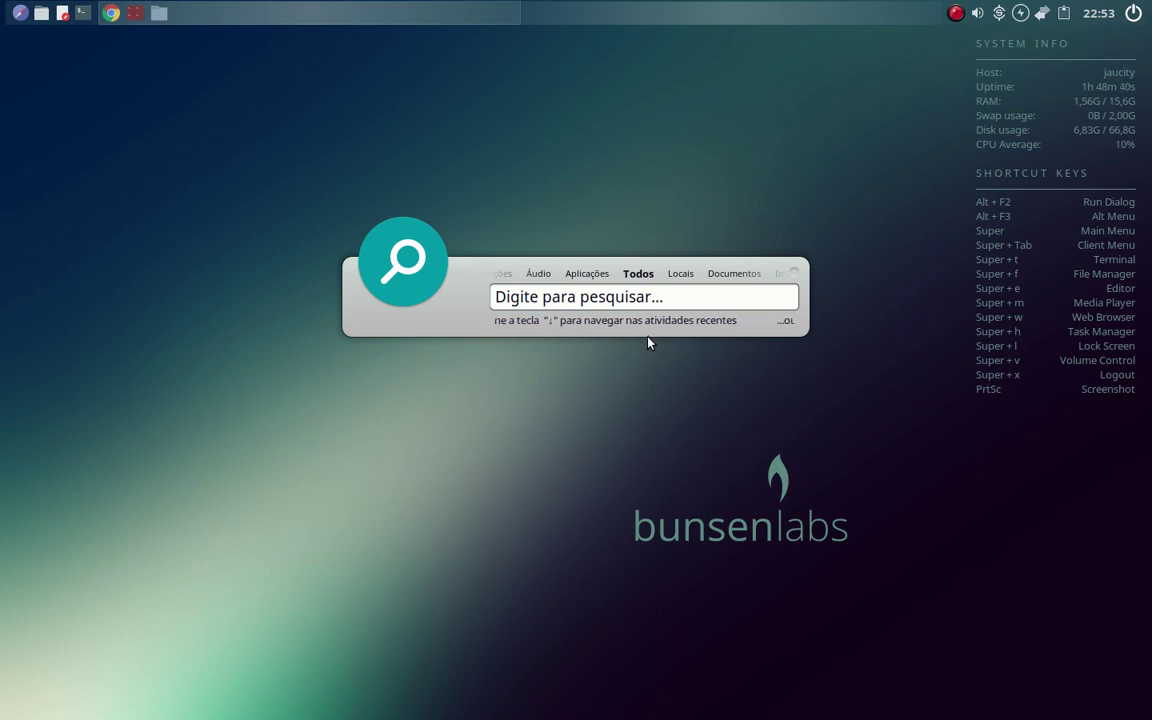
type("o")
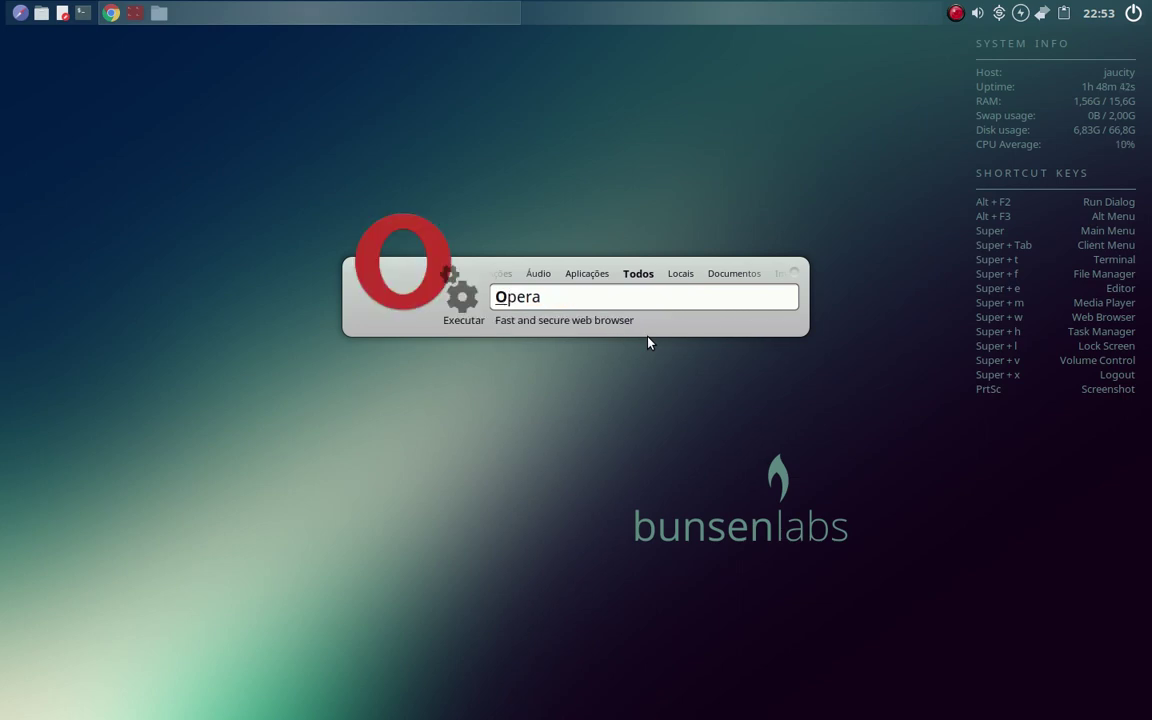
type("pera")
key("BackSpace")
key("BackSpace")
key("BackSpace")
key("BackSpace")
key("BackSpace")
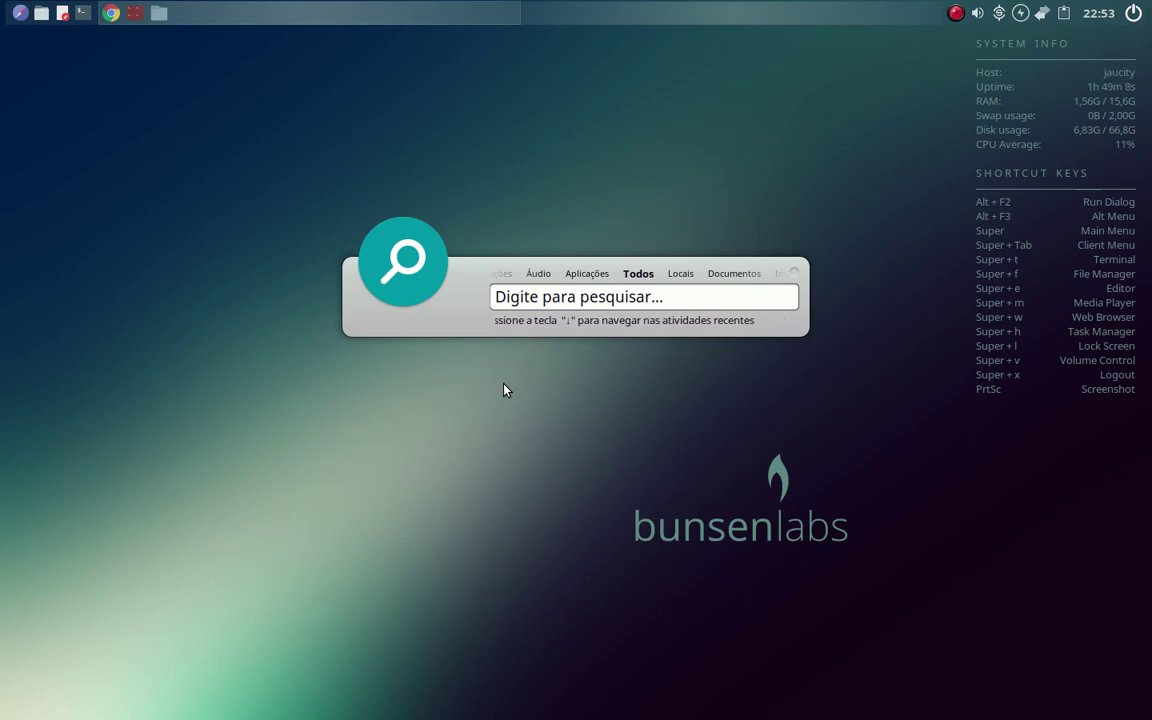
key("Escape")
- Browse the desktop menu's Preferences for Openbox, open its autostart file in Geany and close the editor
right_click(473, 183)
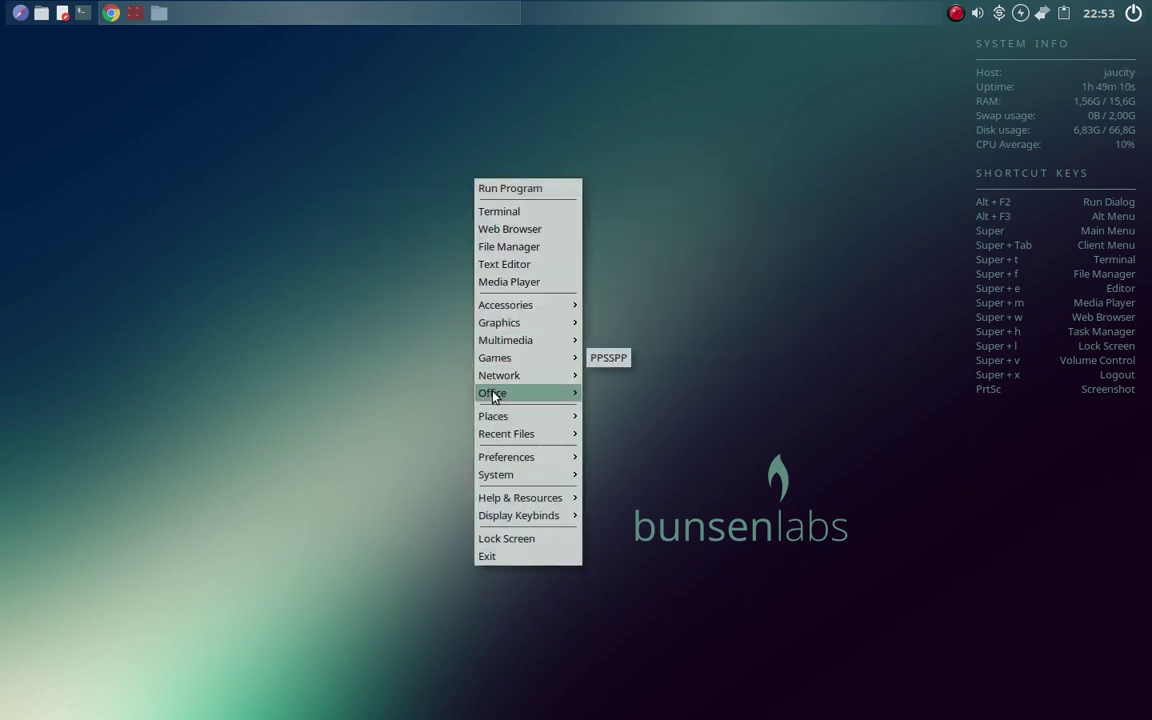
mouse_move(496, 393)
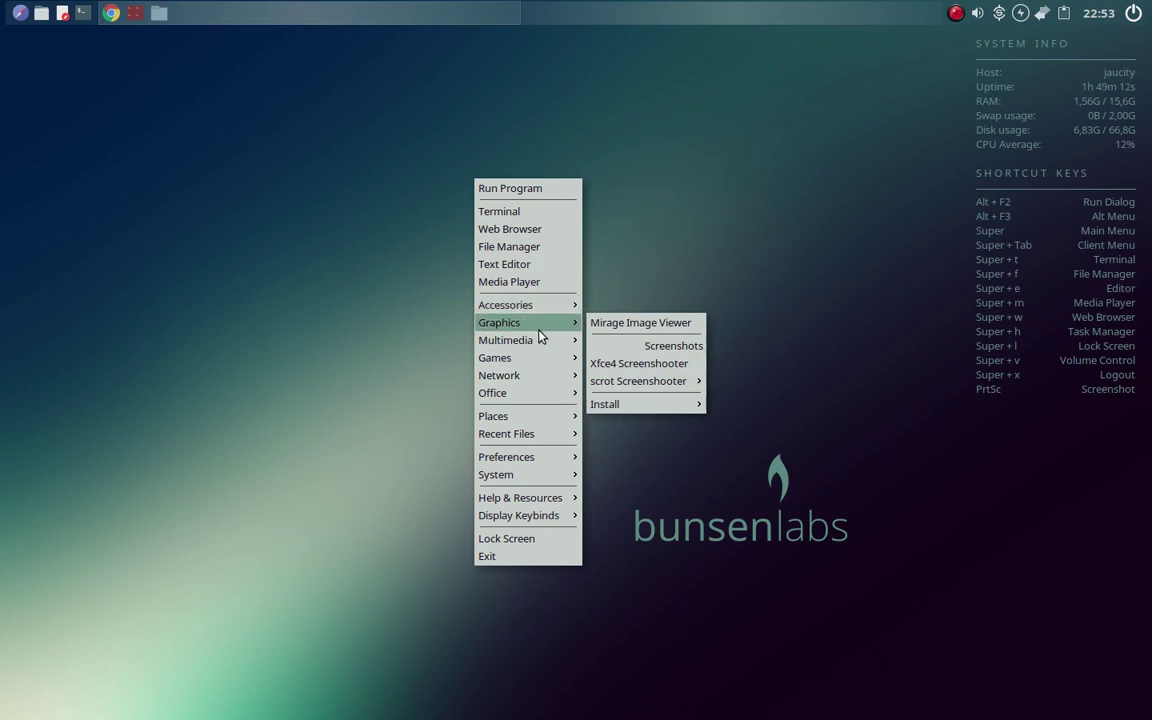
mouse_move(543, 374)
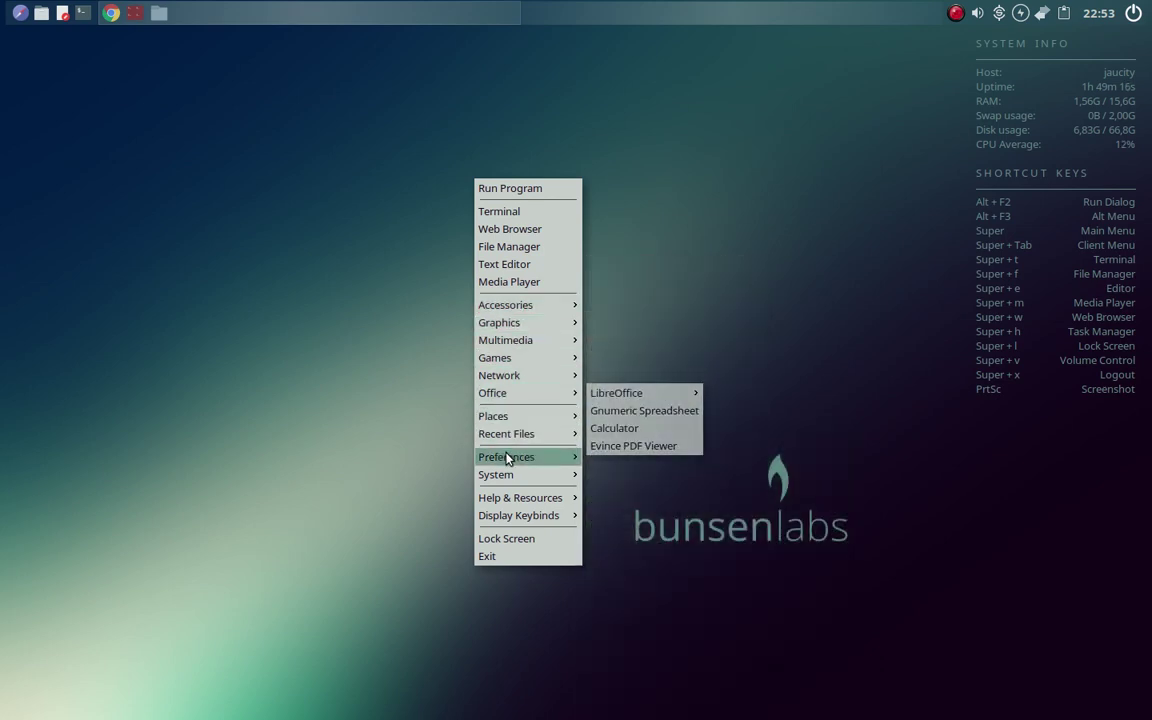
mouse_move(510, 459)
mouse_move(665, 460)
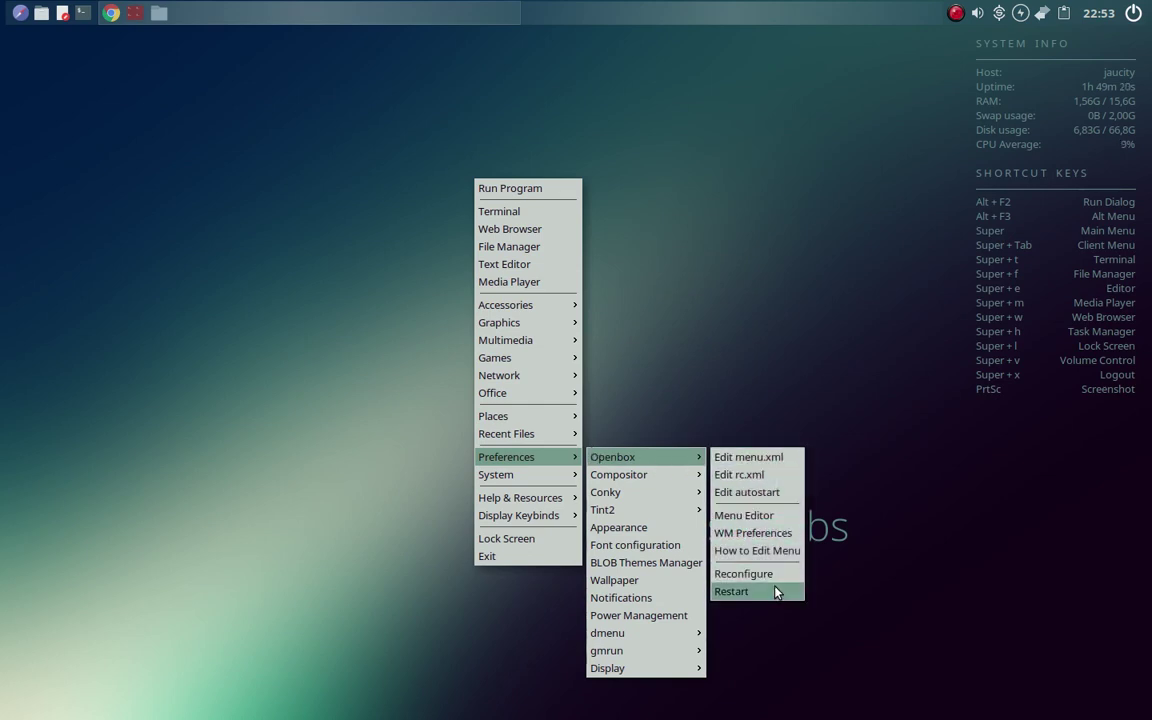
left_click(744, 496)
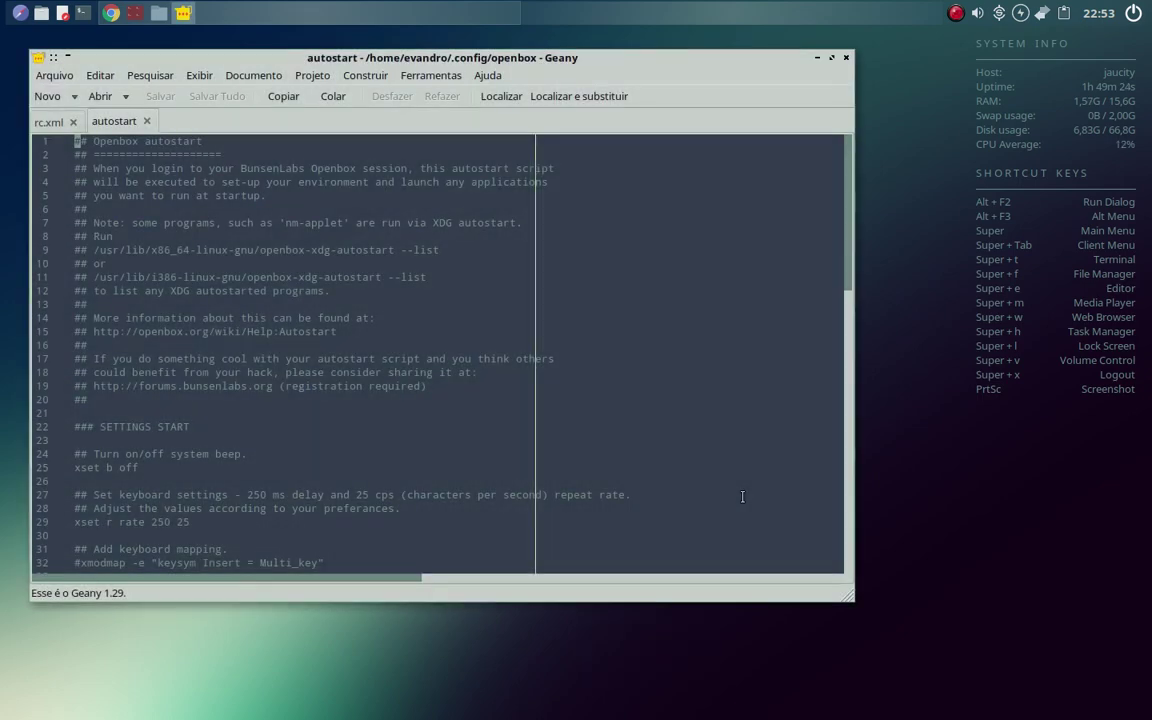
left_click(846, 59)
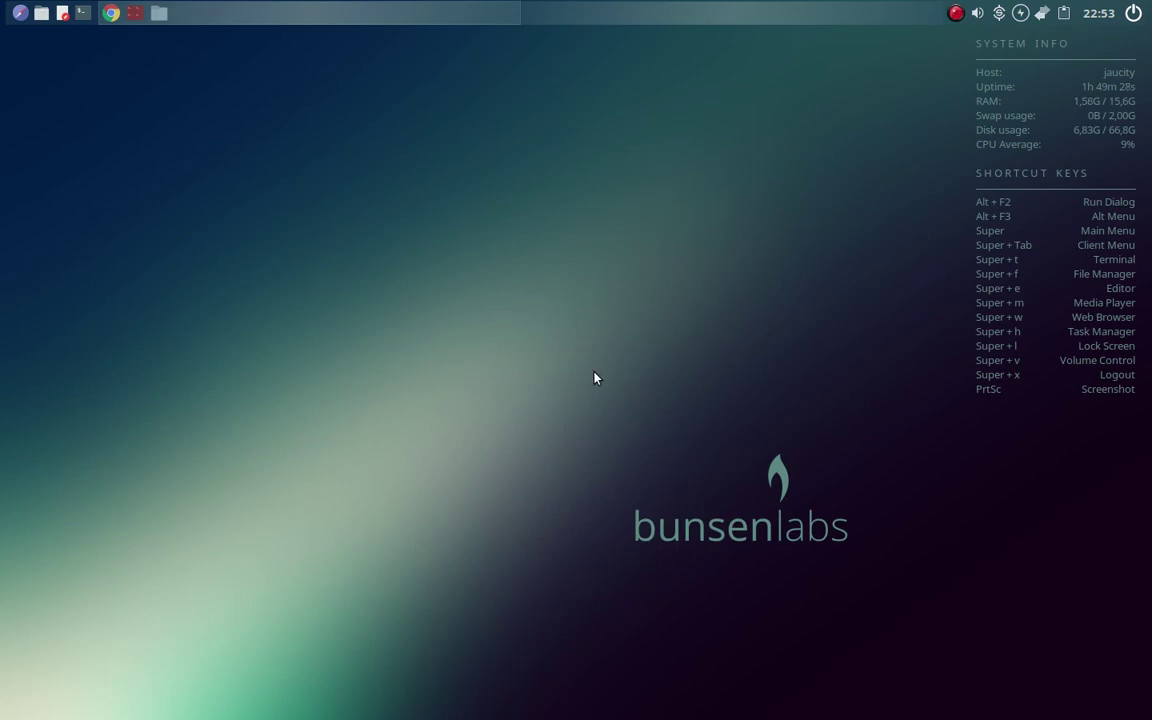
- Browse the desktop menu to the Openbox preferences, open the Menu Editor and reposition its window
right_click(660, 334)
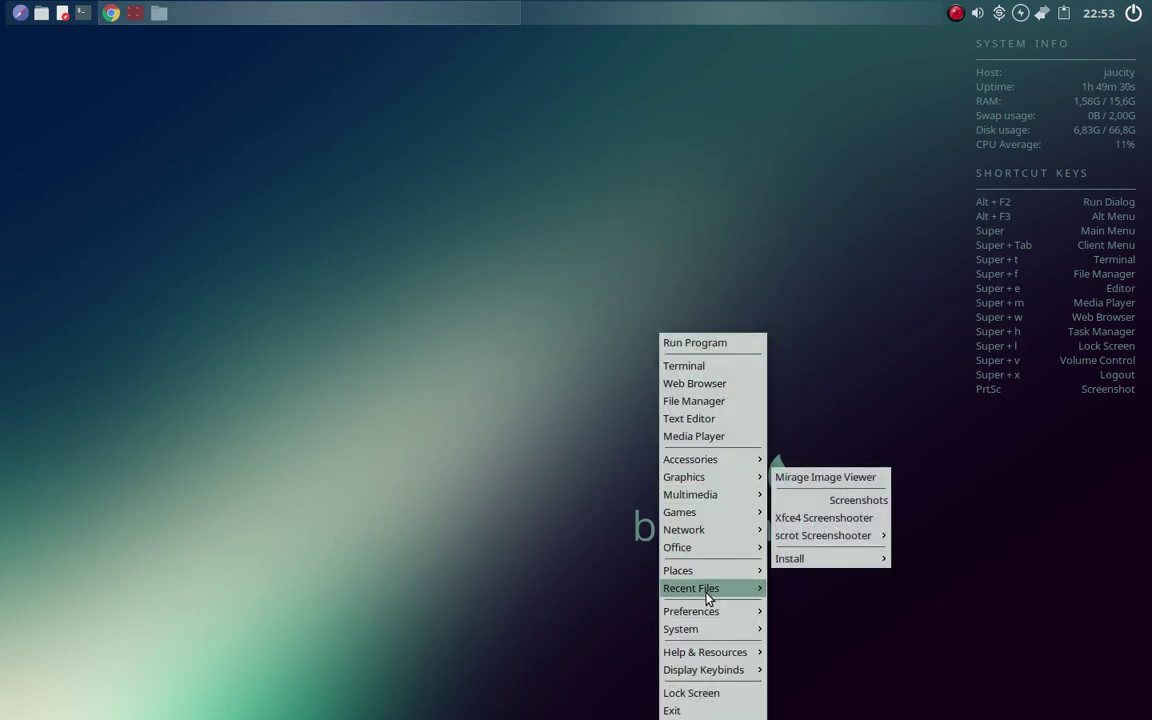
mouse_move(707, 597)
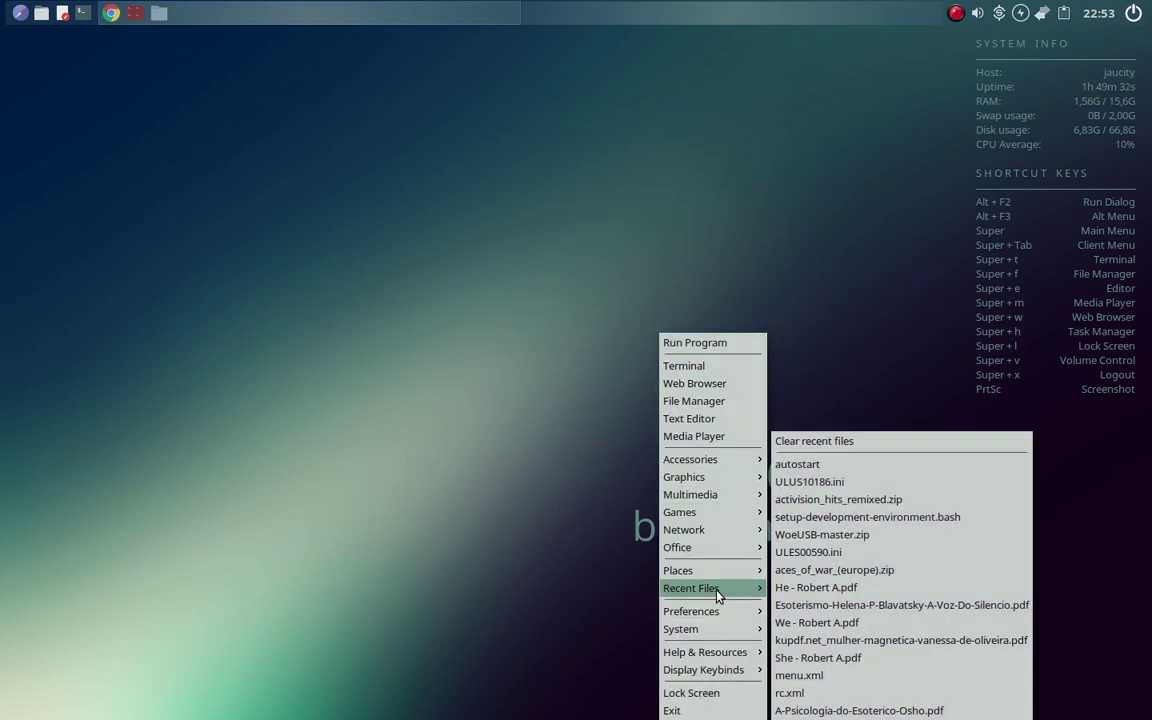
mouse_move(729, 571)
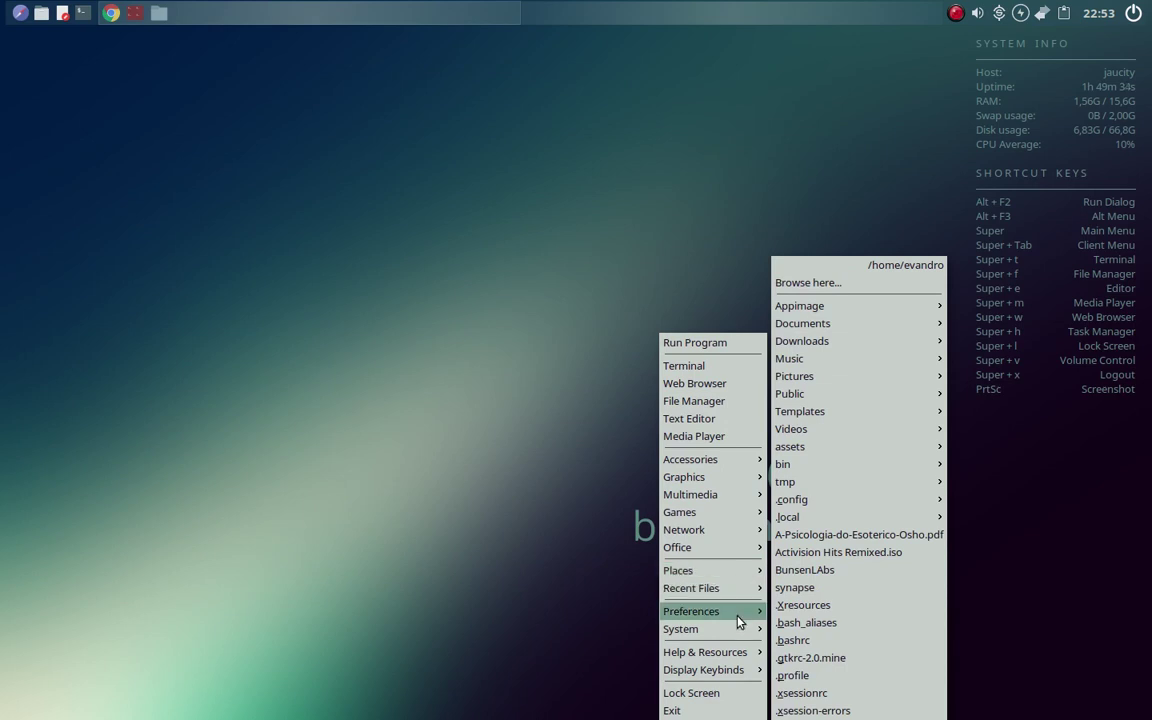
mouse_move(738, 611)
mouse_move(857, 498)
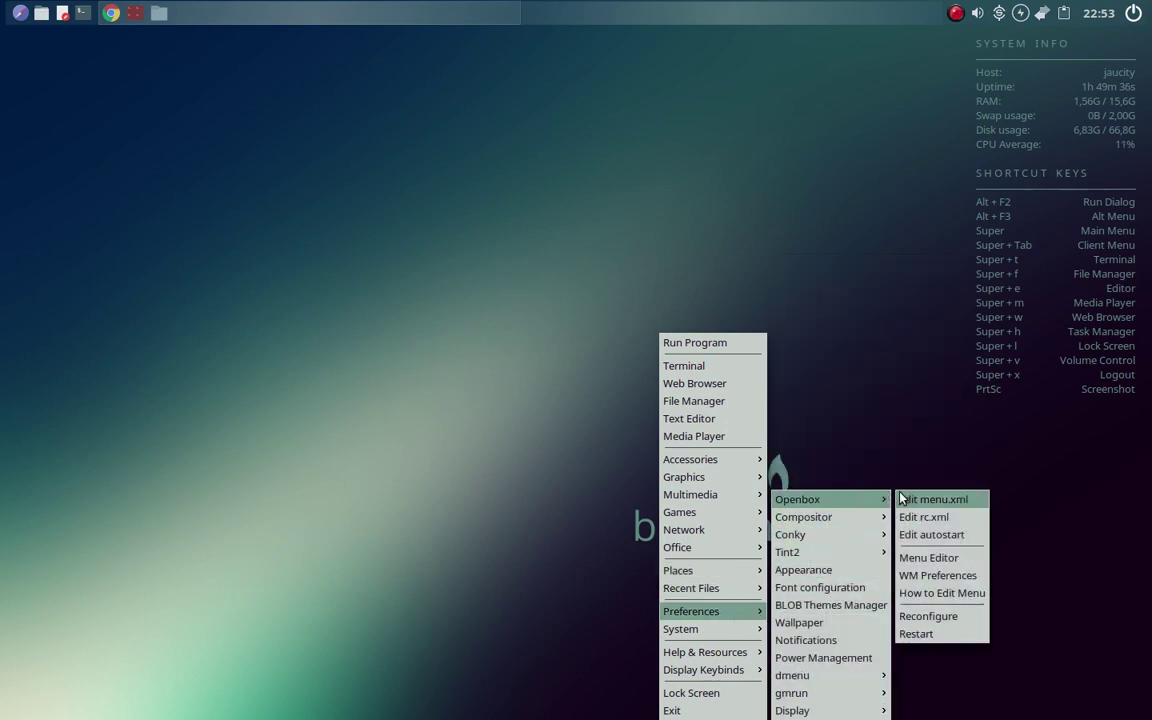
left_click(927, 558)
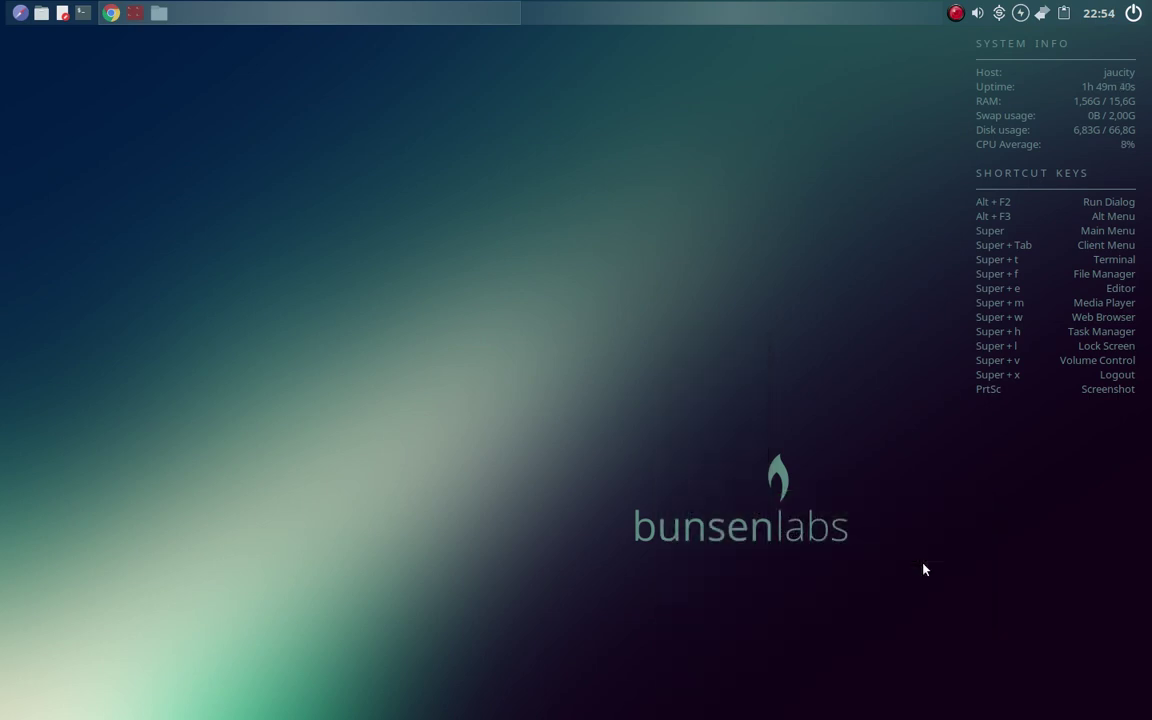
left_click_drag(620, 178, 735, 115)
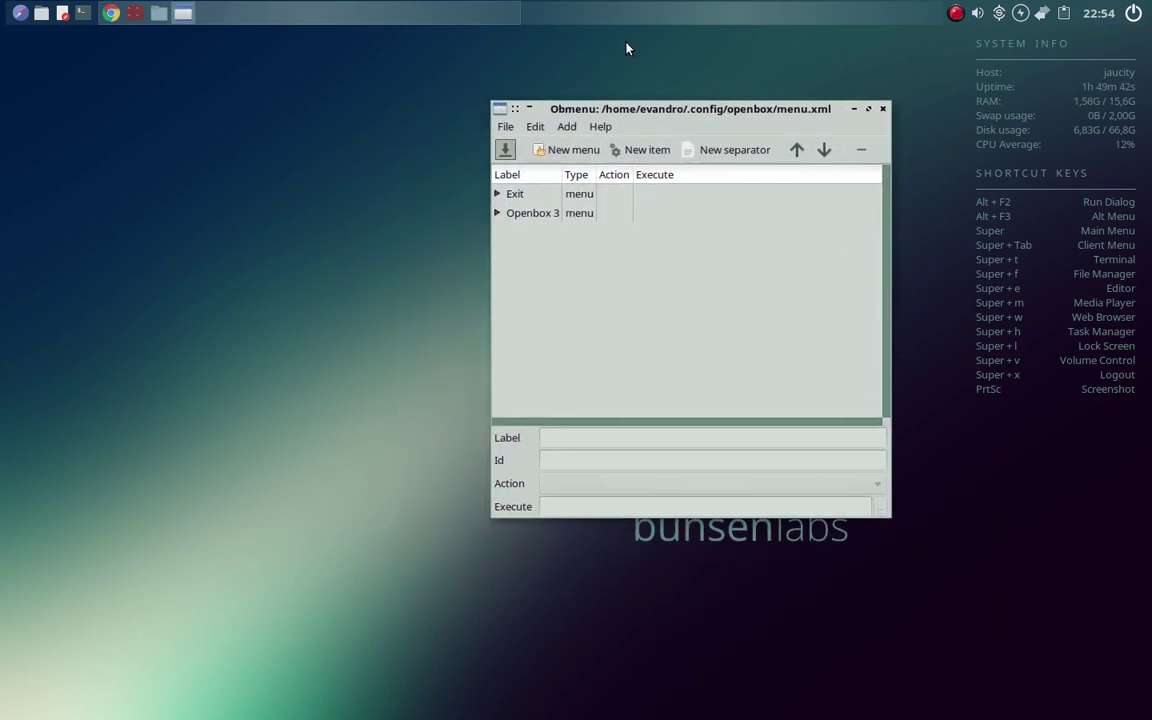
- Expand the Exit menu in Obmenu, compare it with the desktop menu, and open and cancel the exit dialog
left_click(516, 196)
left_click(497, 194)
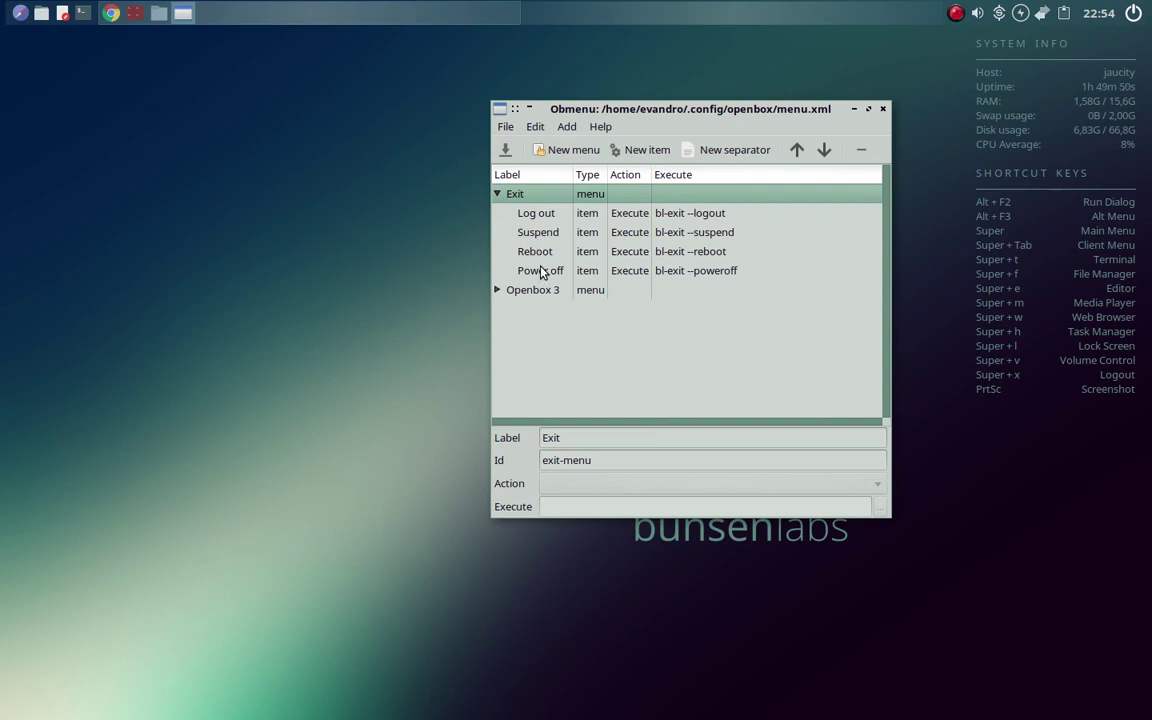
right_click(285, 182)
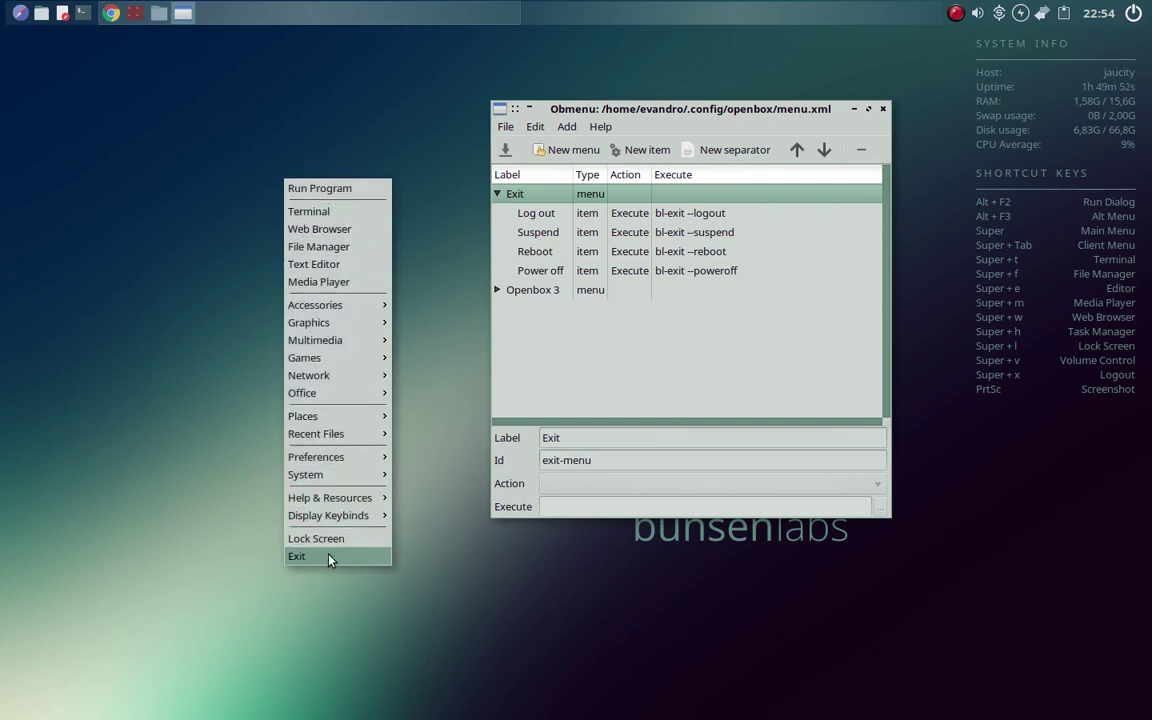
left_click(404, 256)
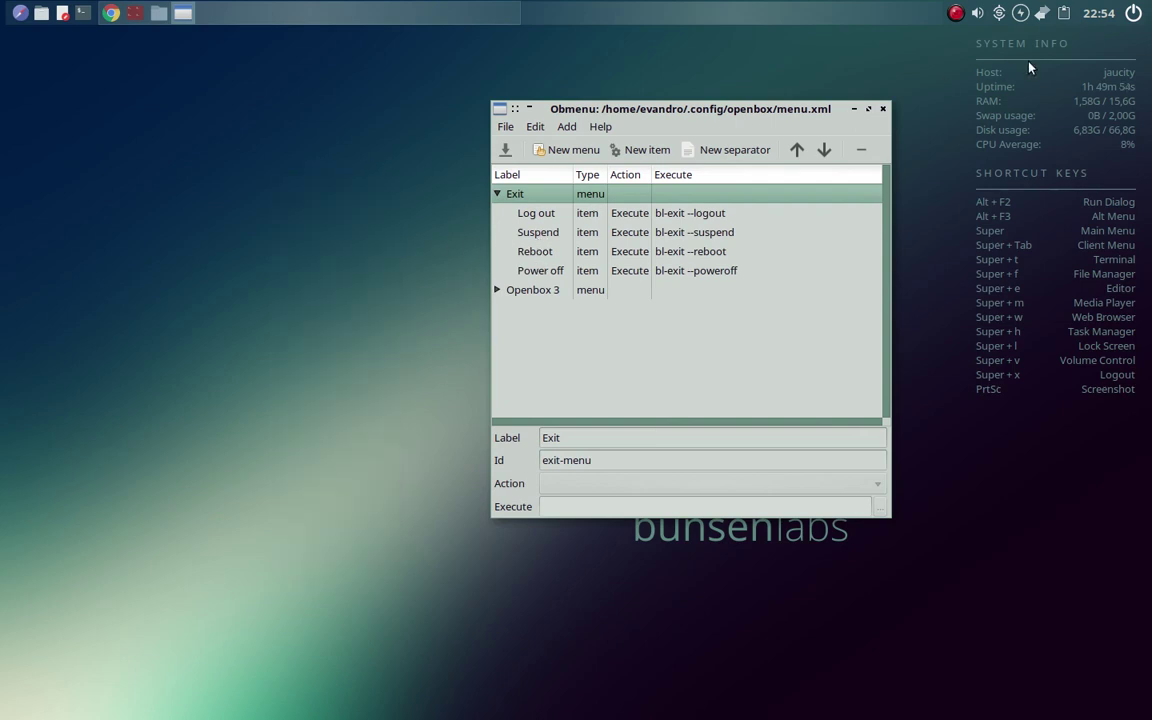
left_click(1133, 13)
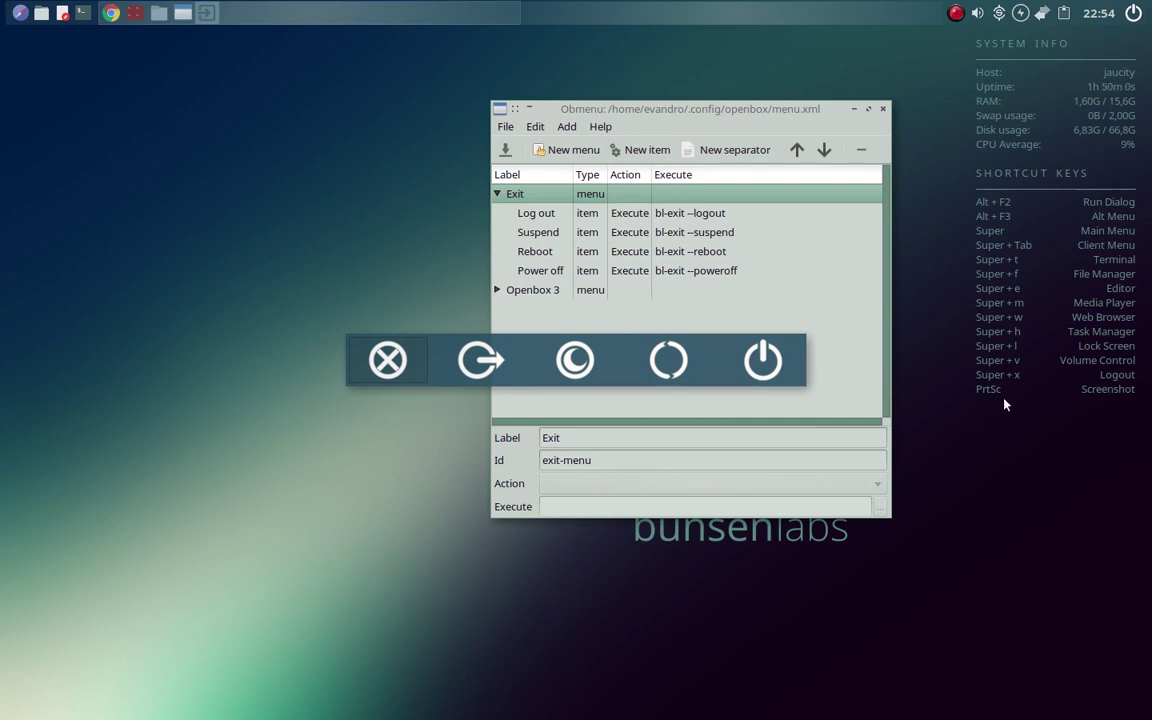
left_click(384, 360)
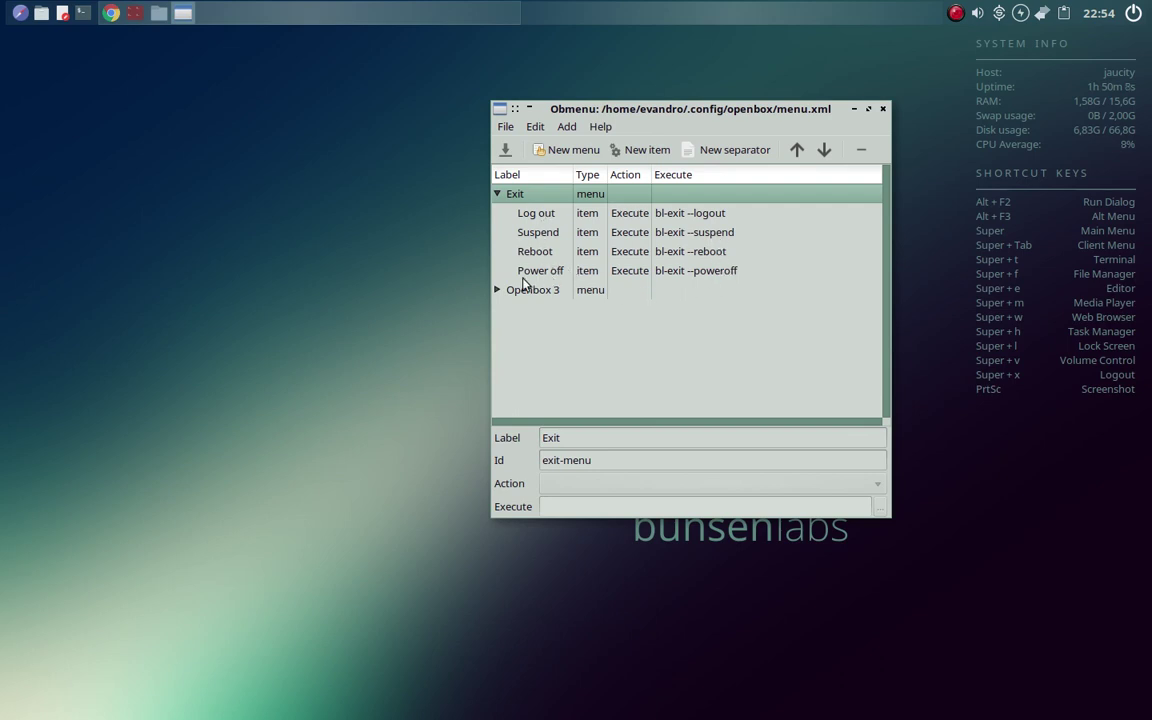
- Review the desktop menu's Help & Resources and Preferences entries, then open the exit dialog from its Exit entry and cancel it
right_click(295, 187)
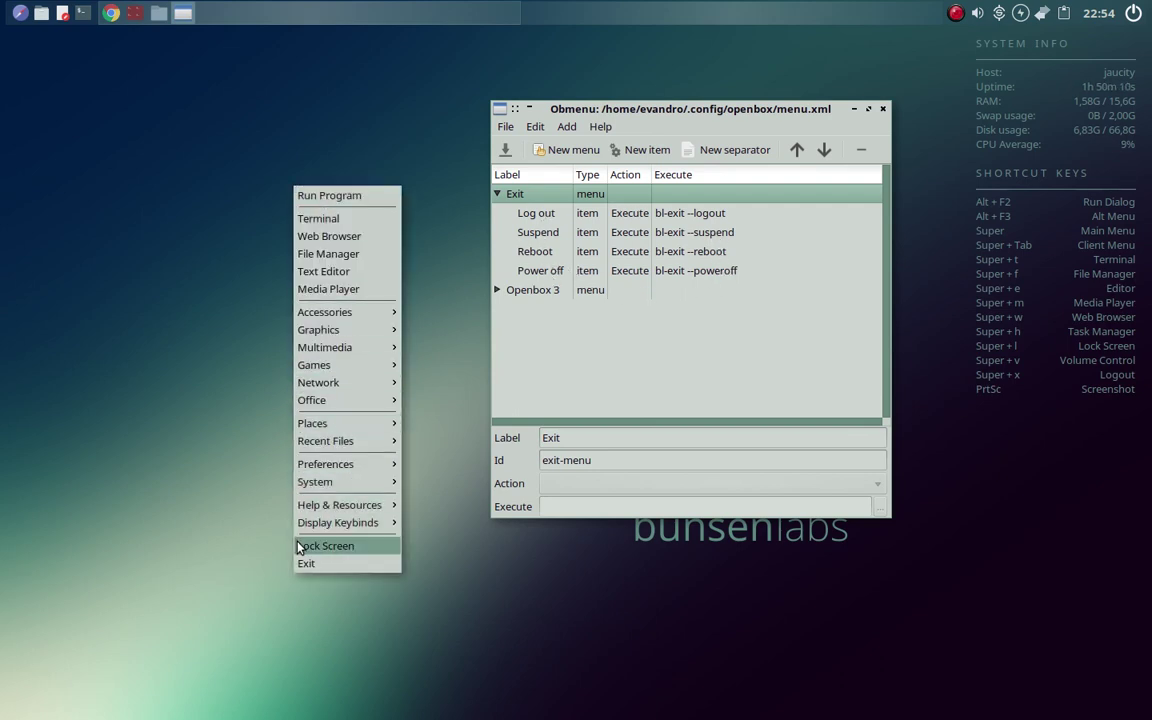
mouse_move(339, 528)
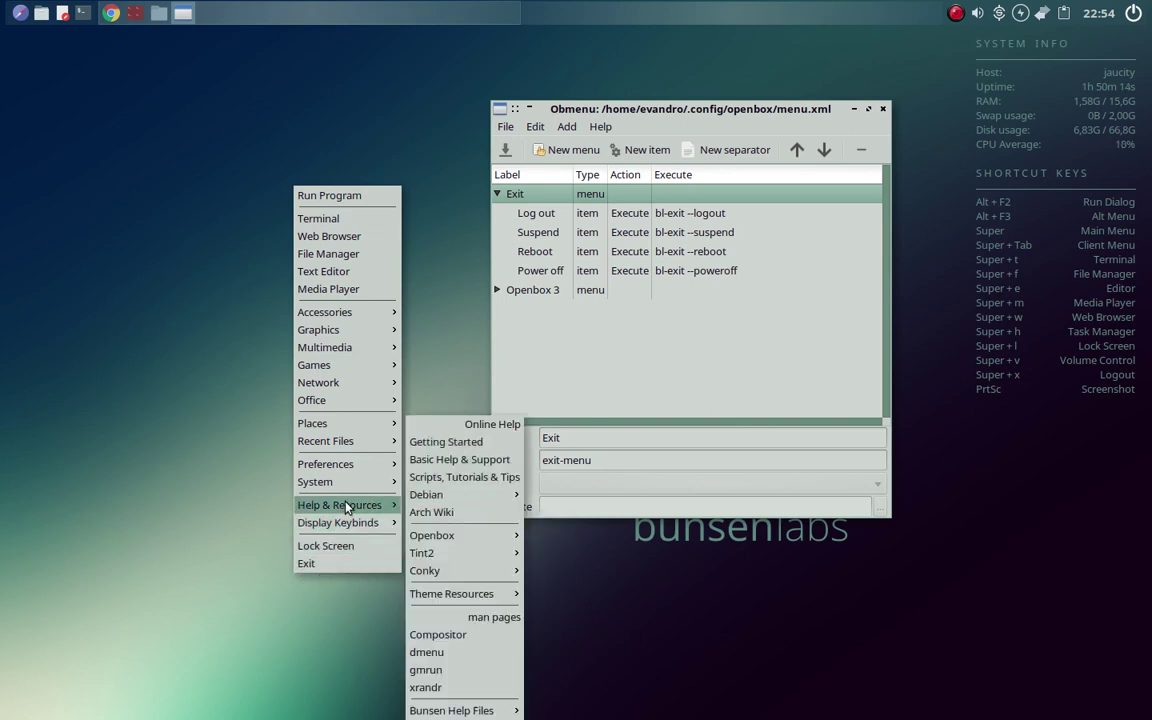
mouse_move(352, 486)
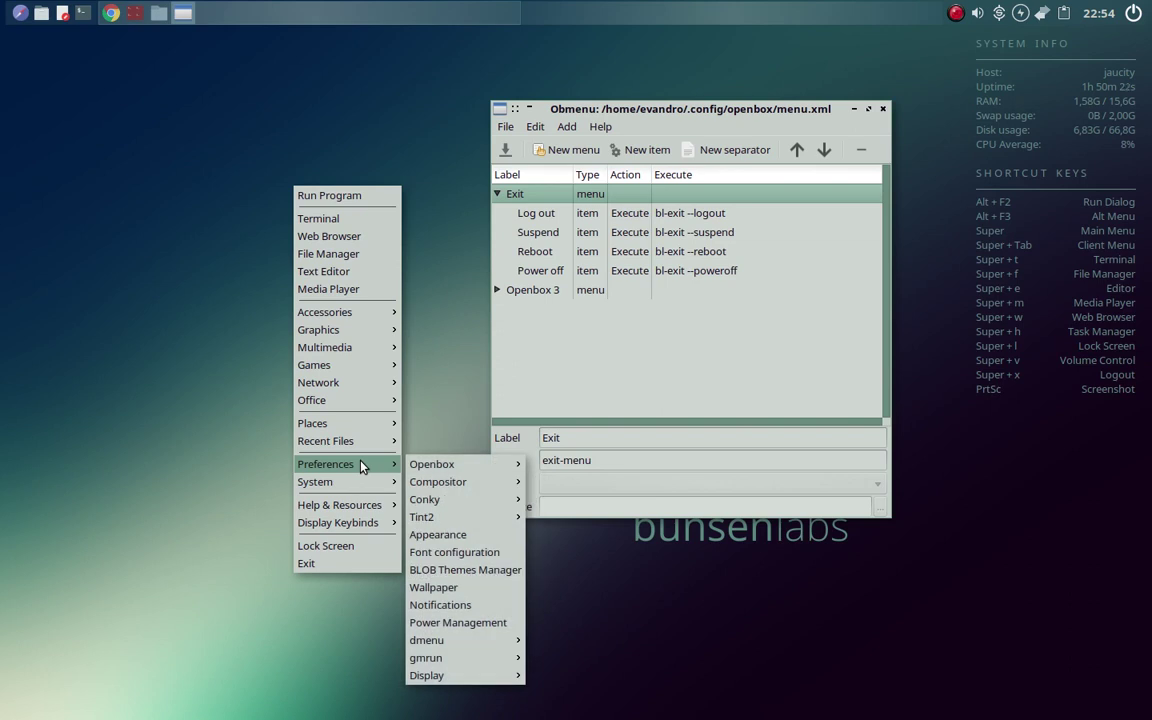
left_click(308, 564)
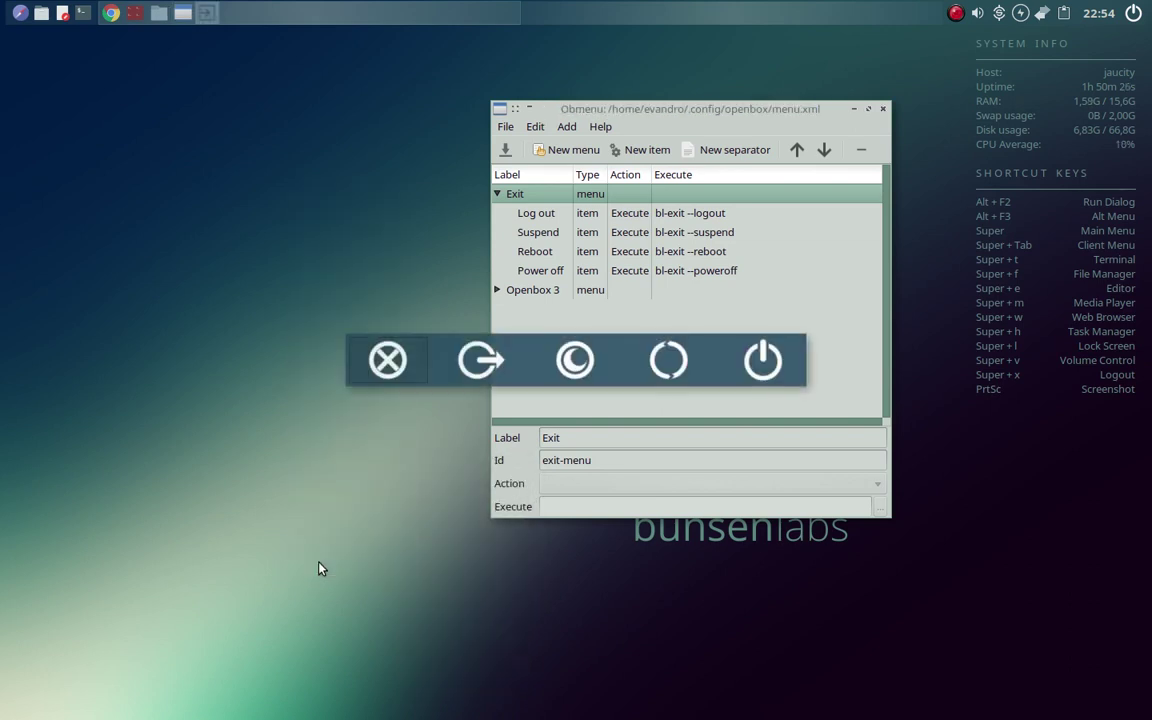
left_click(390, 360)
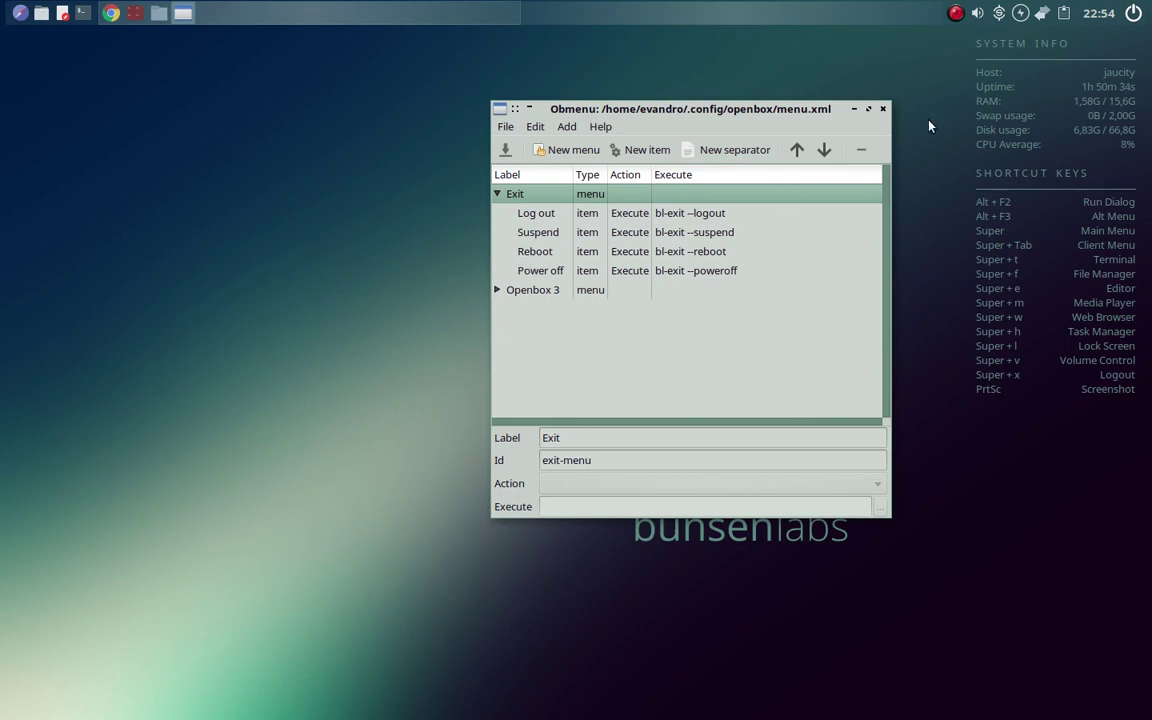
- Inspect the Exit menu's Log out, Suspend, Reboot and Power off items, and compare the expanded Openbox 3 menu with the desktop menu
left_click(531, 222)
left_click(541, 237)
left_click(545, 252)
left_click(546, 268)
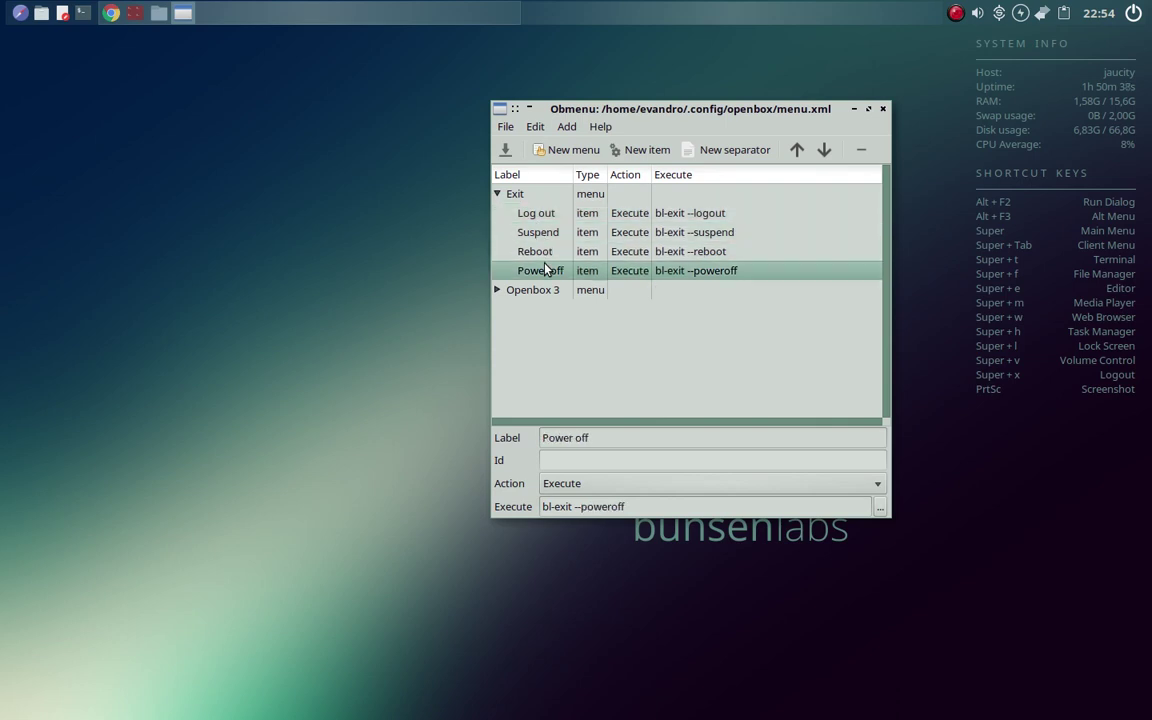
left_click(497, 194)
left_click(496, 215)
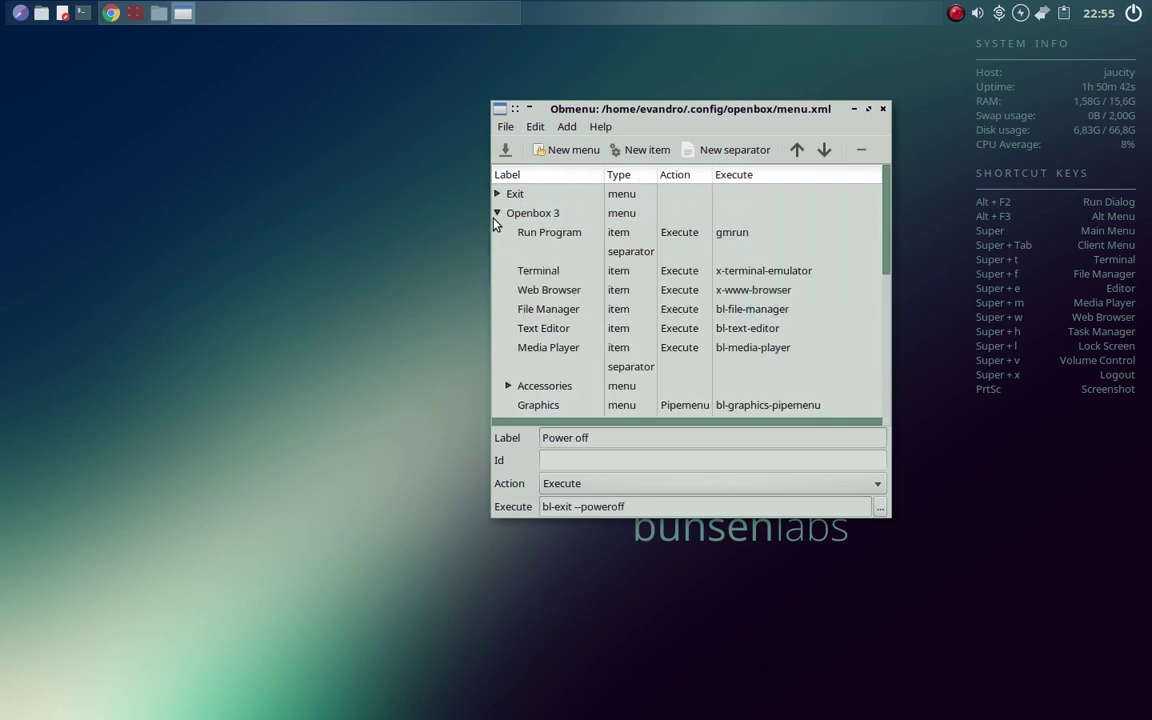
right_click(286, 137)
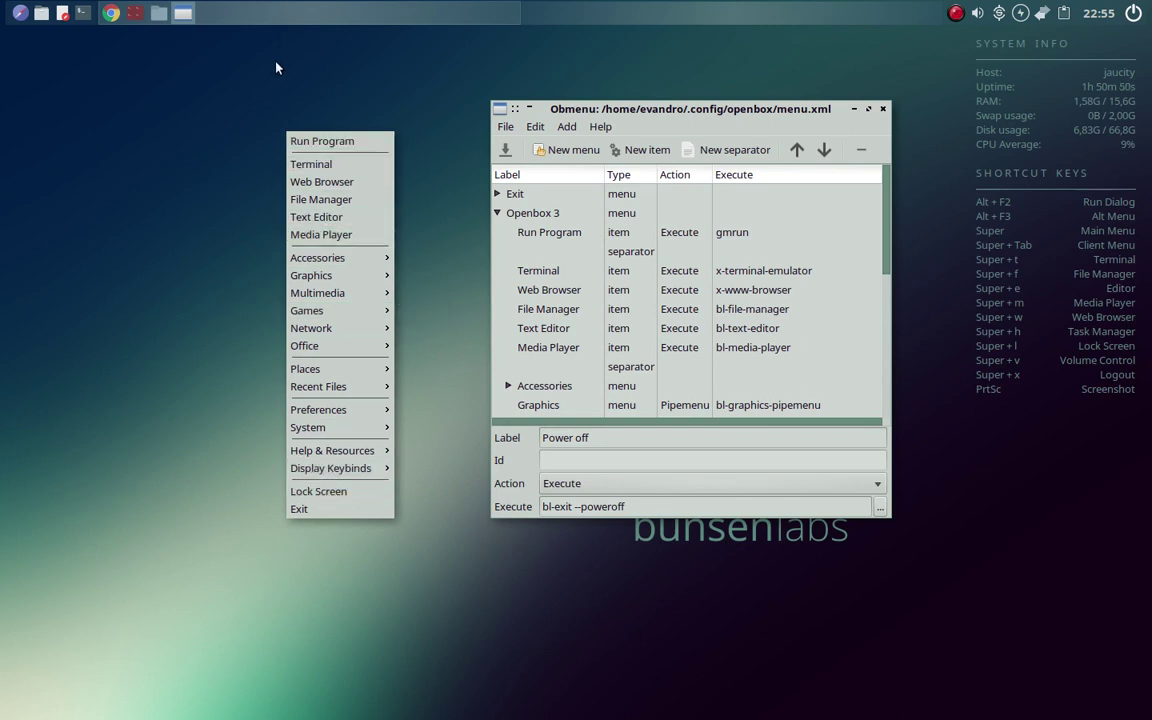
left_click(652, 115)
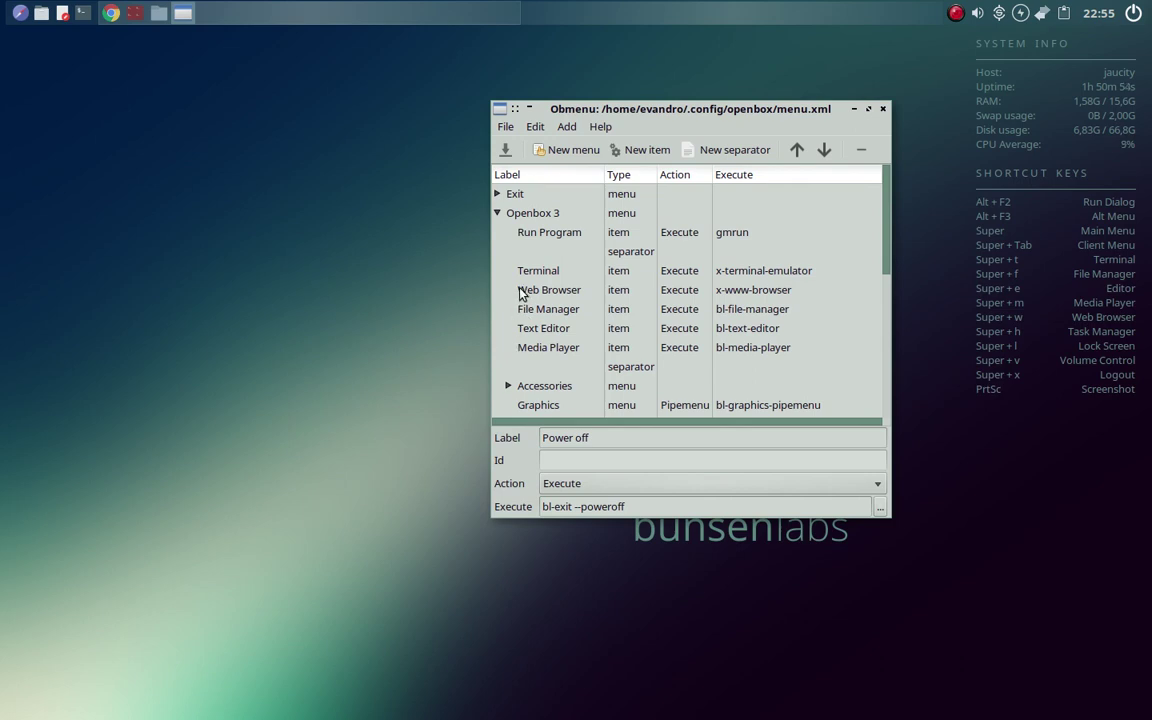
- Review the entries under Openbox 3, expand its Network submenu and inspect the WWW Browsers entry
scroll(504, 248, "down", 2)
scroll(510, 258, "up", 2)
scroll(535, 362, "down", 2)
scroll(540, 330, "down", 2)
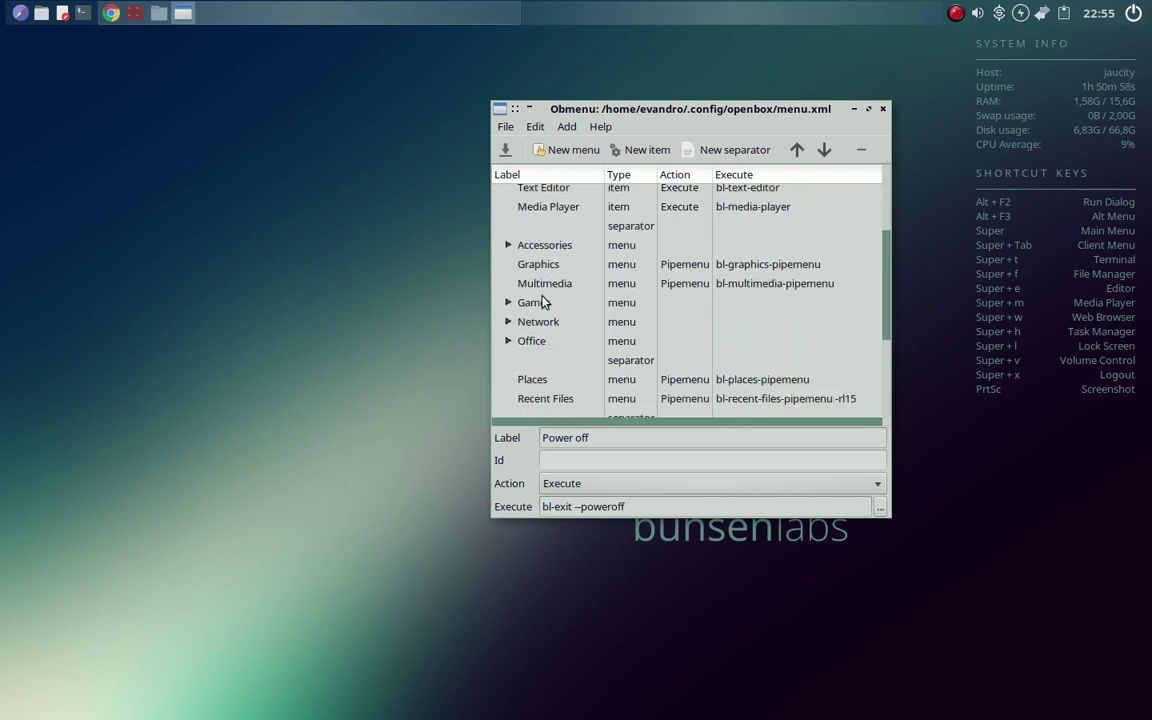
scroll(538, 310, "down", 1)
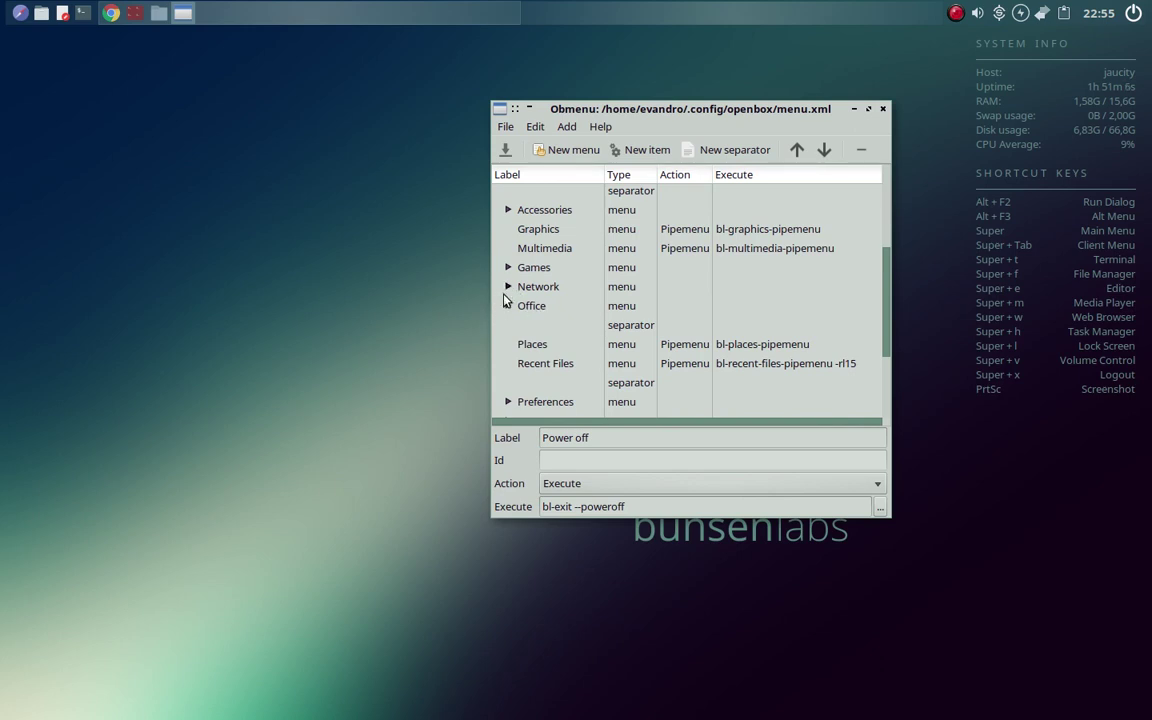
left_click(508, 287)
left_click(543, 290)
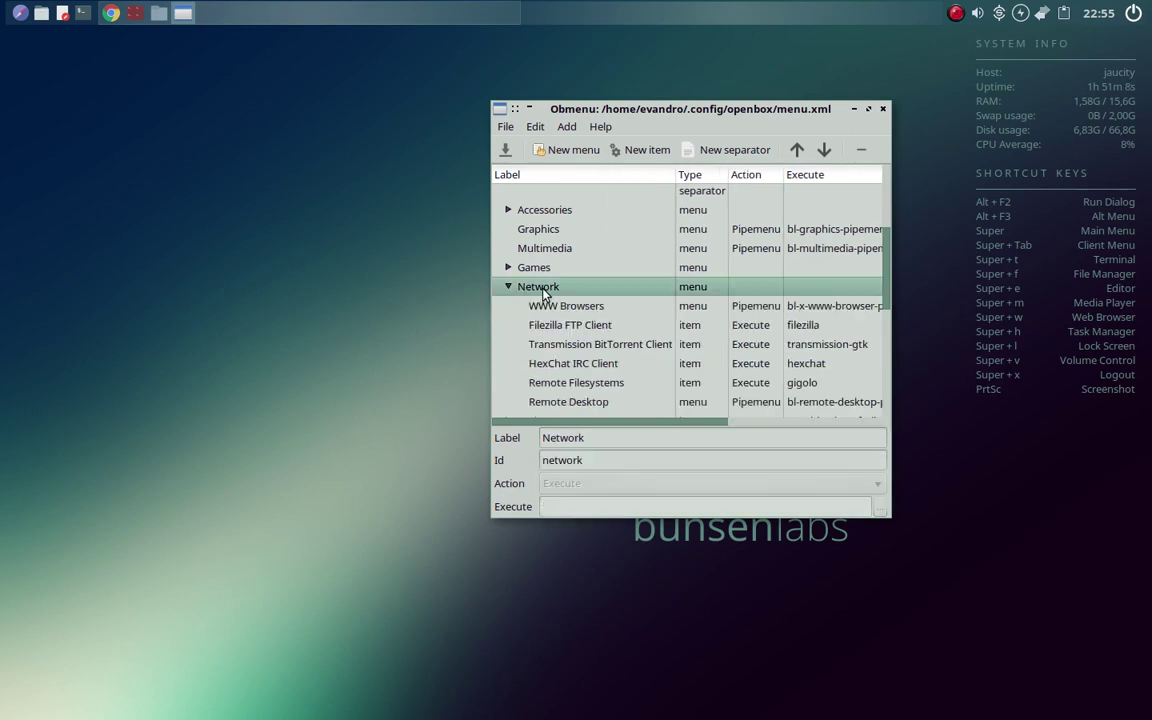
left_click(547, 304)
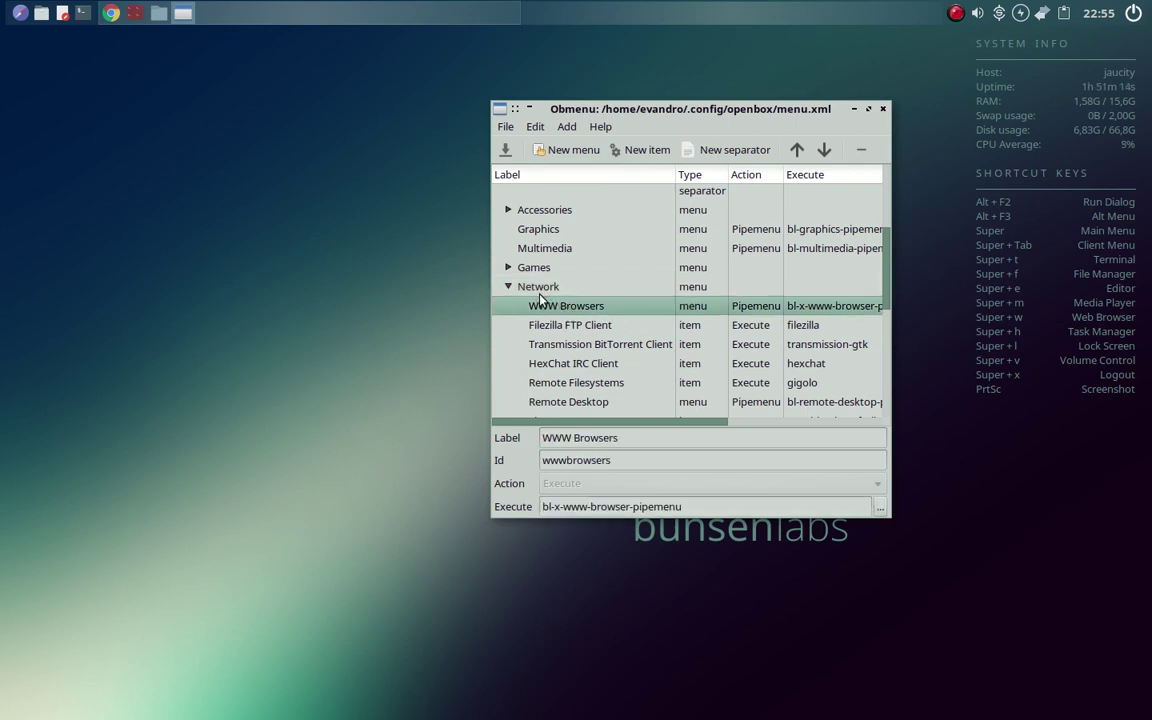
- Add a new item above the Network submenu and select it
left_click(545, 287)
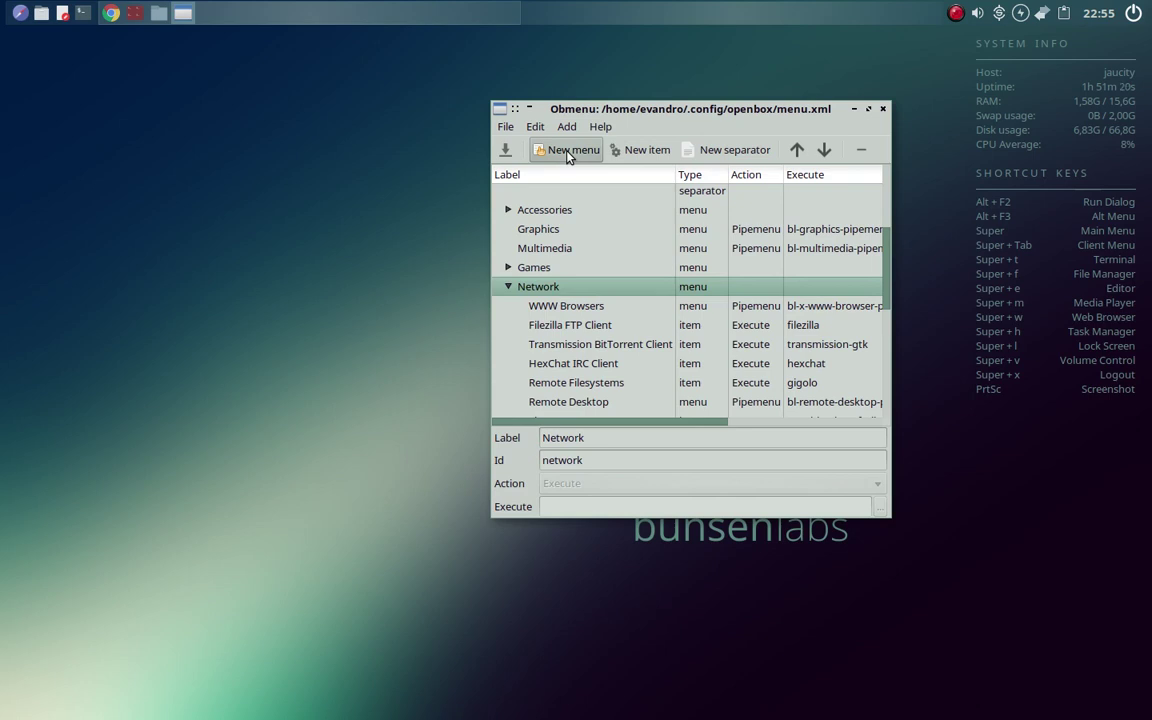
left_click(648, 151)
left_click(544, 310)
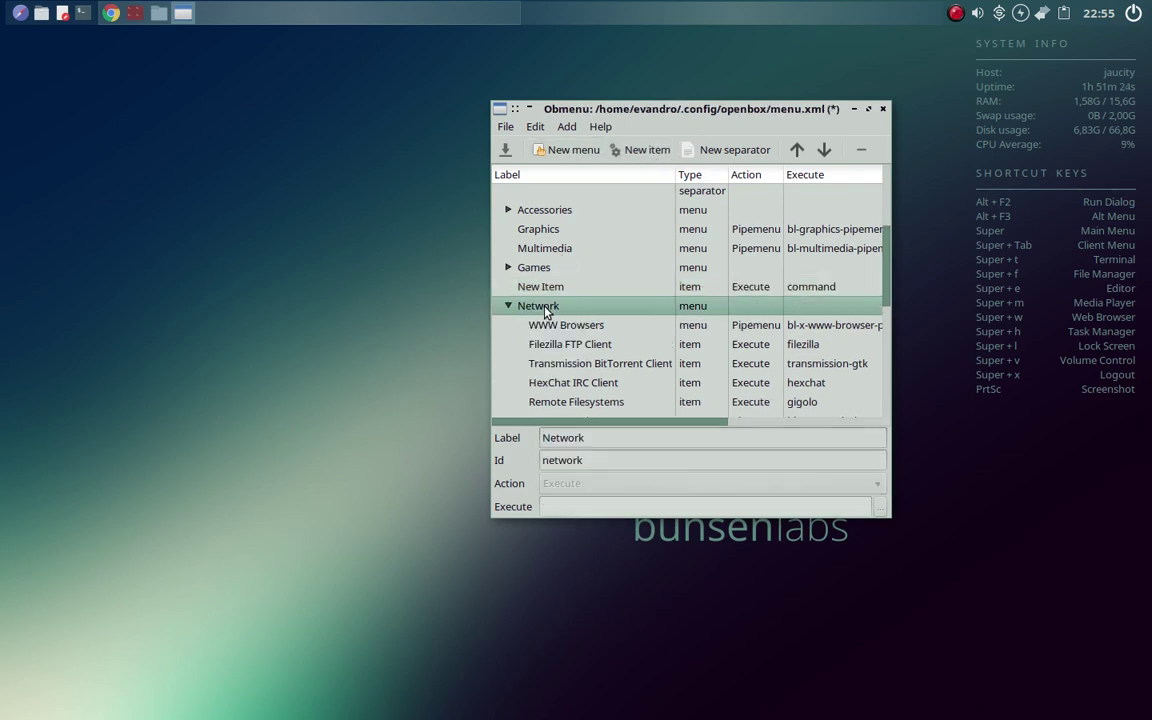
left_click(548, 290)
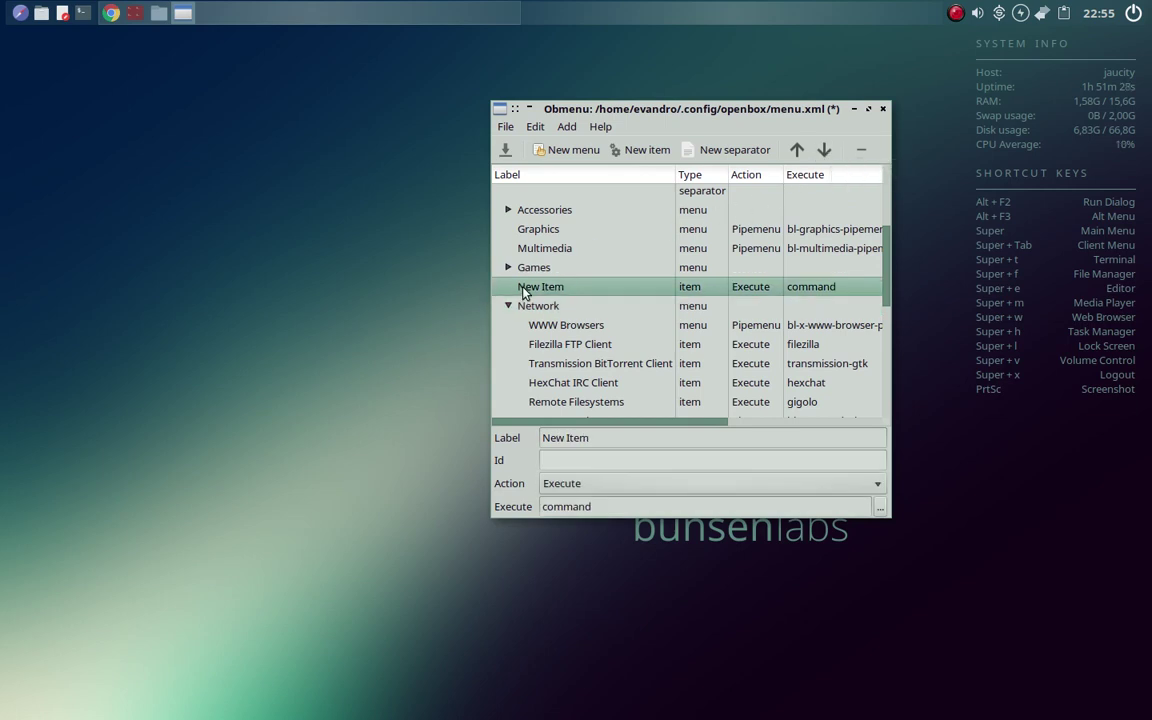
- Move the new item below the Network submenu's entries, just above Office
left_click(822, 152)
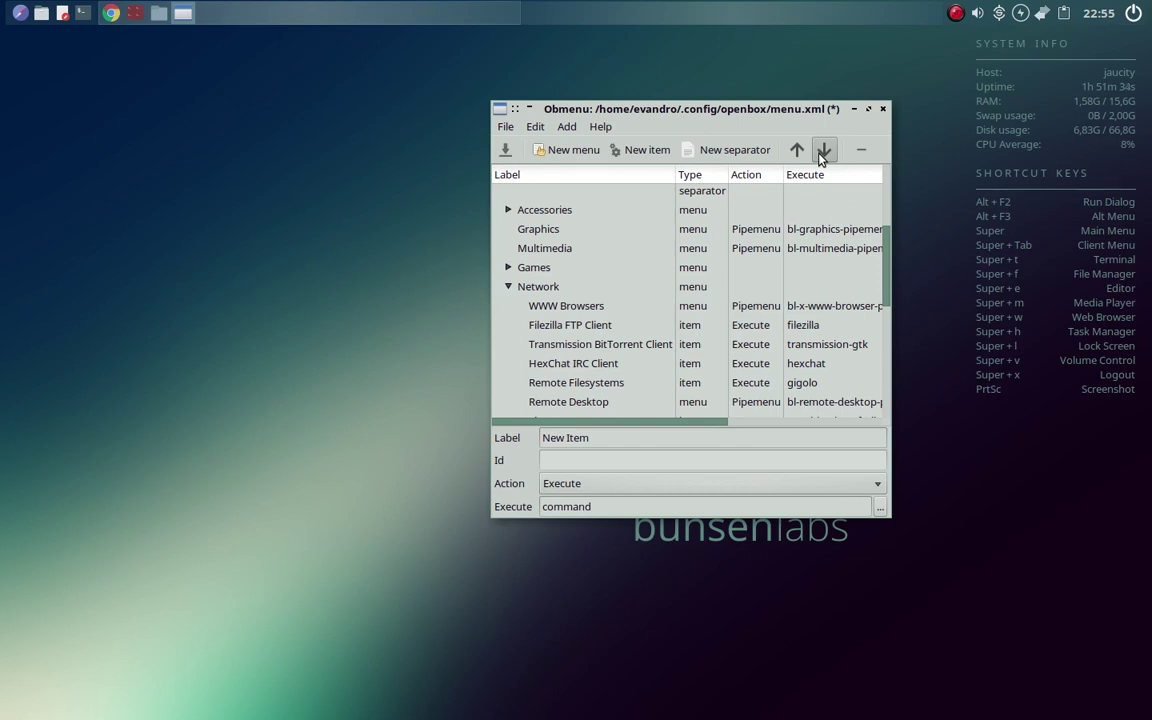
left_click(797, 152)
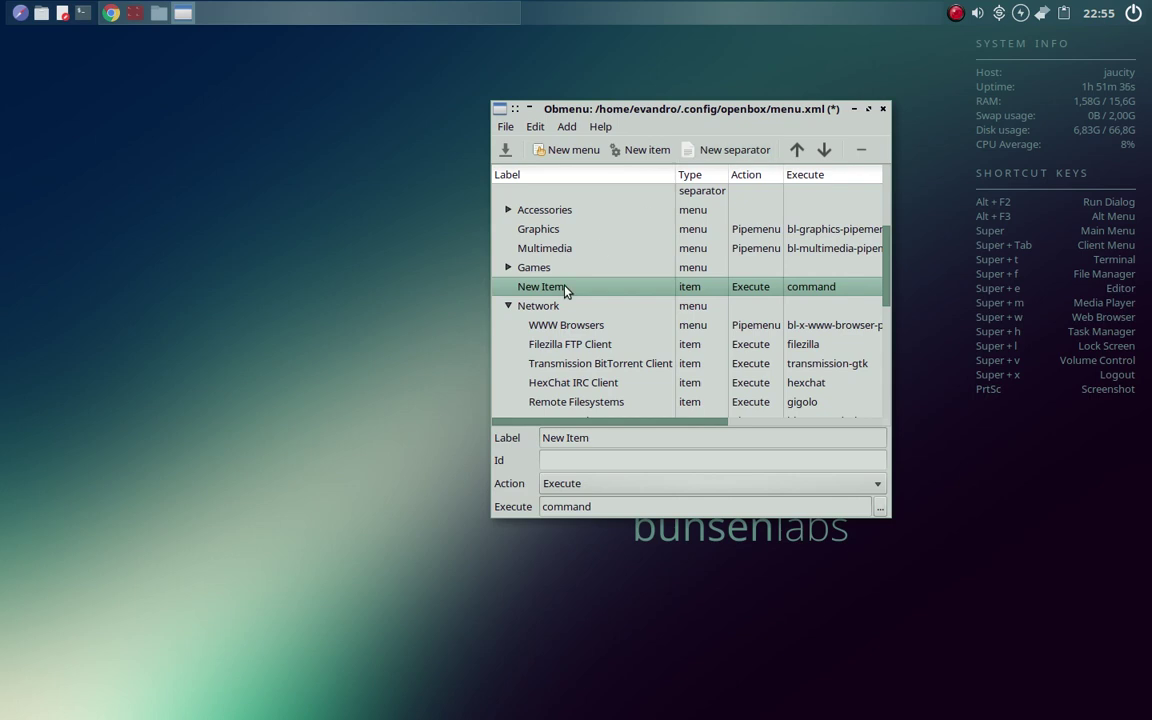
left_click(824, 152)
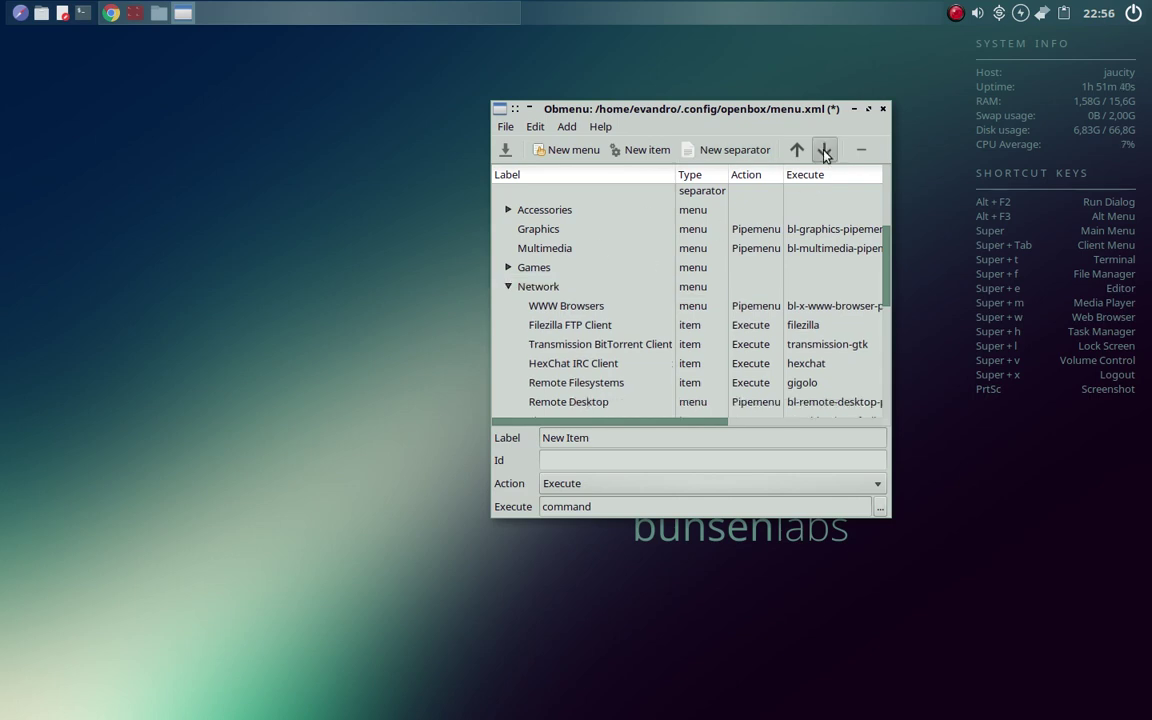
scroll(560, 368, "down", 2)
scroll(549, 390, "down", 1)
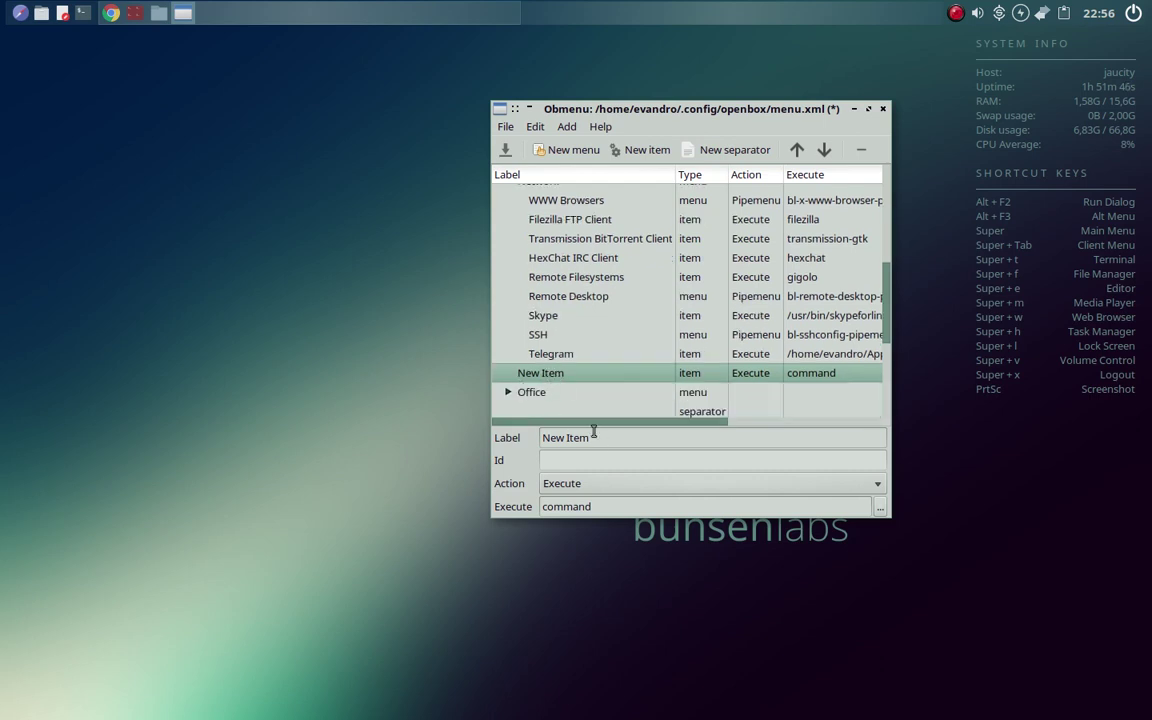
- Rename the new menu item's label to Opera
key("BackSpace")
key("BackSpace")
key("BackSpace")
key("BackSpace")
key("BackSpace")
key("BackSpace")
key("BackSpace")
key("BackSpace")
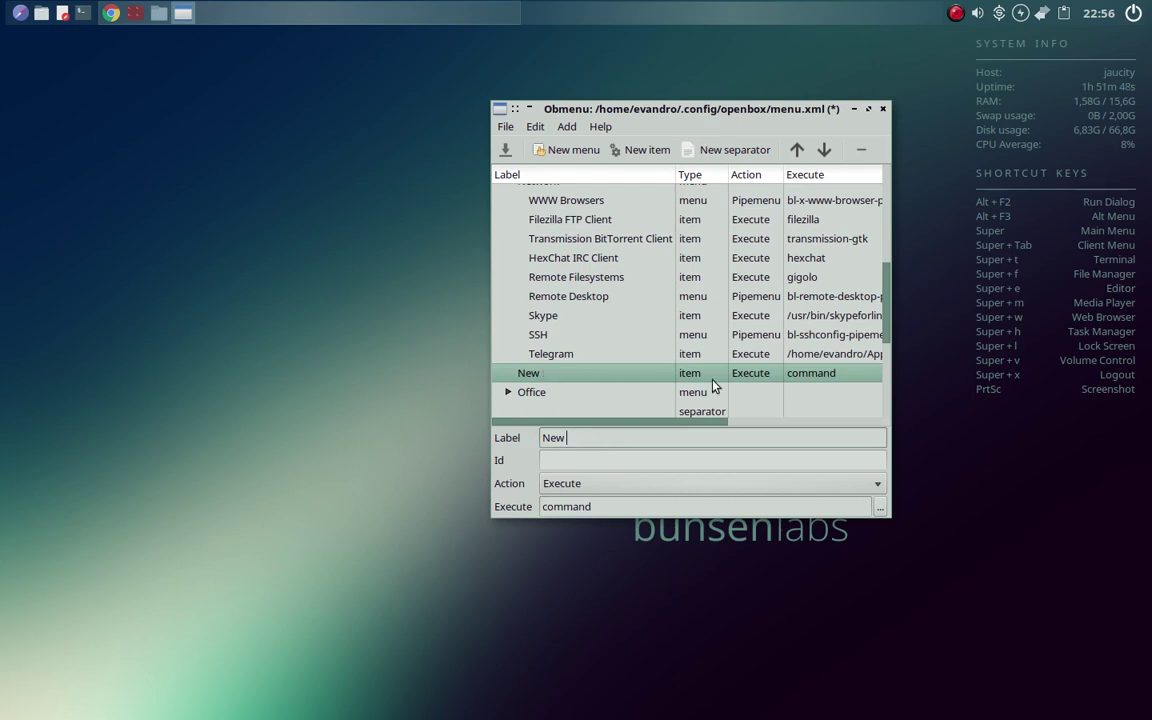
type("Opera")
key("Tab")
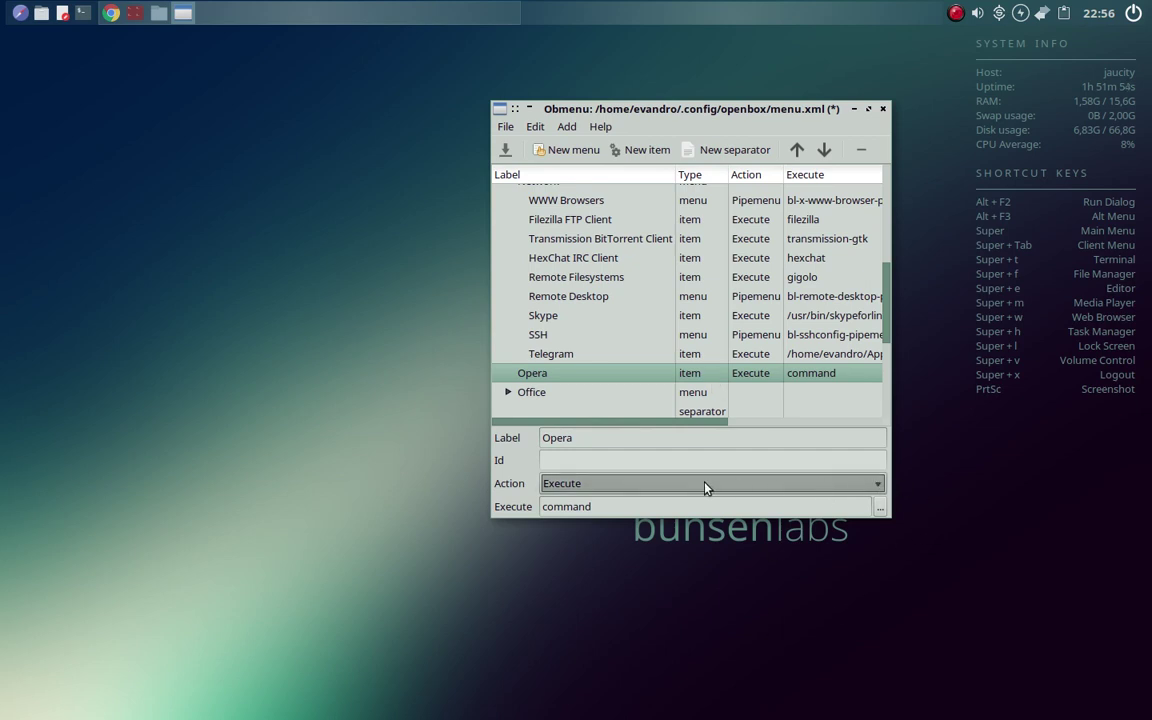
- Check the available actions for the Opera item and keep Execute selected
left_click(873, 488)
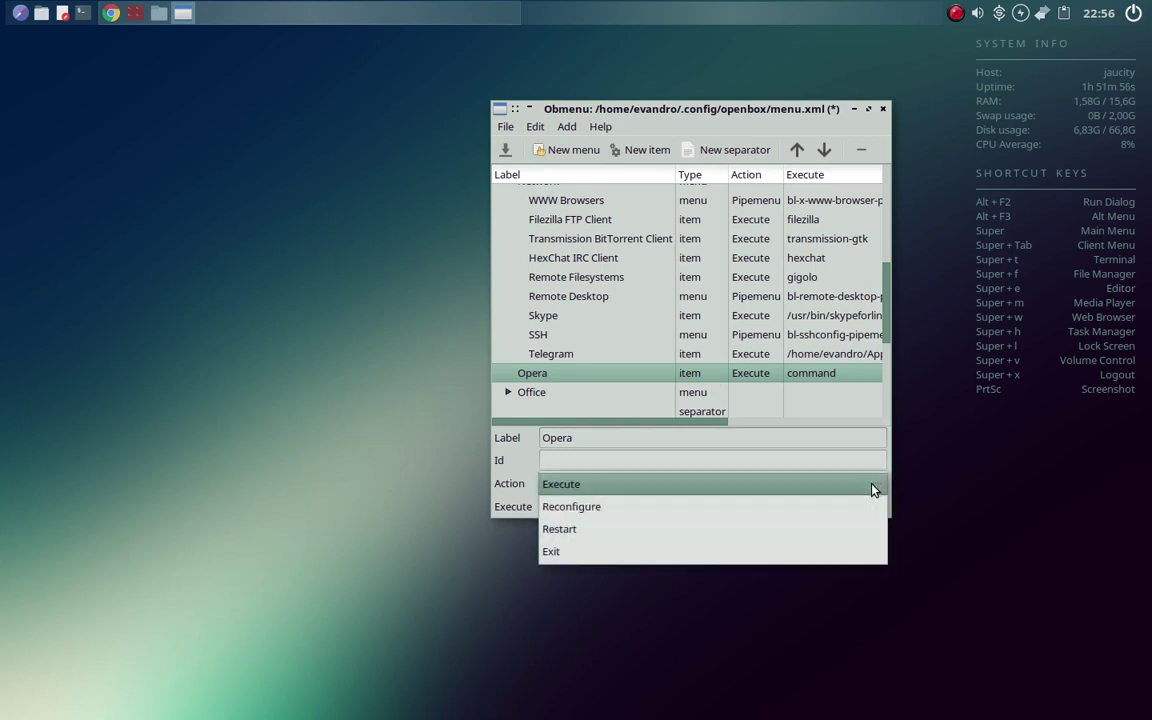
left_click(873, 488)
left_click(616, 506)
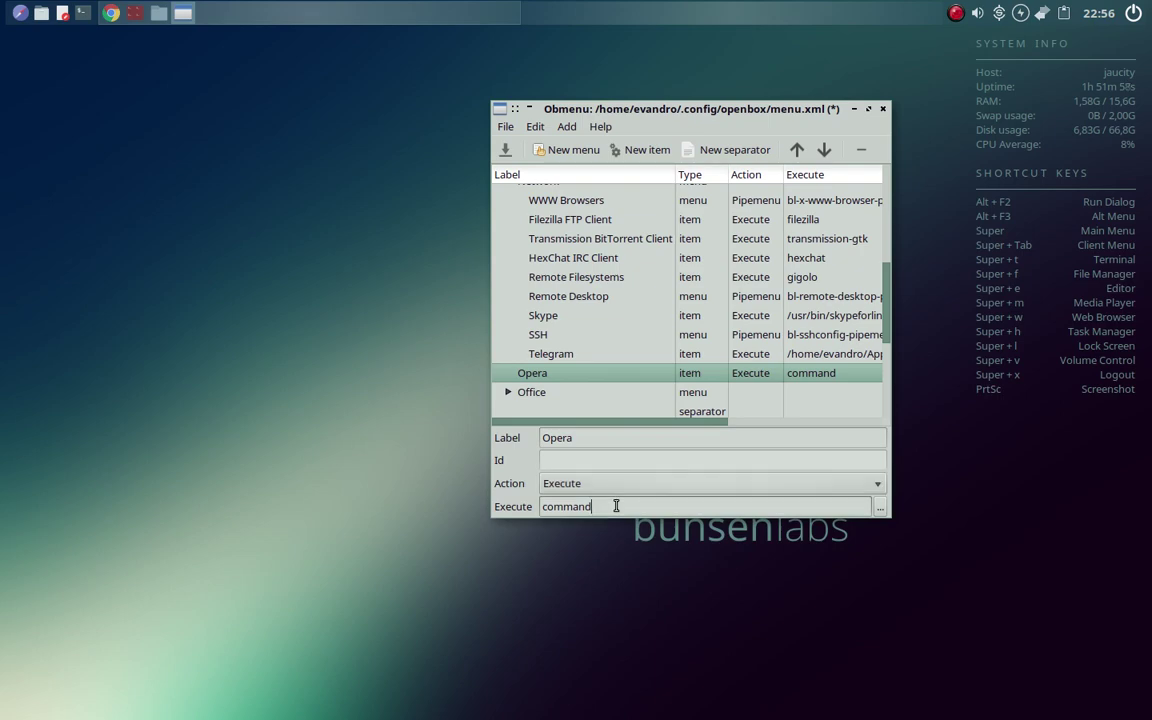
- Browse the file system for the Opera item's executable and set its command to /usr/bin/opera
left_click(879, 507)
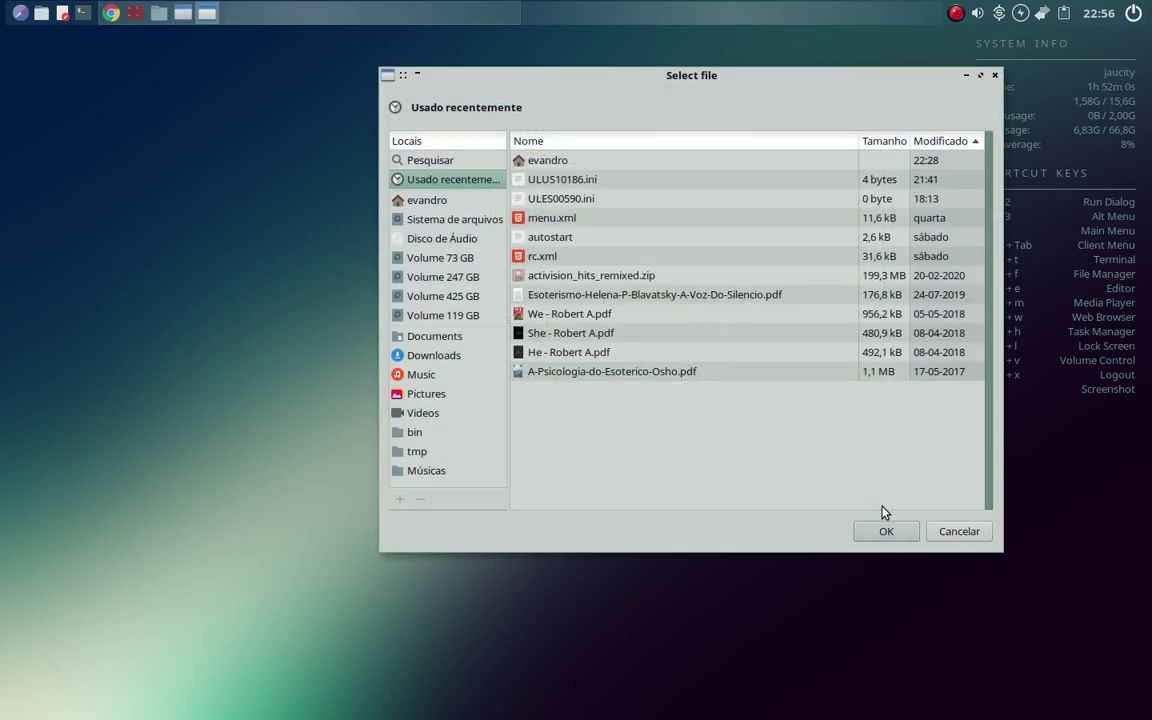
left_click(436, 202)
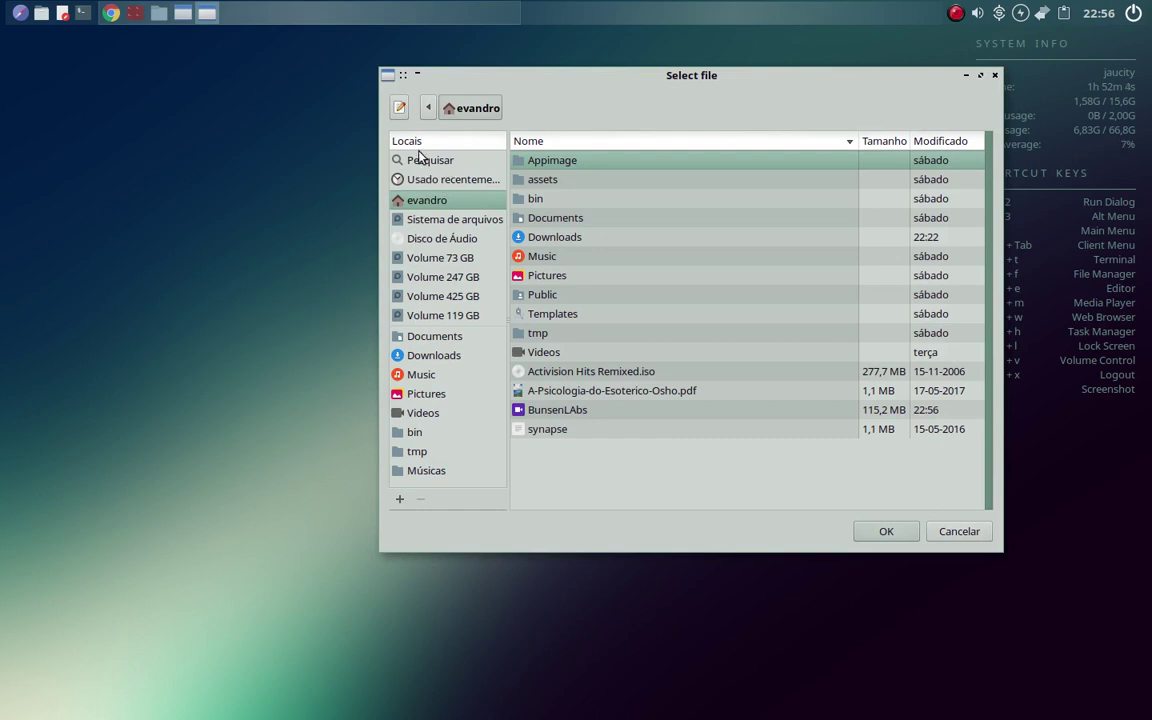
left_click(434, 221)
scroll(540, 428, "down", 3)
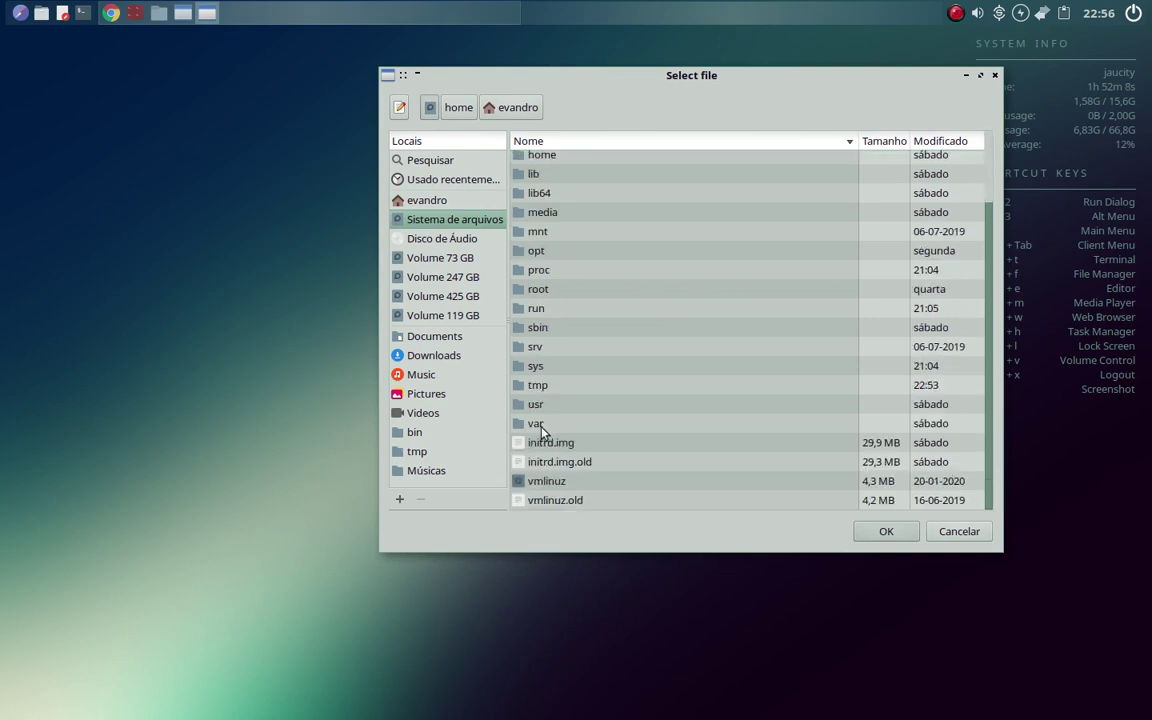
left_click(538, 405)
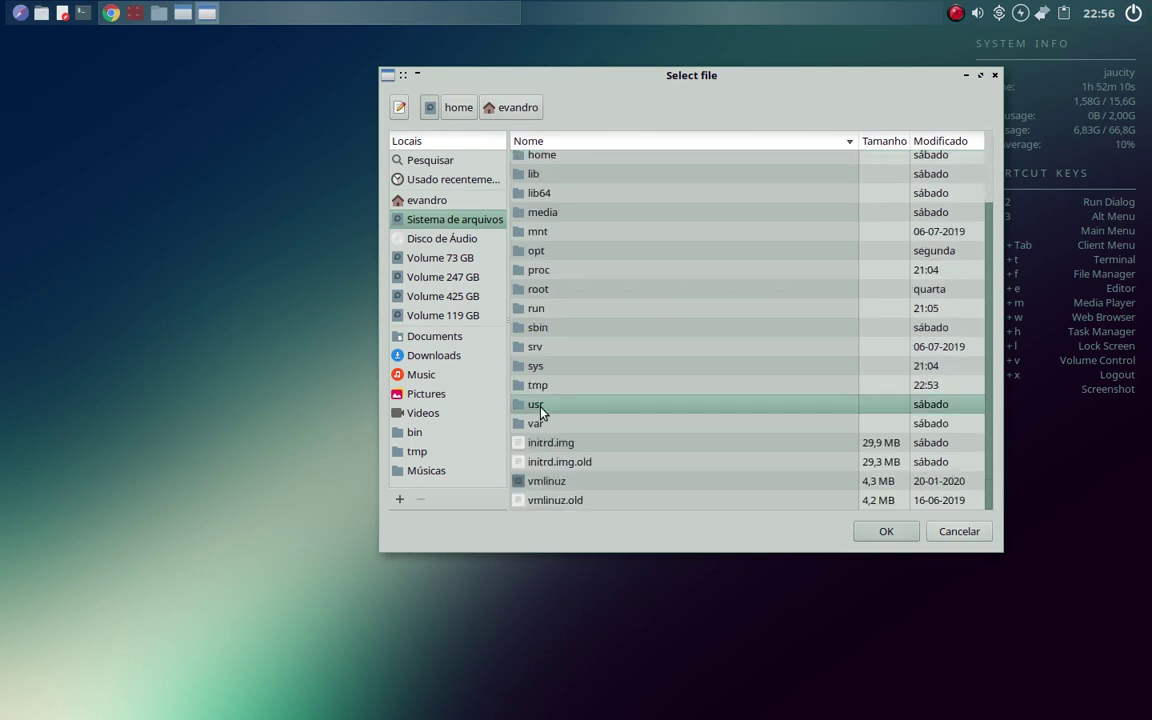
double_click(538, 405)
double_click(538, 163)
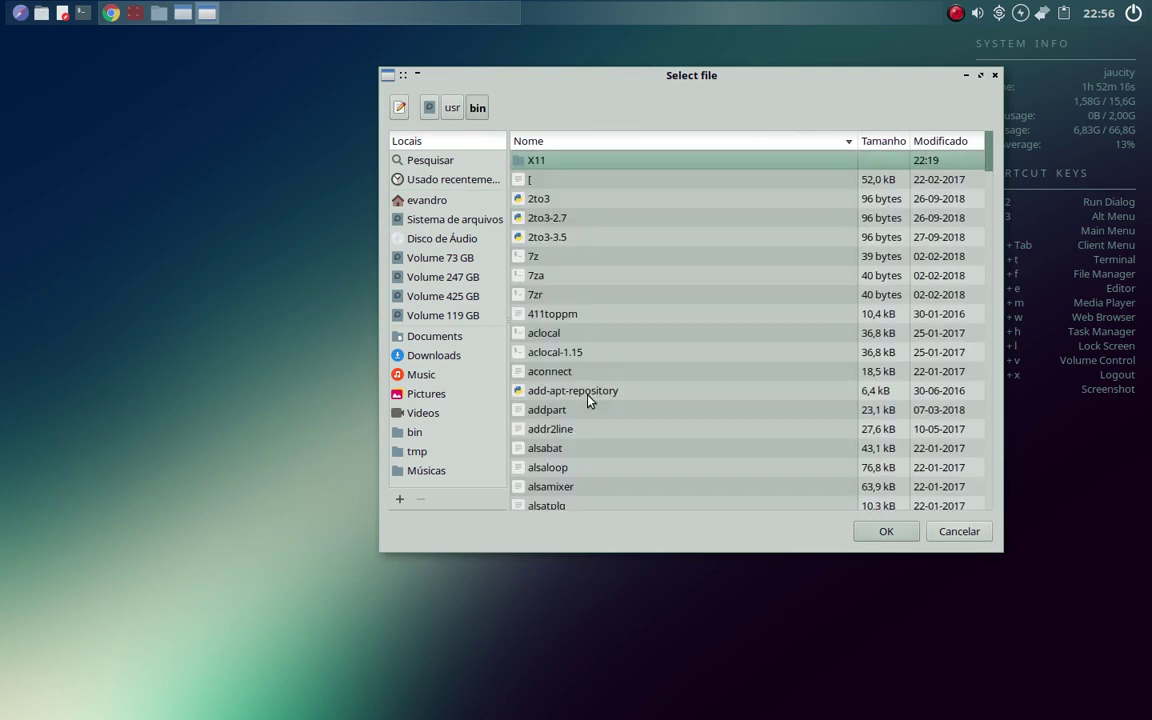
type("o")
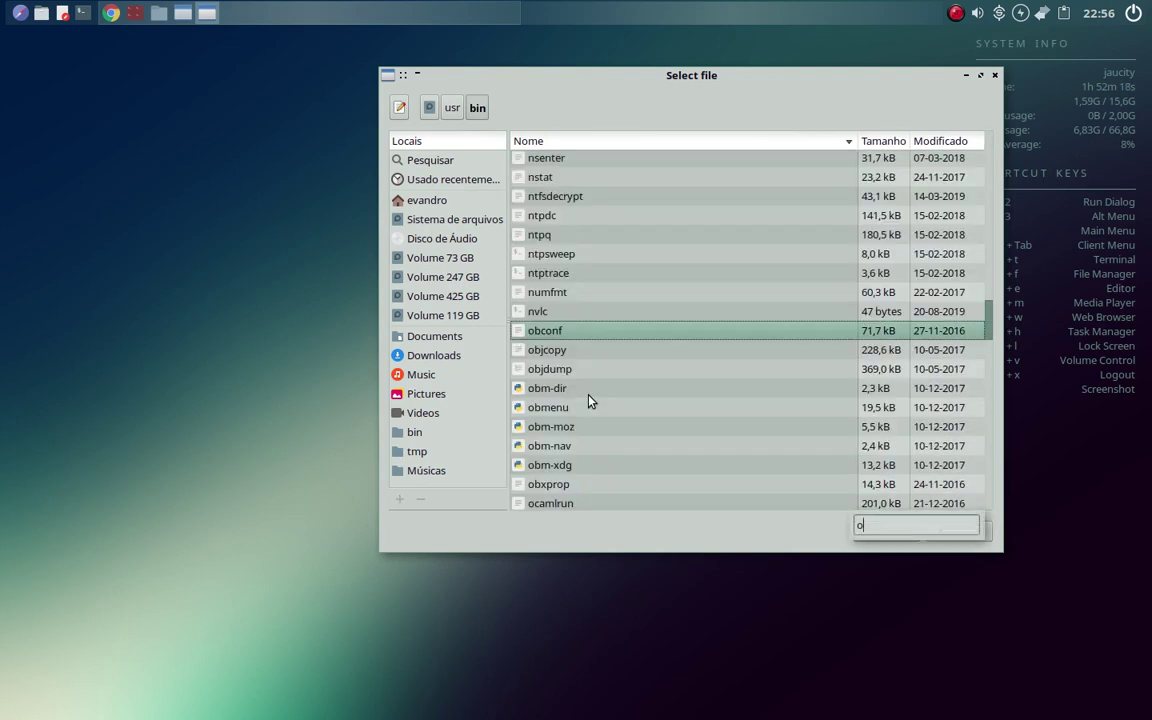
type("pera")
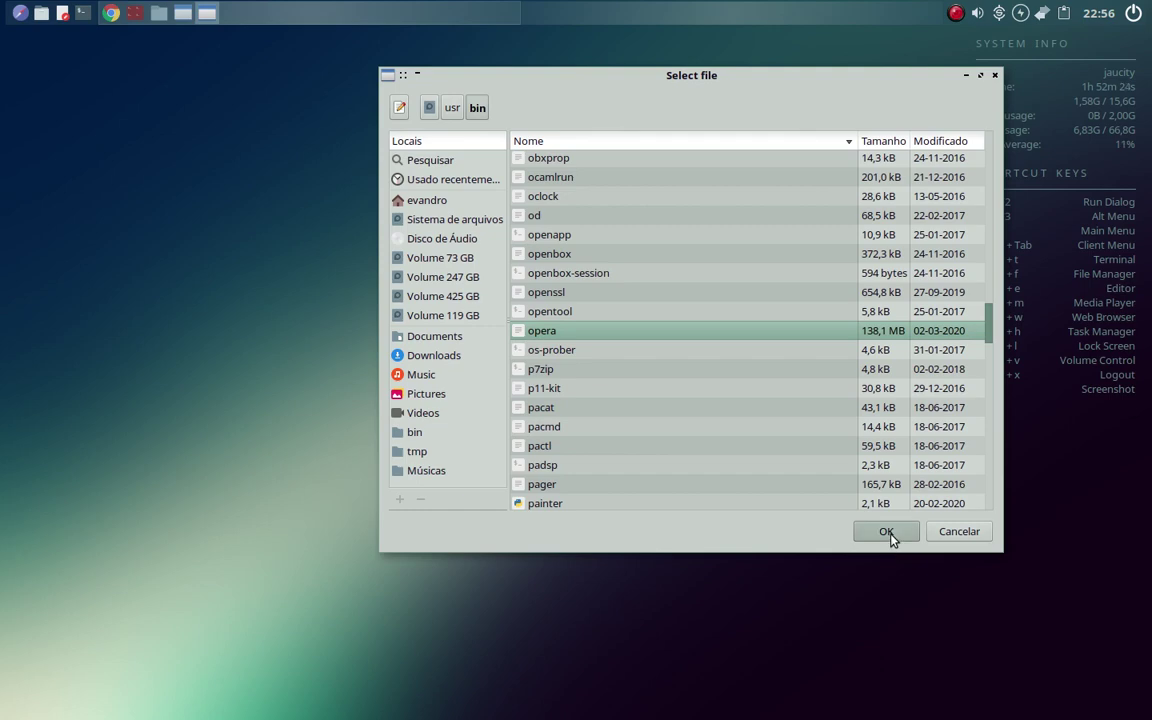
left_click(886, 531)
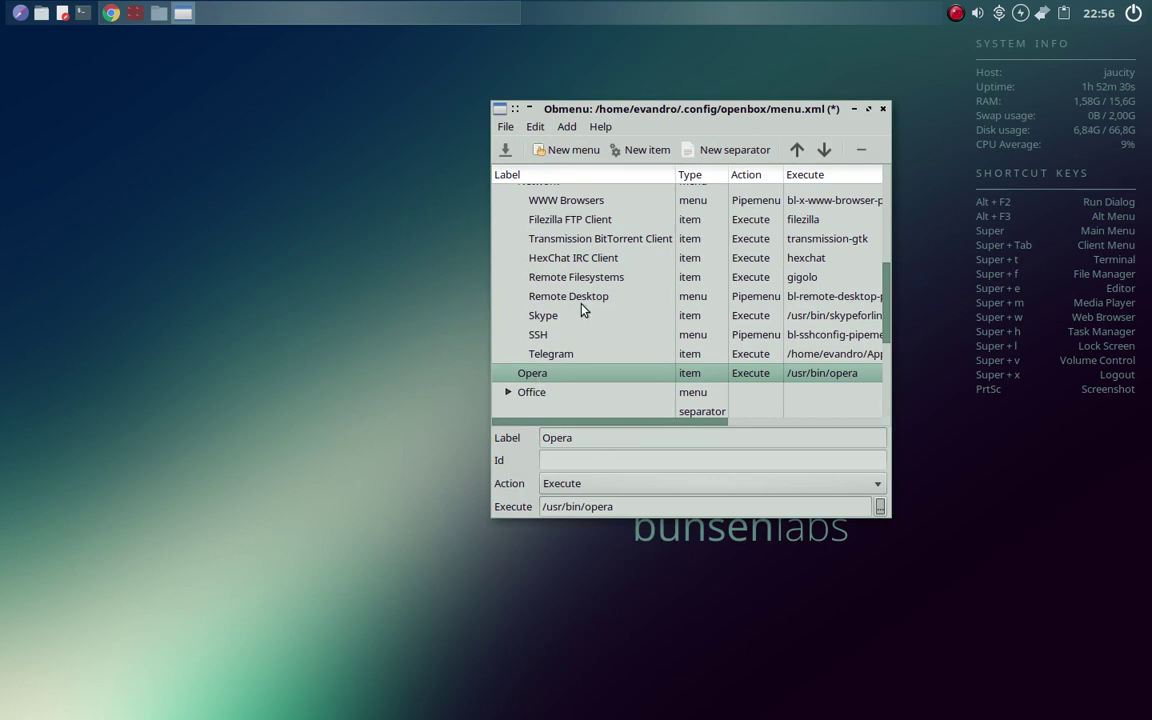
- Save the menu file and check the Opera entry between Network and Office in the desktop menu
left_click(502, 128)
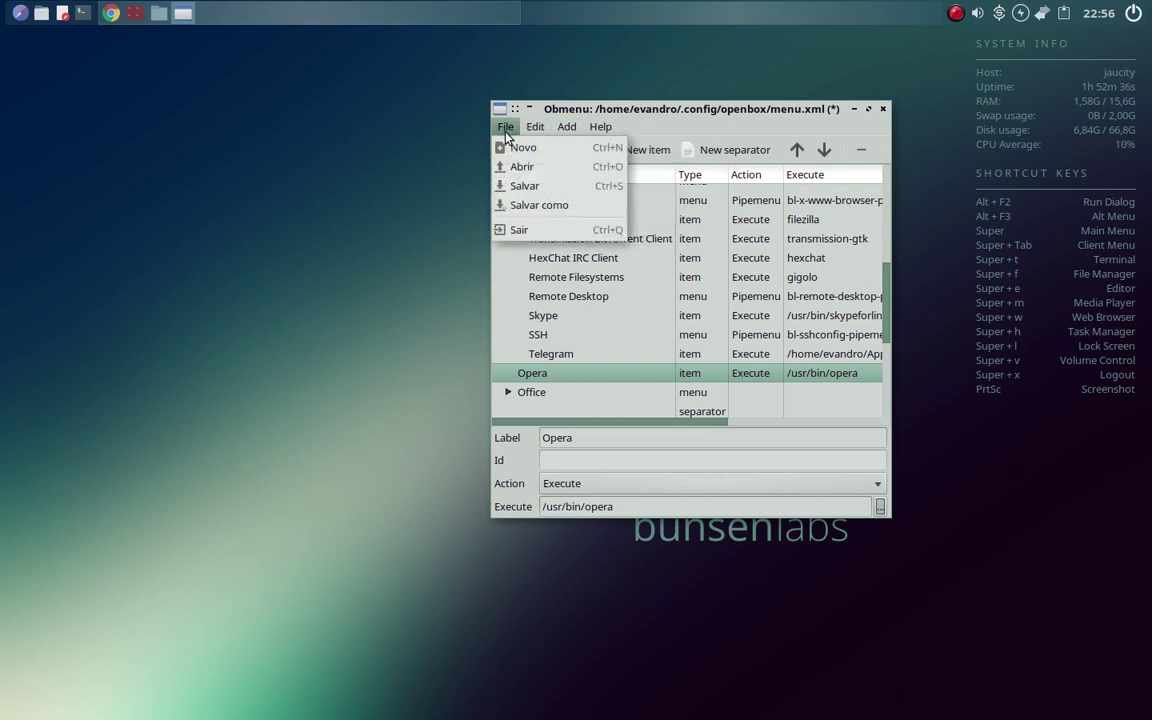
left_click(522, 187)
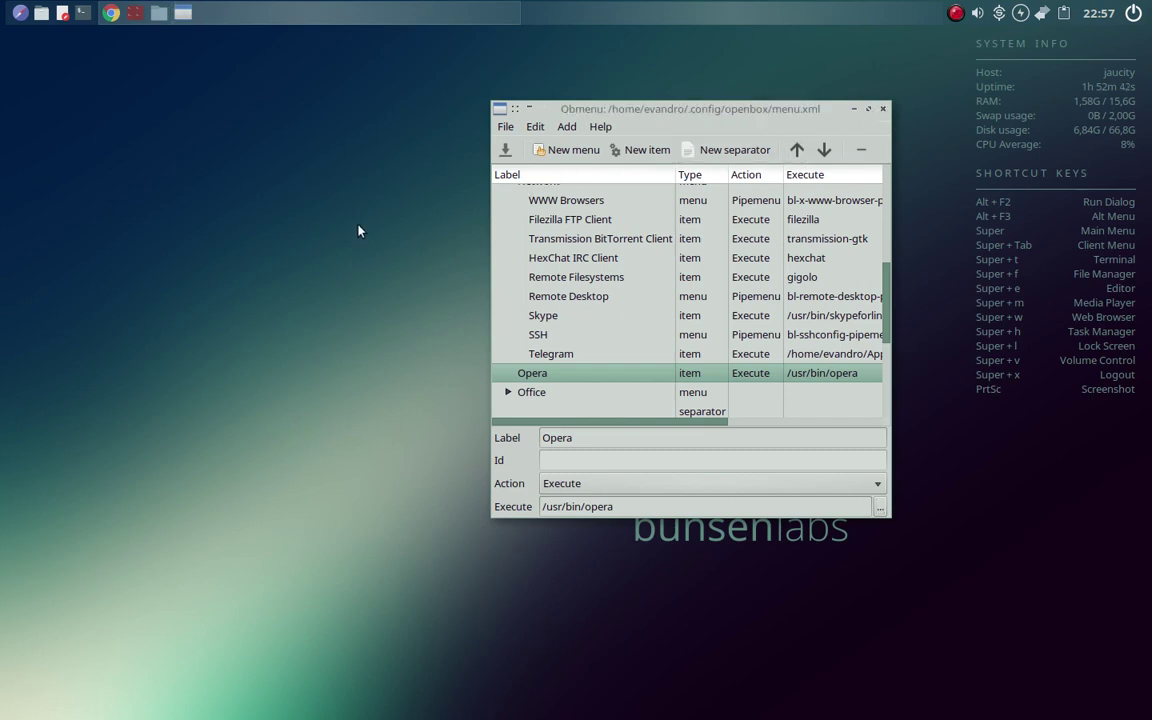
right_click(333, 207)
left_click(363, 146)
right_click(363, 143)
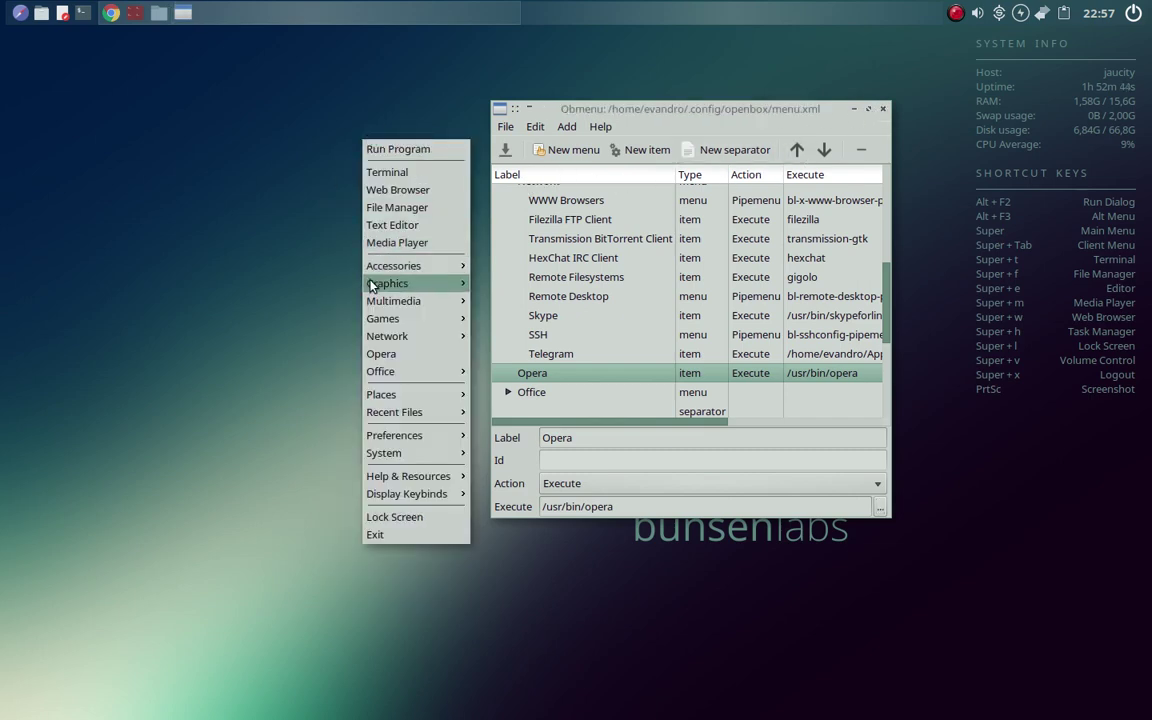
mouse_move(396, 344)
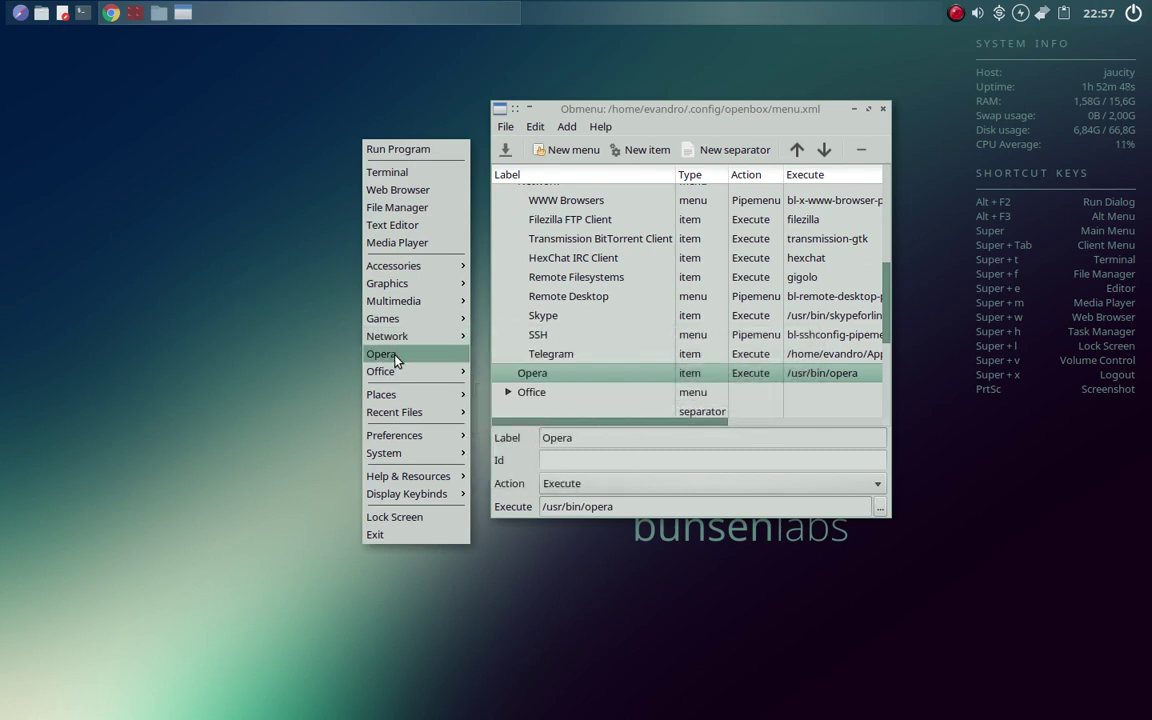
left_click(672, 115)
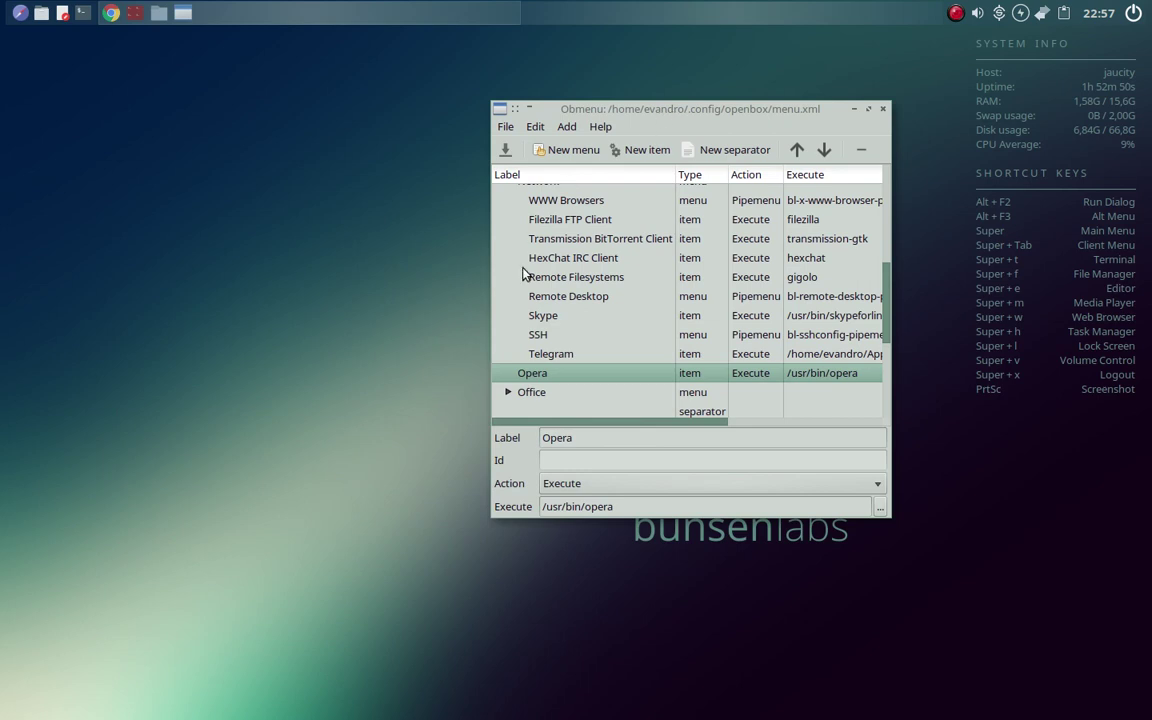
- Inspect the Telegram item's settings in the Network submenu and reselect the Opera item
left_click(562, 355)
scroll(495, 345, "up", 2)
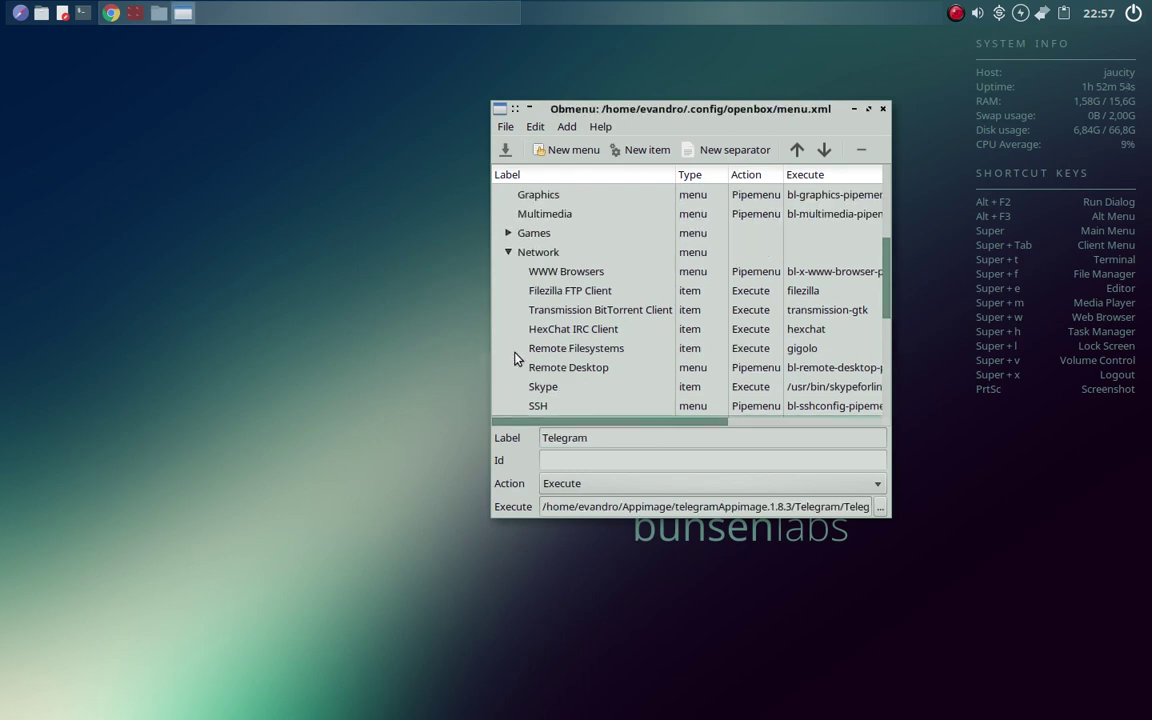
scroll(522, 345, "down", 3)
left_click(537, 340)
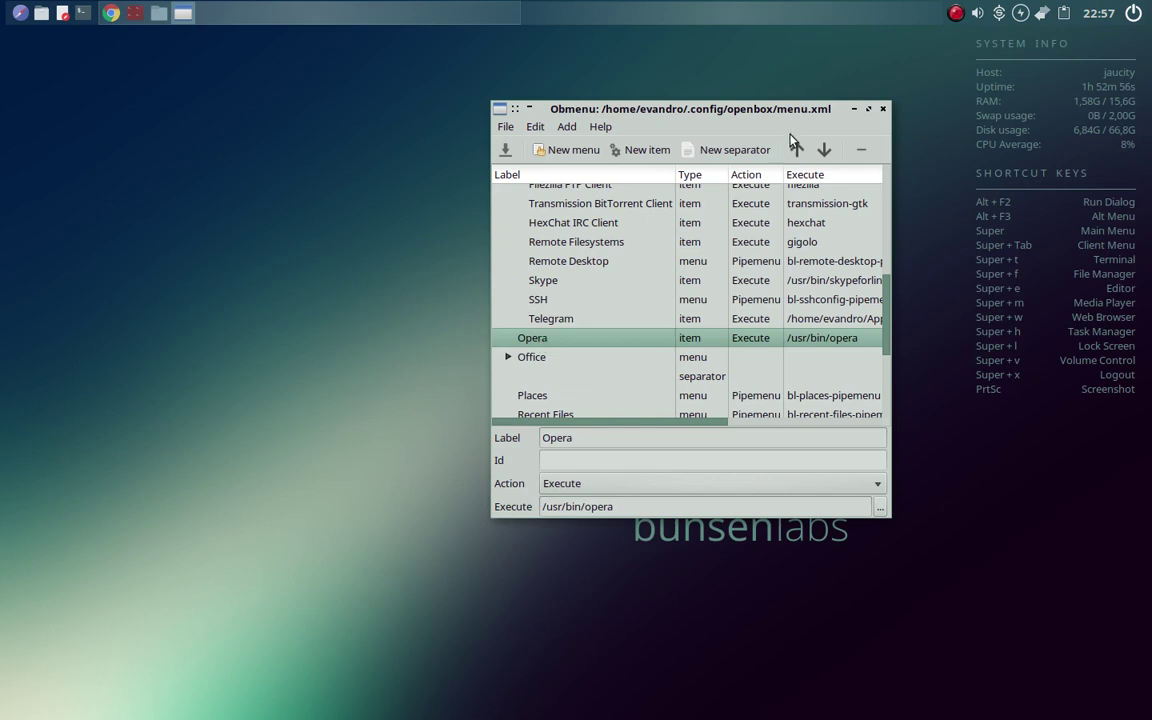
- Launch Opera from the desktop menu to test the new entry, and close both the browser and Obmenu
right_click(287, 245)
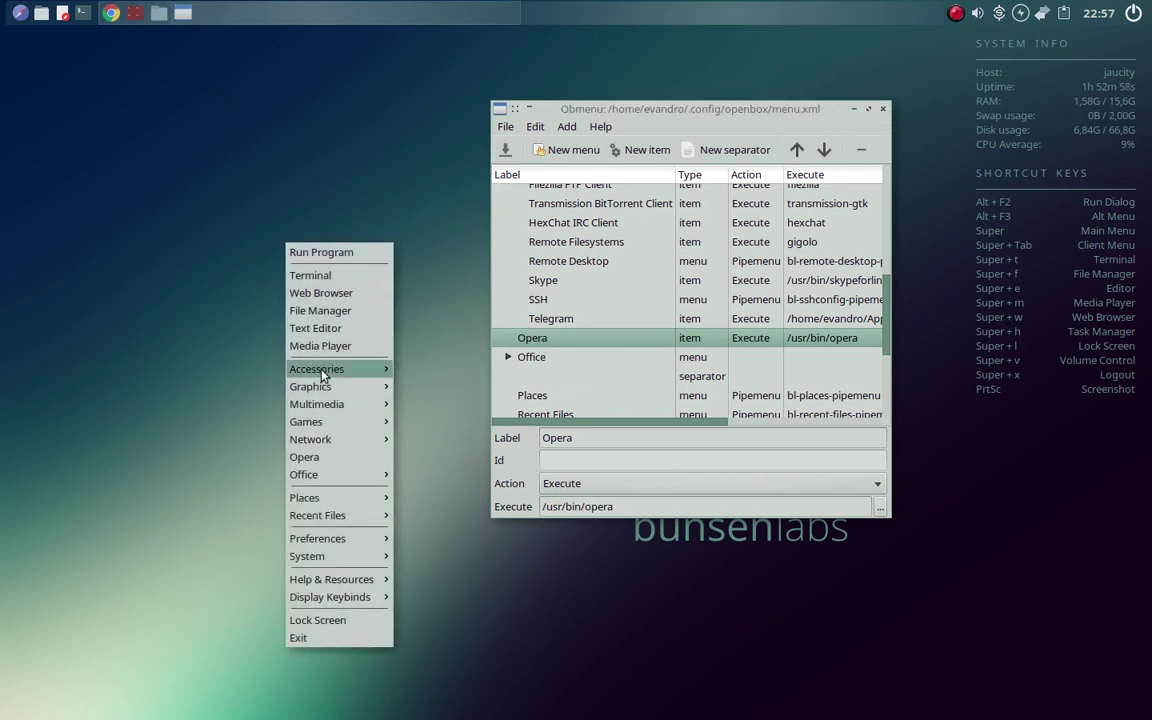
left_click(308, 458)
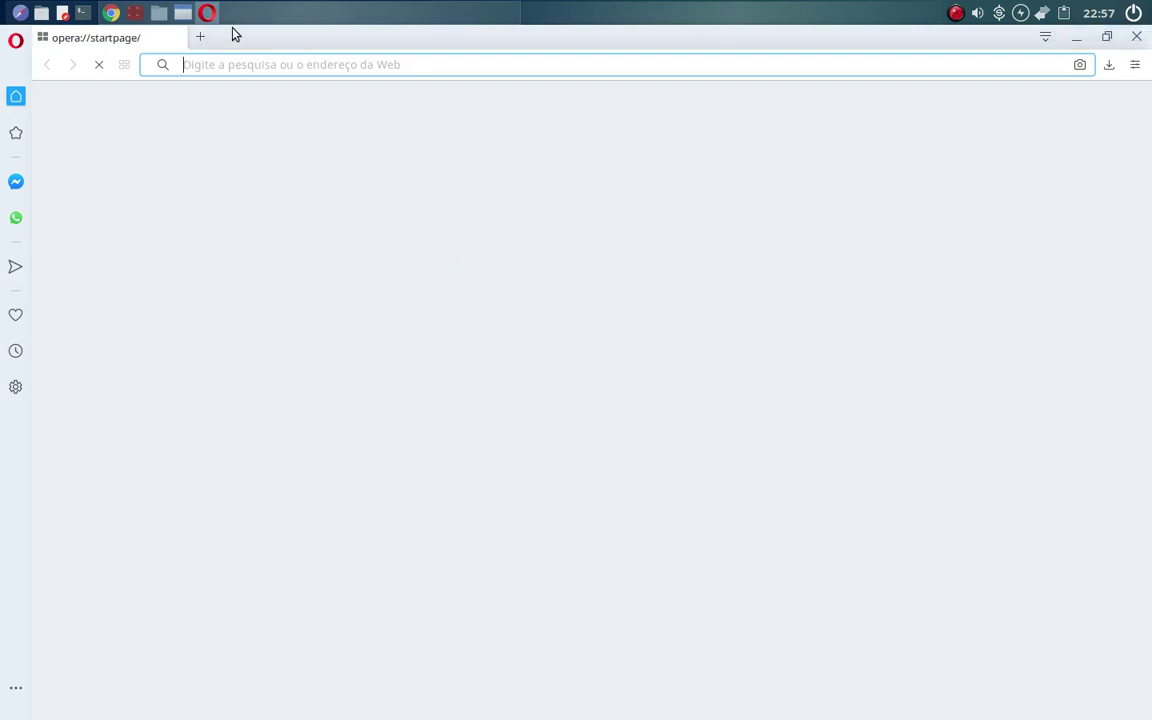
left_click(203, 38)
left_click(178, 40)
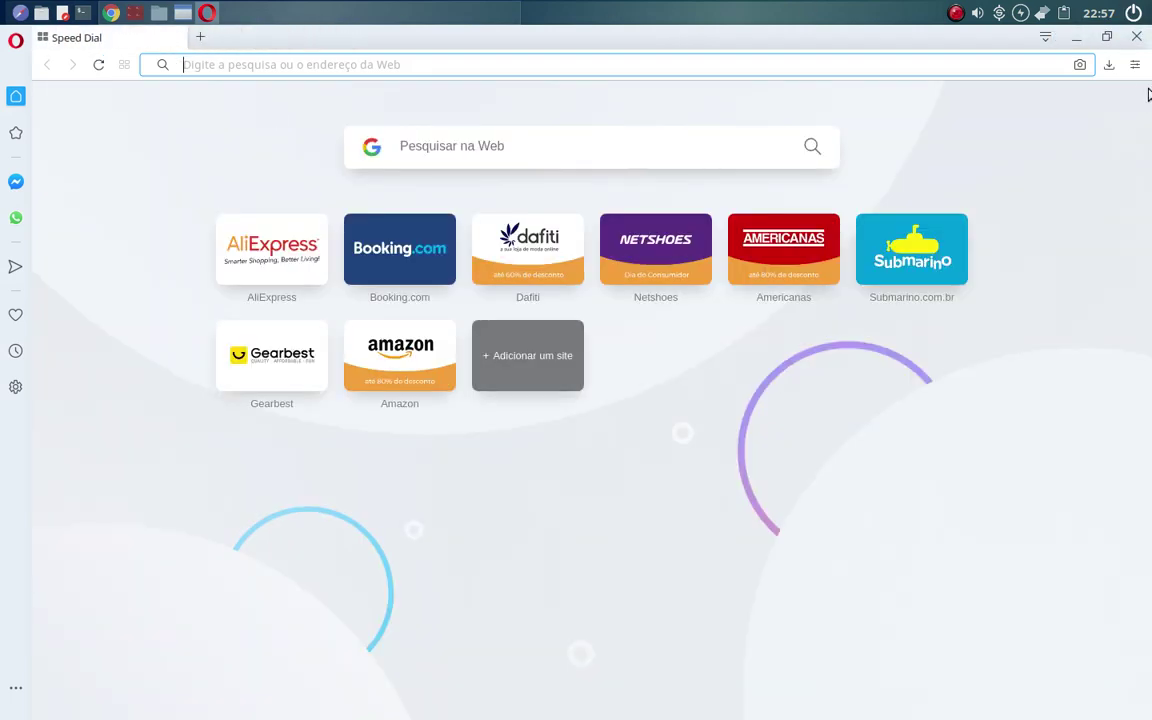
left_click(1136, 36)
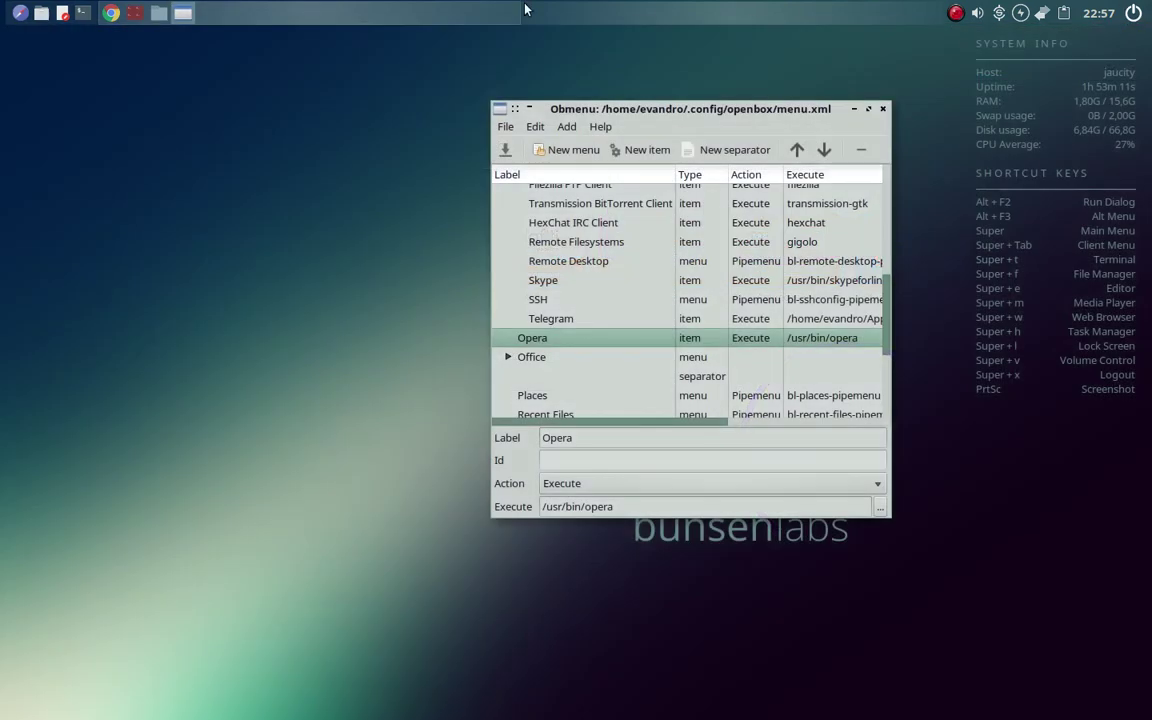
left_click(884, 110)
- Examine the Tint2 and Openbox submenus under Preferences in the desktop menu
right_click(520, 254)
mouse_move(585, 549)
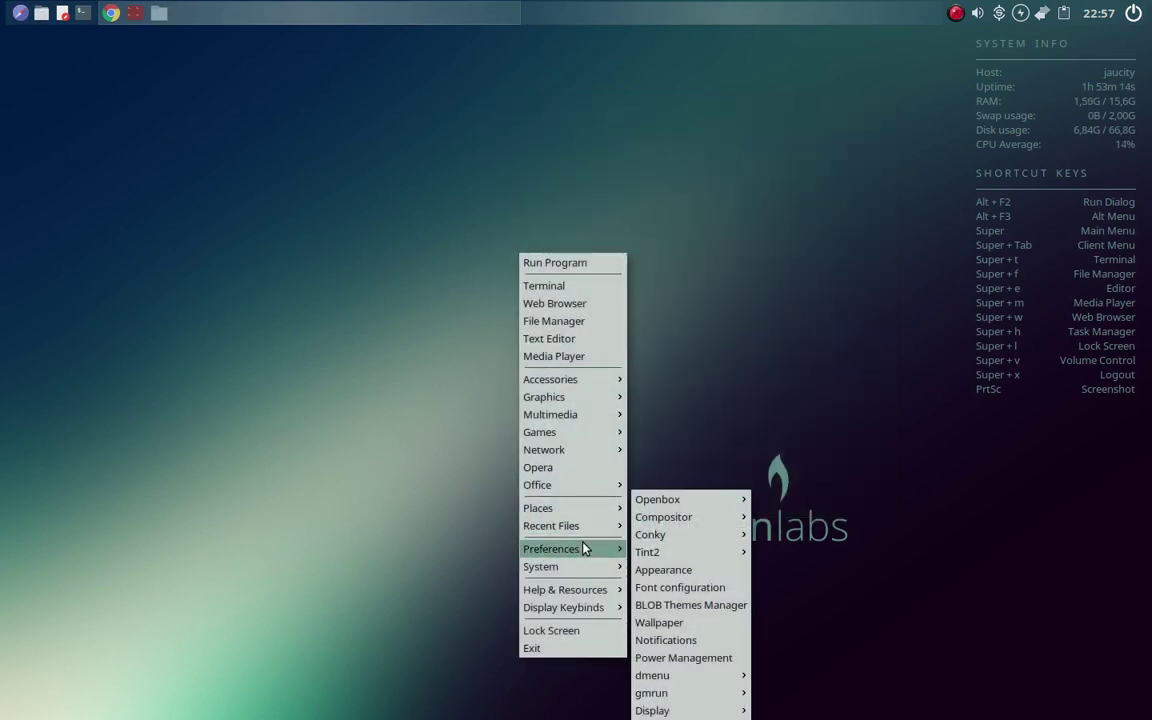
mouse_move(651, 556)
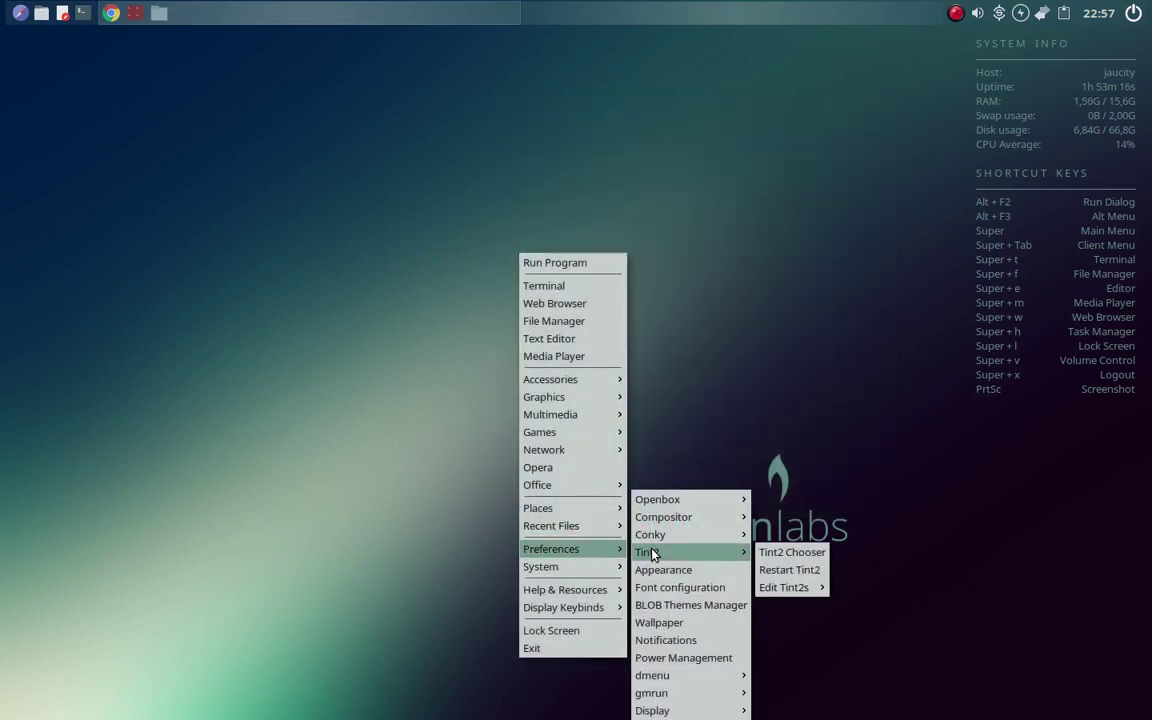
mouse_move(695, 500)
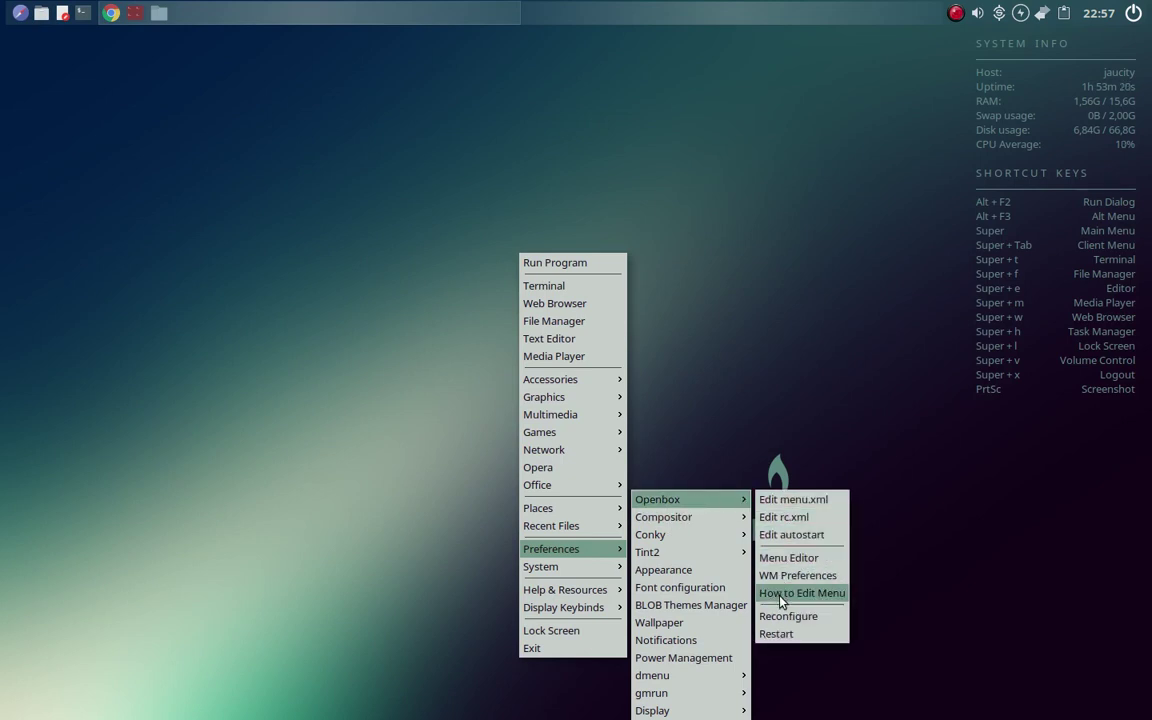
left_click(743, 210)
- Examine the options in the Compositor, Conky and Tint2 submenus under Preferences
right_click(504, 265)
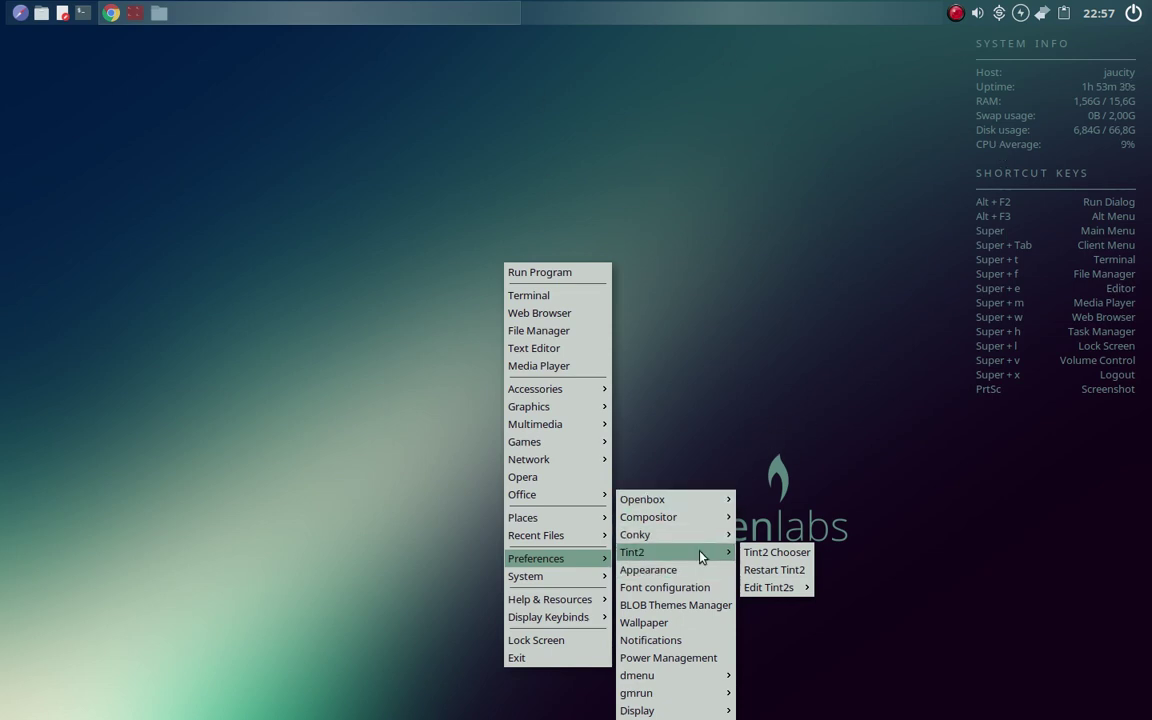
mouse_move(663, 502)
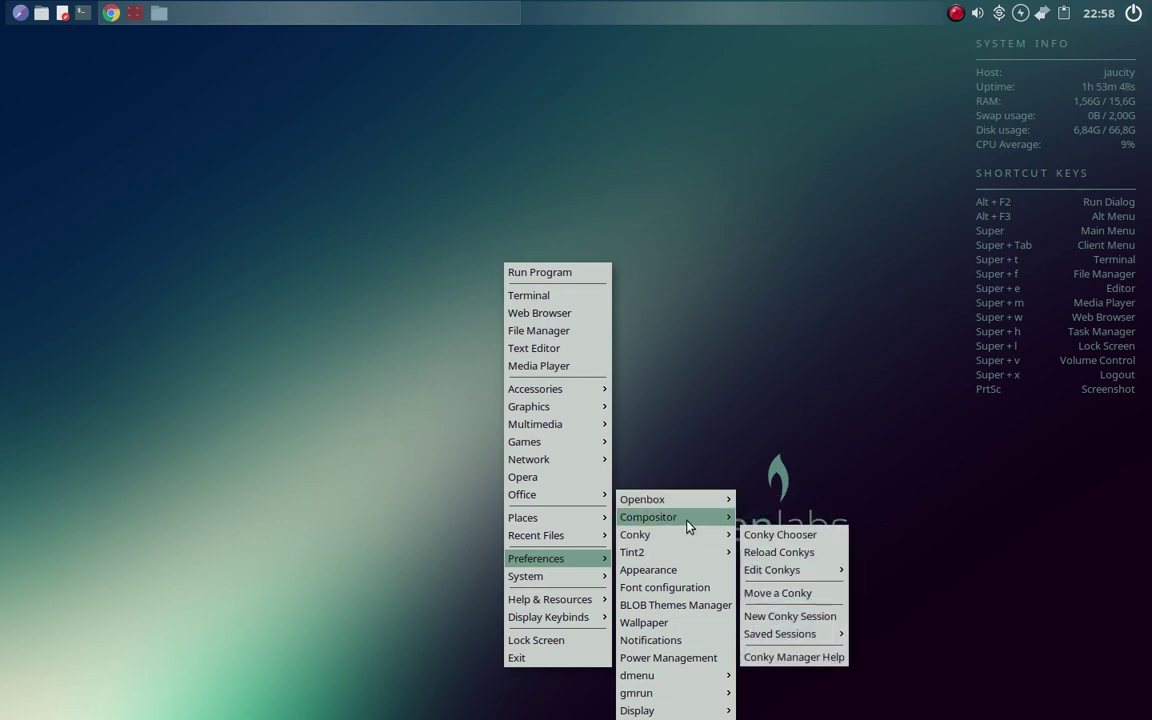
mouse_move(689, 517)
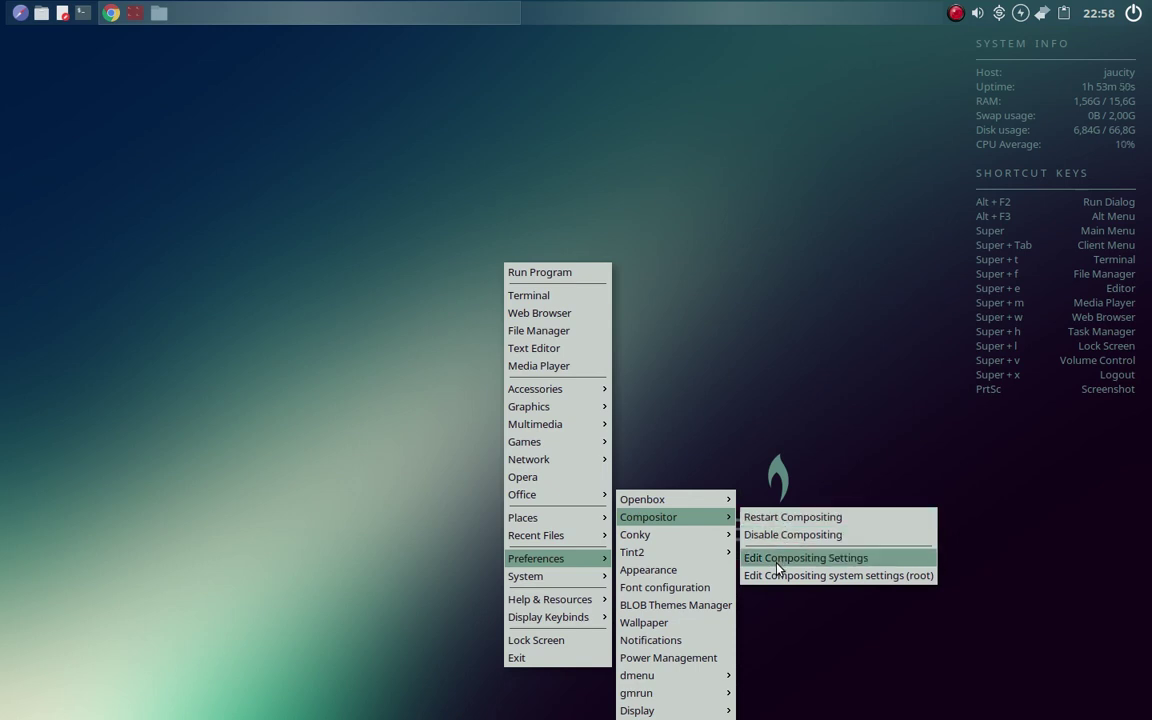
left_click(300, 171)
right_click(501, 123)
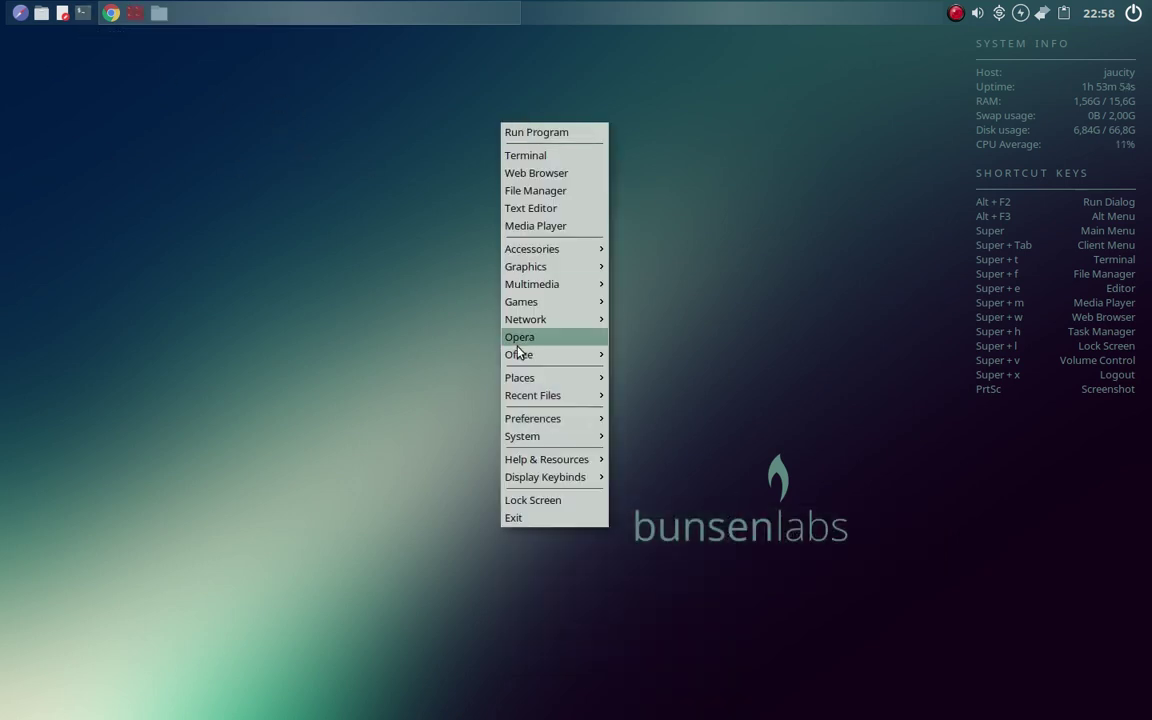
mouse_move(545, 418)
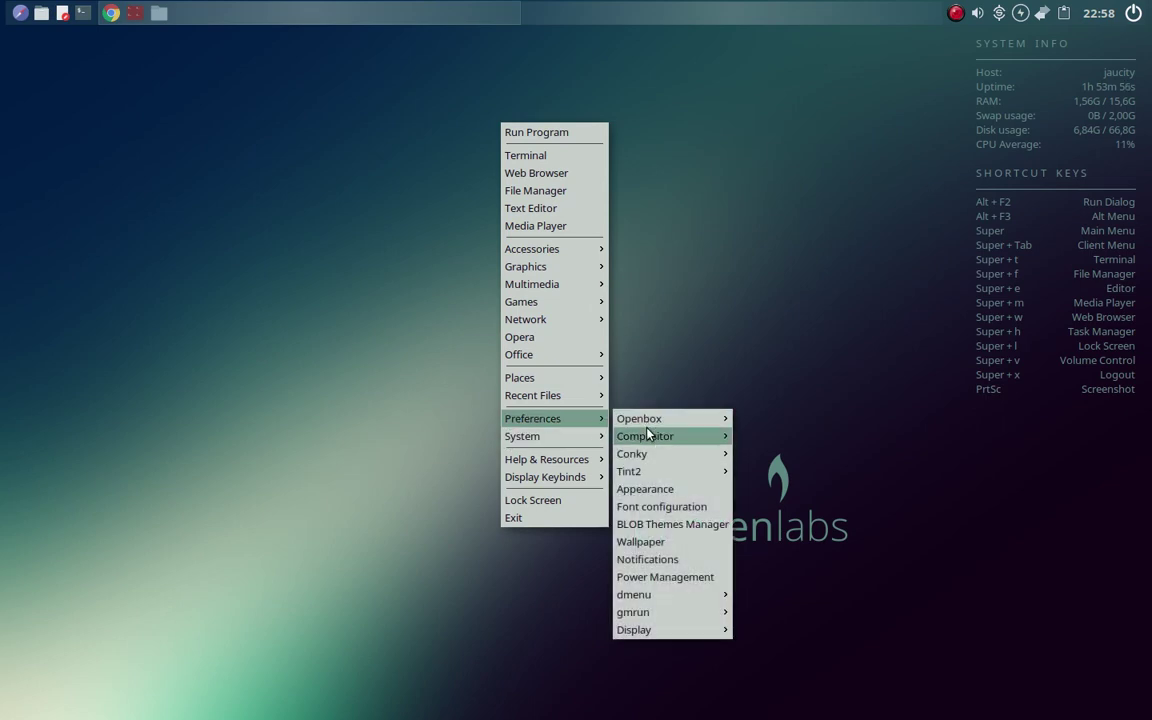
mouse_move(648, 433)
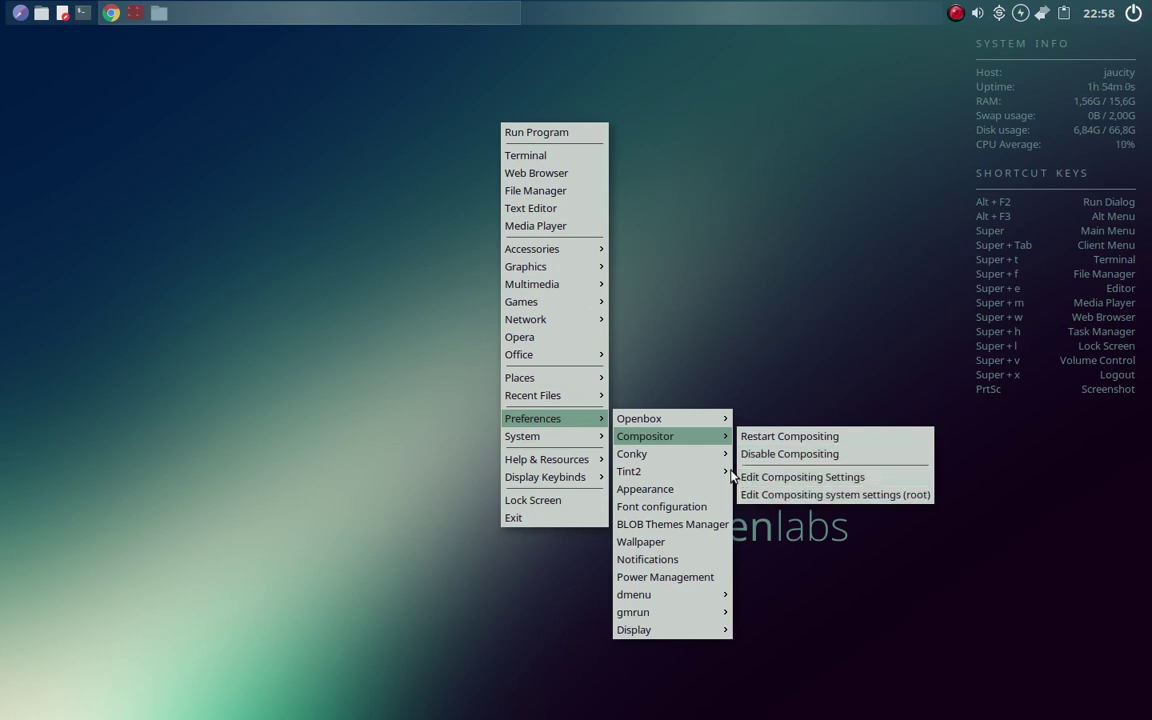
mouse_move(676, 453)
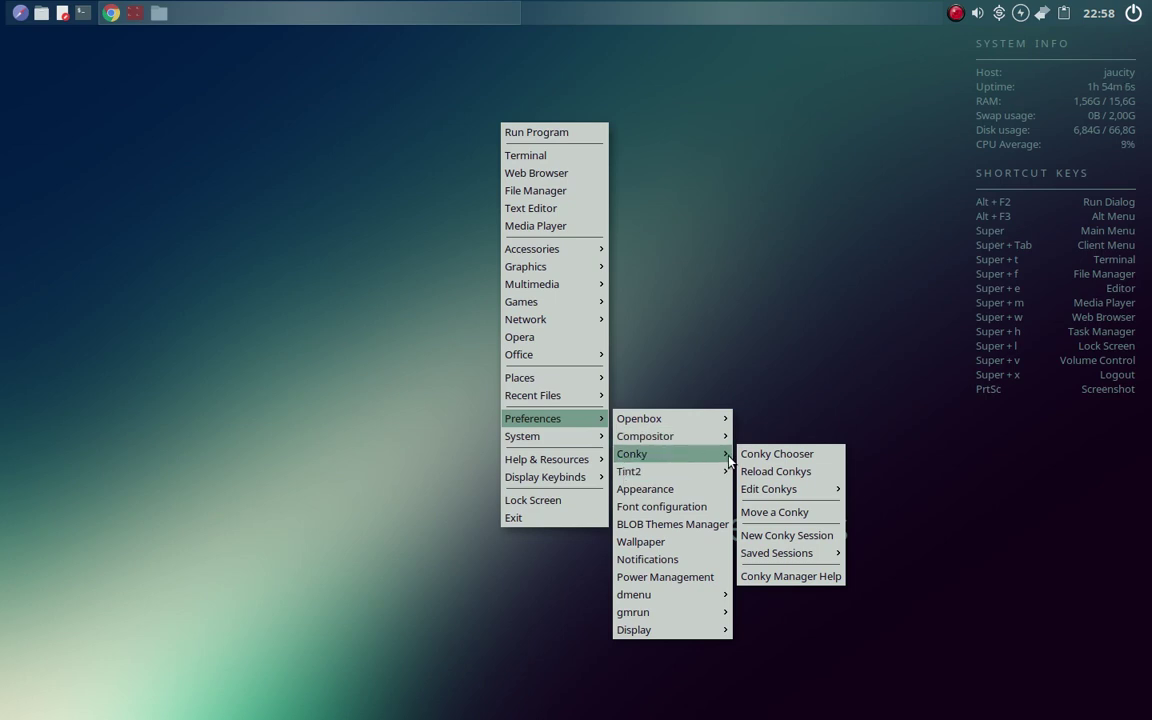
mouse_move(718, 478)
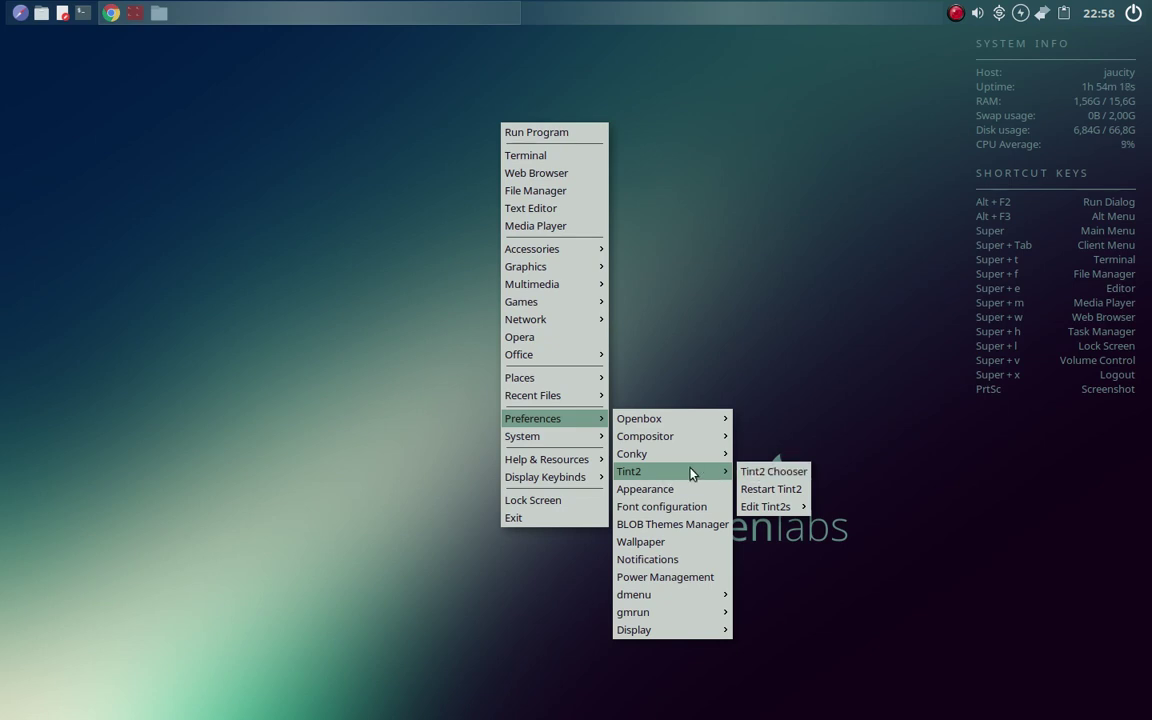
- Look over the System and Preferences submenus in the desktop menu and open the Appearance settings
right_click(341, 159)
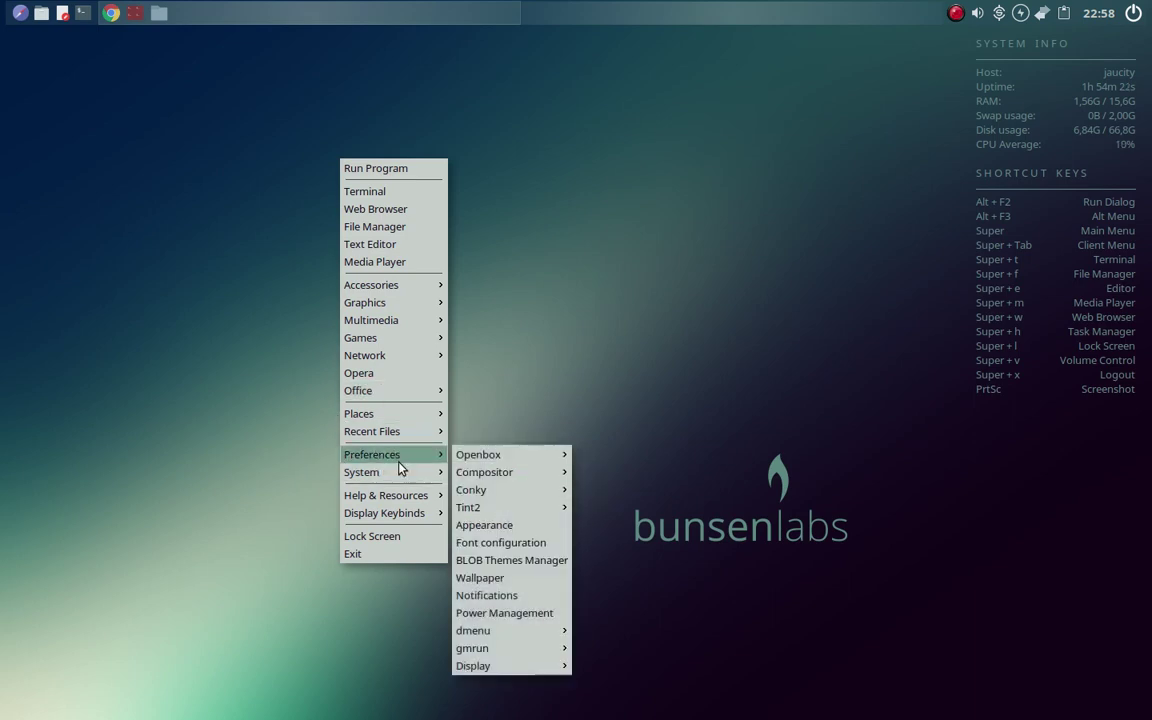
mouse_move(398, 475)
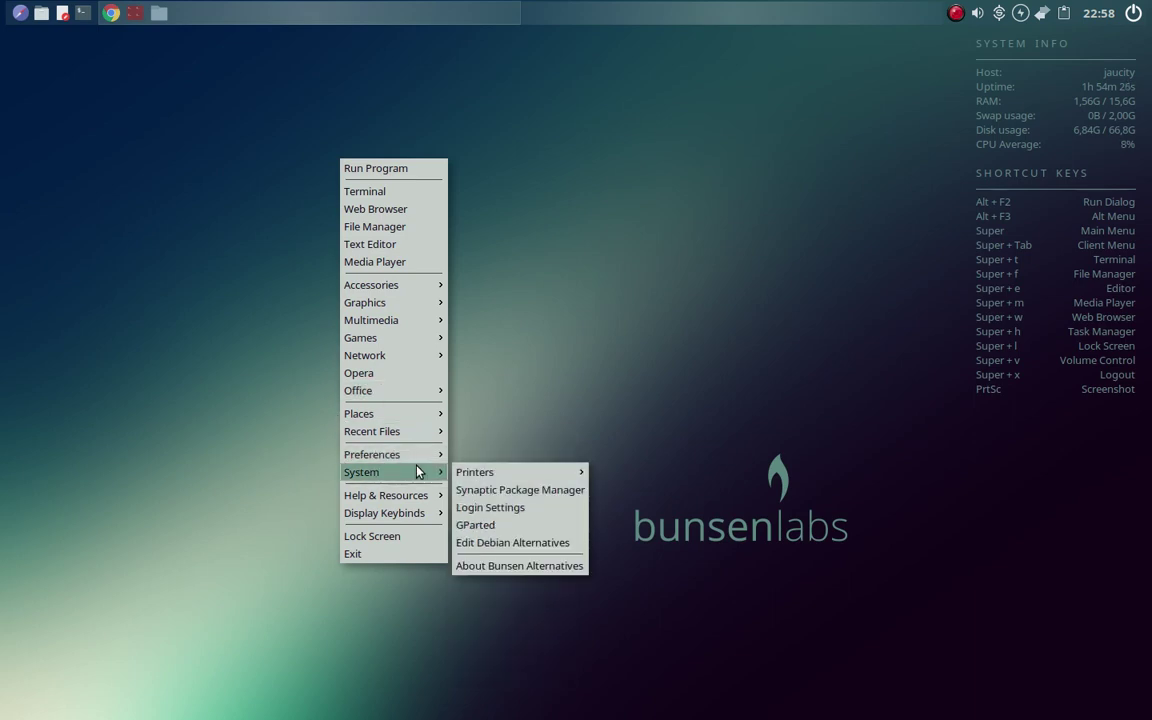
mouse_move(478, 508)
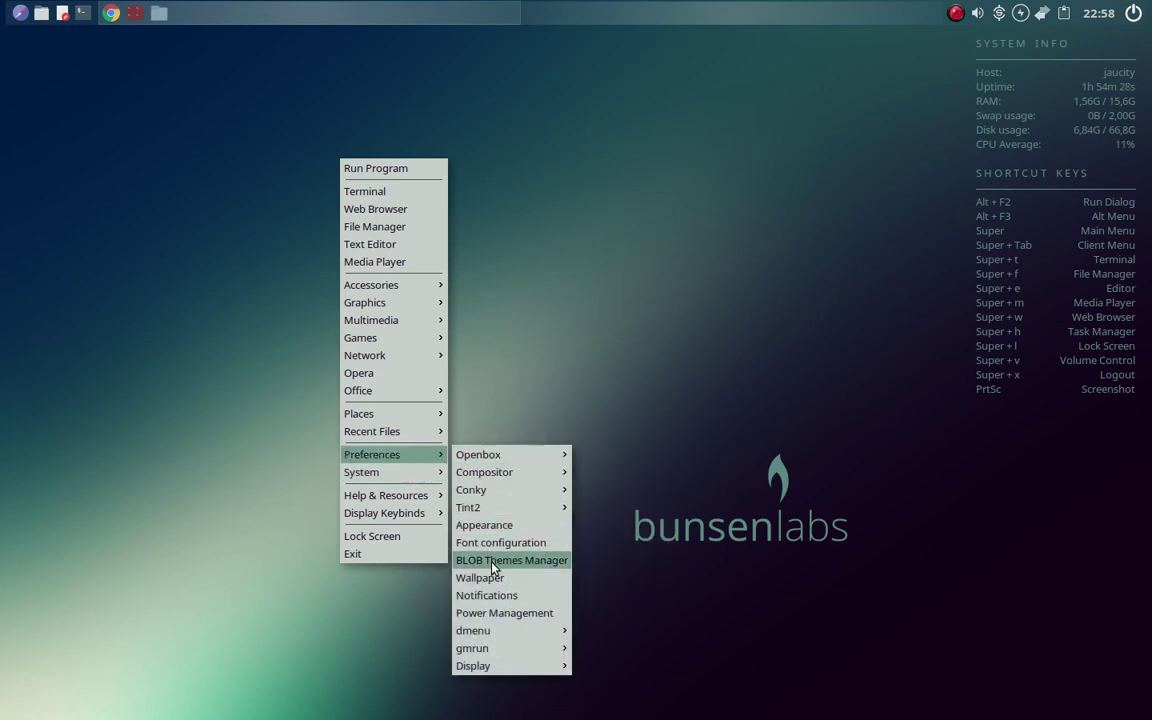
left_click(520, 535)
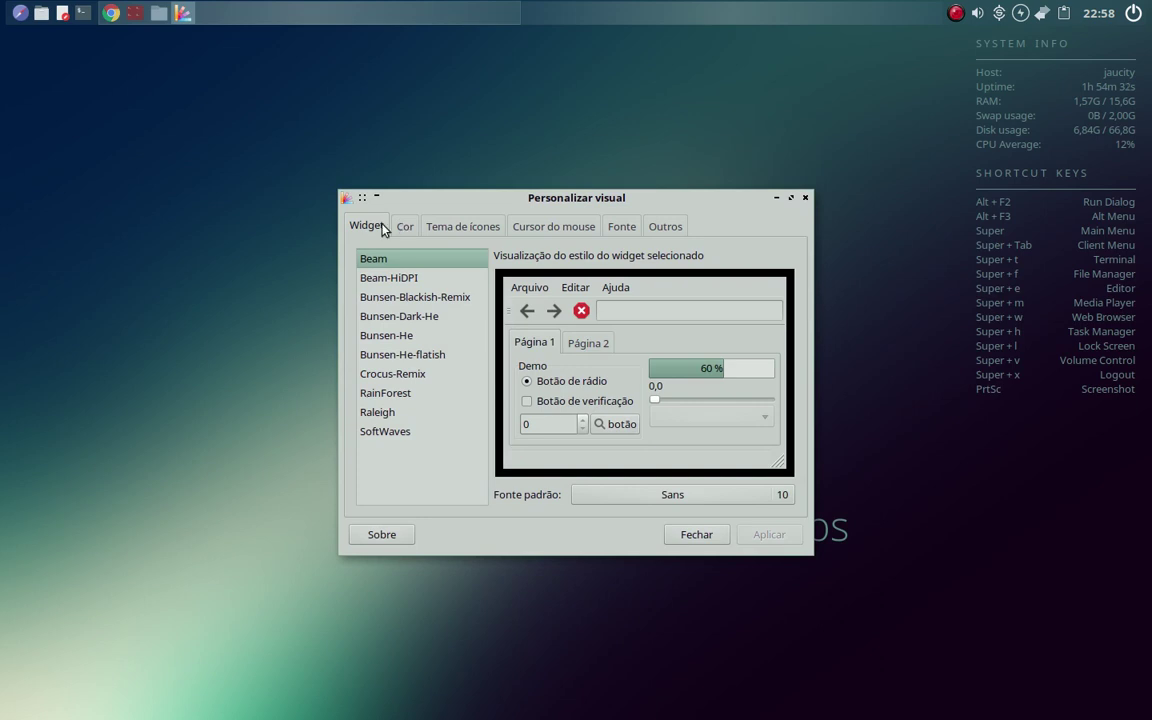
- Examine the colour, icon theme, mouse cursor, font and other appearance settings, and close the customization window
left_click(404, 227)
left_click(470, 226)
left_click(532, 227)
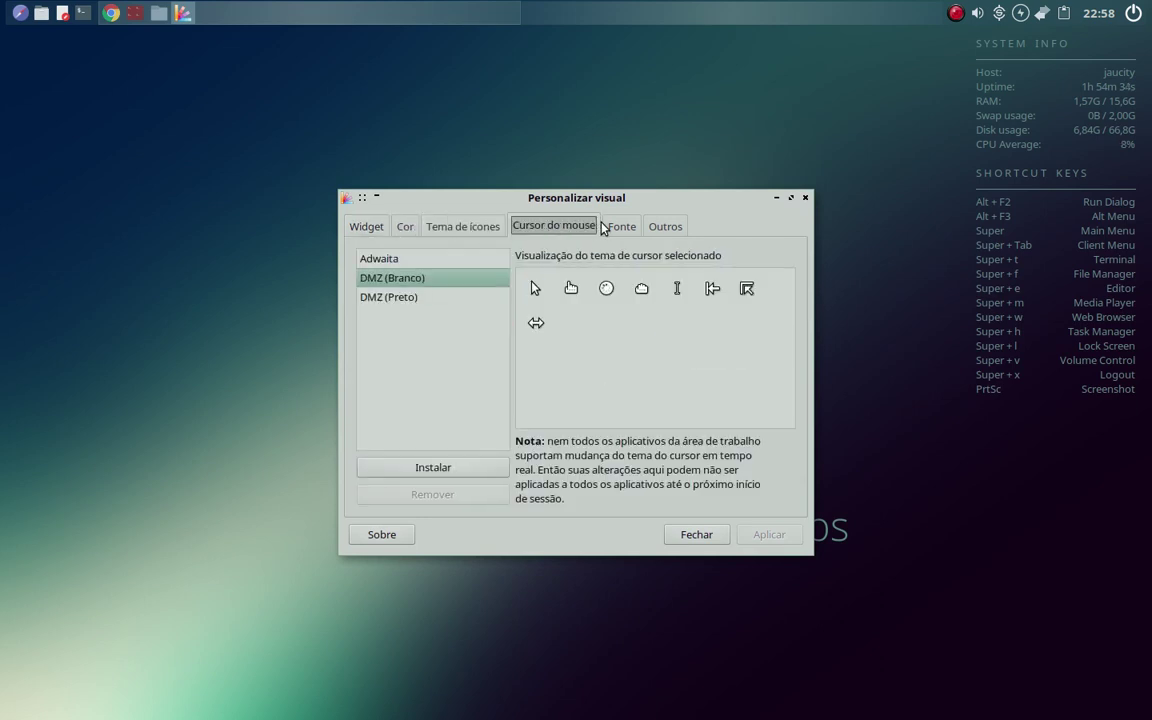
left_click(621, 226)
left_click(665, 226)
left_click(807, 198)
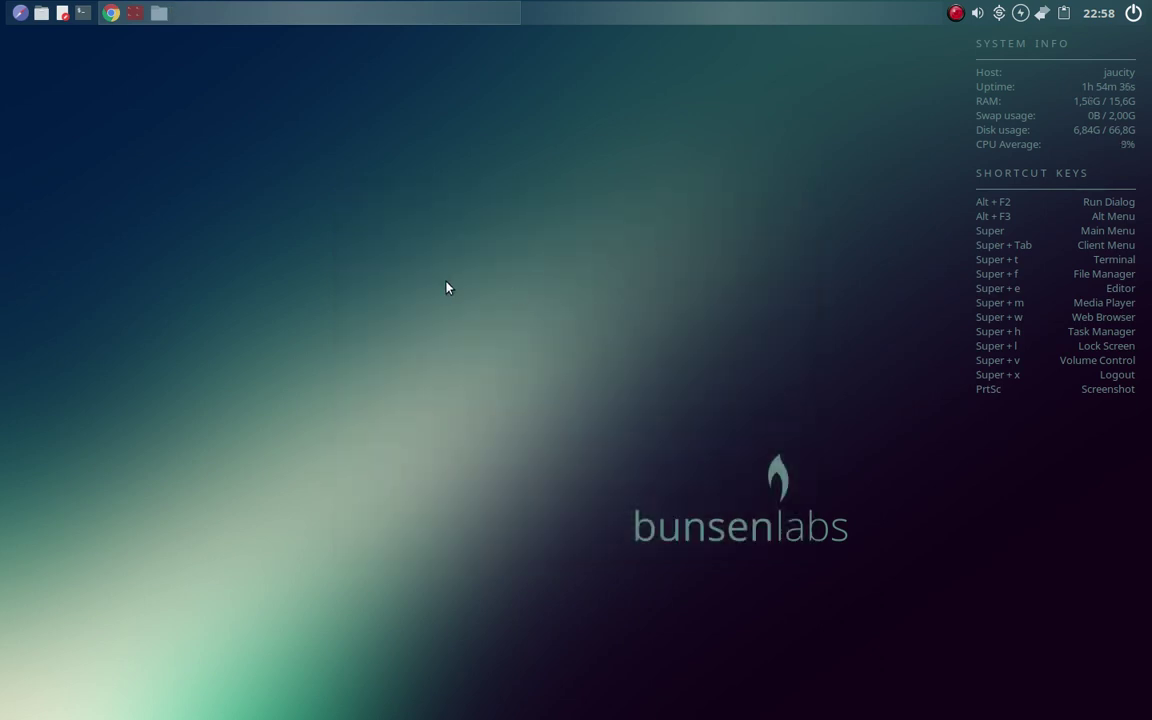
- Search the launcher for "xfc", clear it, and search for "confi" to launch the Alternatives Configurator
key("ctrl+space")
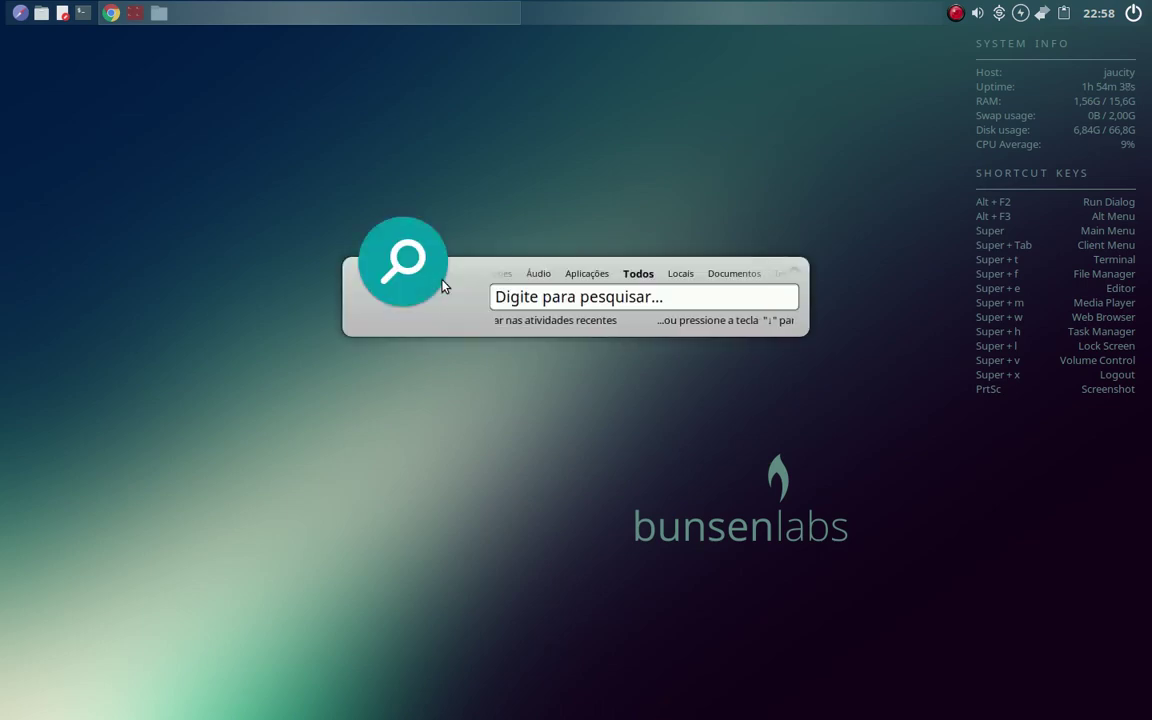
type("xfc")
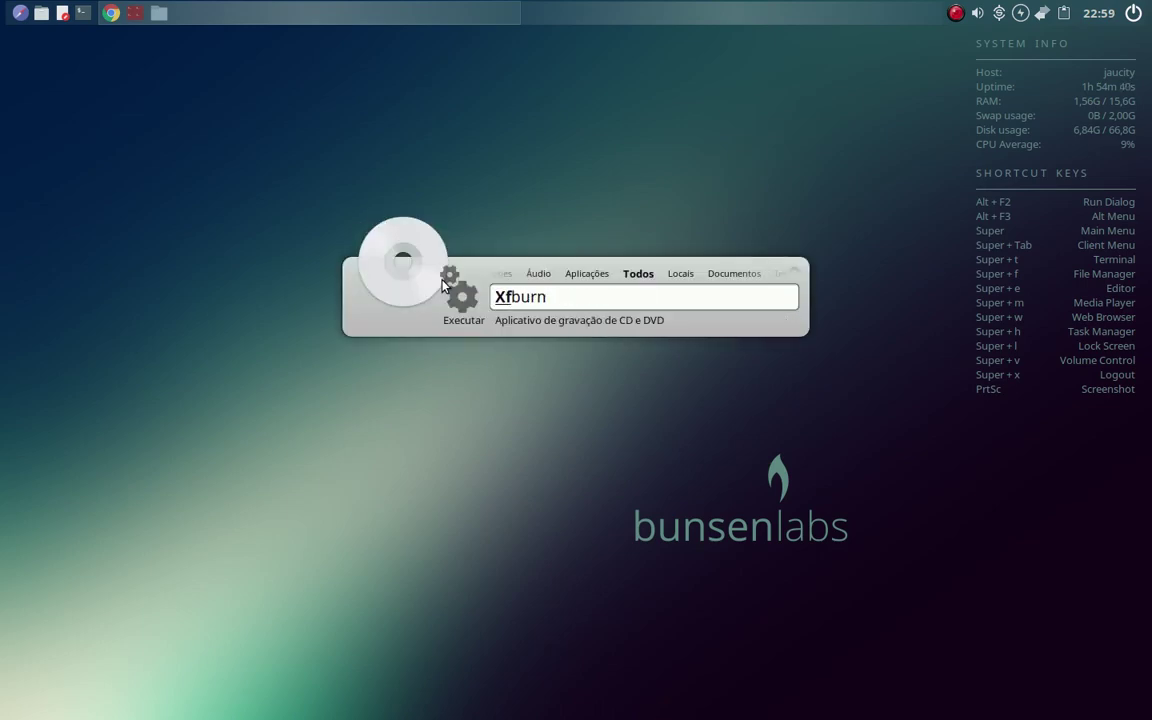
key("Escape")
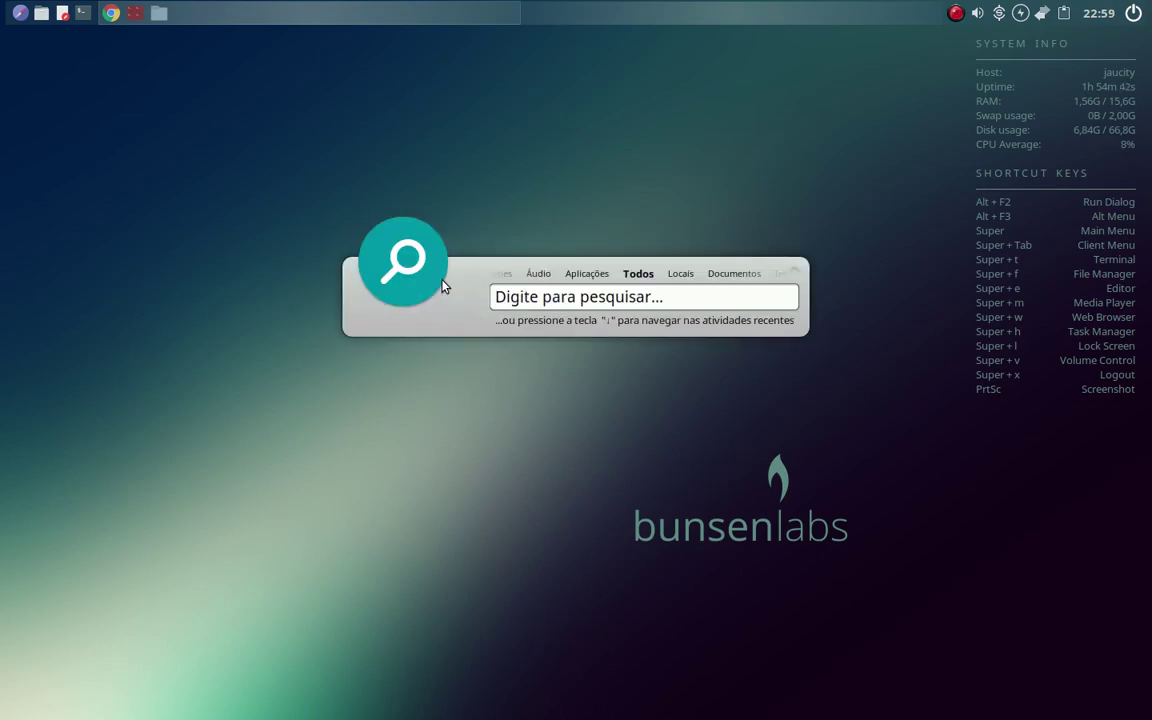
type("confi")
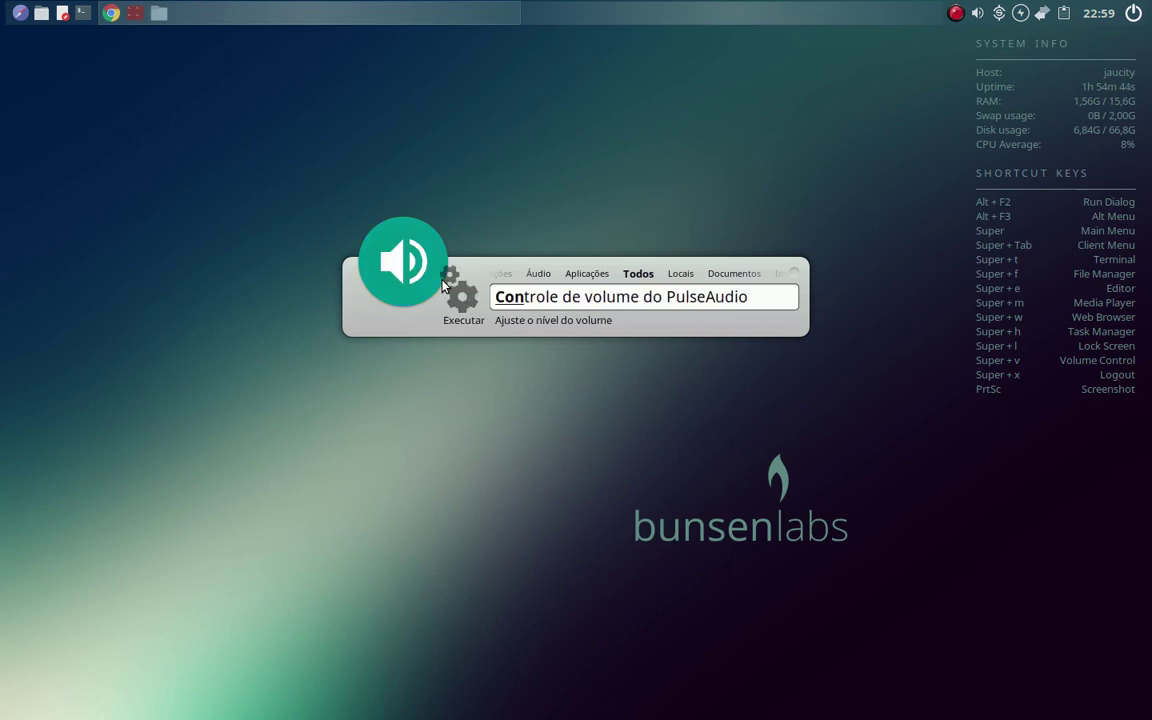
key("Return")
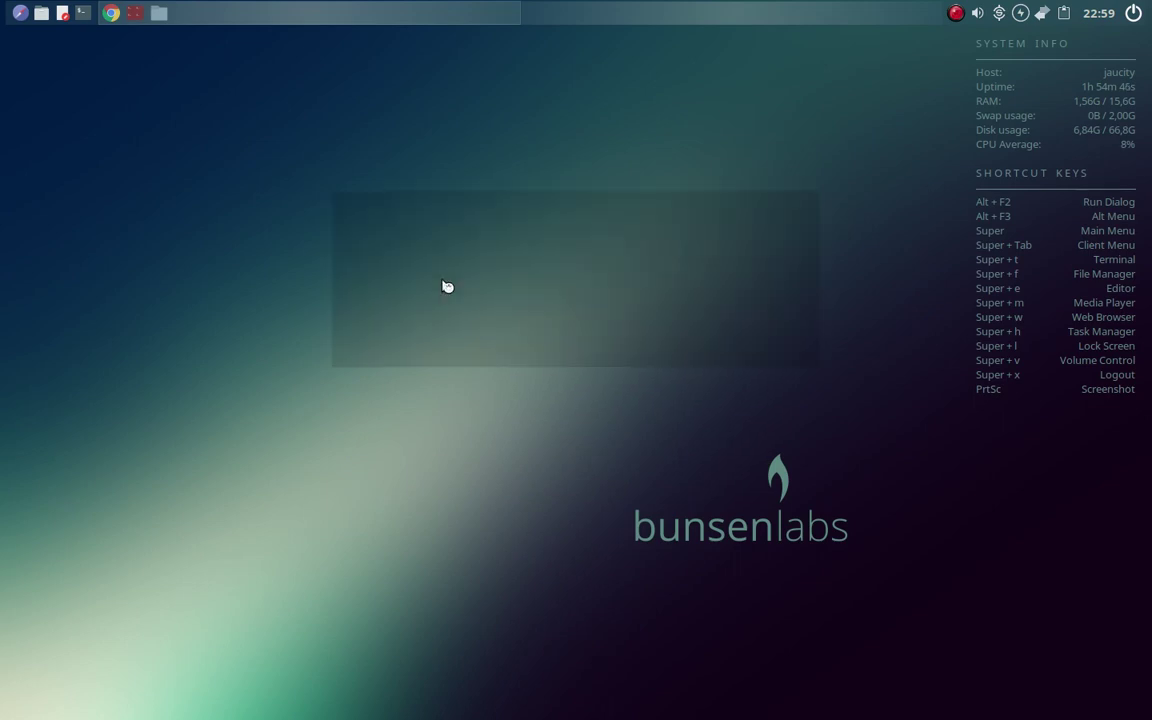
- Authenticate with the administrator password to view the Alternatives Configurator, and close its window
type("•••")
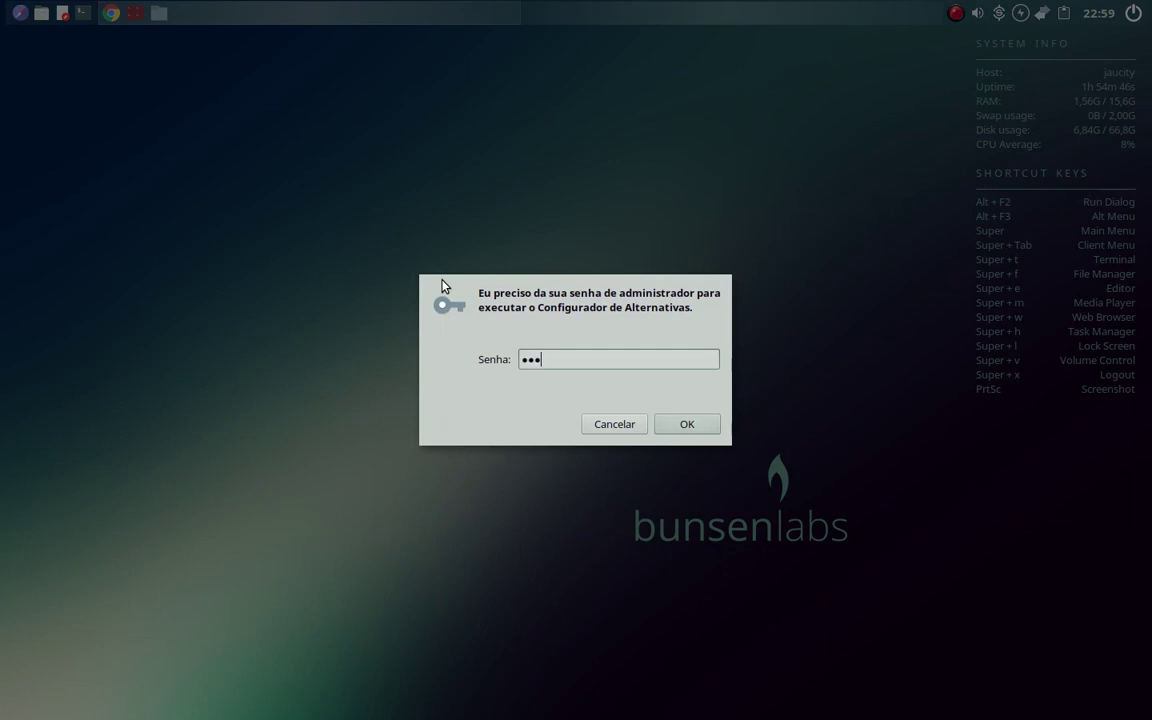
key("Return")
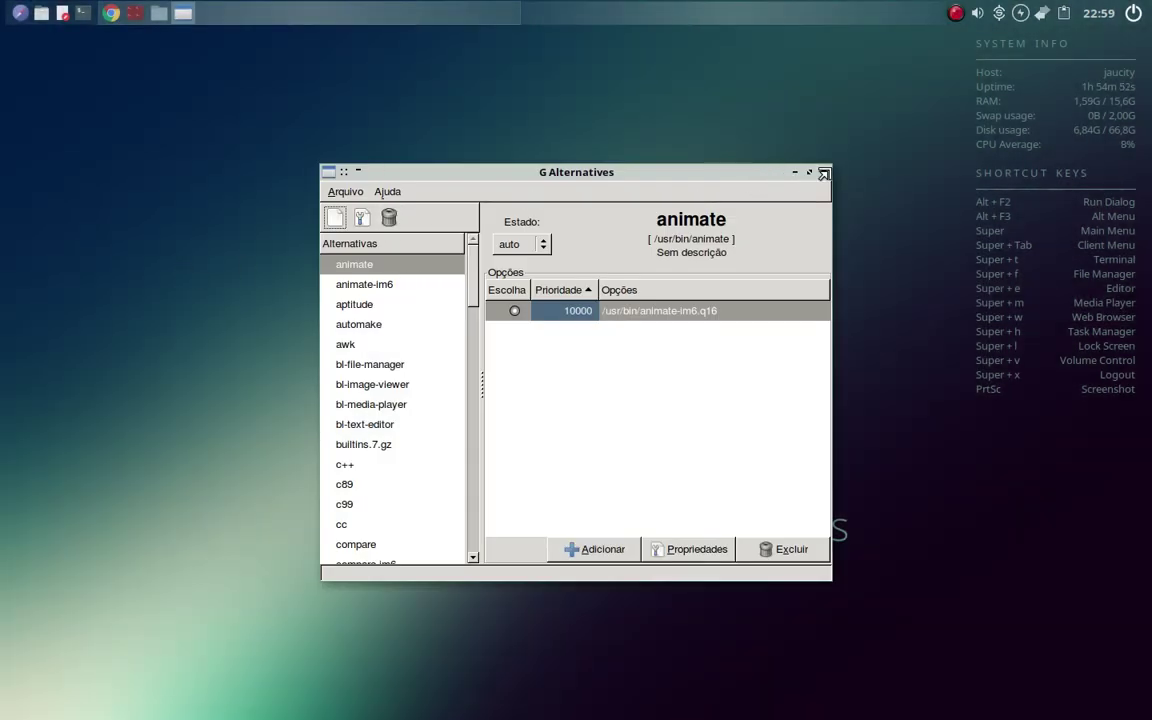
left_click(824, 173)
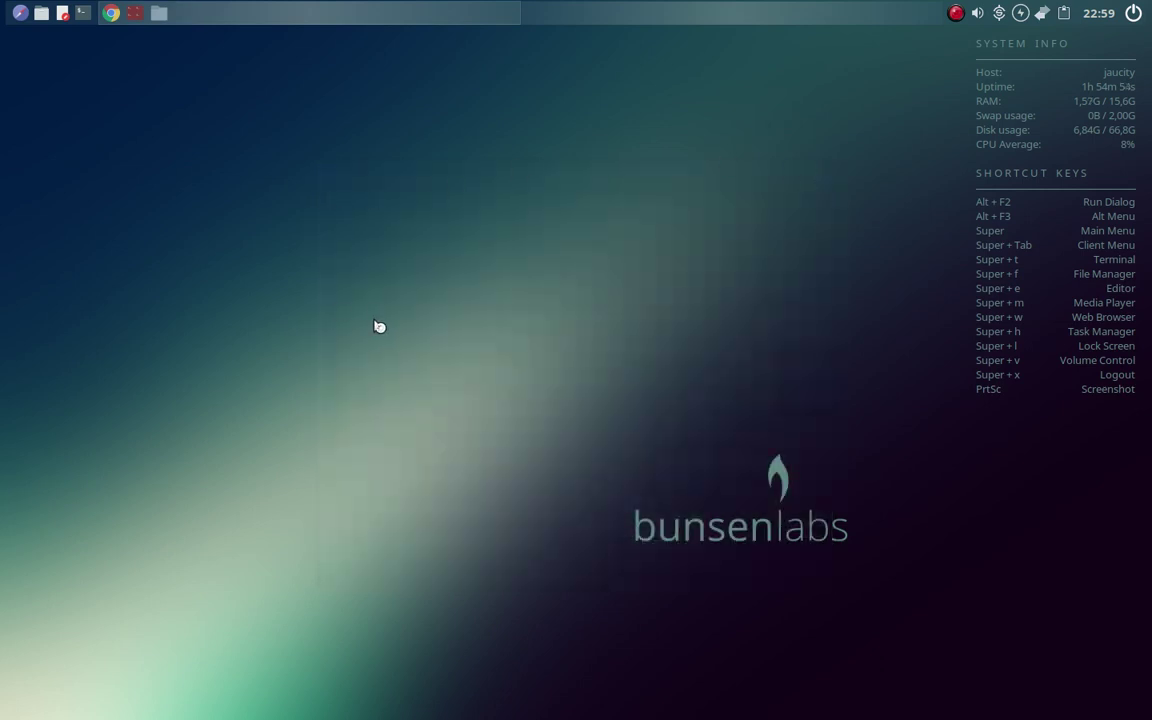
- Examine the System submenu and its Printers options in the desktop menu
right_click(414, 283)
mouse_move(451, 593)
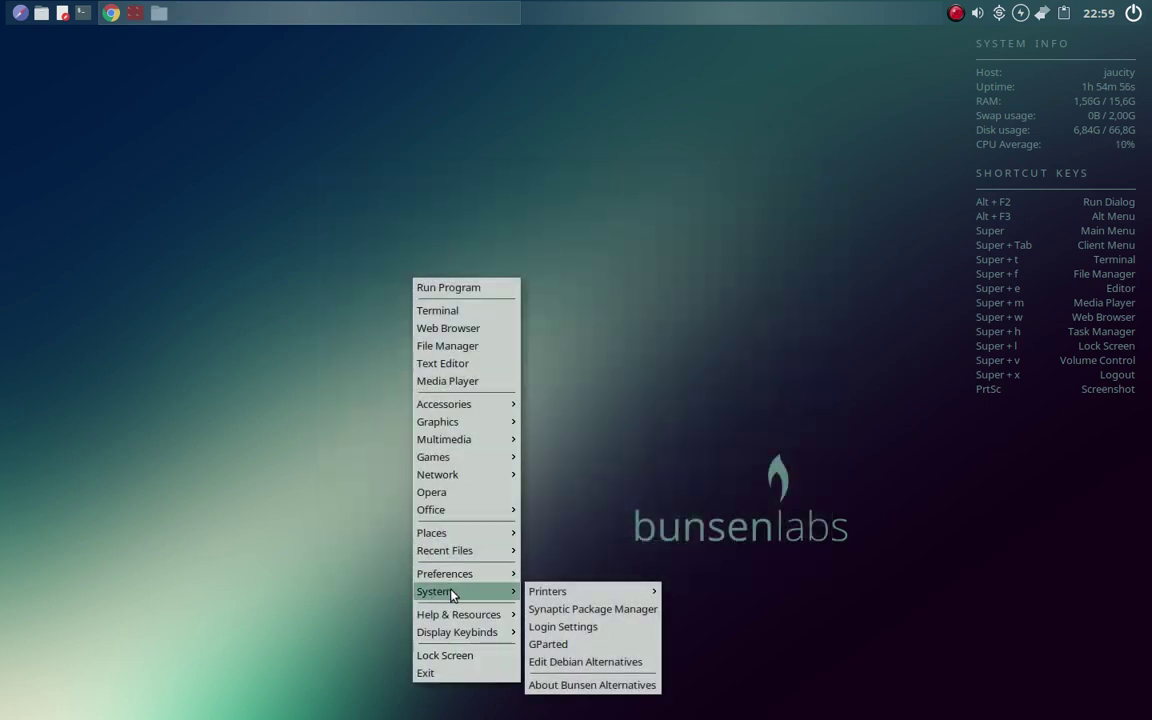
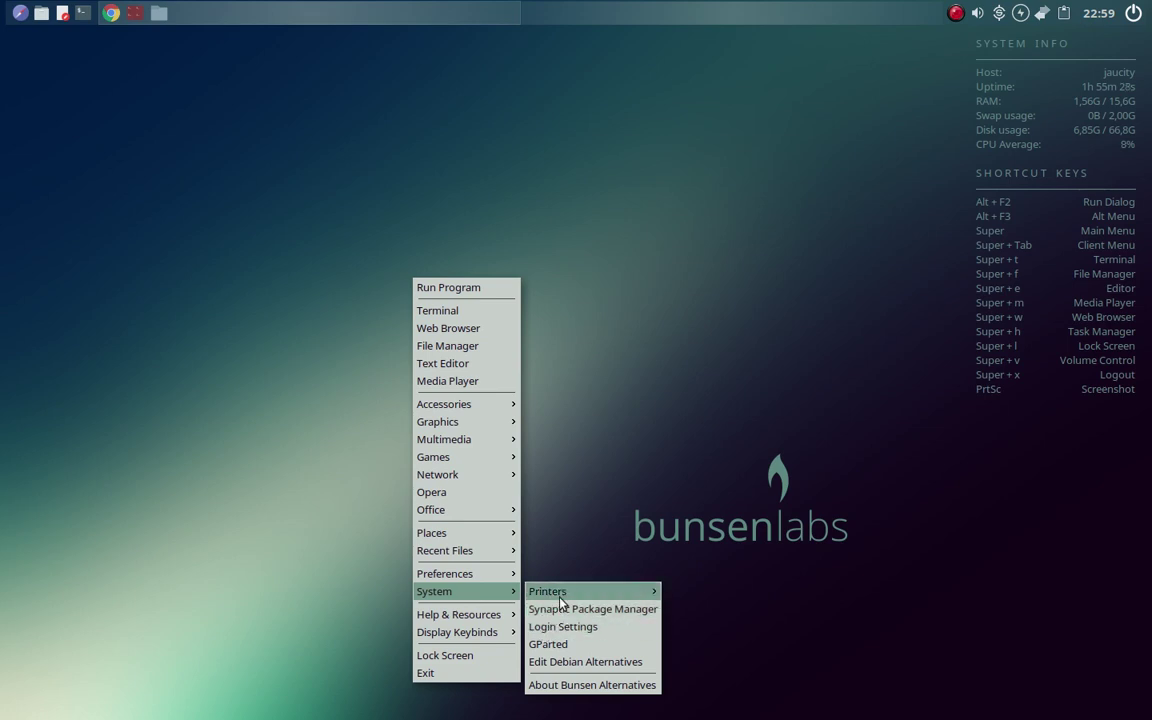
mouse_move(566, 592)
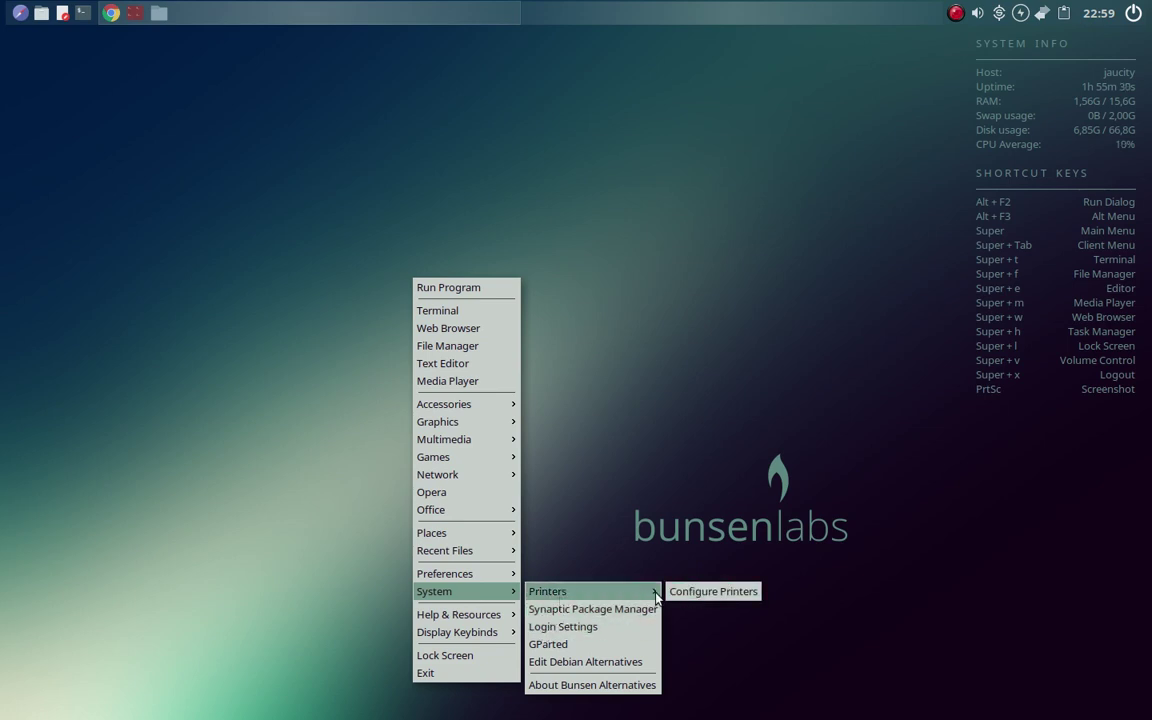
- Launch Synaptic Package Manager from the System submenu, authenticate with the account password, and close it after viewing
left_click(606, 613)
type("****")
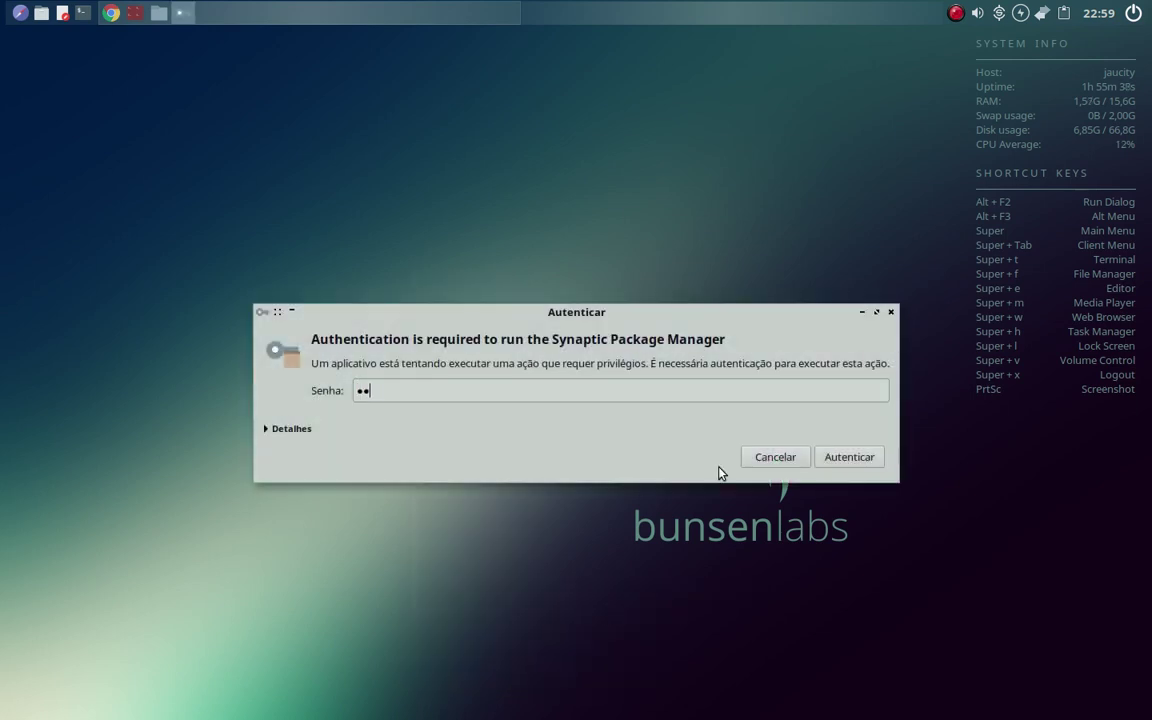
key("Return")
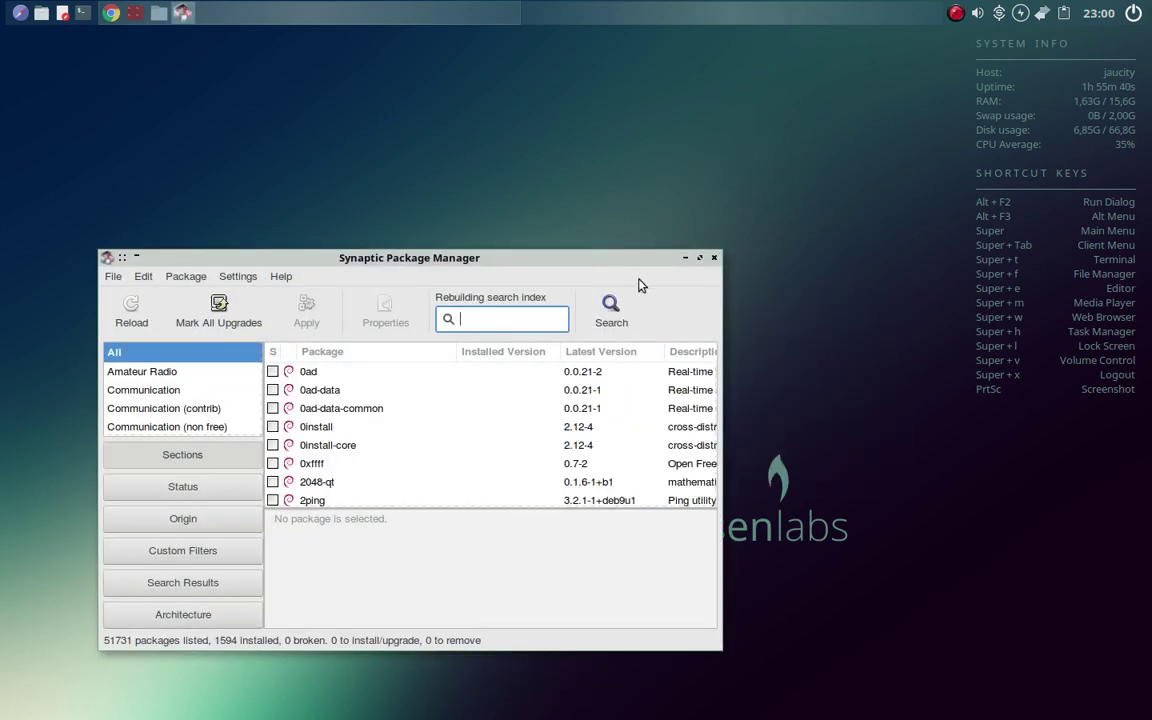
left_click(713, 259)
right_click(580, 317)
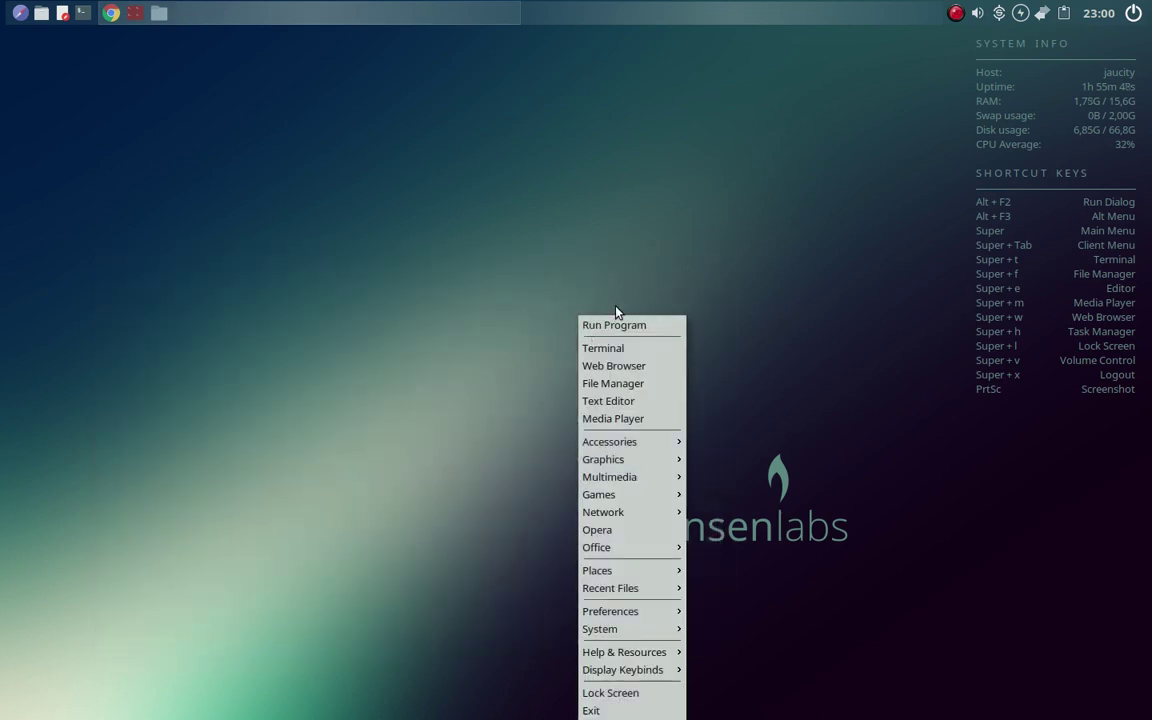
left_click(518, 581)
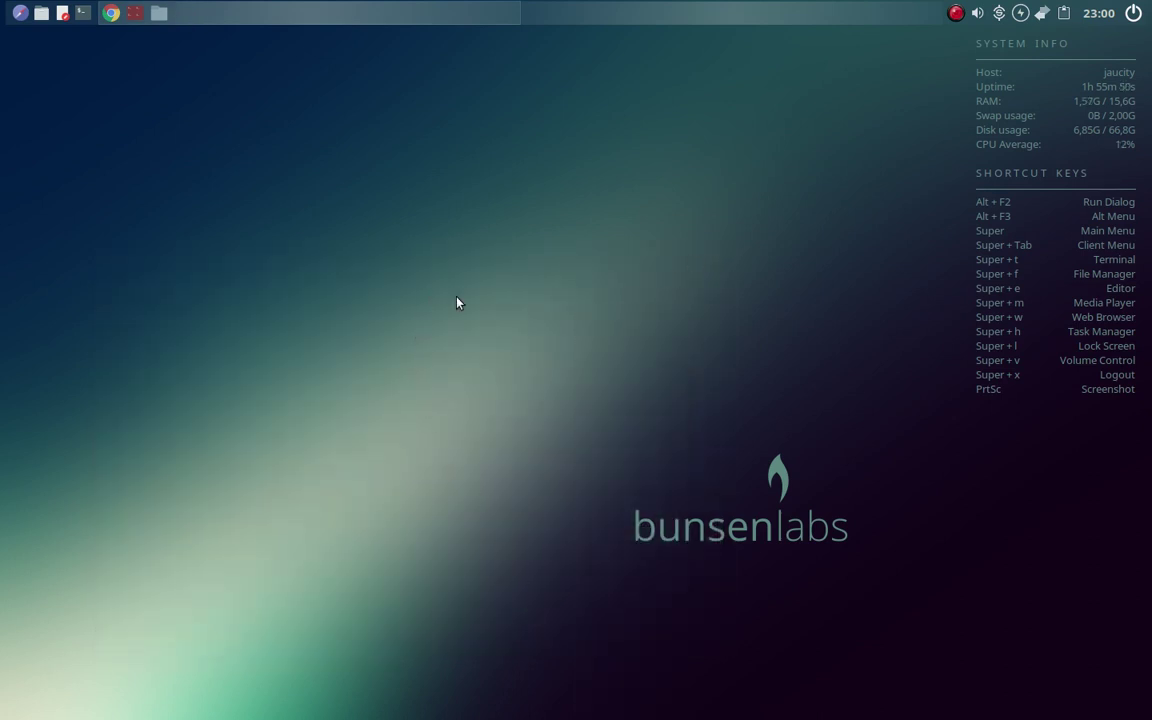
right_click(502, 290)
left_click(351, 353)
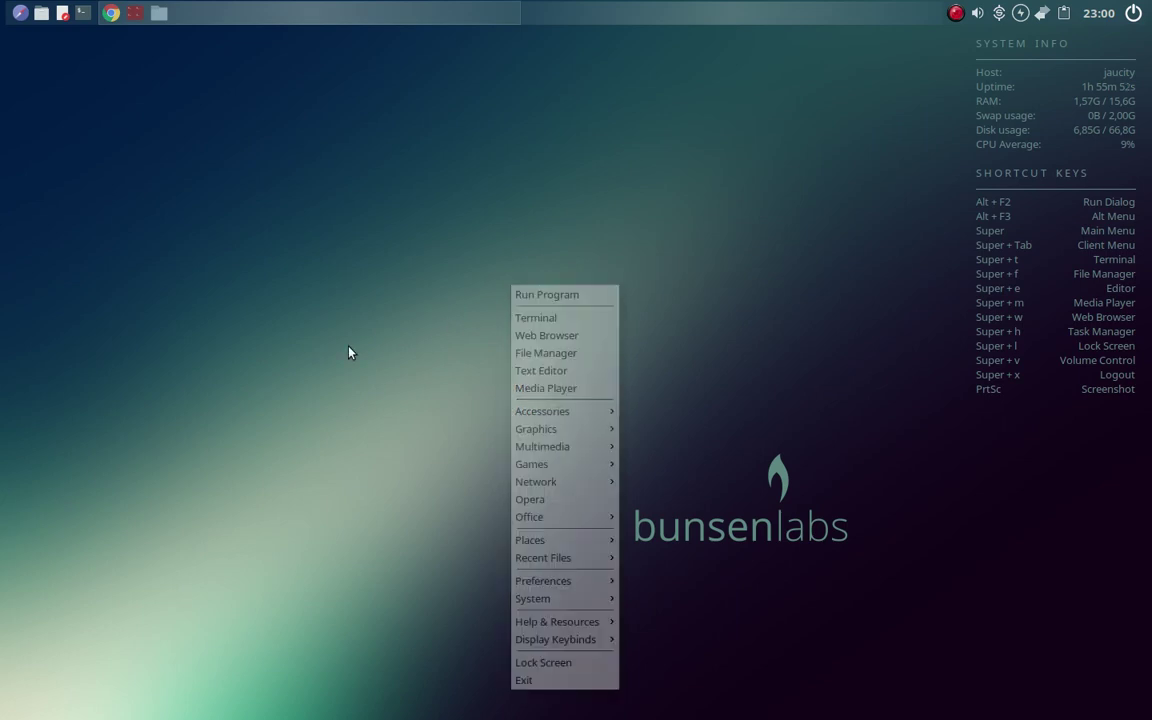
- Search the launcher for "pro" to start the Programas software centre, and open its software sources
key("ctrl+space")
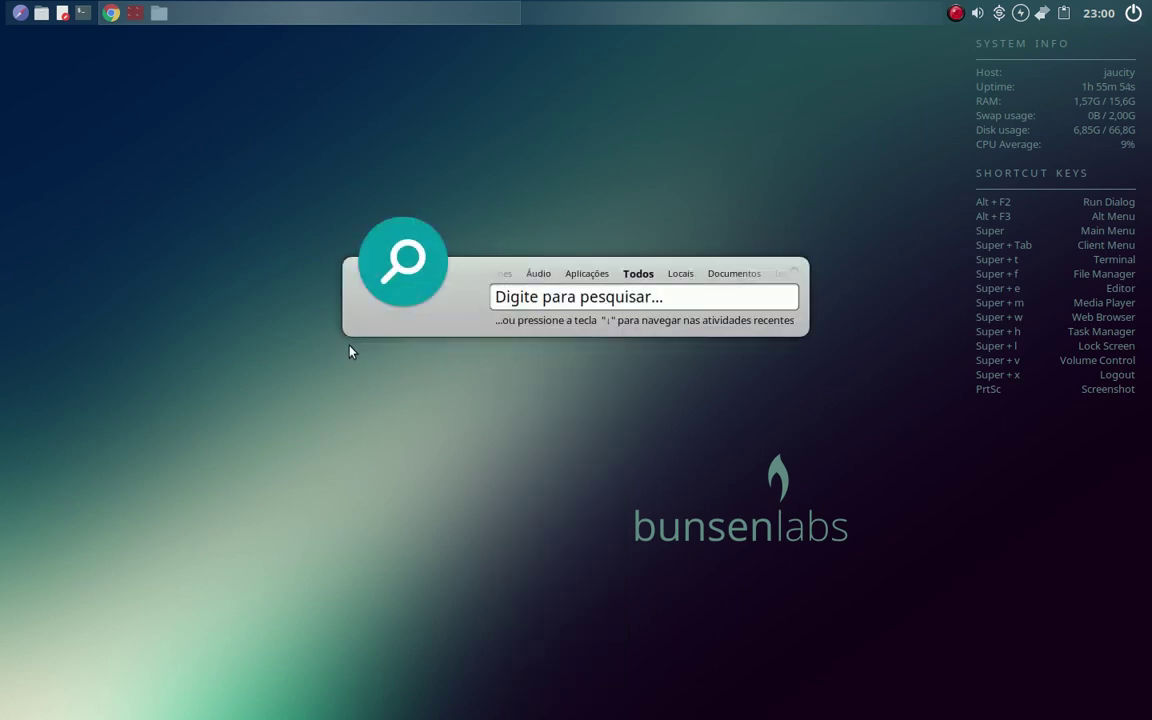
type("pro")
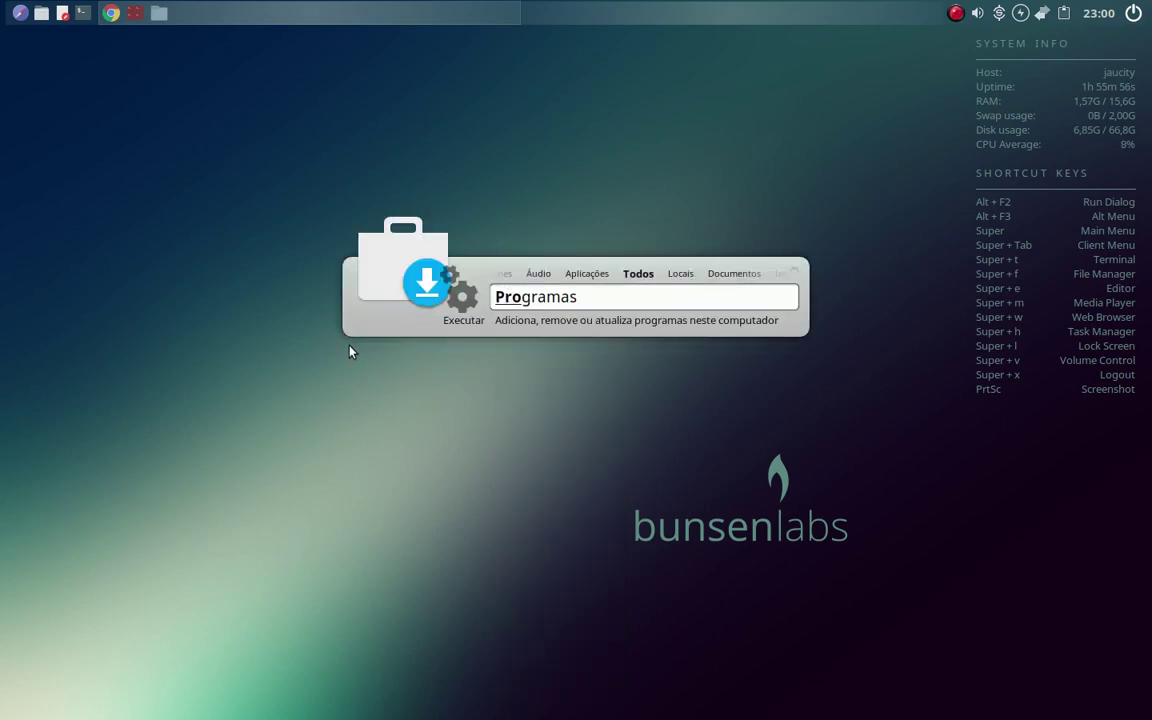
key("Return")
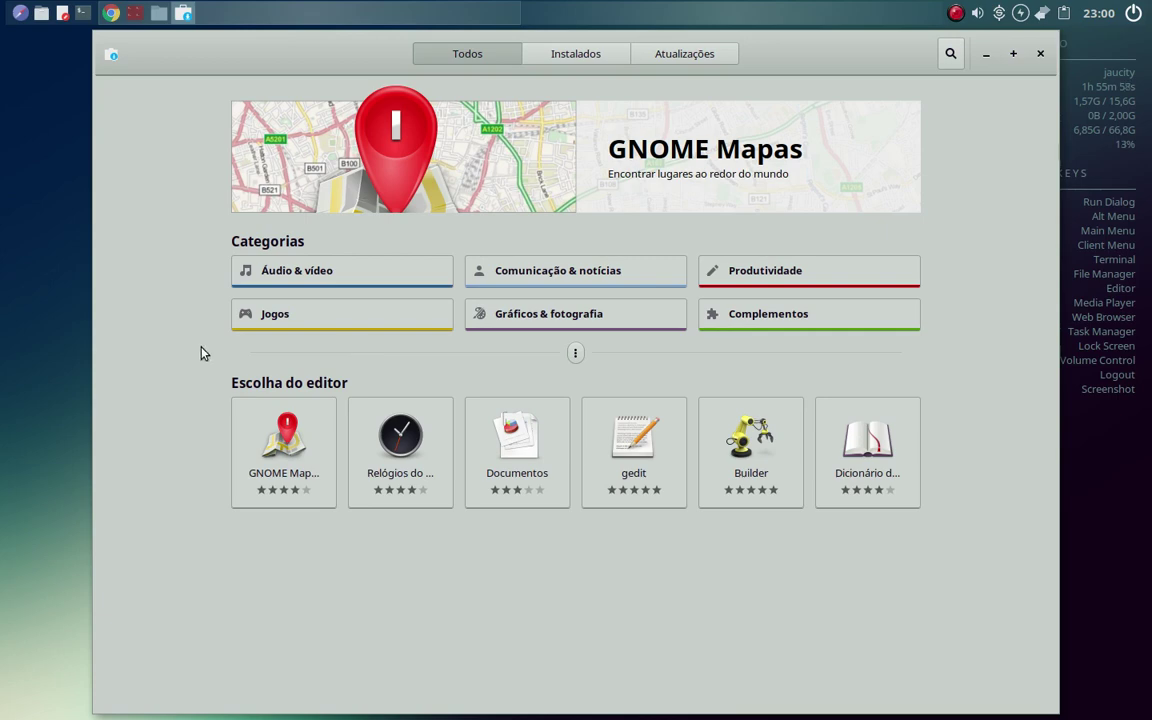
left_click(112, 53)
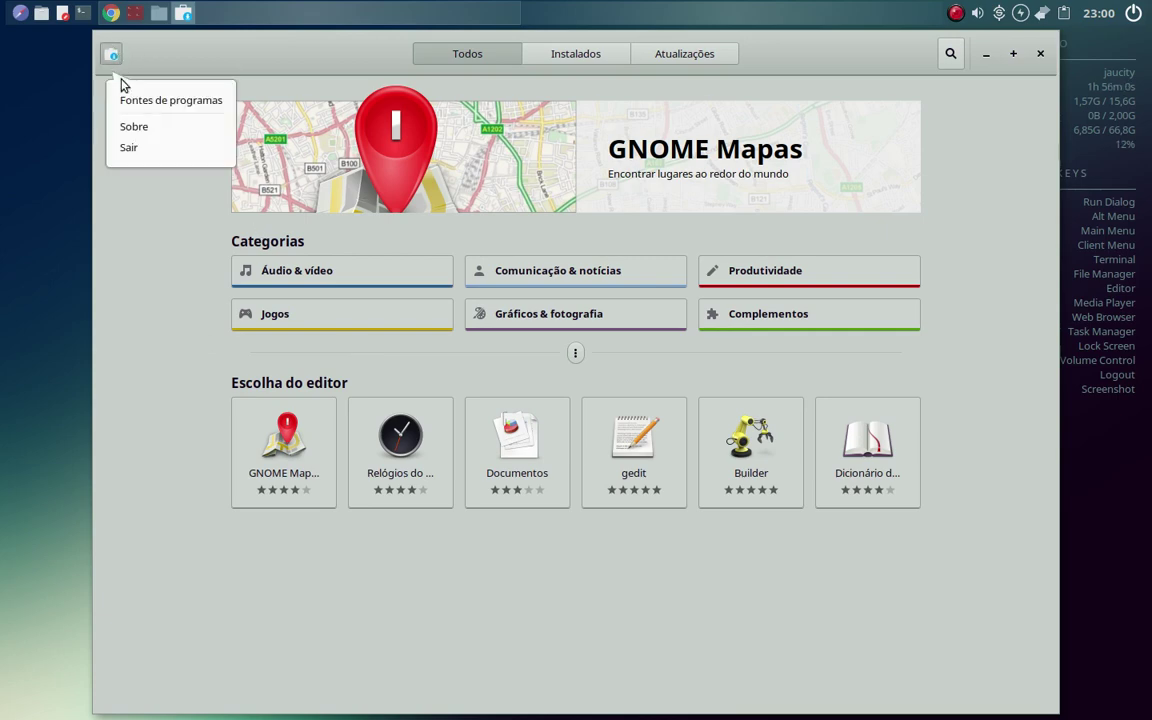
left_click(122, 90)
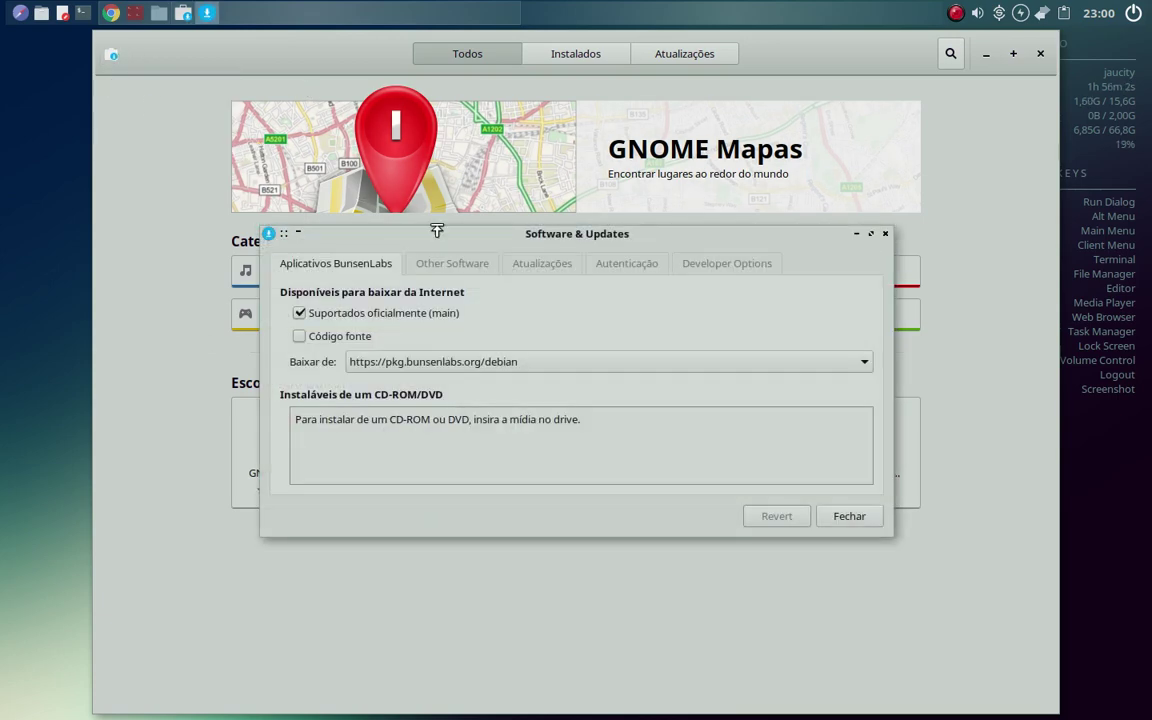
- Review the update, authentication and other-software repository settings in Software & Updates, and close the dialog
left_click(450, 263)
left_click(545, 264)
left_click(650, 266)
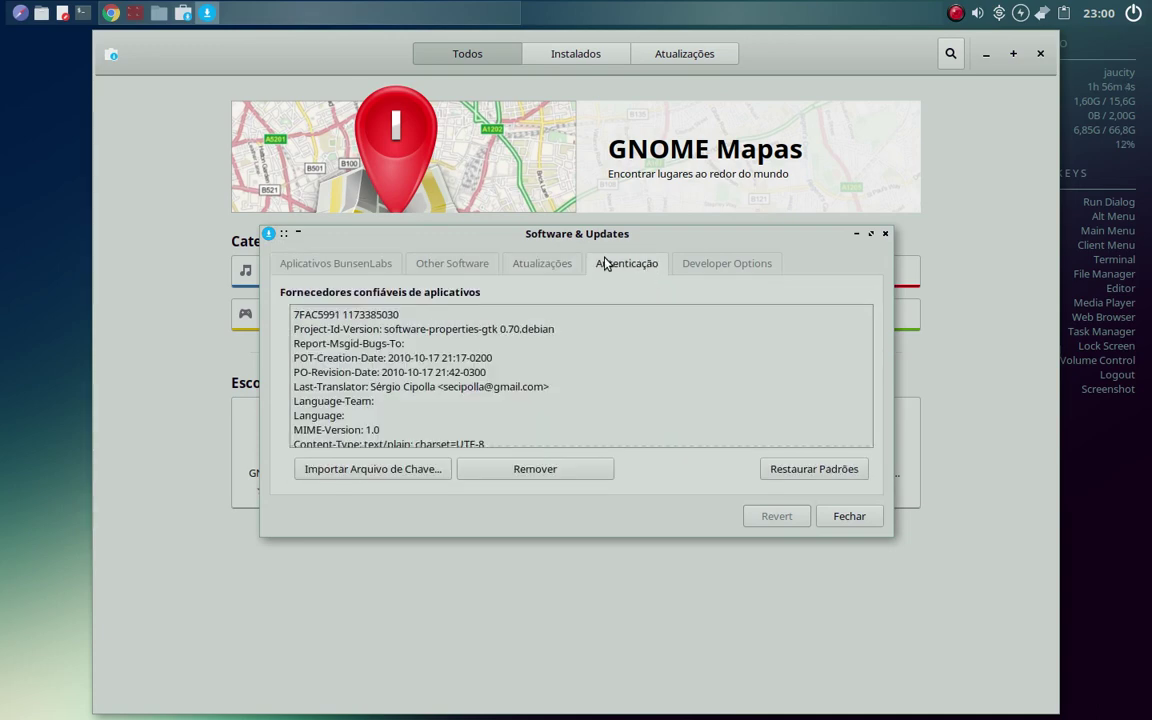
left_click(545, 264)
left_click(466, 264)
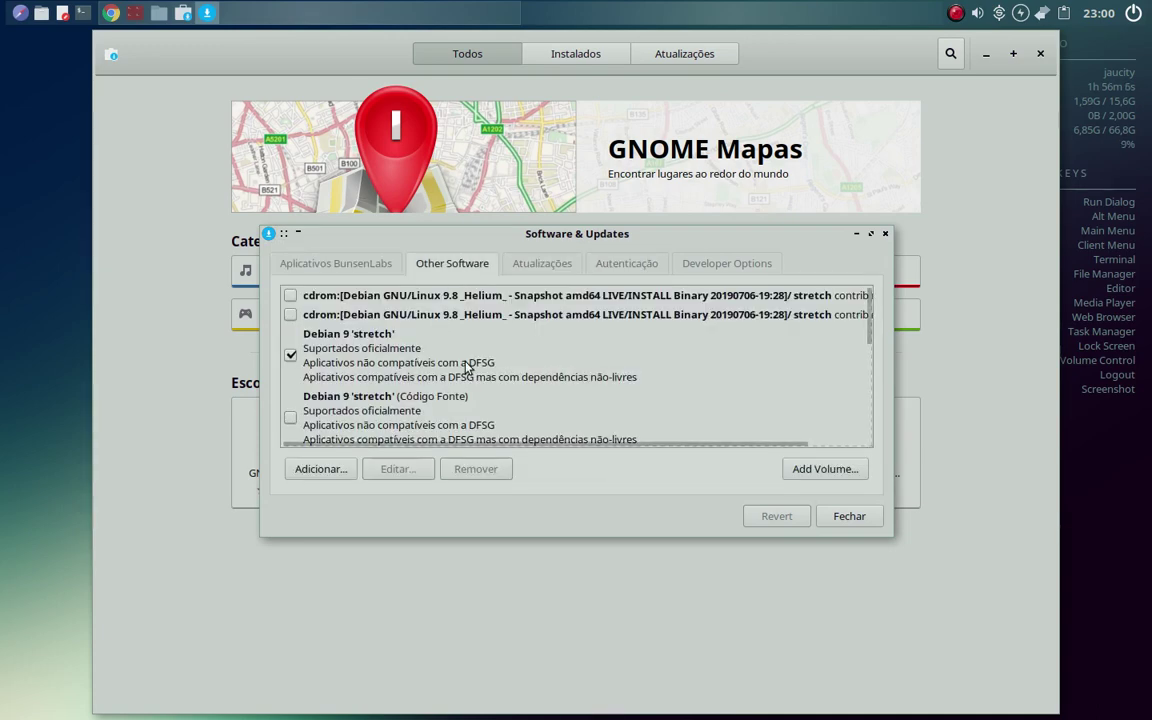
scroll(418, 325, "down", 5)
scroll(318, 312, "down", 3)
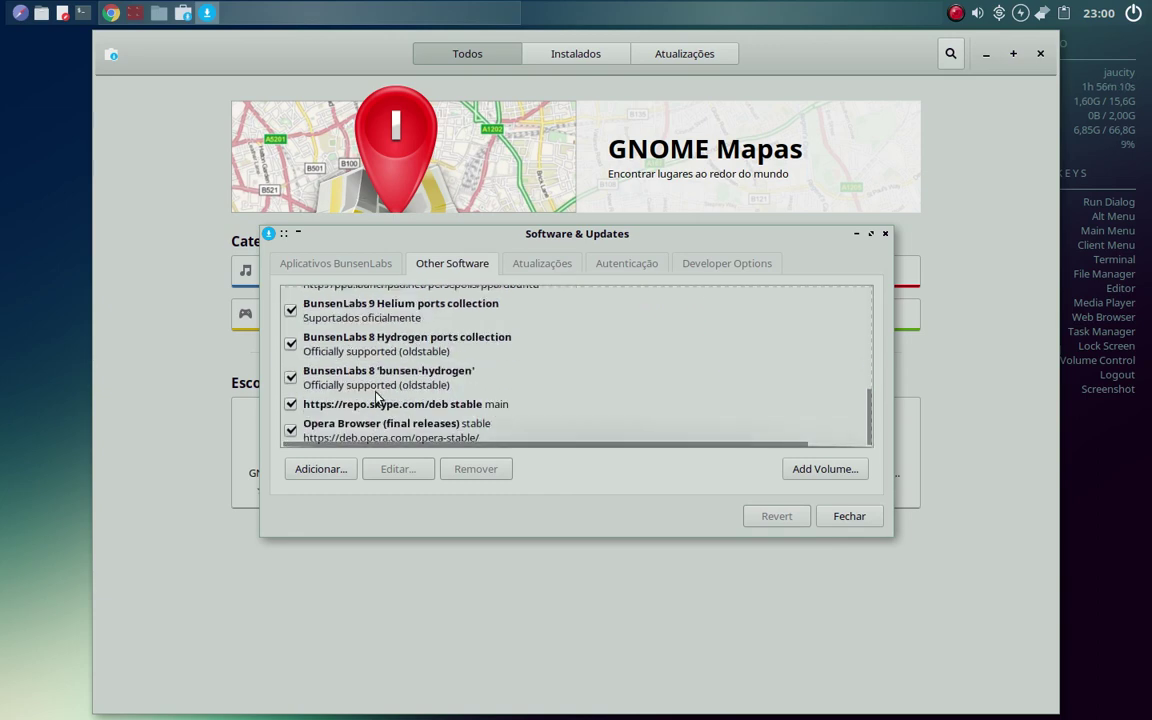
key("Escape")
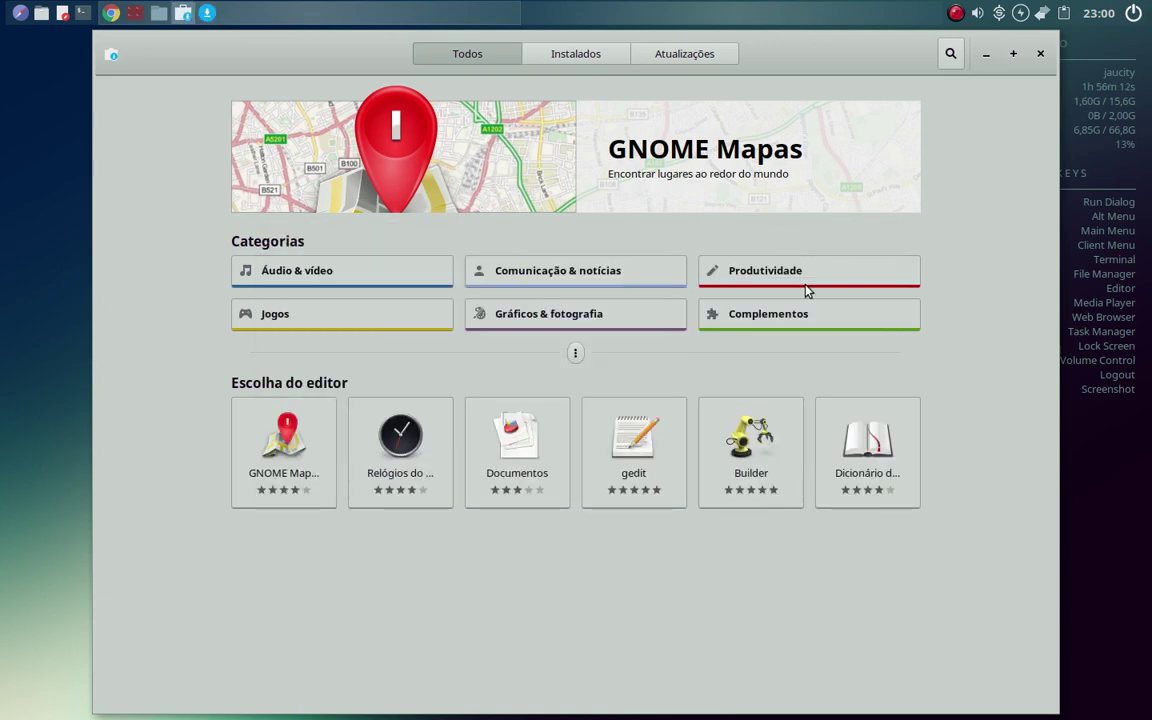
- Browse Audio Creation & Editing and Music Players in the Áudio & vídeo category, and return to the overview
left_click(336, 270)
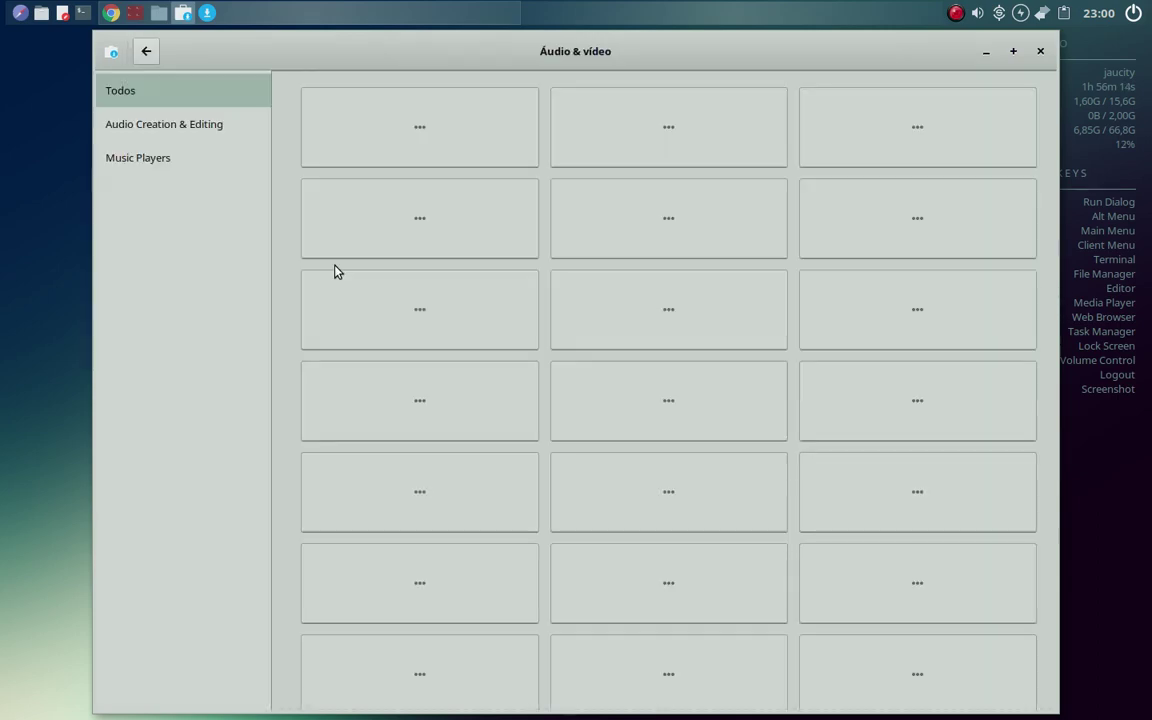
left_click(160, 127)
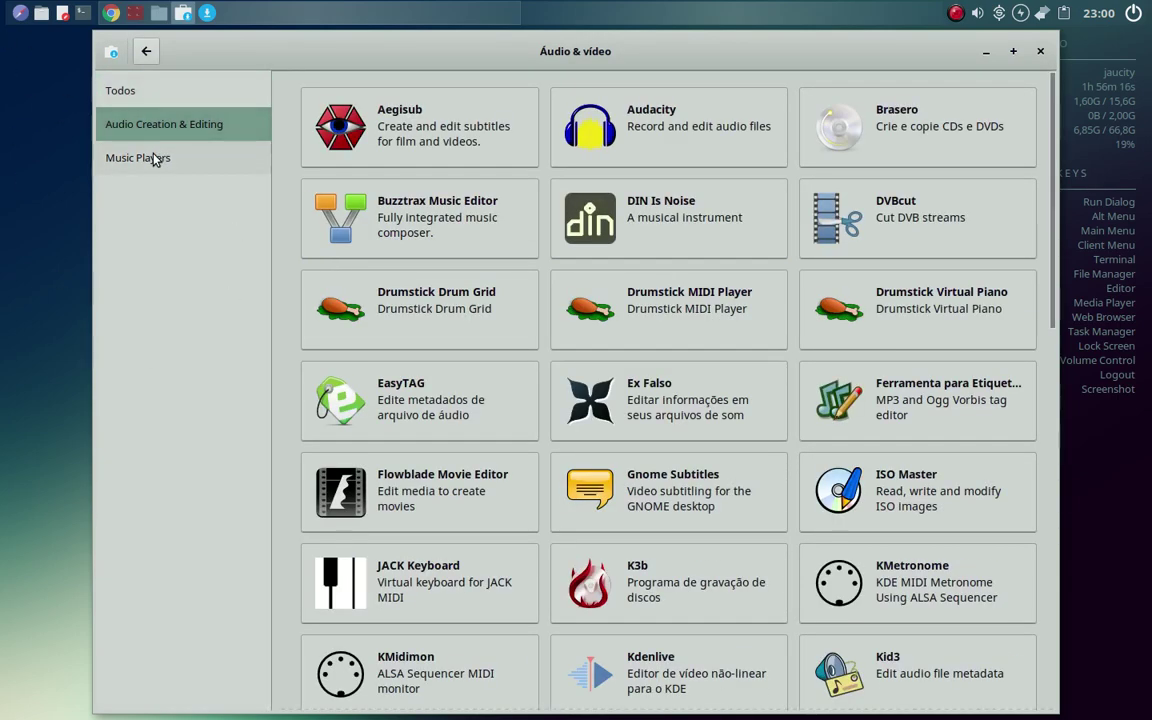
left_click(155, 160)
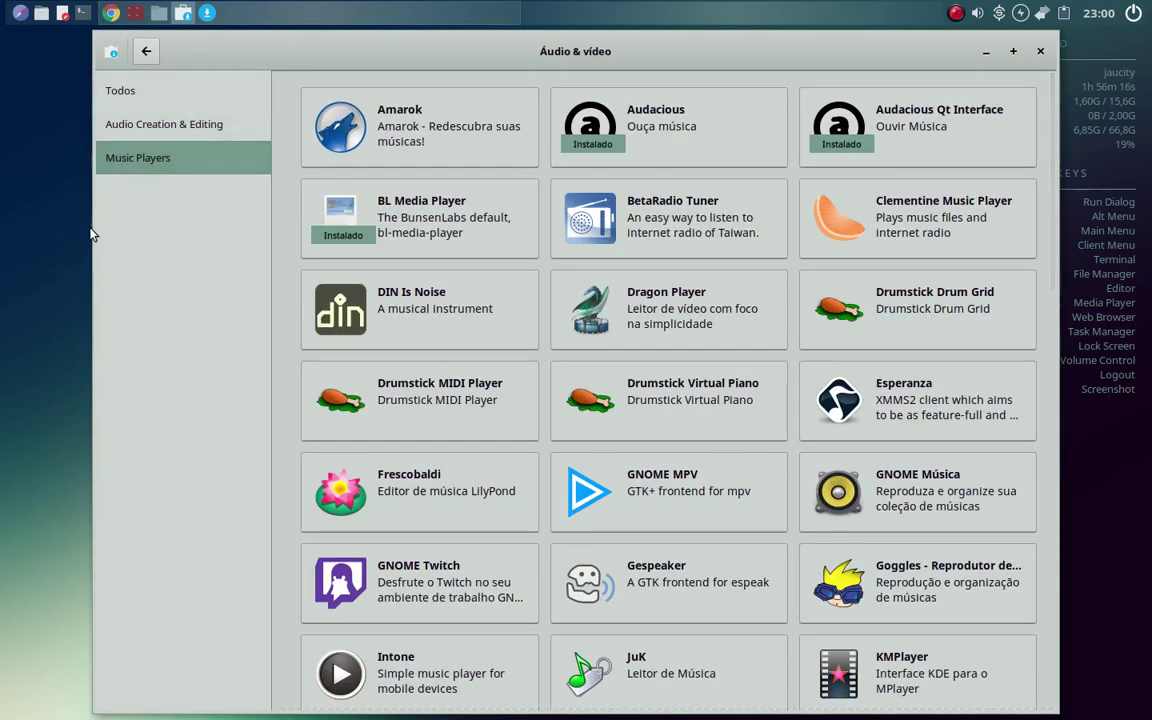
left_click(142, 54)
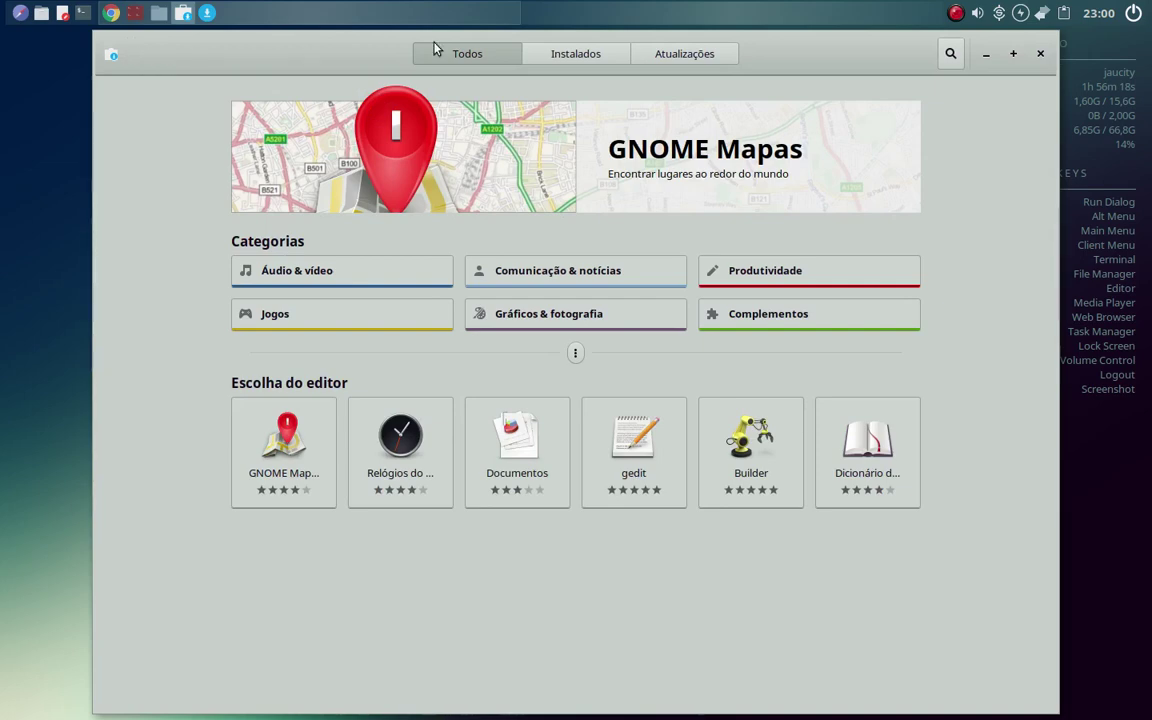
- Close the software centre, unroll the shaded Software & Updates window, and close it too
left_click(1038, 55)
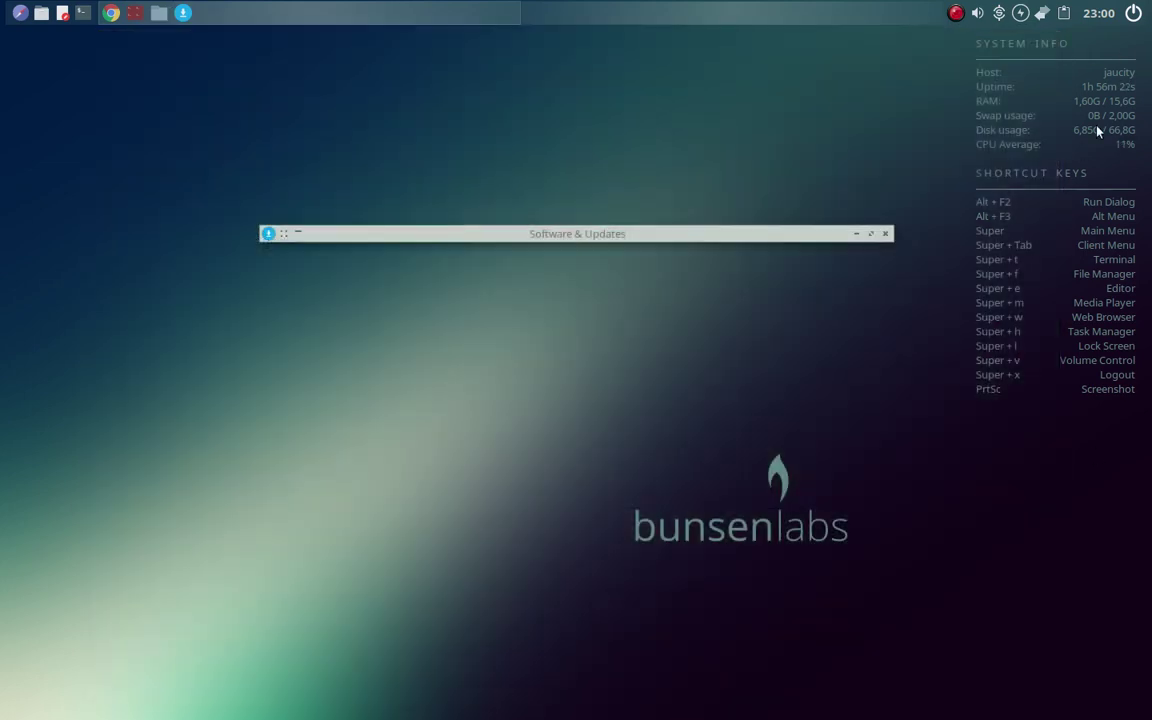
left_click(300, 235)
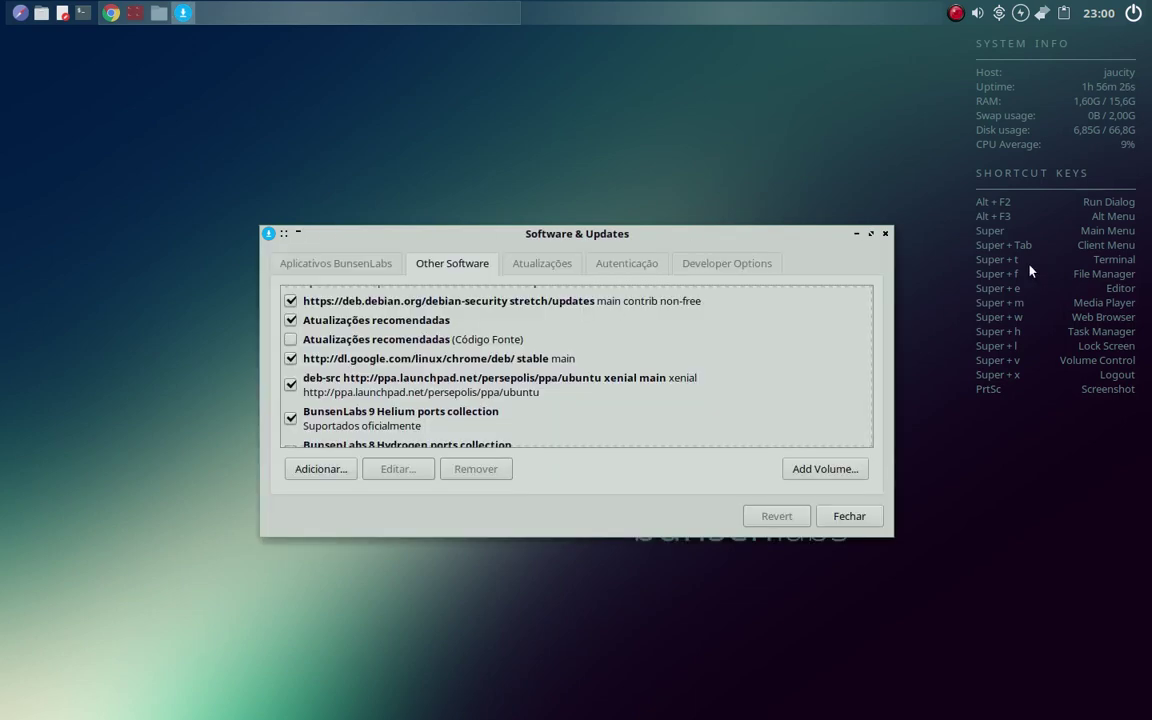
left_click(849, 516)
- Launch Edit Debian Alternatives from the System submenu, and authenticate with the administrator password
right_click(458, 178)
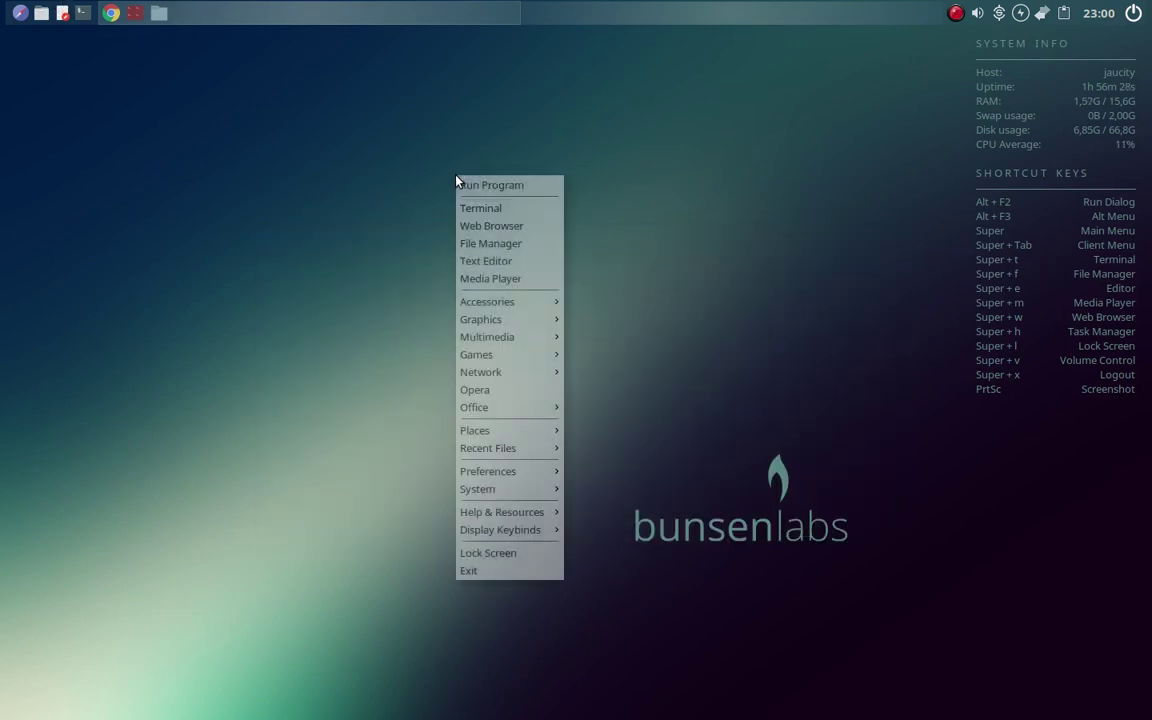
mouse_move(527, 490)
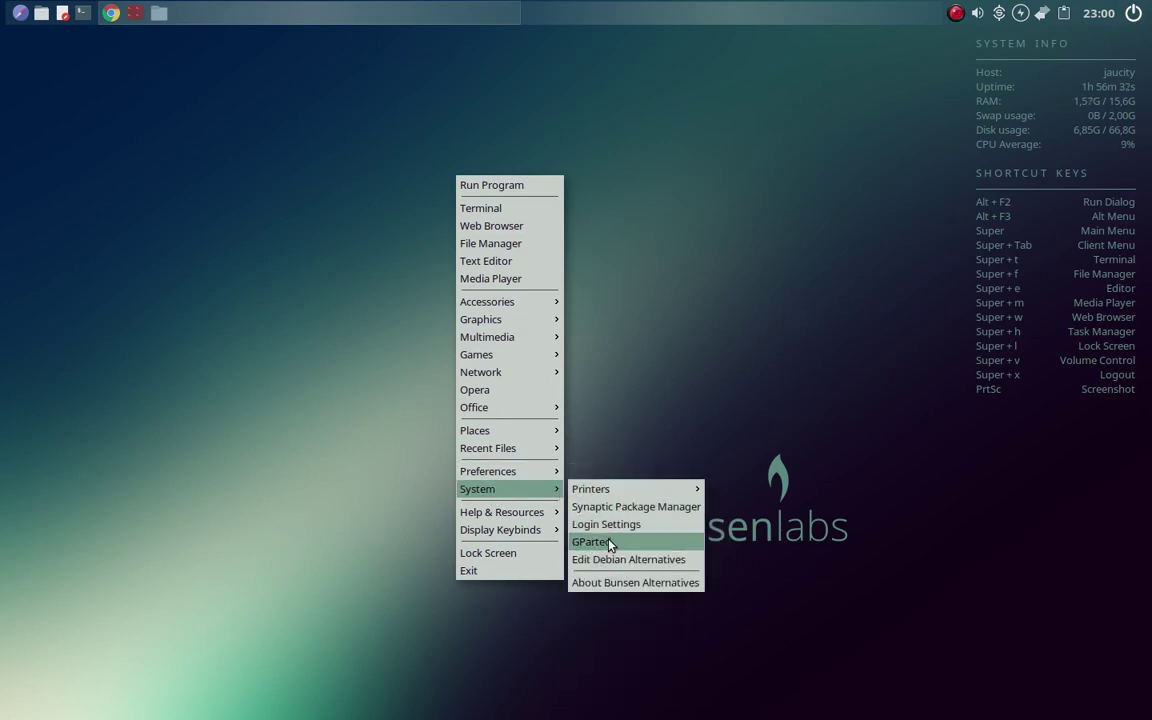
left_click(662, 566)
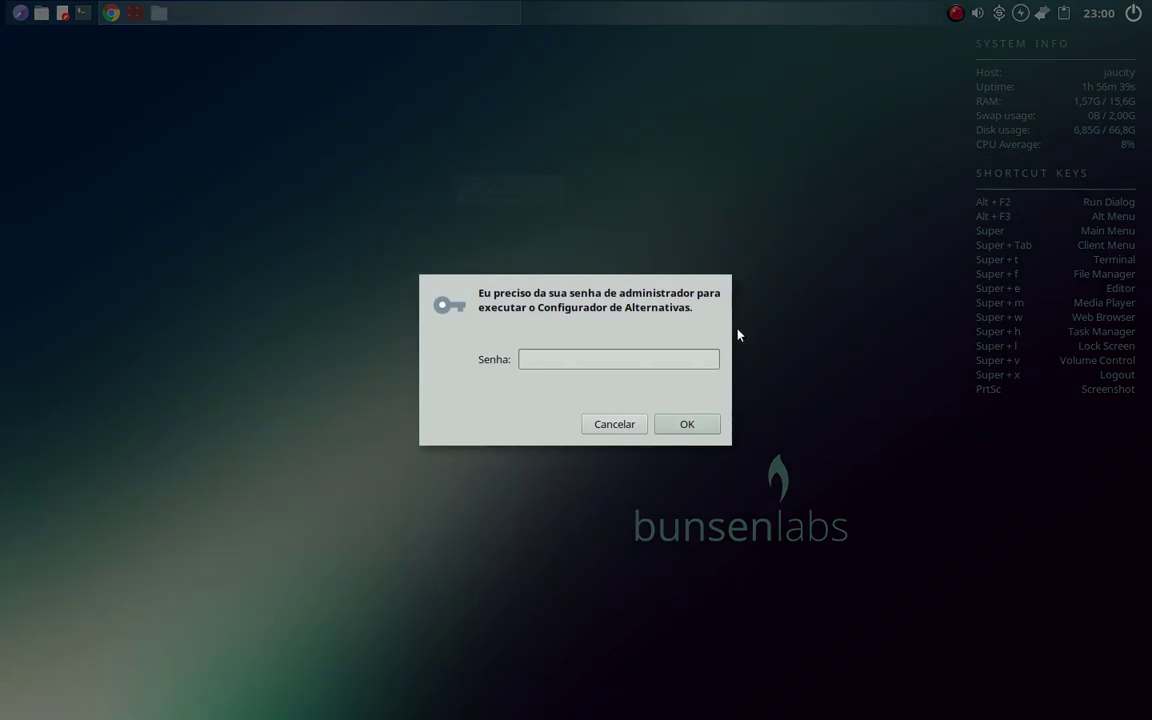
type("****")
key("Return")
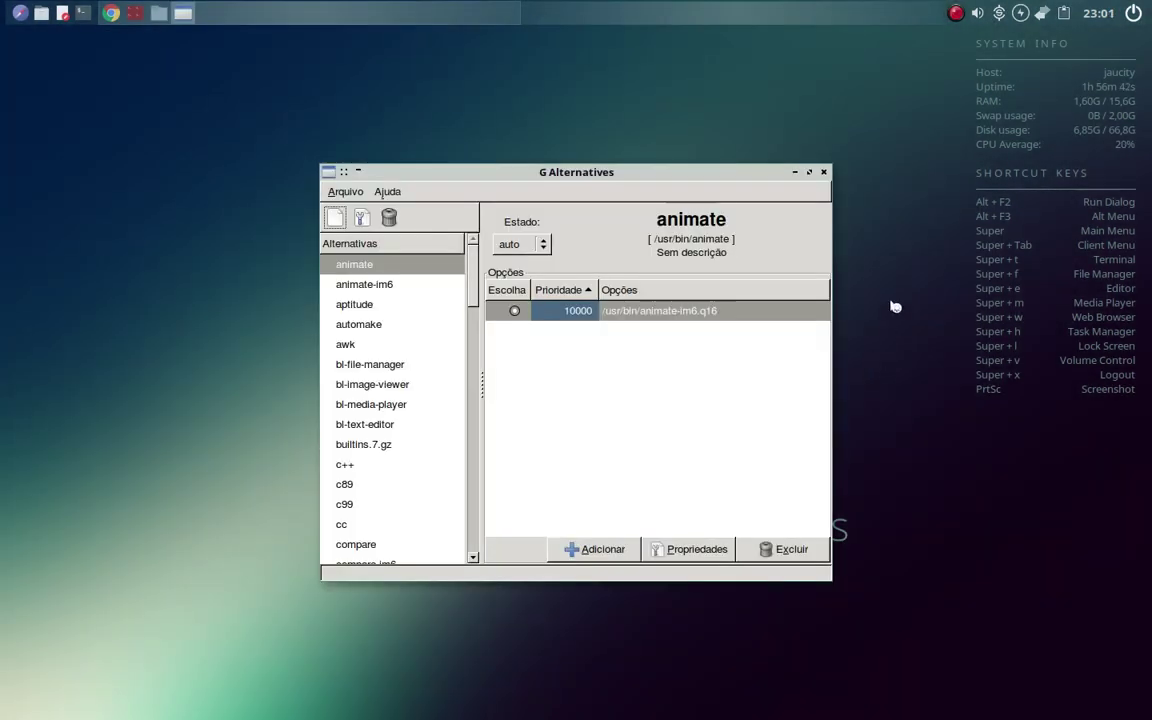
- Examine the options of several alternatives, including automake, awk, bl-file-manager, bl-image-viewer and bl-media-player
left_click(345, 285)
left_click(358, 328)
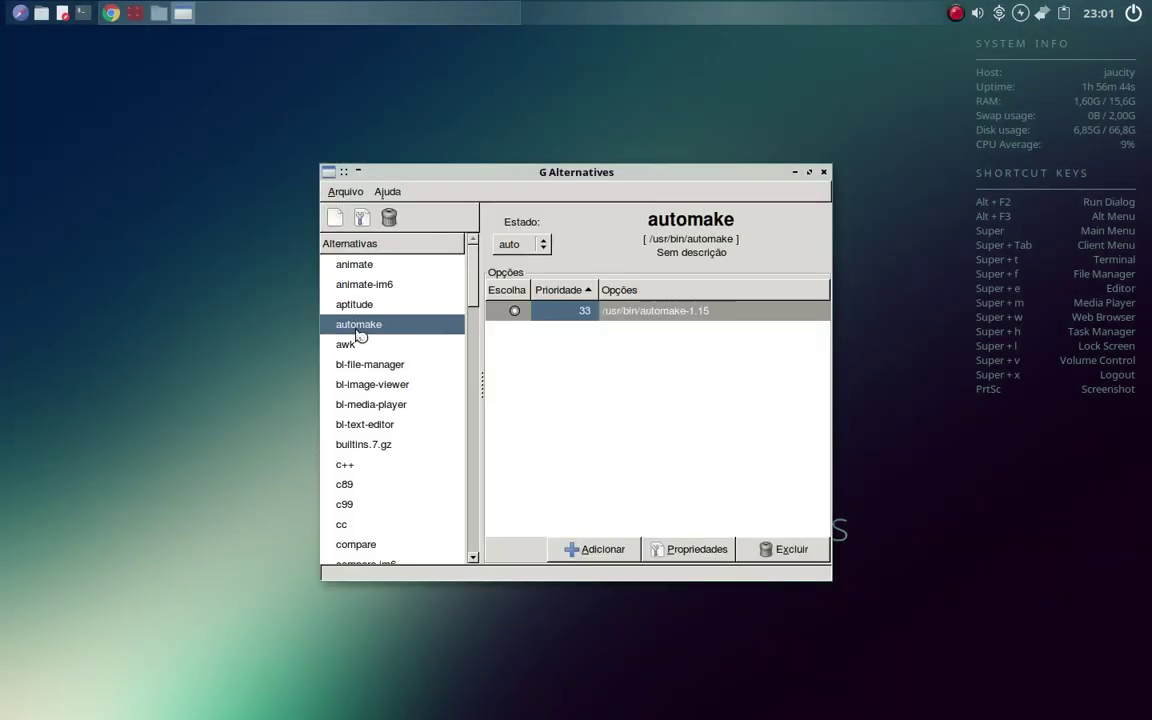
left_click(362, 345)
left_click(365, 366)
left_click(366, 385)
left_click(376, 408)
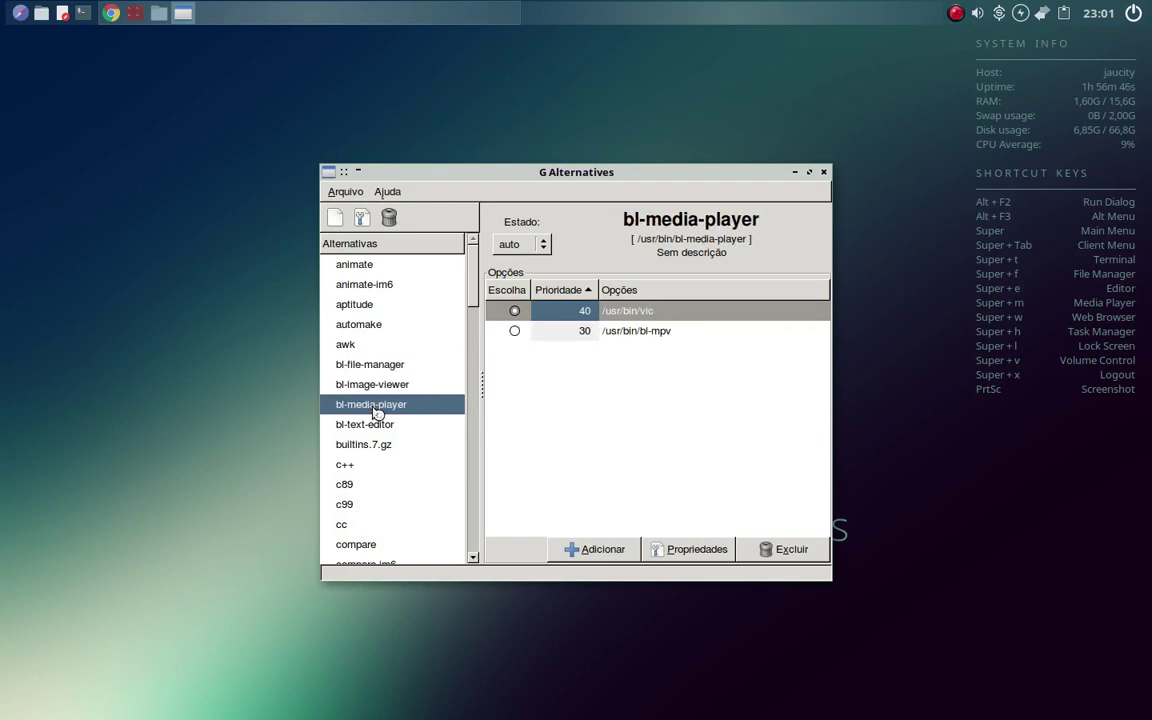
- View the About information of G Alternatives, and close both the dialog and the program
left_click(388, 191)
left_click(394, 208)
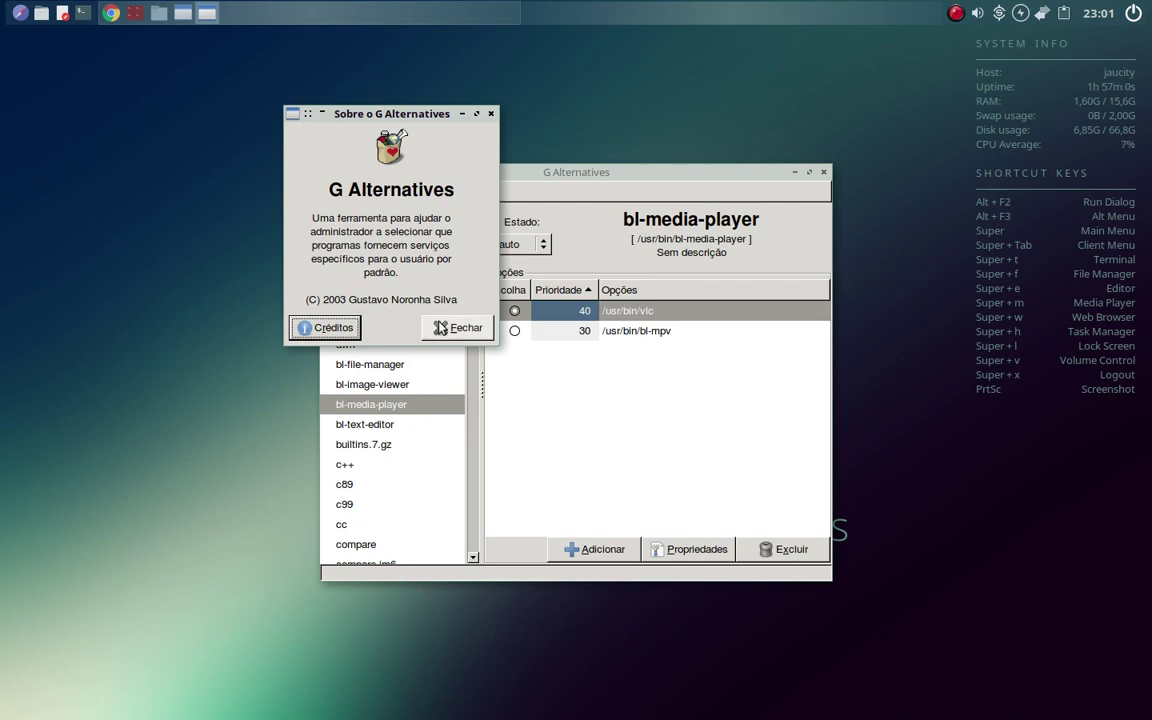
left_click(457, 331)
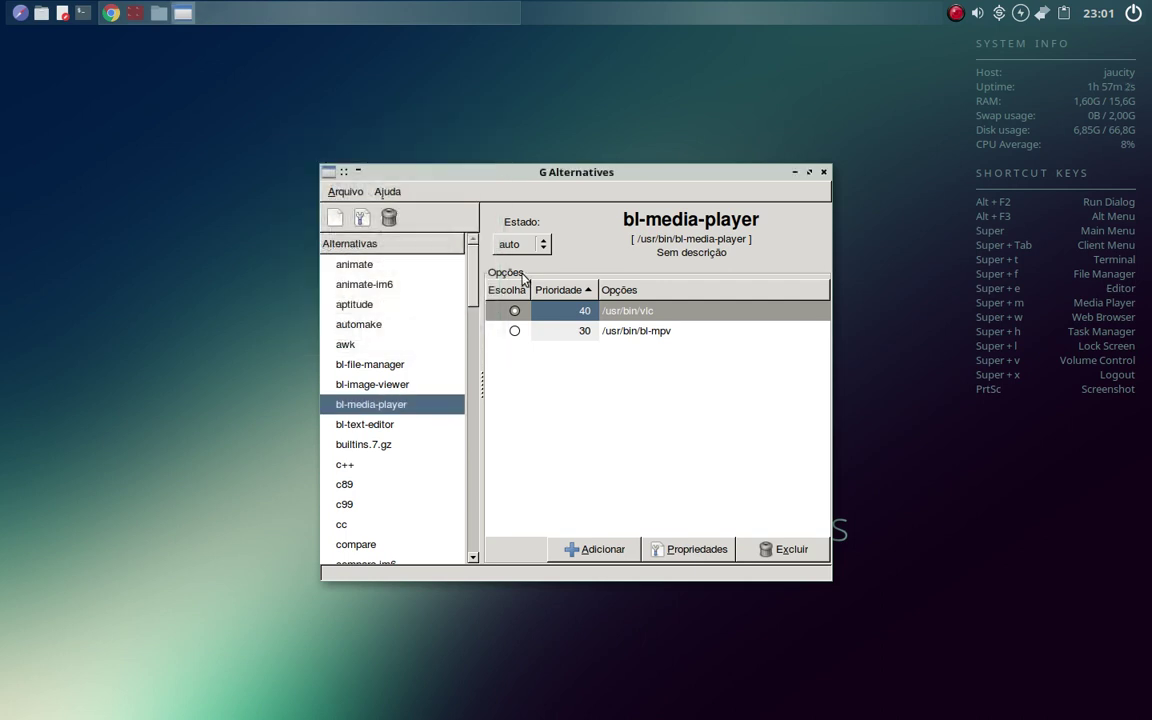
left_click(823, 174)
- Open About Bunsen Alternatives from the System submenu, read the text through to its end, and close it
right_click(510, 277)
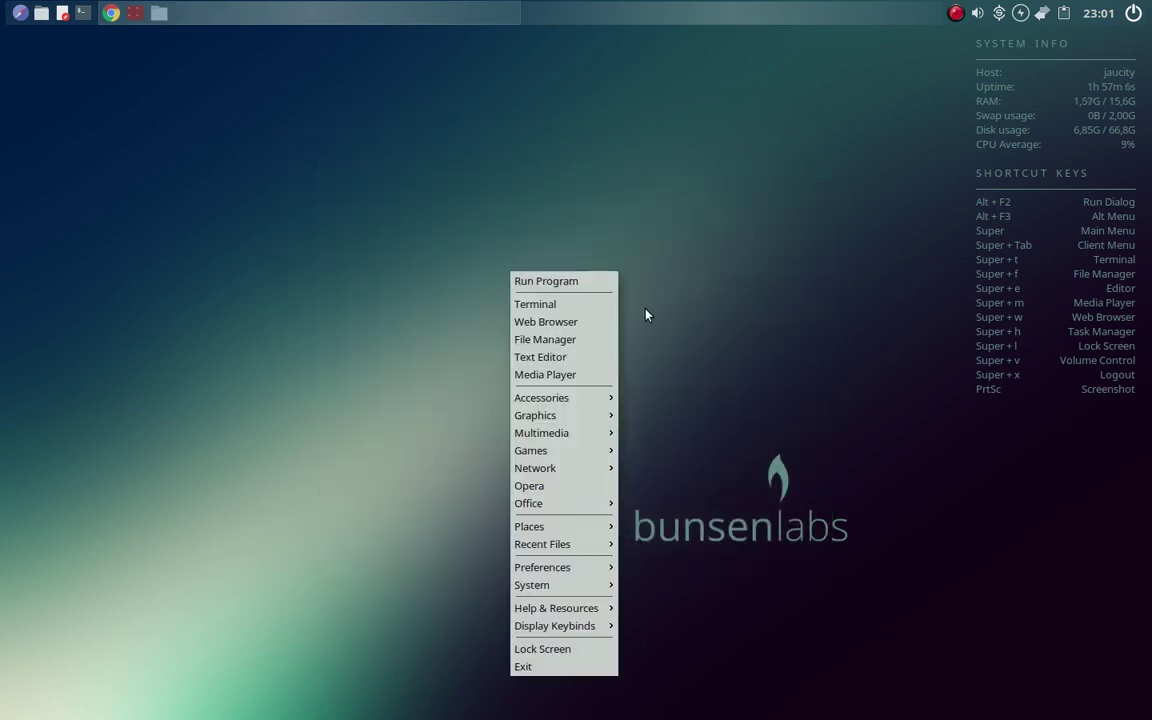
mouse_move(496, 466)
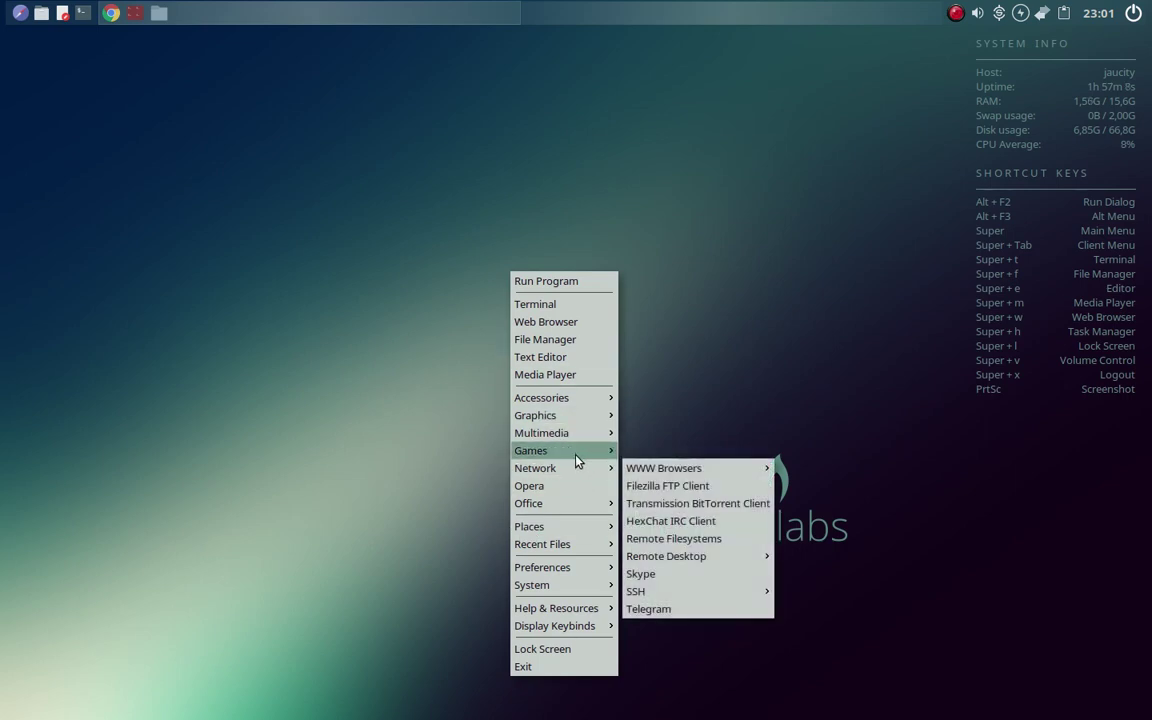
mouse_move(571, 573)
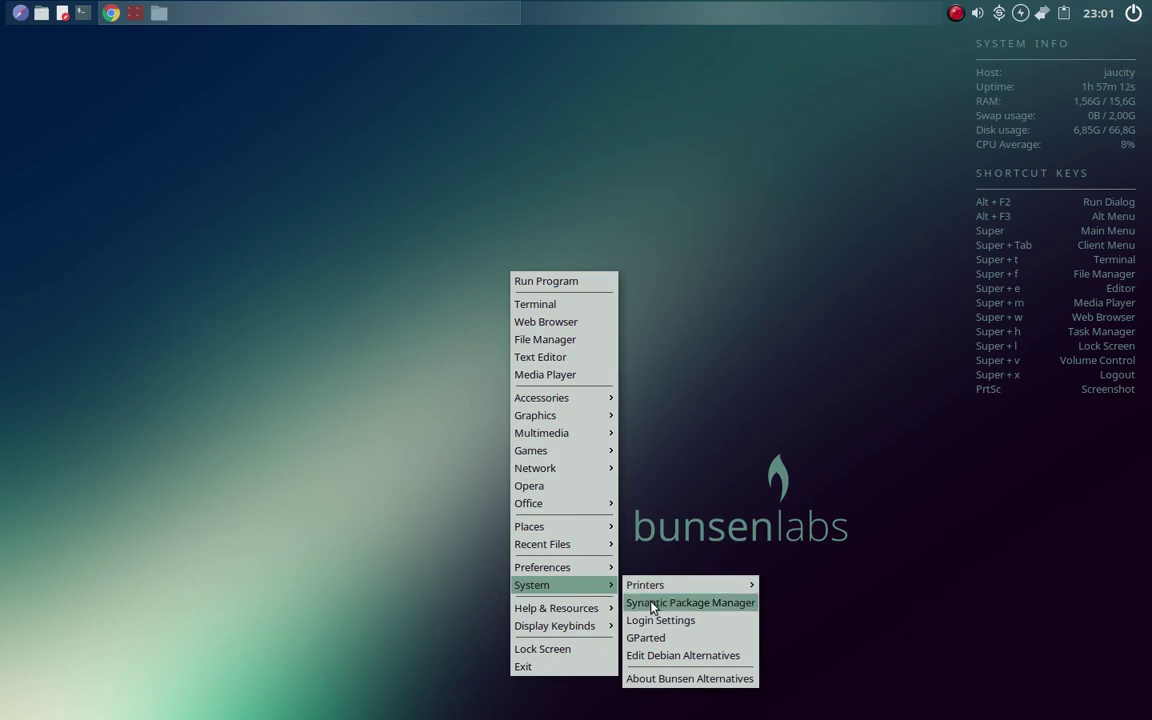
left_click(685, 680)
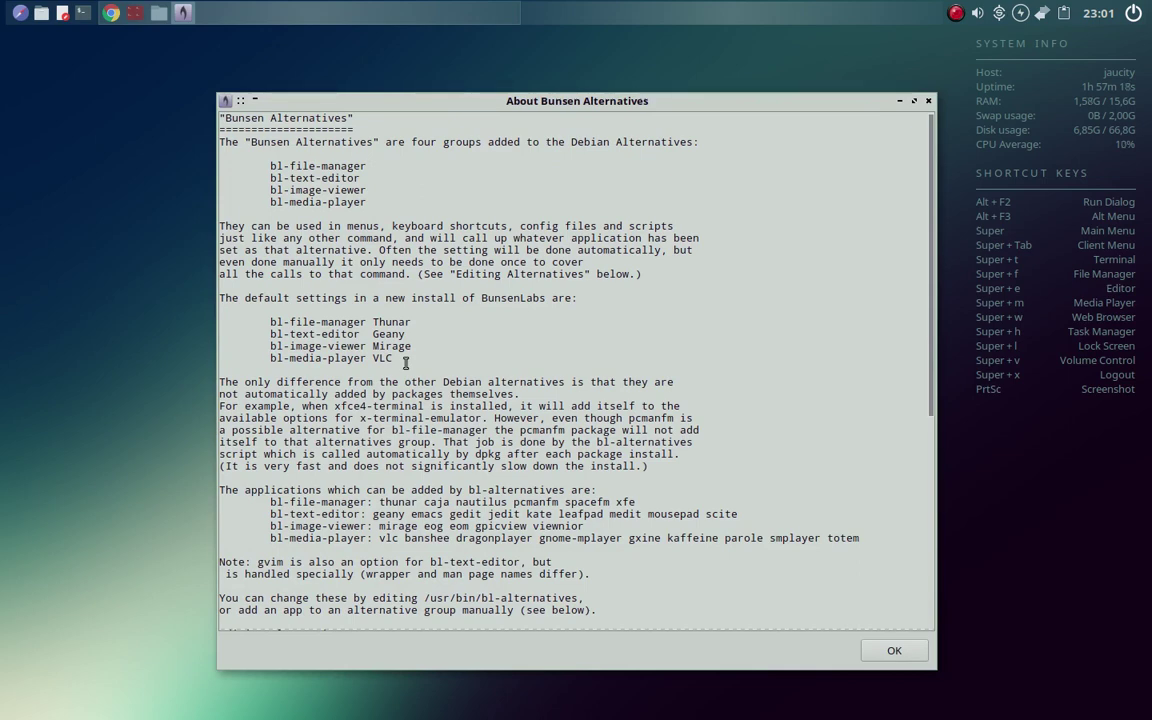
scroll(406, 361, "down", 5)
scroll(410, 386, "up", 5)
scroll(350, 398, "down", 5)
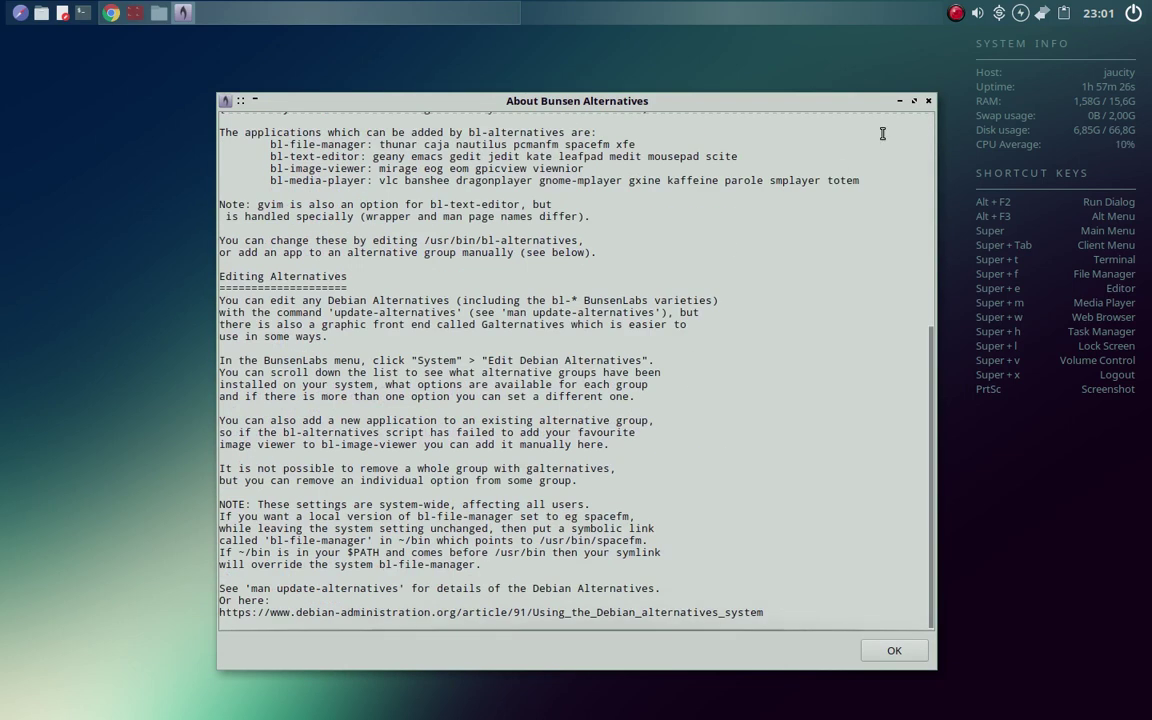
left_click(928, 101)
- Look through the Help & Resources submenus, open Bunsenlabs on DeviantArt from Theme Resources, and close its browser page
right_click(329, 281)
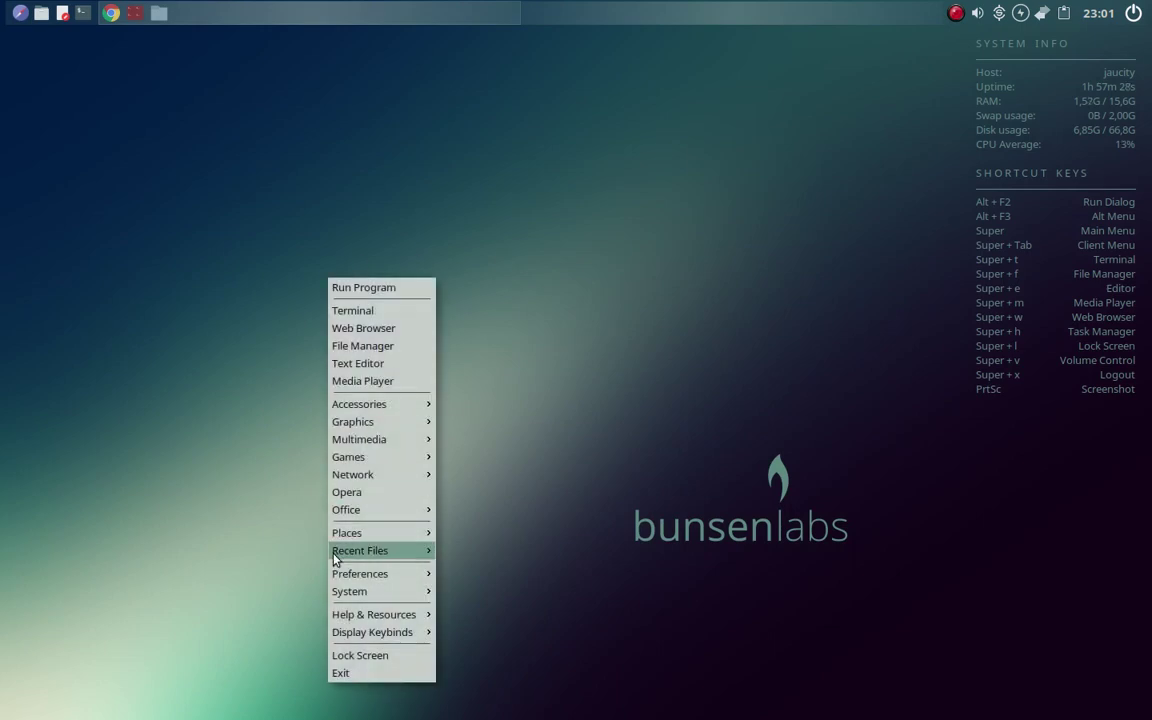
mouse_move(369, 620)
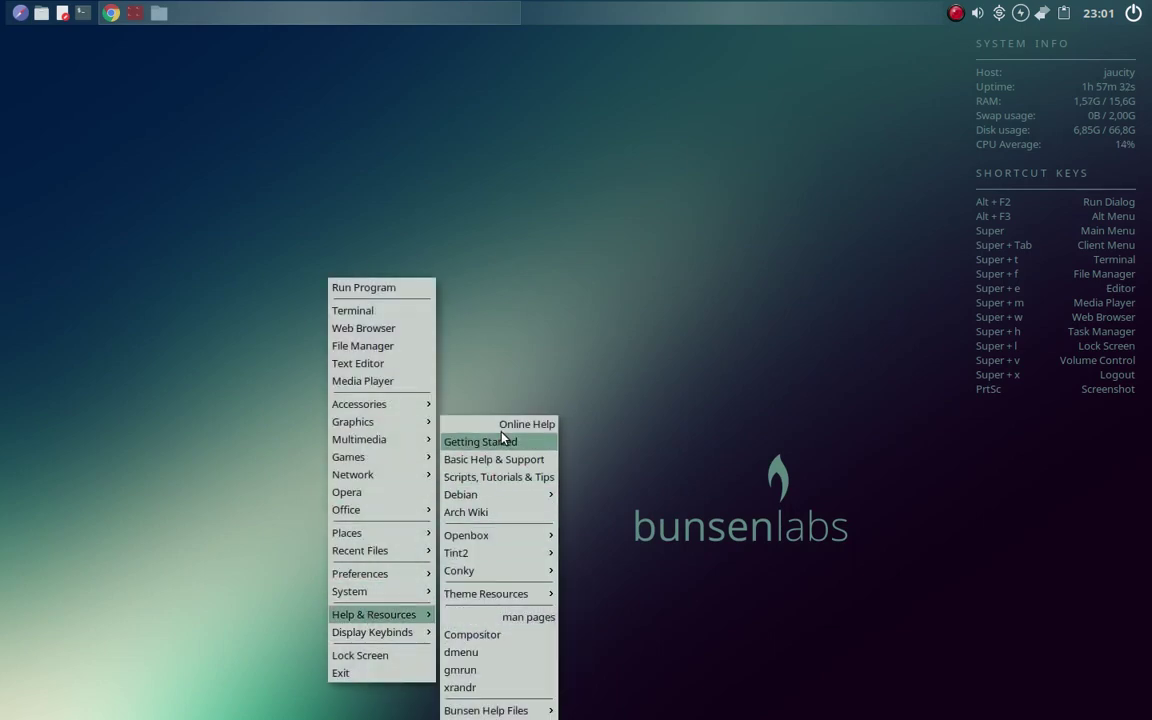
mouse_move(483, 538)
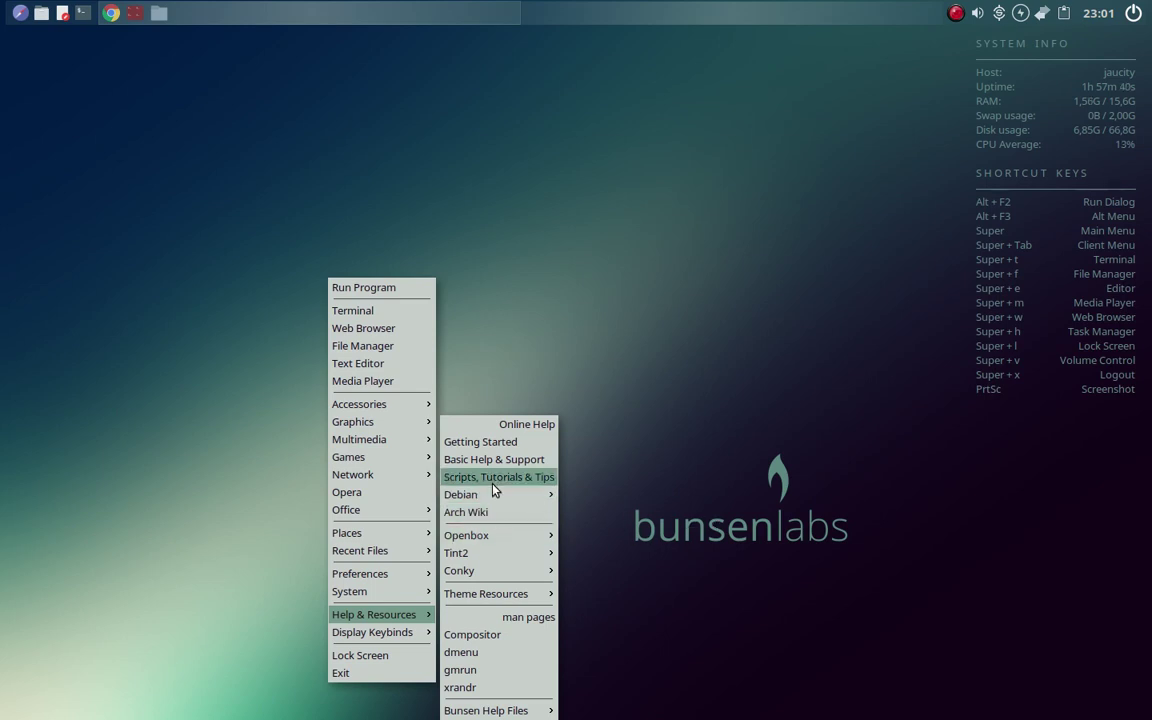
mouse_move(494, 500)
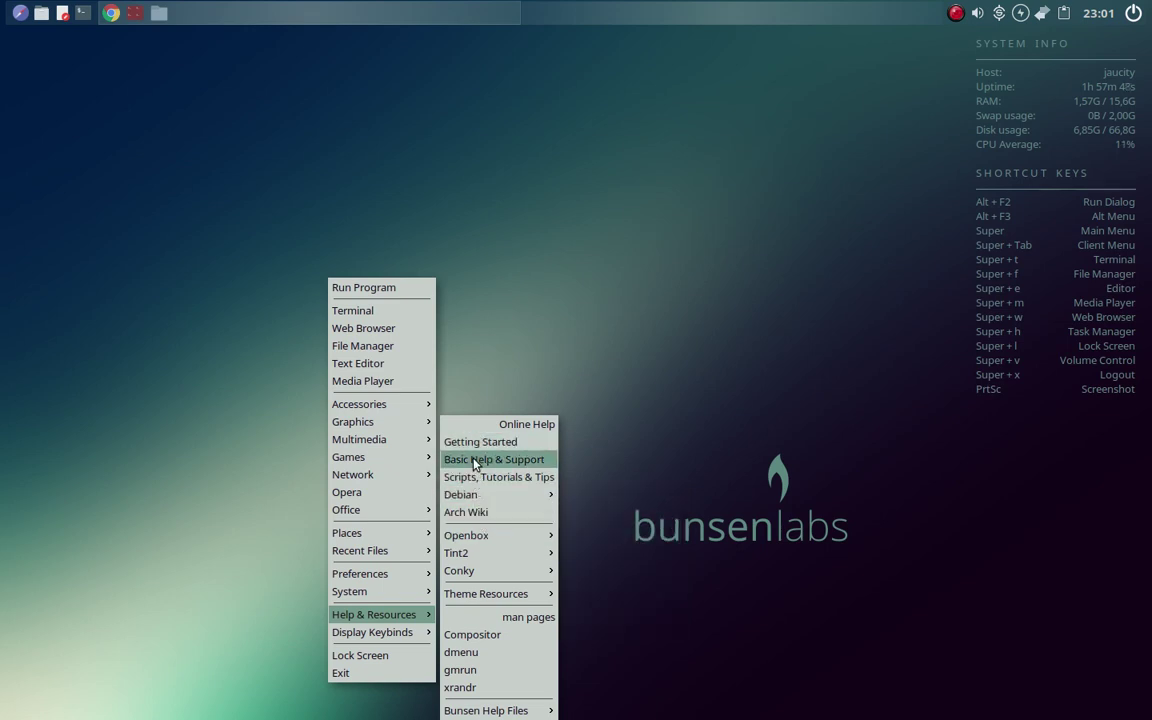
mouse_move(629, 538)
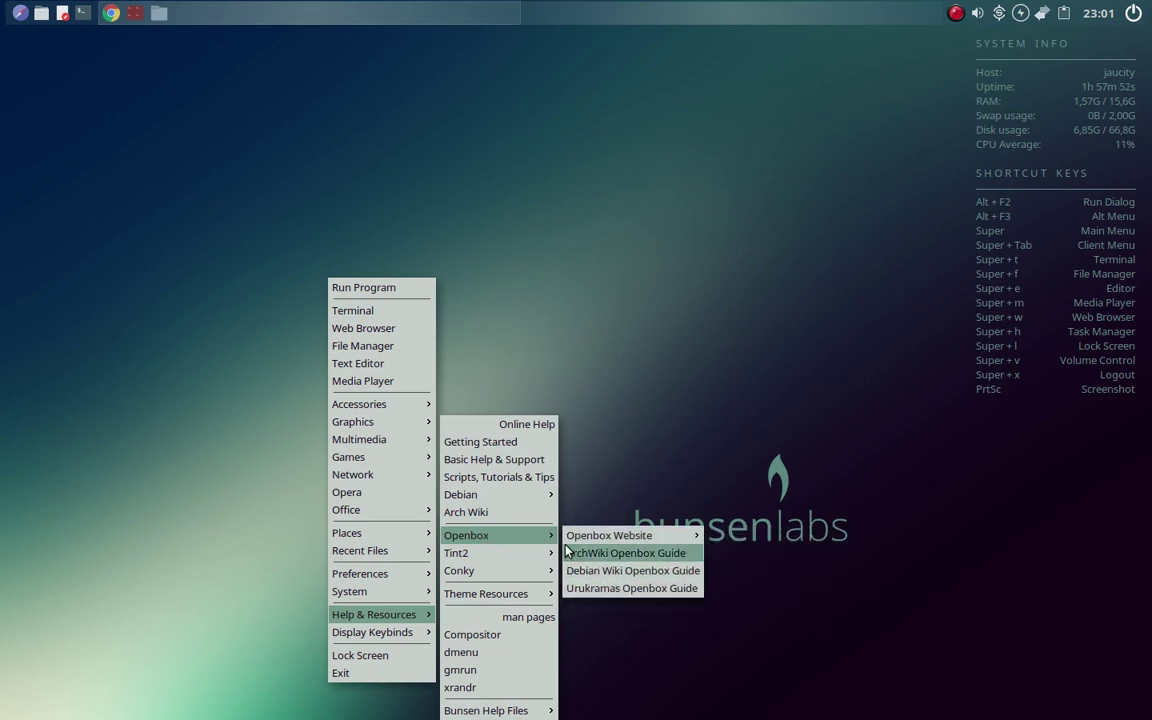
mouse_move(590, 541)
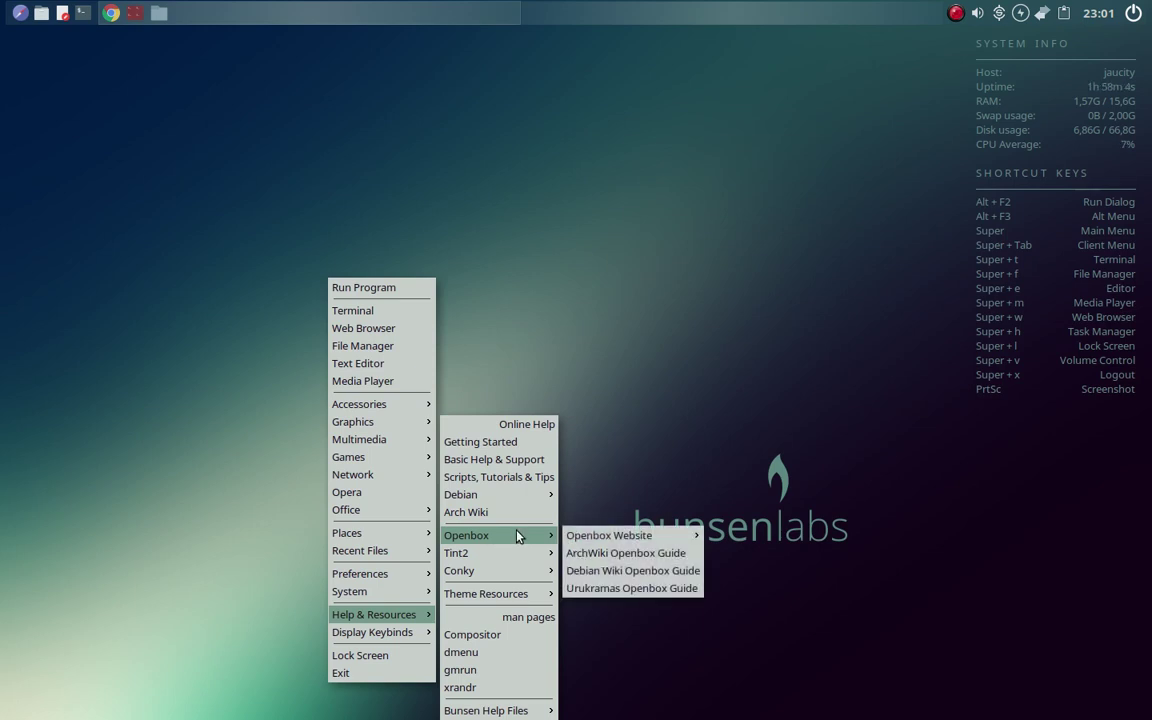
mouse_move(510, 555)
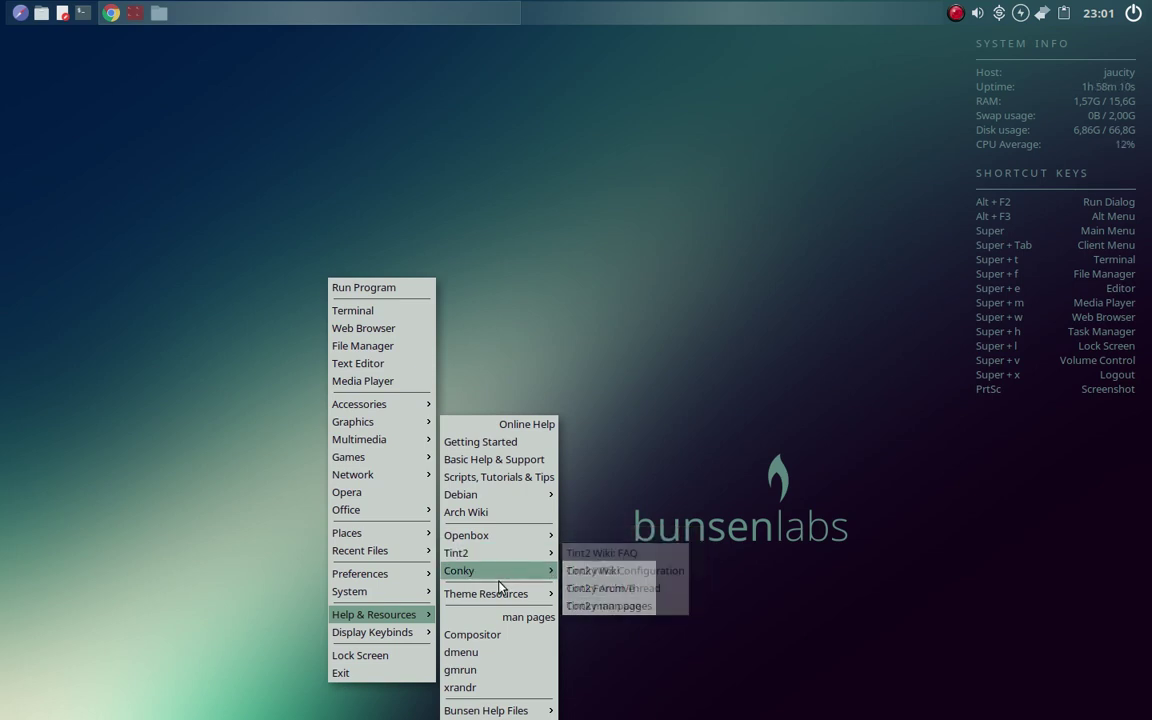
mouse_move(514, 597)
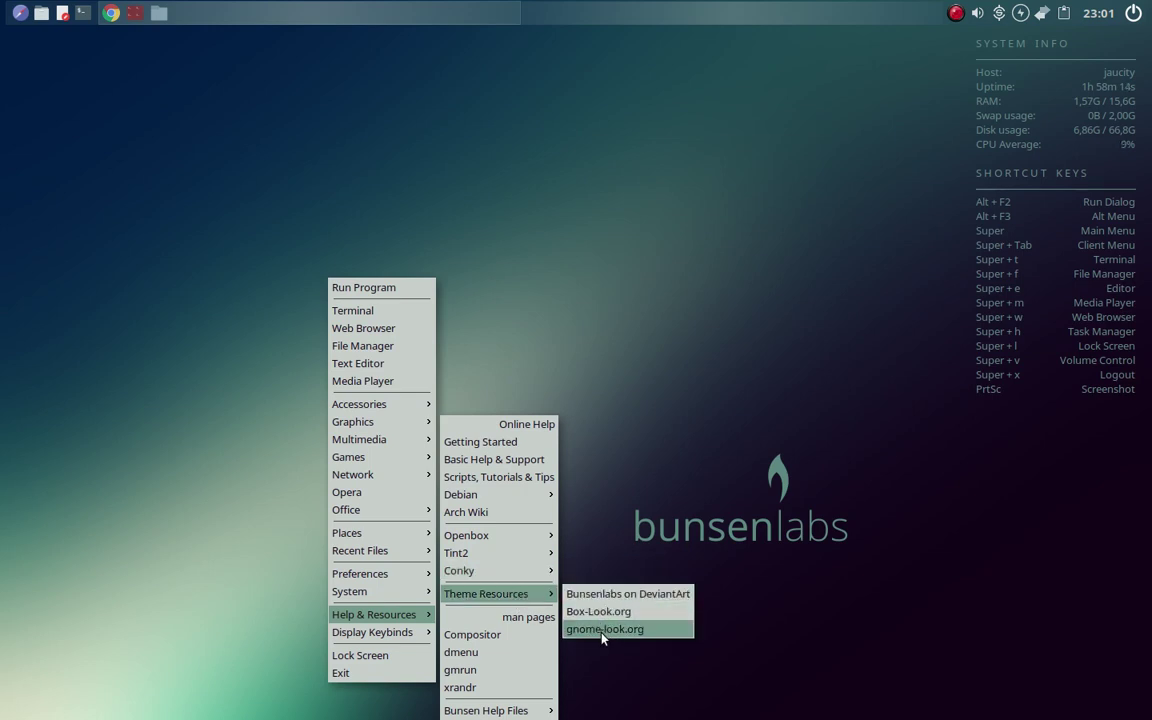
left_click(617, 597)
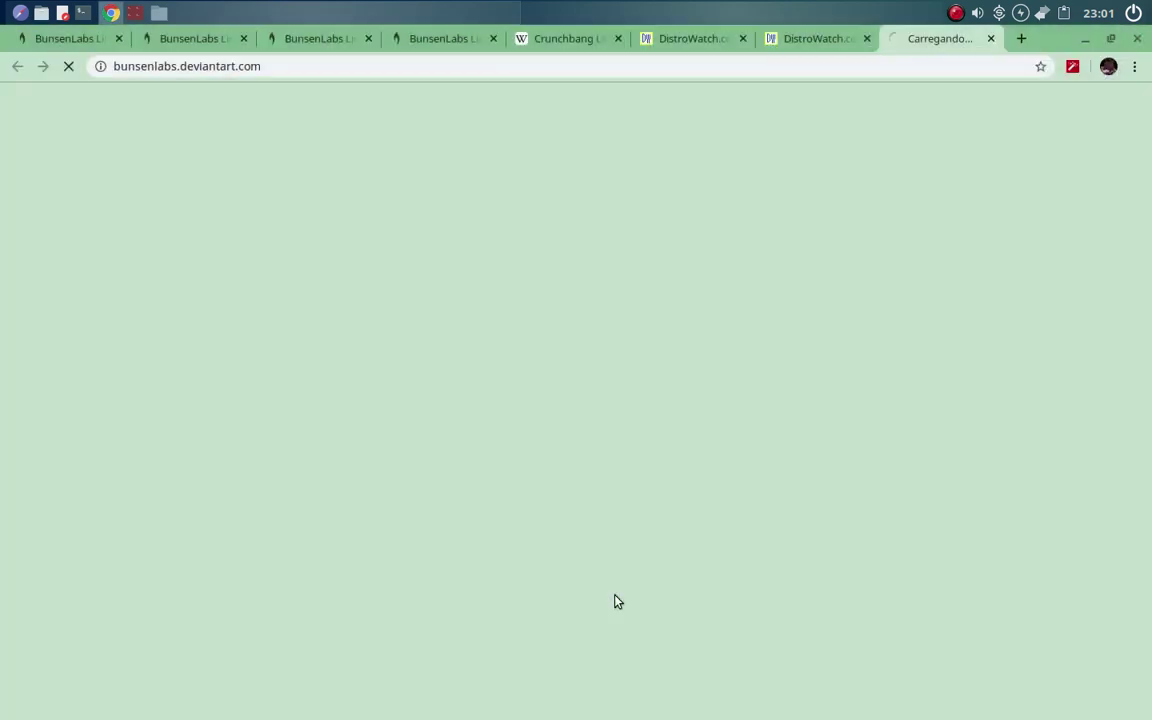
left_click(989, 38)
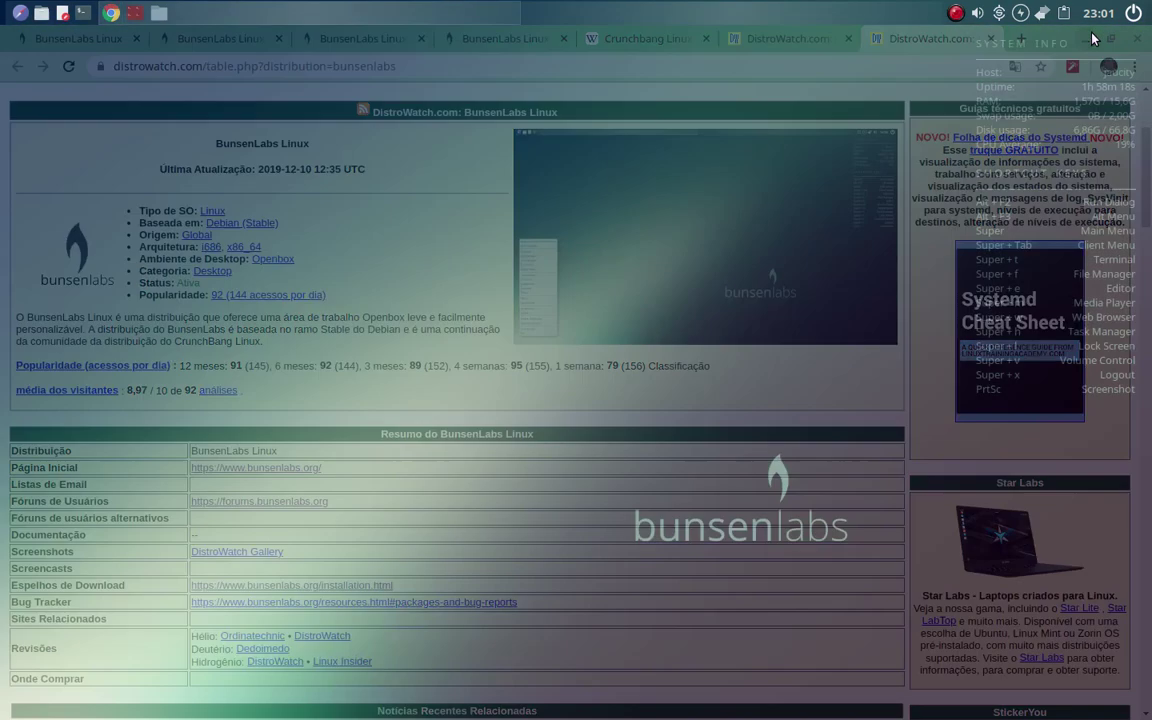
- Review the Display Keybinds and Lock Screen entries of the desktop menu, and dismiss it
right_click(551, 233)
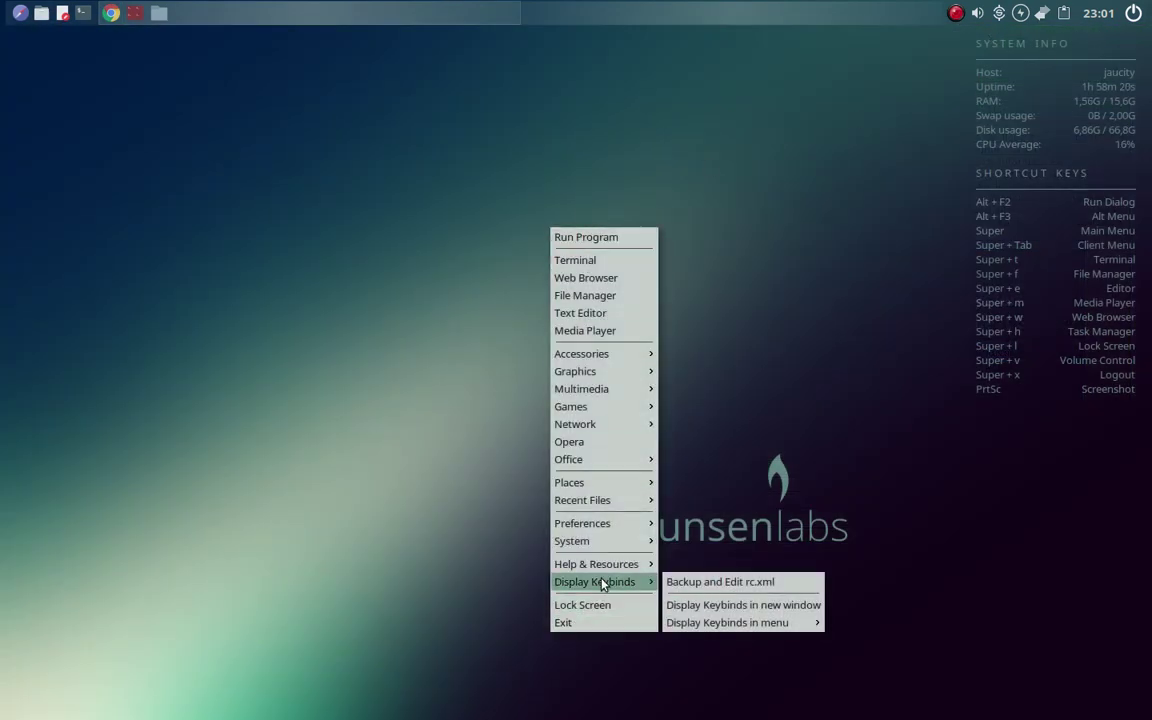
mouse_move(605, 568)
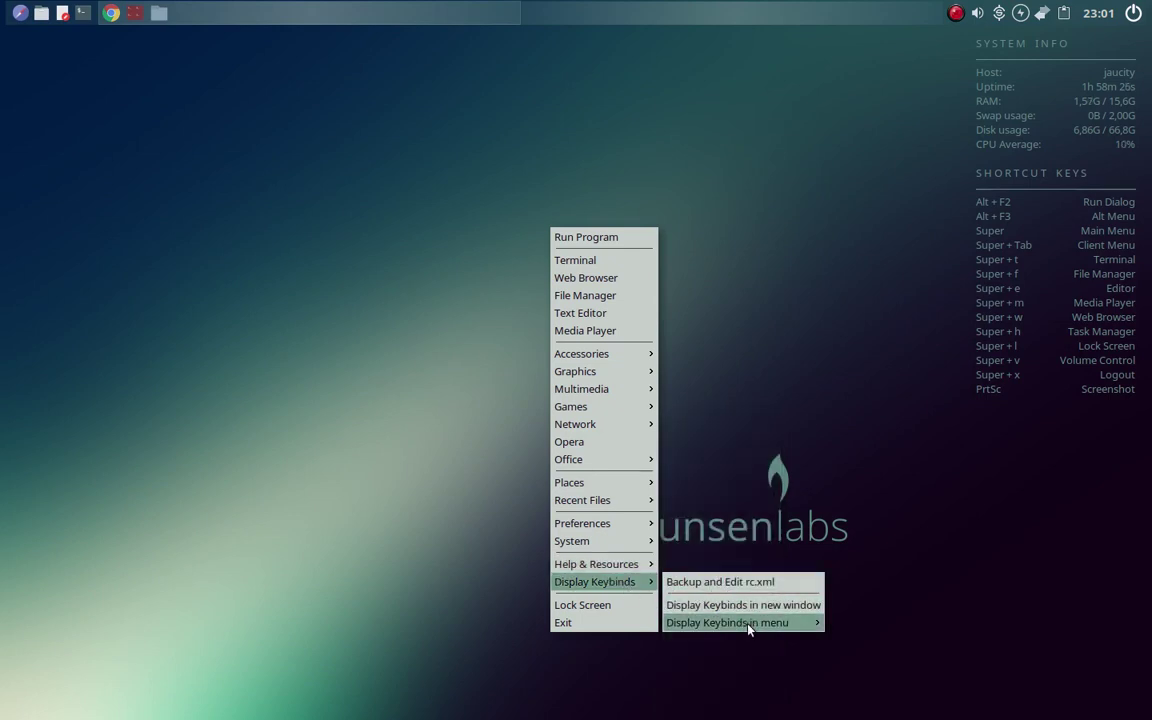
mouse_move(747, 624)
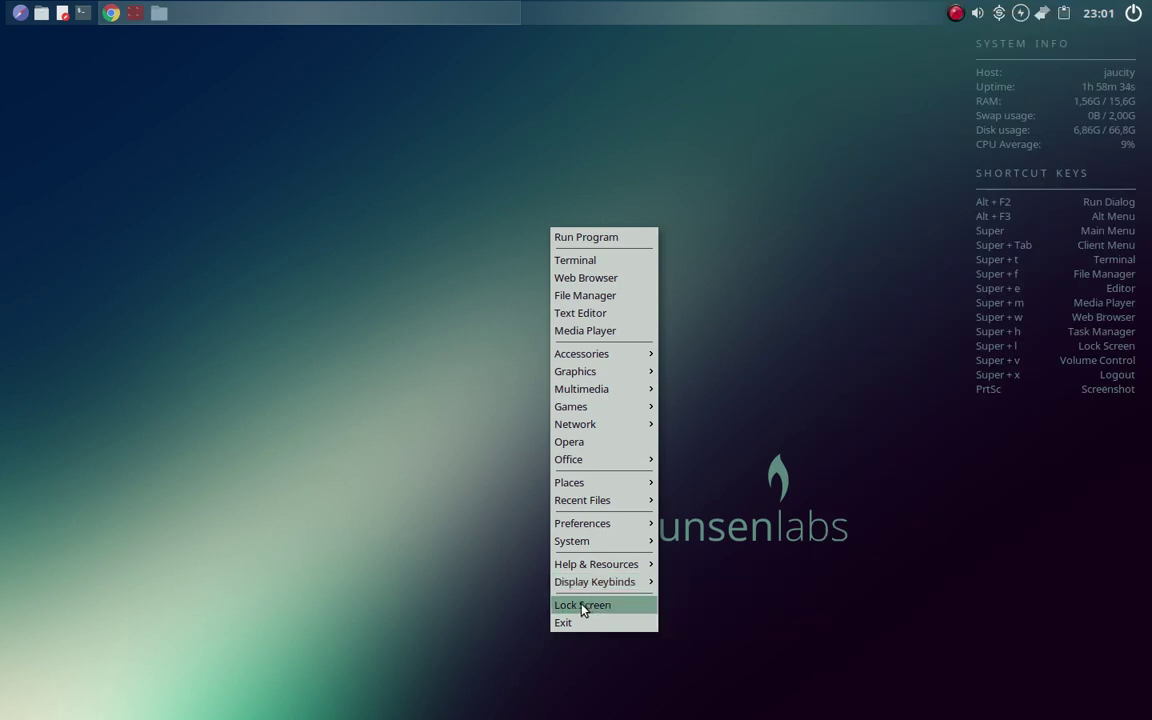
left_click(341, 164)
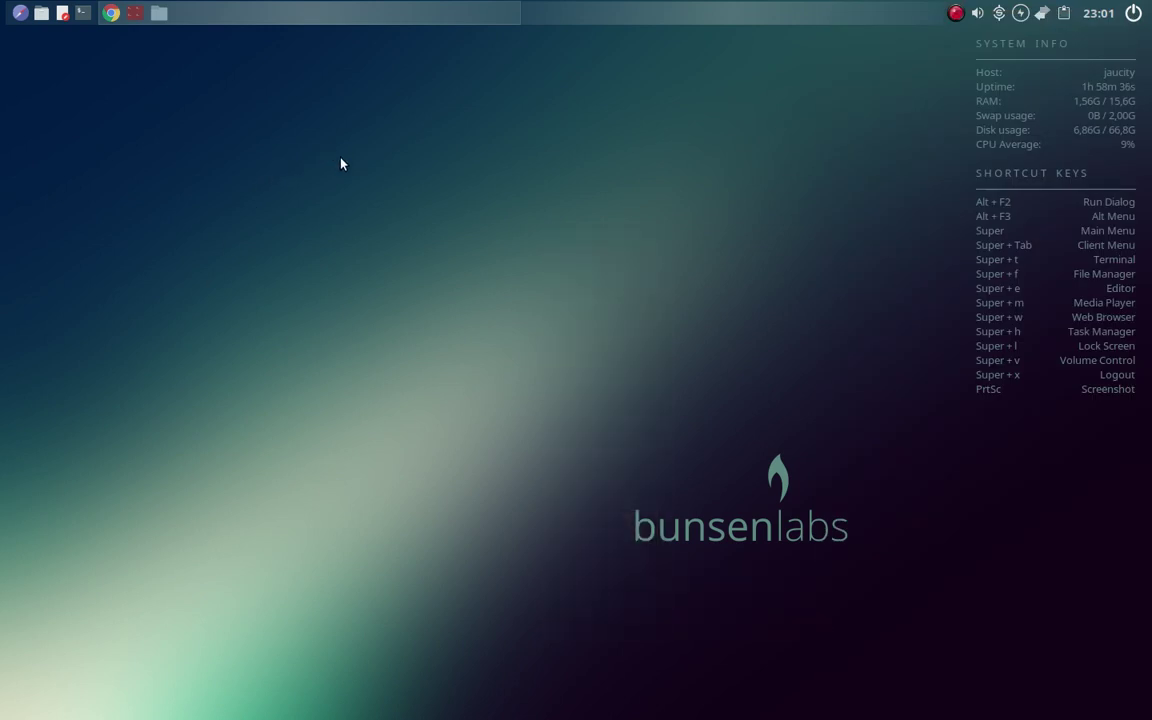